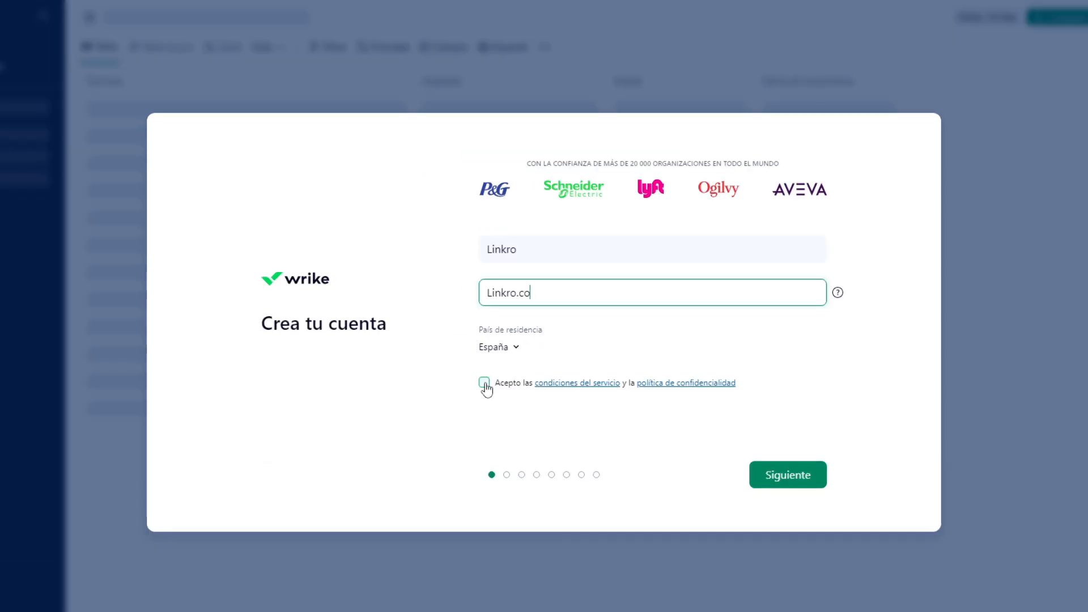
# - Accept the terms of service and answer the company questions with 2–25 employees and 2–5 collaborators in Wrike
pyautogui.click(494, 369)
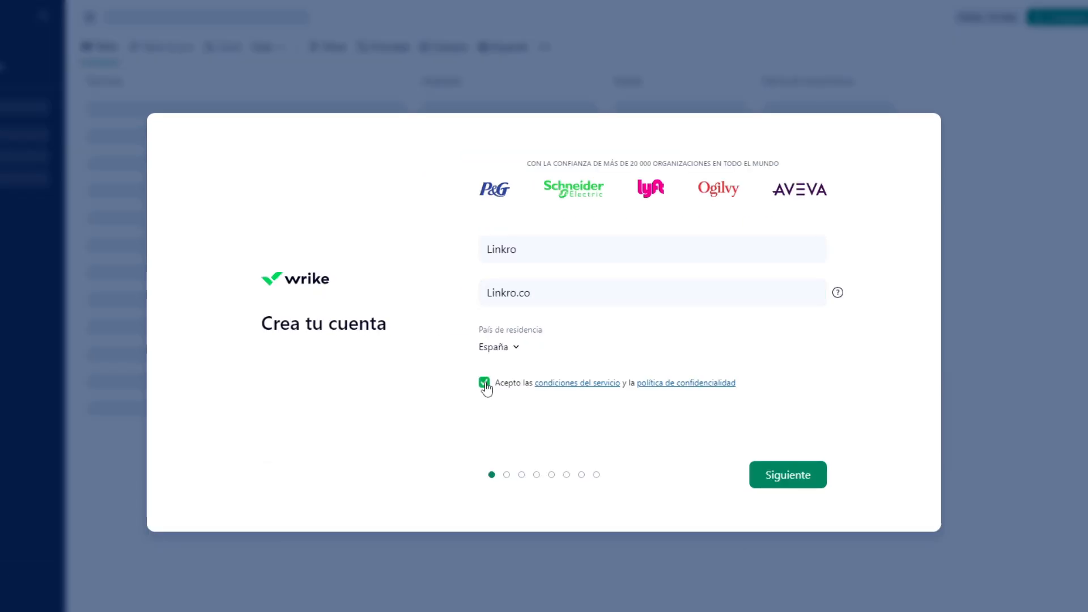
pyautogui.click(772, 475)
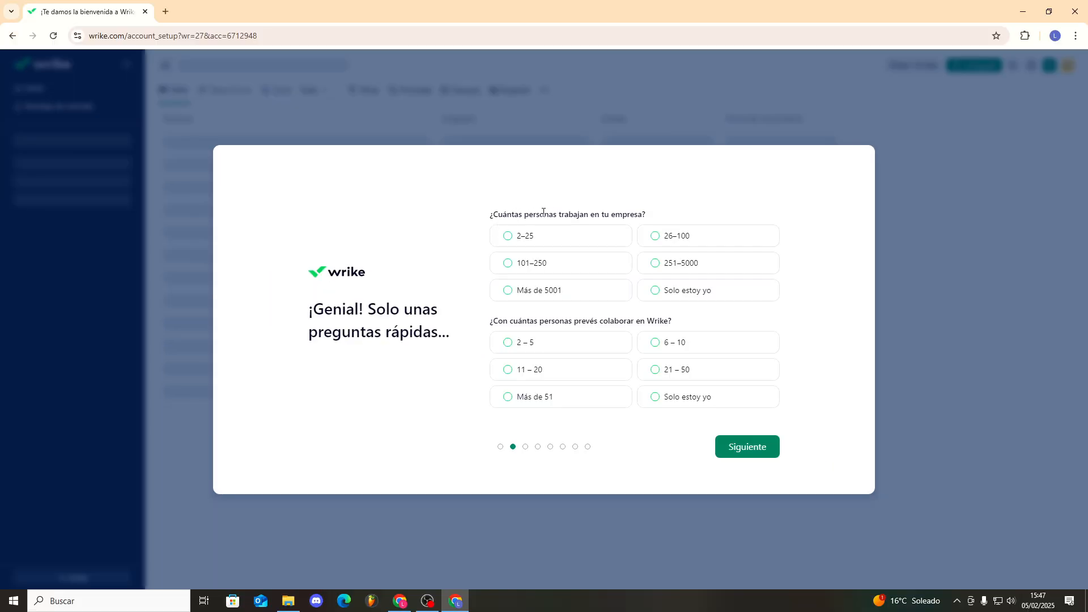
pyautogui.click(515, 236)
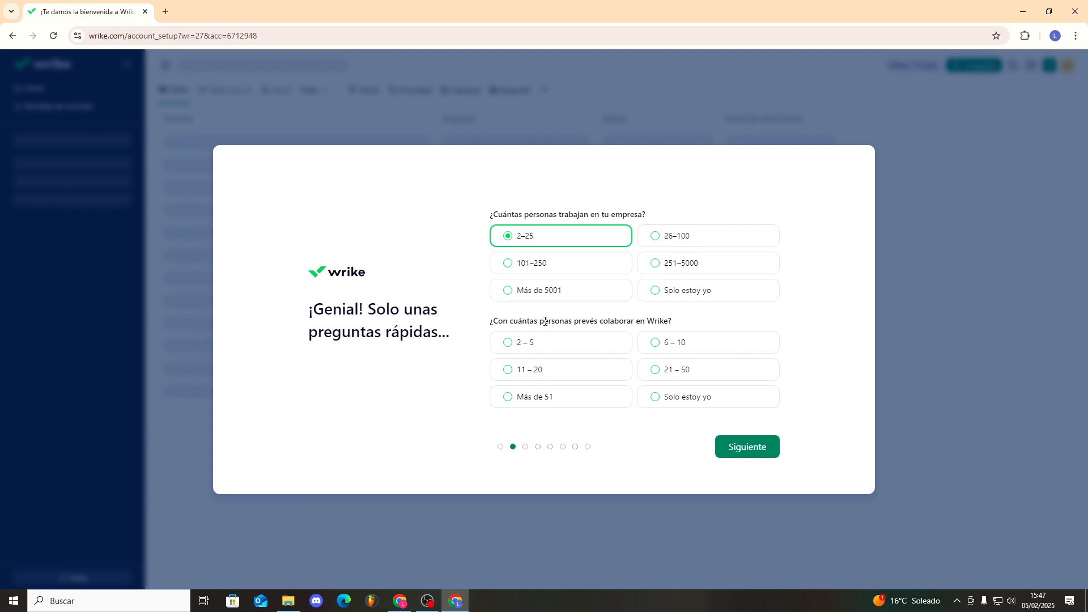
pyautogui.click(545, 344)
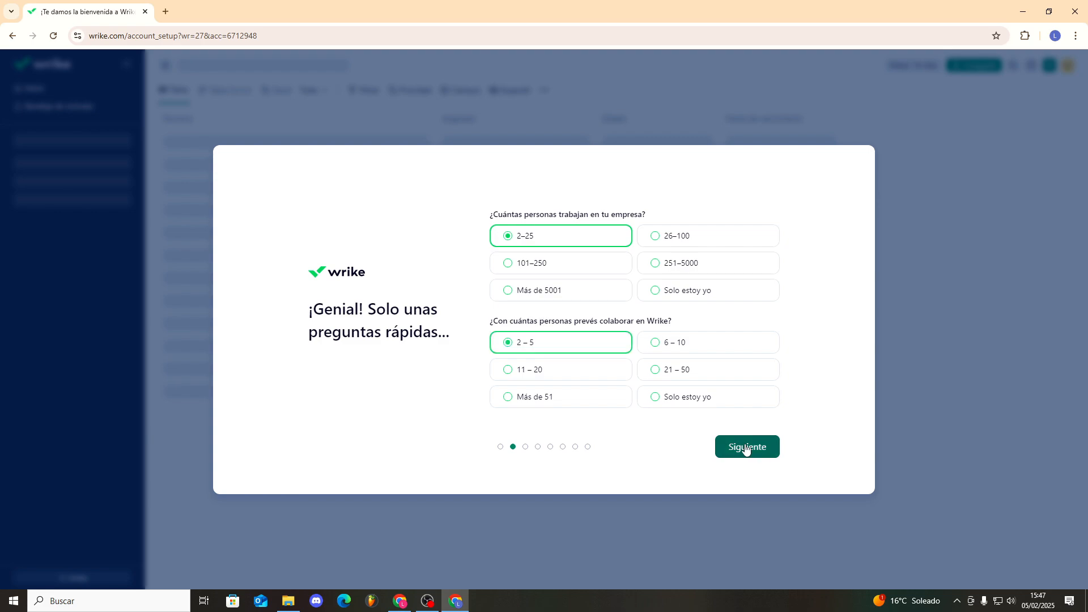
pyautogui.click(748, 447)
# - Enter Finanzas as the department and Contable as the job position, and continue the setup
pyautogui.click(524, 284)
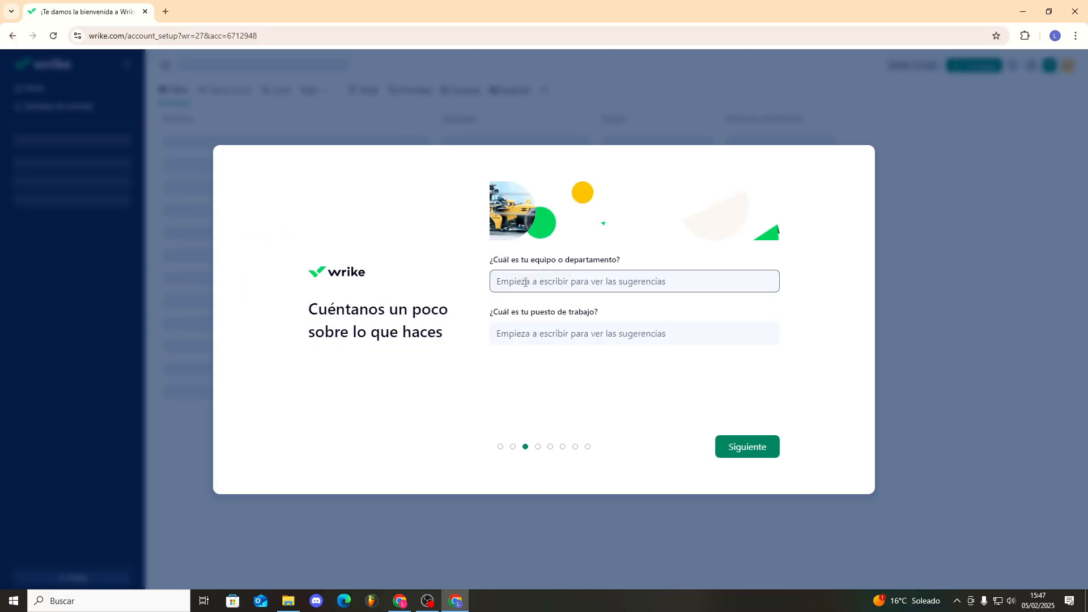
pyautogui.click(522, 279)
pyautogui.click(518, 383)
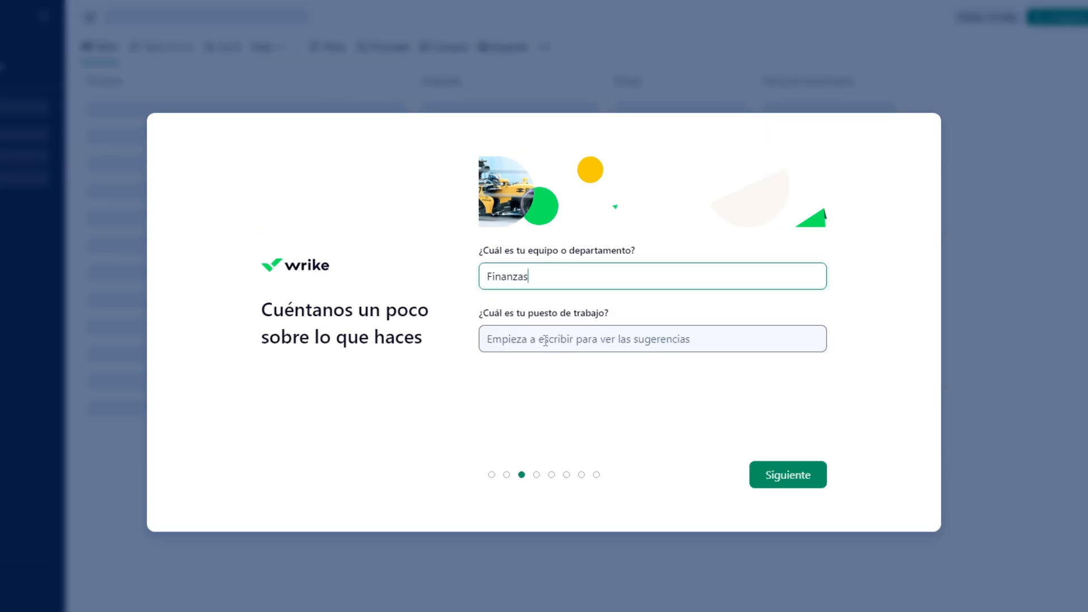
pyautogui.click(558, 341)
pyautogui.write('Contable')
pyautogui.click(788, 474)
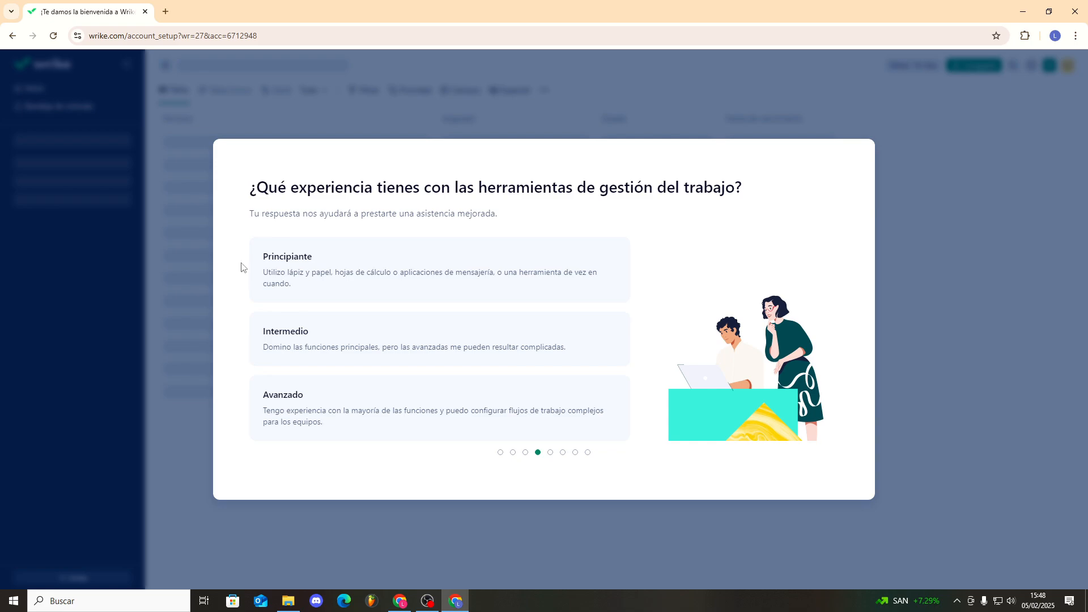
# - Choose the Principiante experience level and name the first project Contabilidad
pyautogui.click(317, 270)
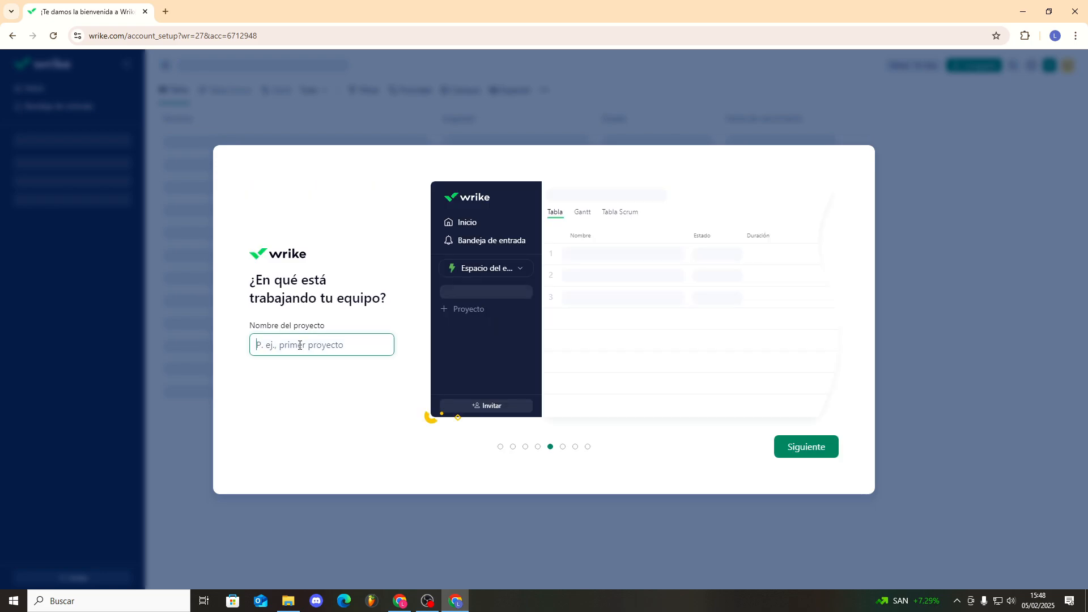
pyautogui.write('Contabilidad')
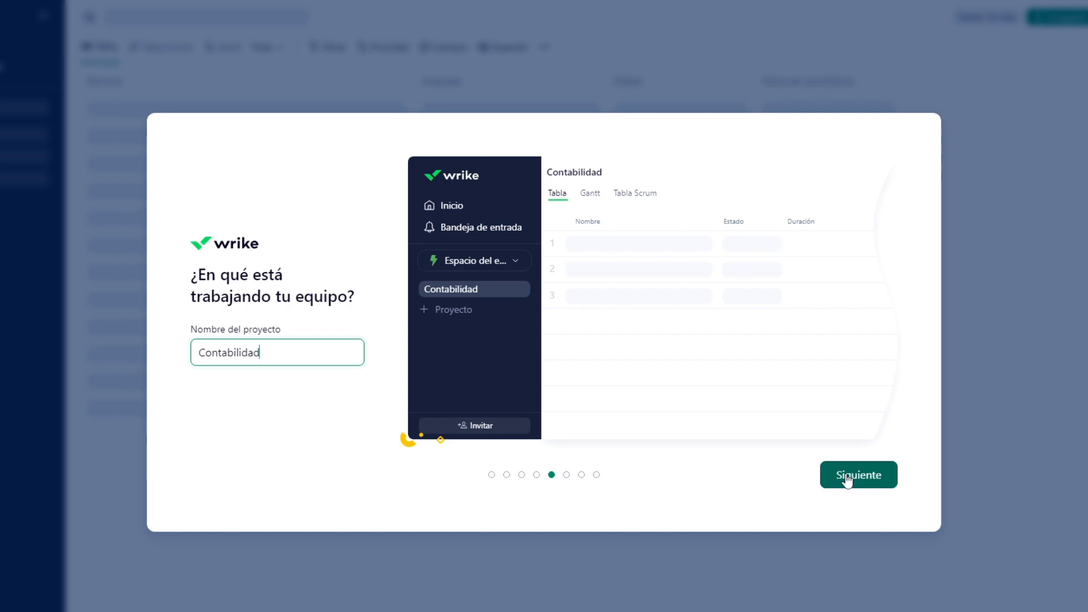
pyautogui.click(848, 479)
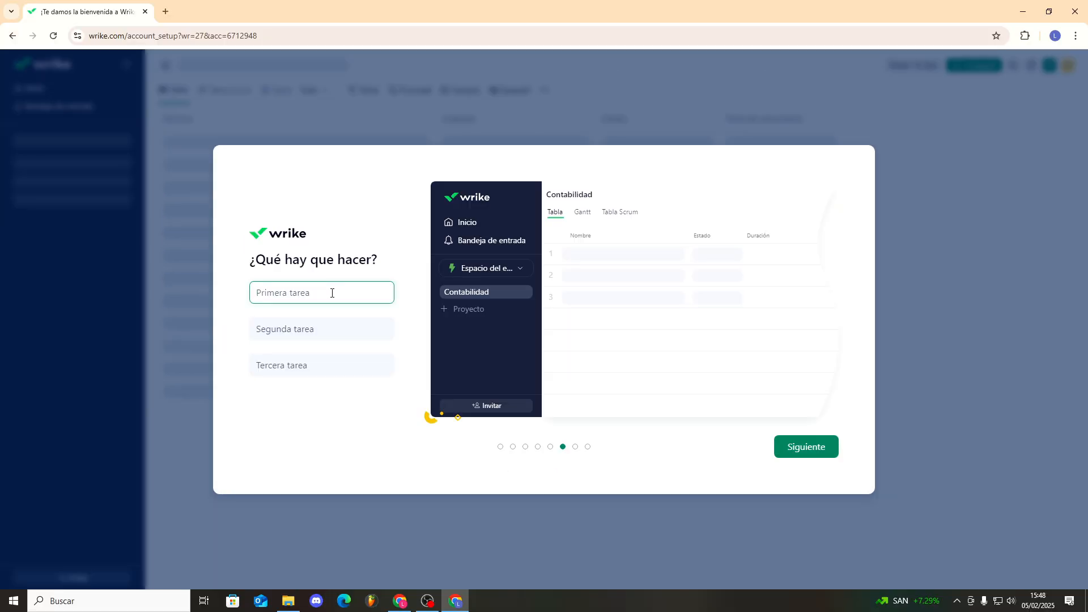
# - Add "Enero cuota autonomo" as the first task and continue with the Tabla view for the project
pyautogui.write('Enero cuota autonomo')
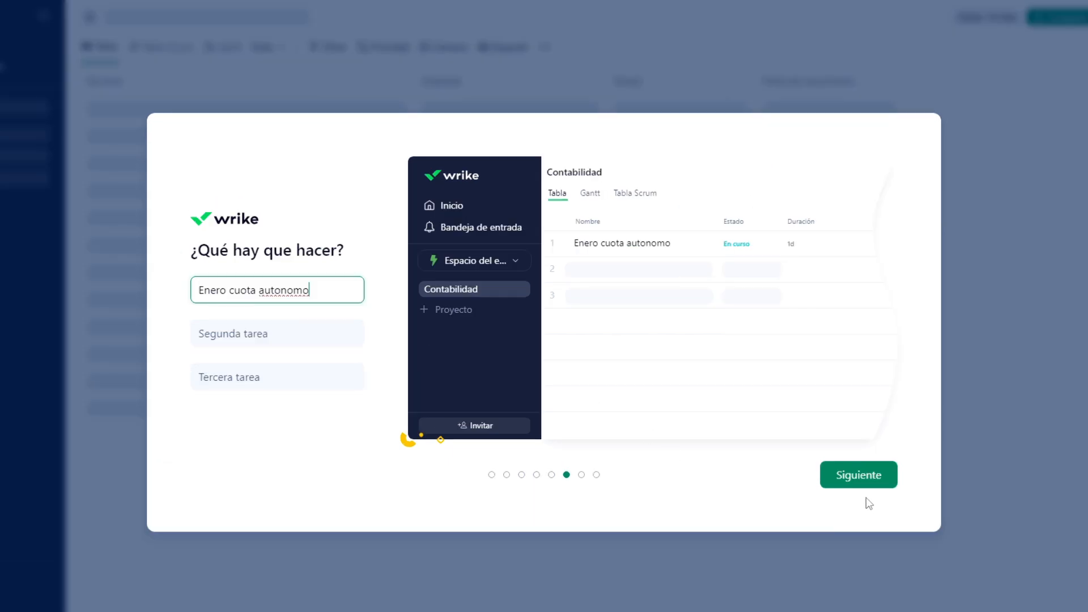
pyautogui.click(802, 452)
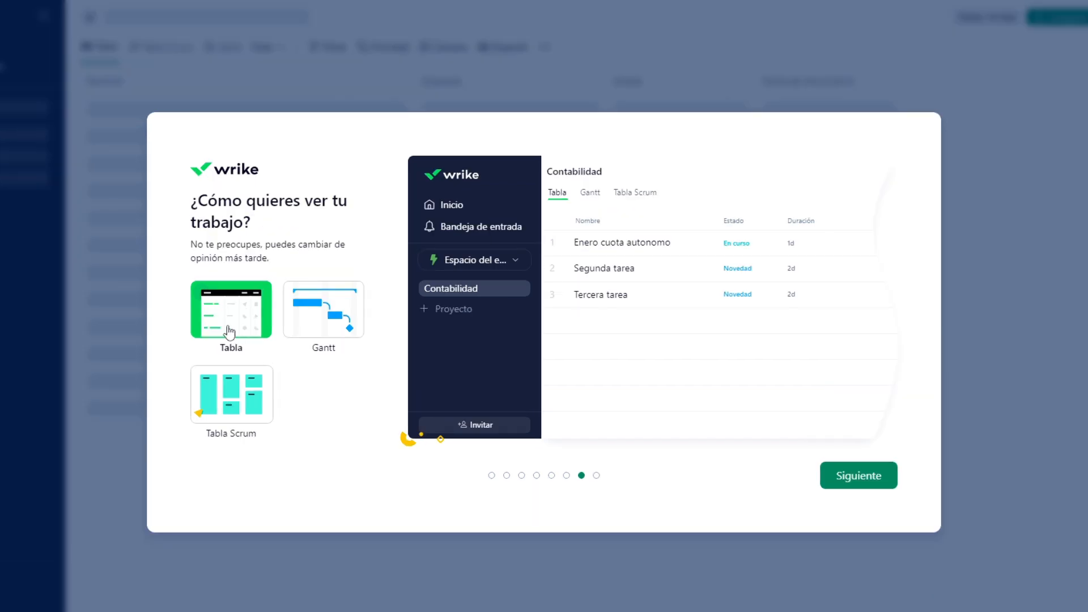
pyautogui.click(811, 452)
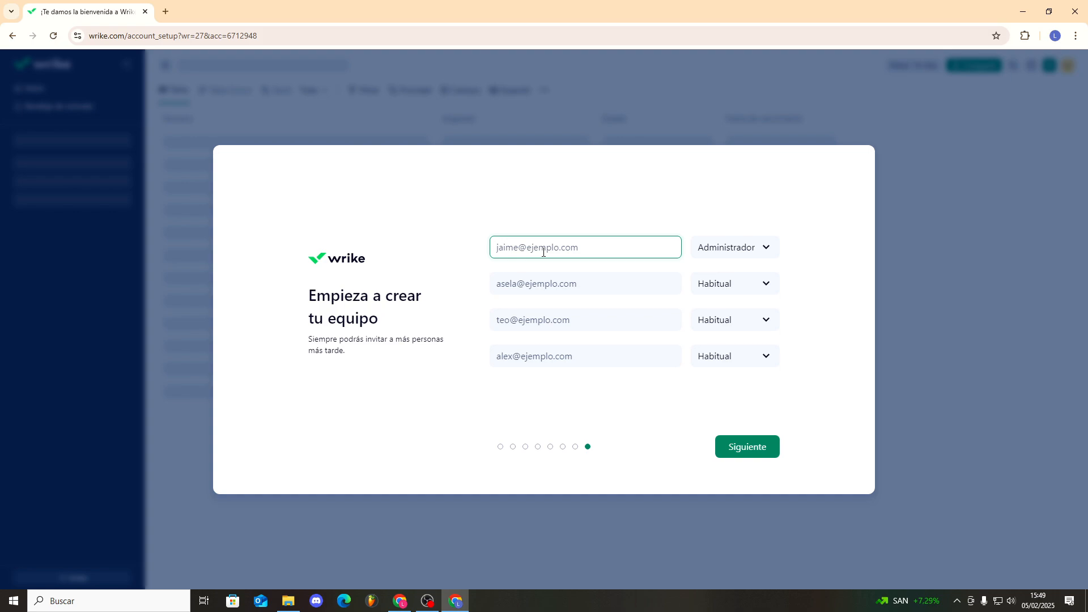
# - Finish the account setup without inviting any teammates and dismiss the Team trial welcome window
pyautogui.click(762, 283)
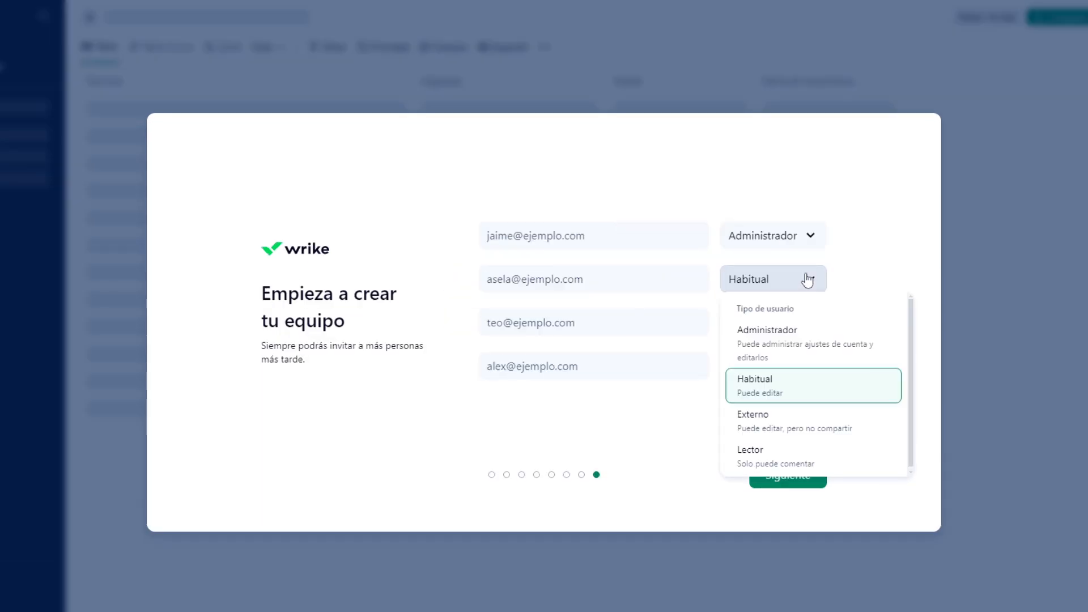
pyautogui.click(847, 279)
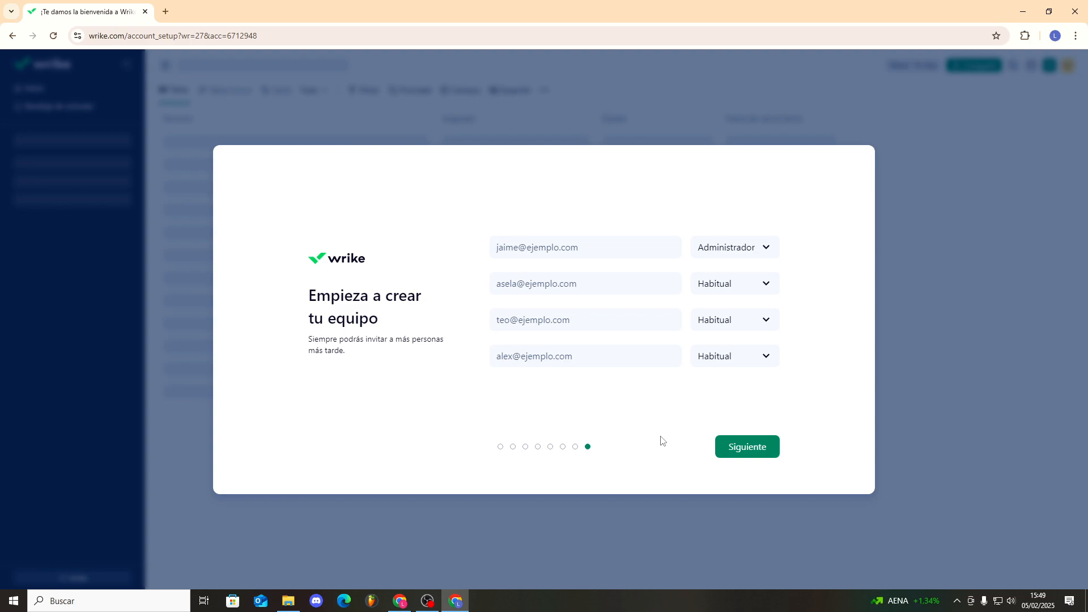
pyautogui.click(741, 451)
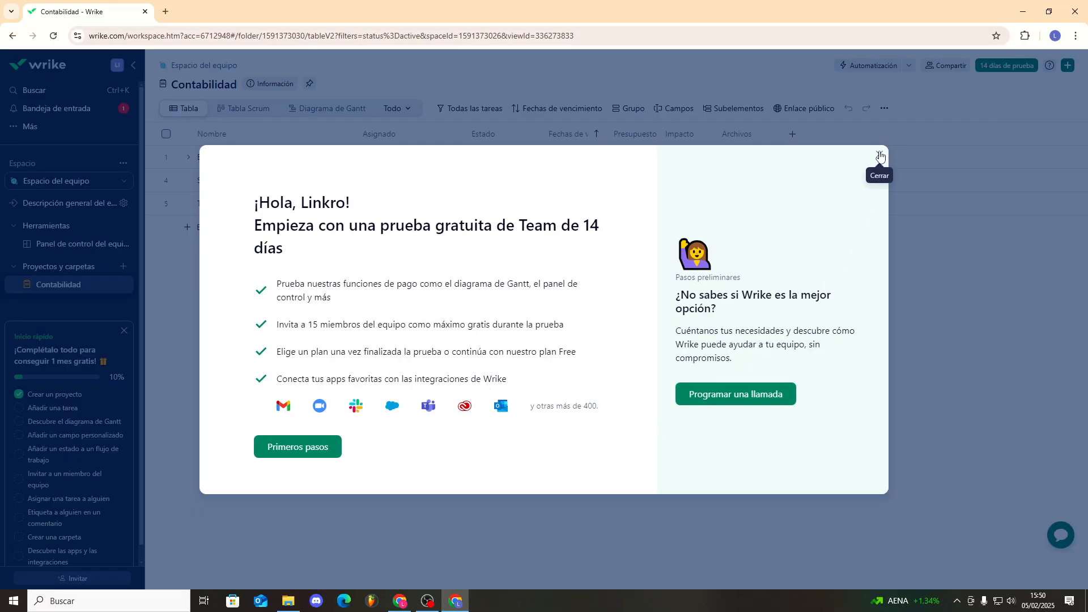
pyautogui.click(879, 154)
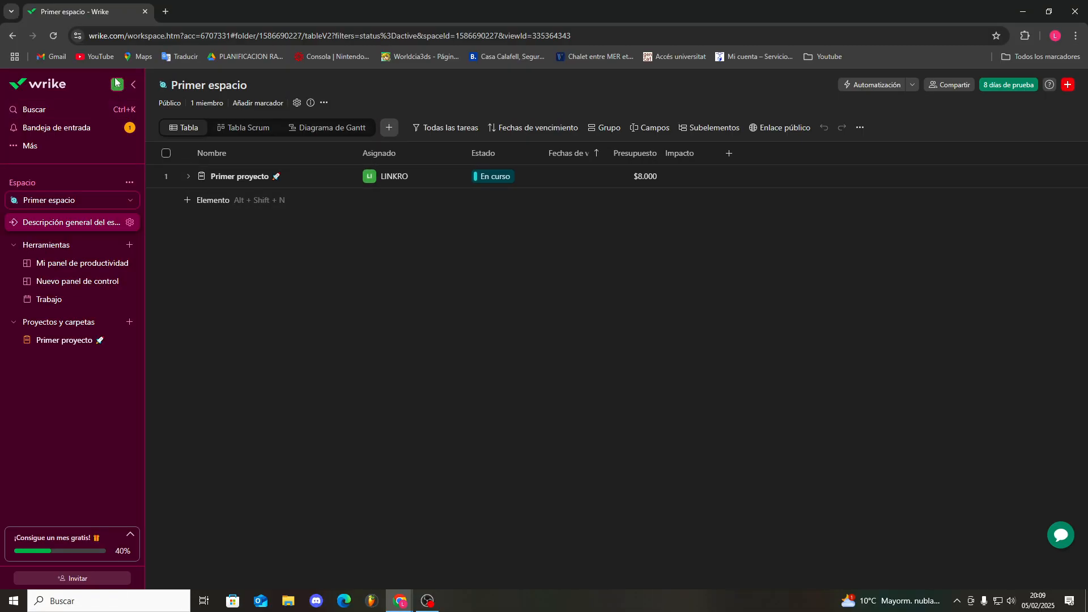
# - Open the account settings and examine the profile details, regional formats, default task options, and login and security sections
pyautogui.click(119, 87)
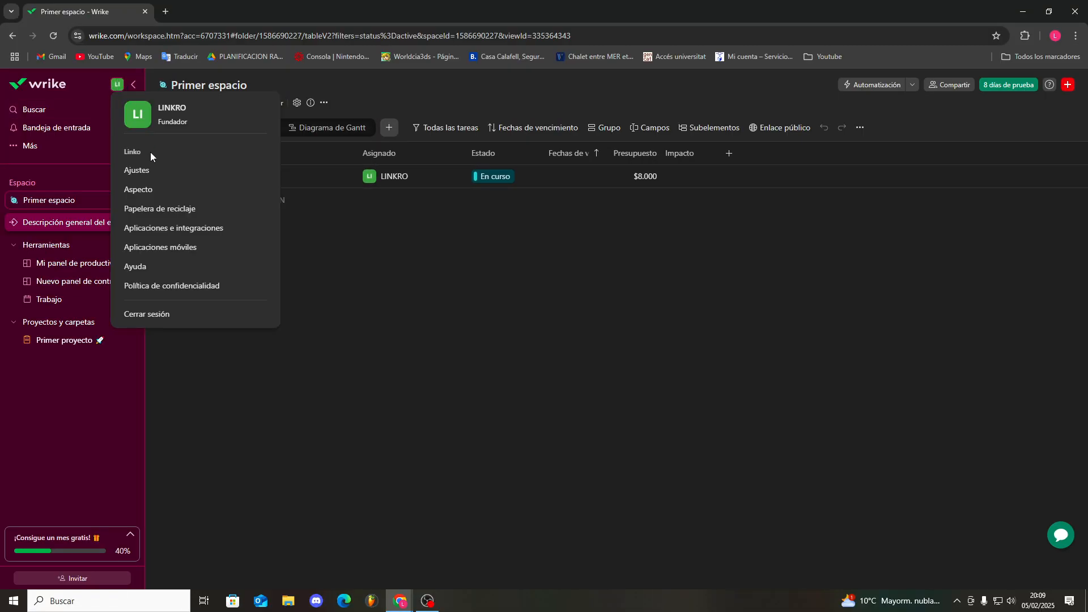
pyautogui.click(155, 170)
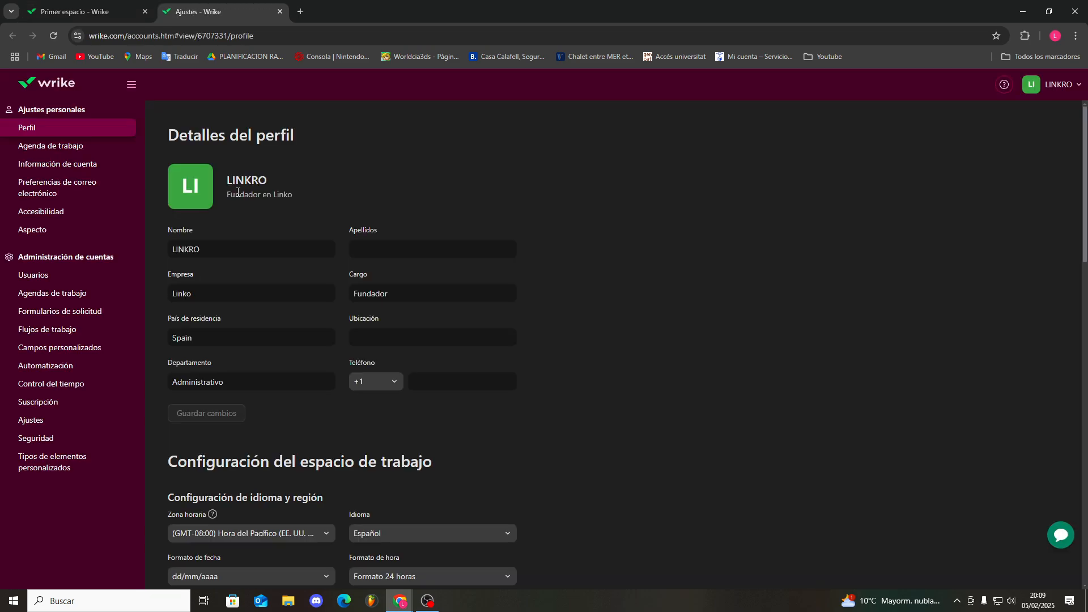
pyautogui.scroll(-5, 292, 194)
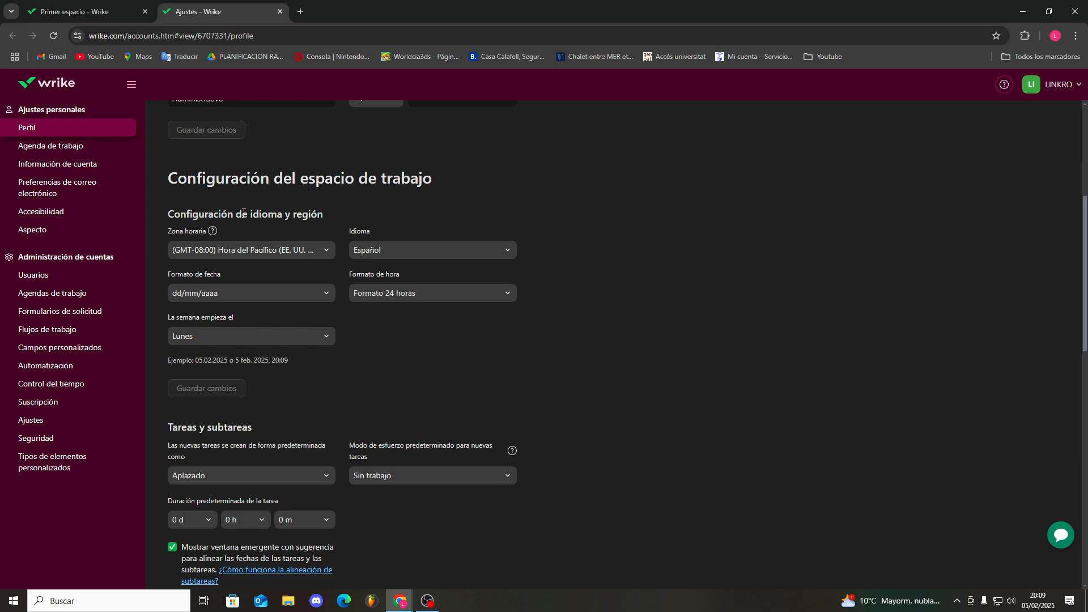
pyautogui.scroll(-4, 346, 266)
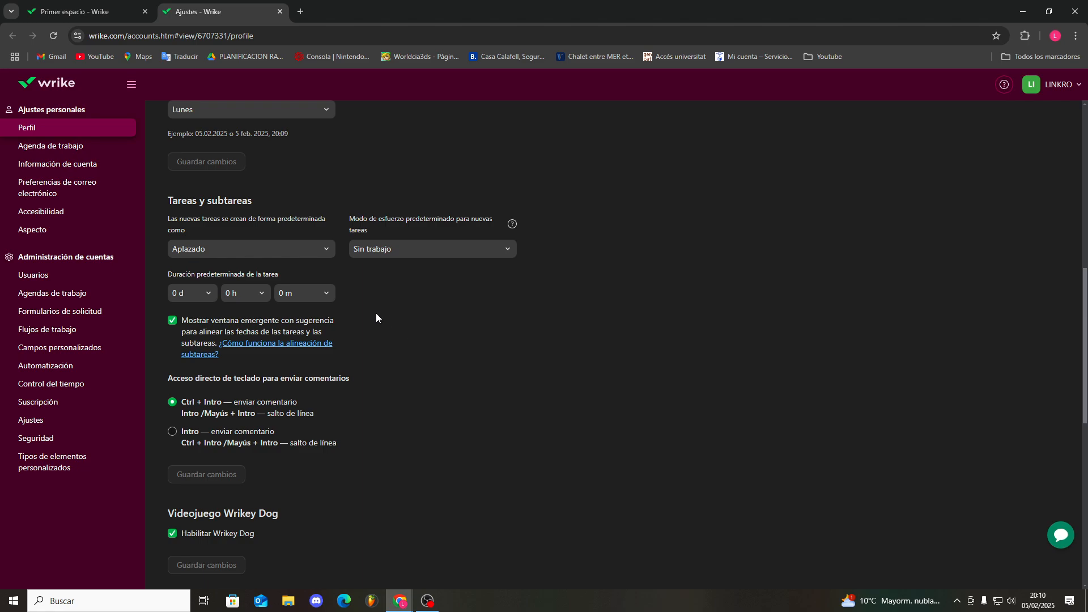
pyautogui.scroll(7, 376, 313)
pyautogui.scroll(-6, 351, 368)
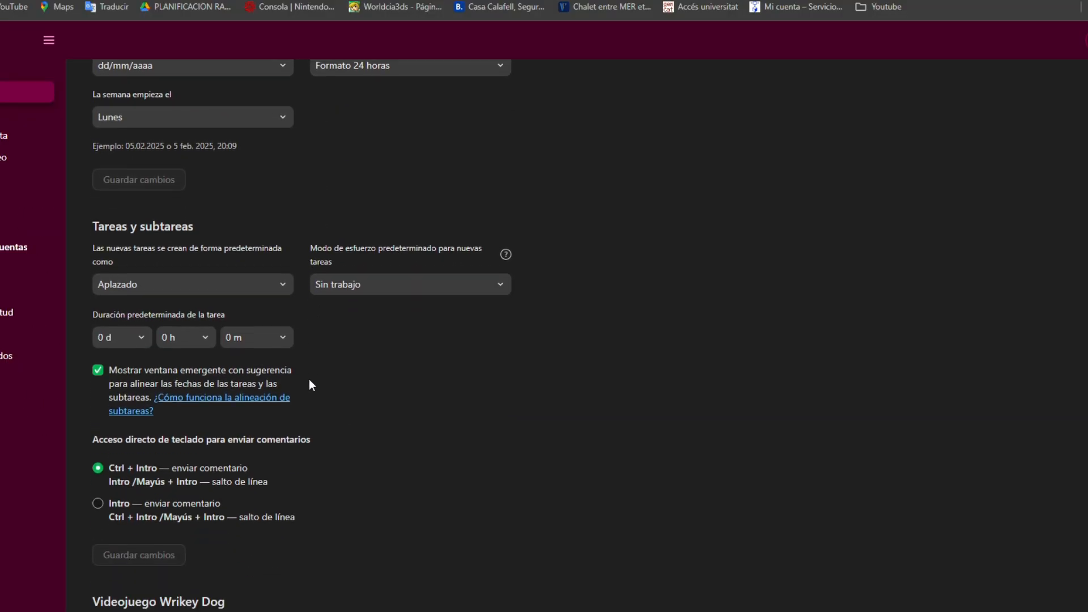
pyautogui.scroll(-2, 309, 384)
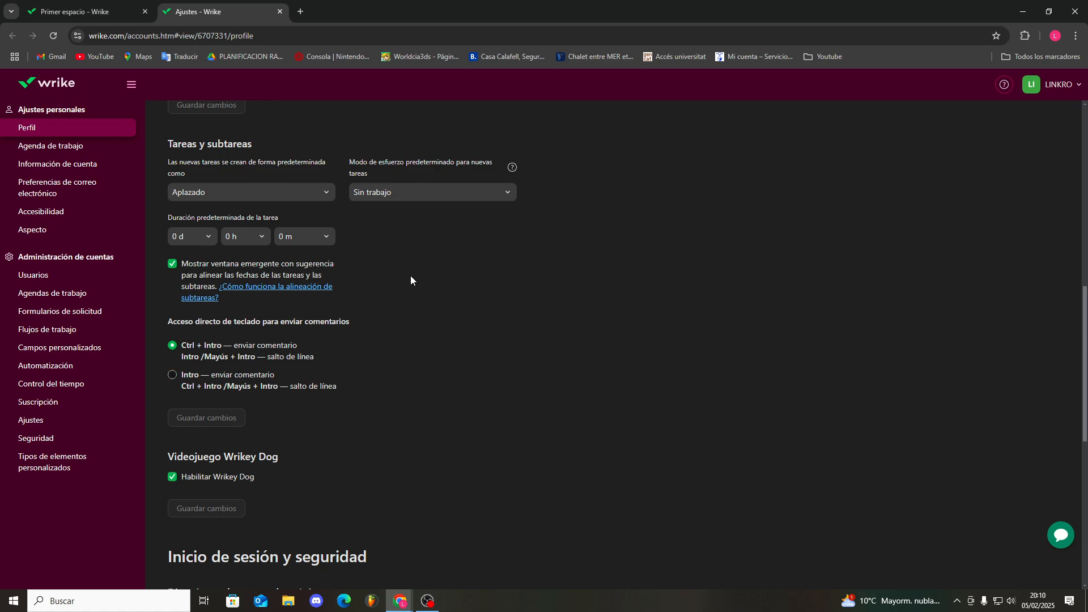
pyautogui.click(442, 196)
pyautogui.click(309, 194)
pyautogui.click(470, 324)
pyautogui.scroll(-7, 421, 305)
pyautogui.scroll(-1, 393, 300)
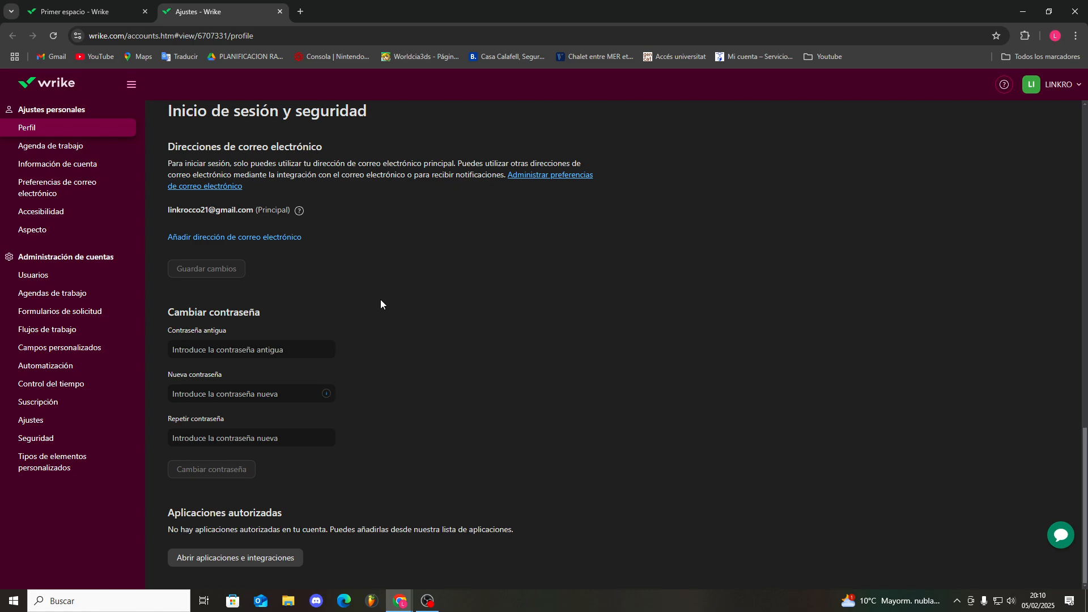
# - Change the personal work schedule to Nuevo programa in the personal settings
pyautogui.click(73, 148)
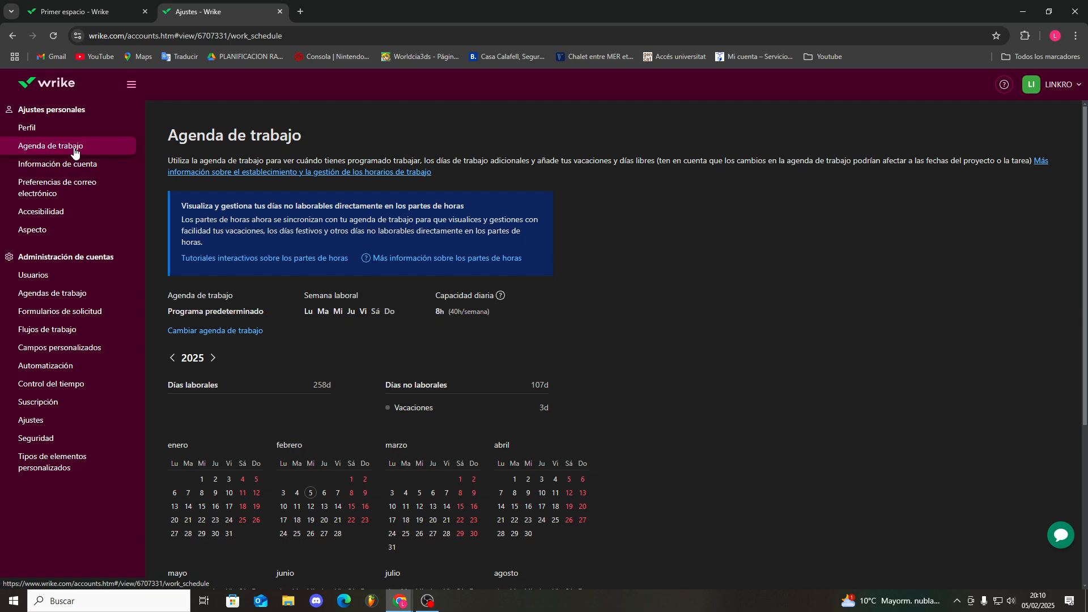
pyautogui.click(86, 299)
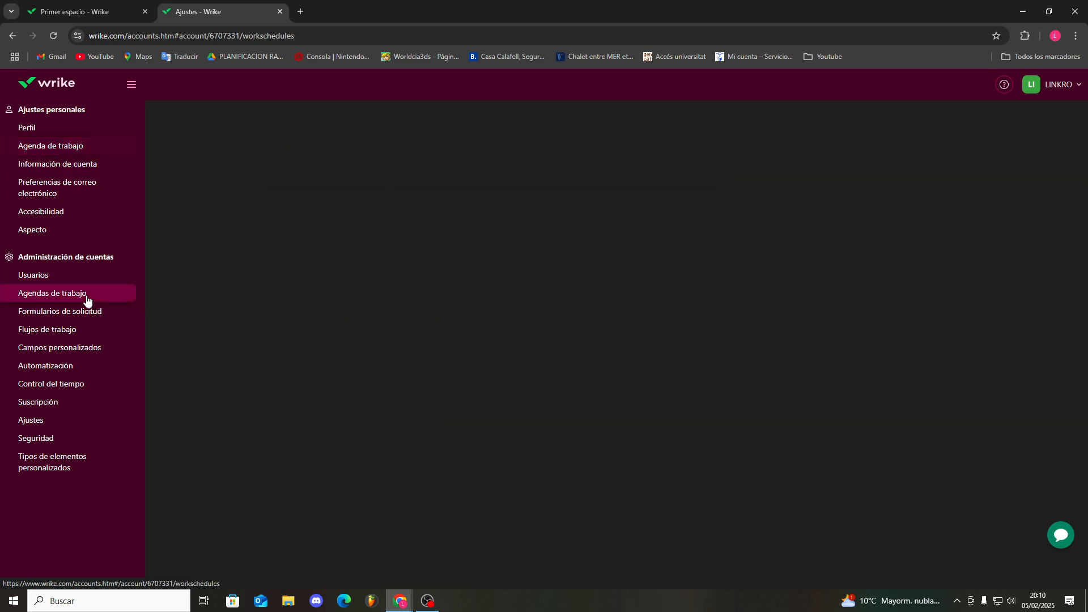
pyautogui.click(59, 151)
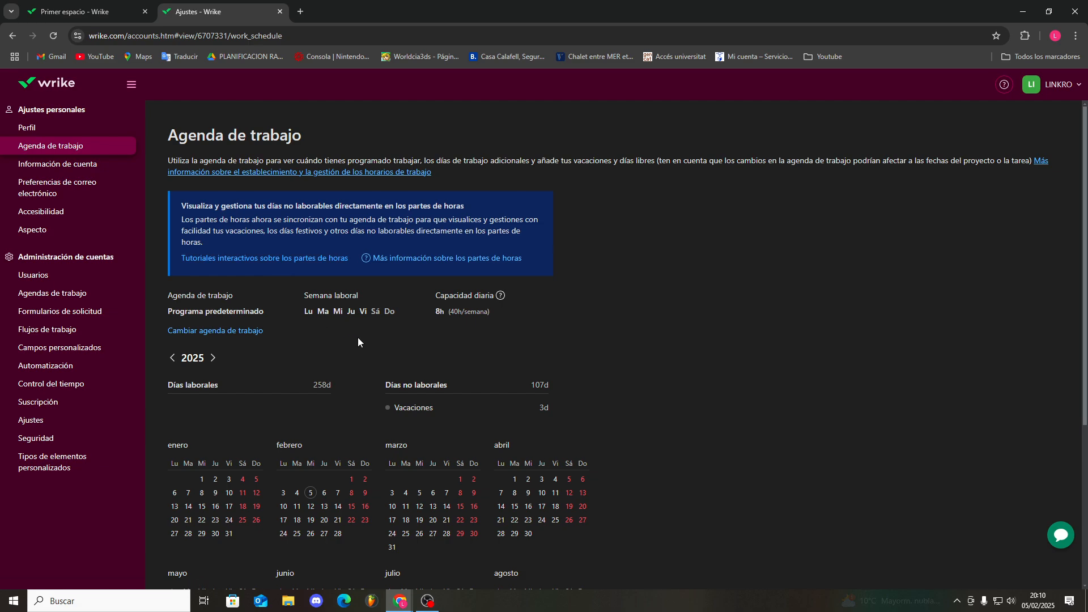
pyautogui.click(248, 336)
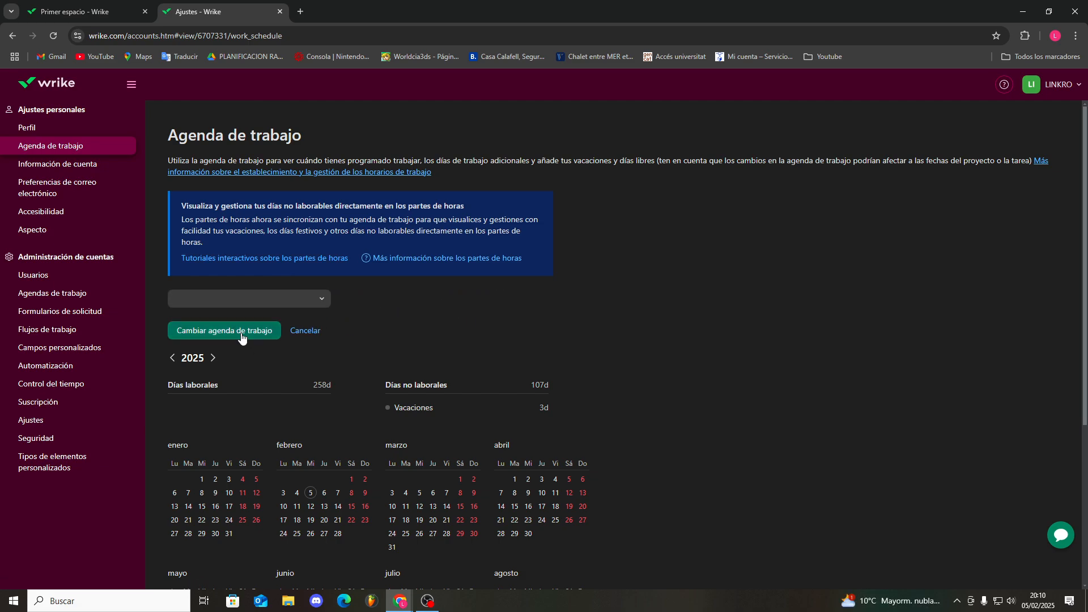
pyautogui.click(241, 305)
pyautogui.click(366, 339)
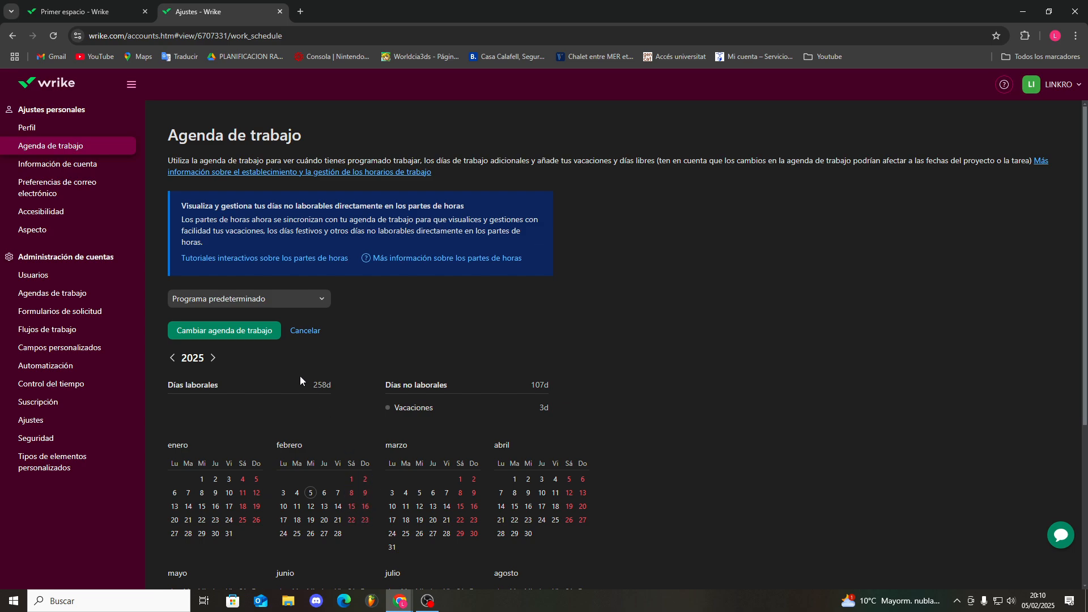
pyautogui.click(309, 298)
pyautogui.click(295, 340)
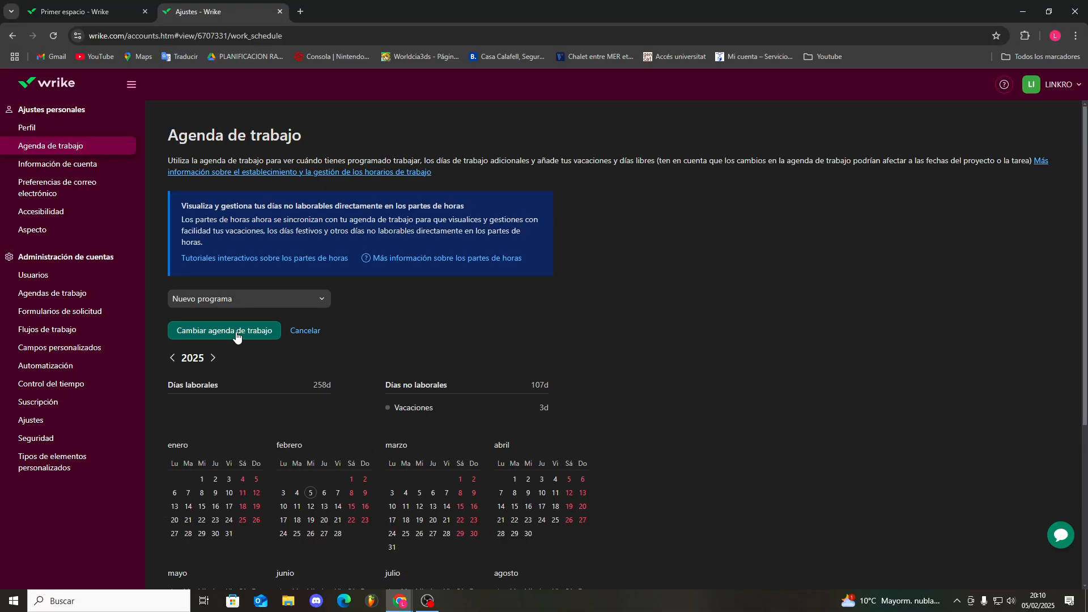
pyautogui.click(237, 336)
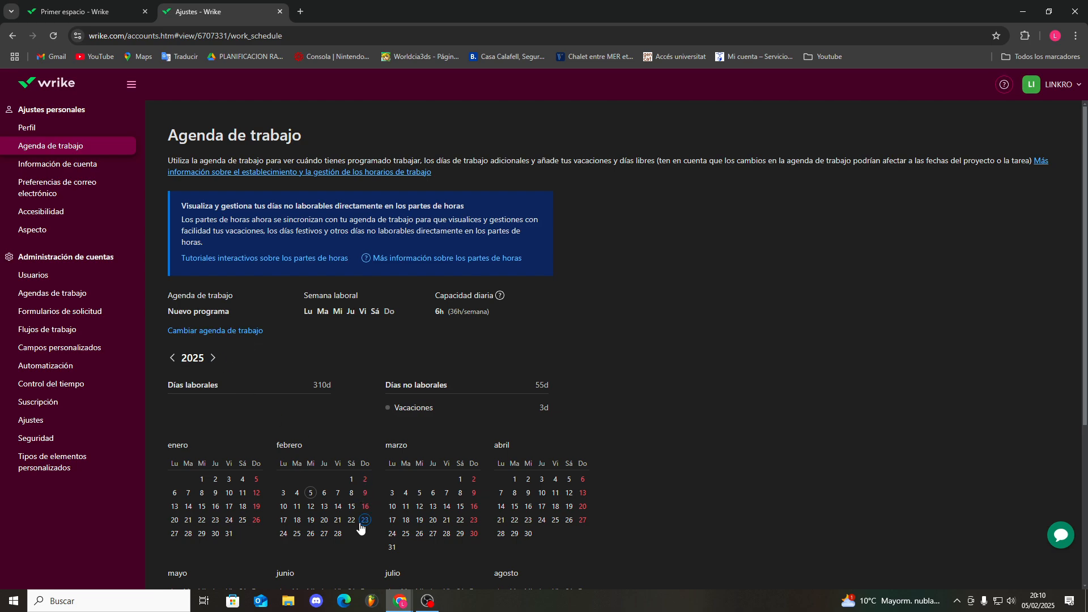
# - Mark 8–10 January 2025 as Festivos in the account's Programa predeterminado work schedule and save the change for all users
pyautogui.click(79, 294)
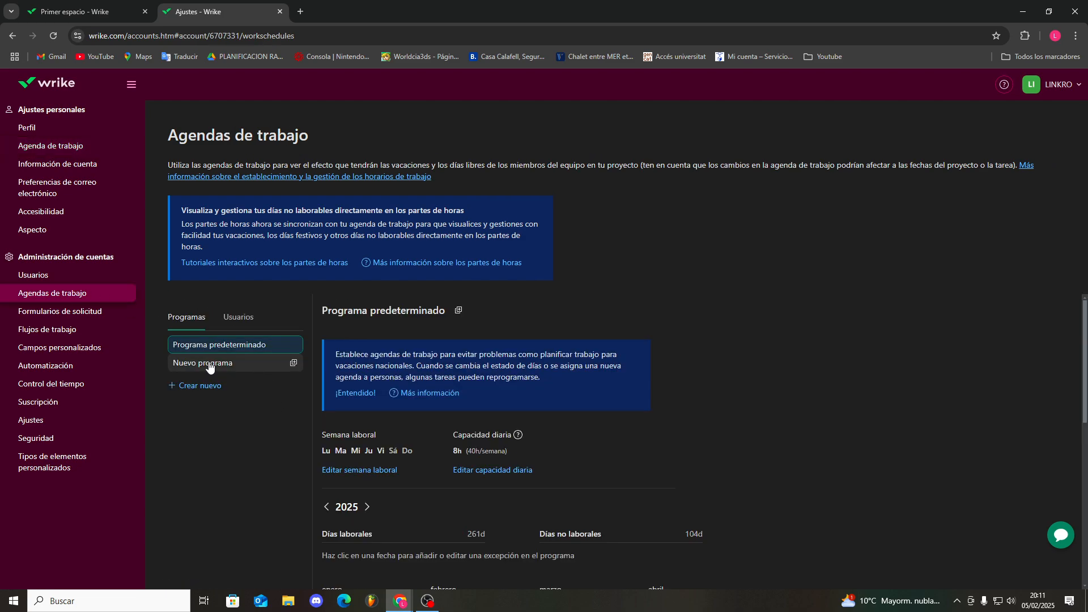
pyautogui.scroll(-3, 465, 409)
pyautogui.scroll(1, 459, 408)
pyautogui.scroll(1, 456, 410)
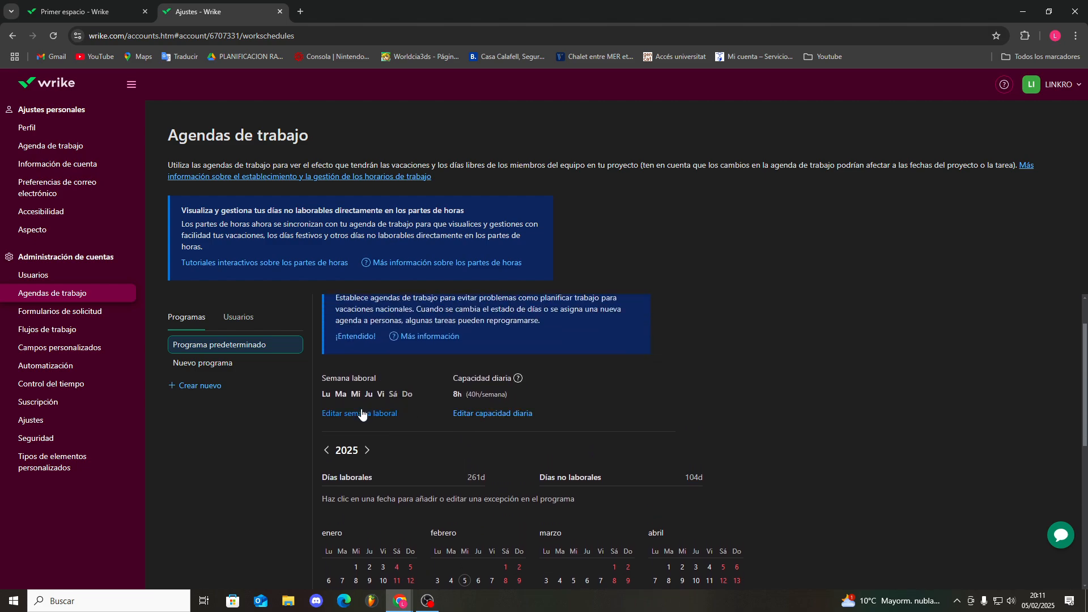
pyautogui.scroll(-3, 359, 416)
pyautogui.moveTo(360, 416); pyautogui.dragTo(384, 413)
pyautogui.click(434, 471)
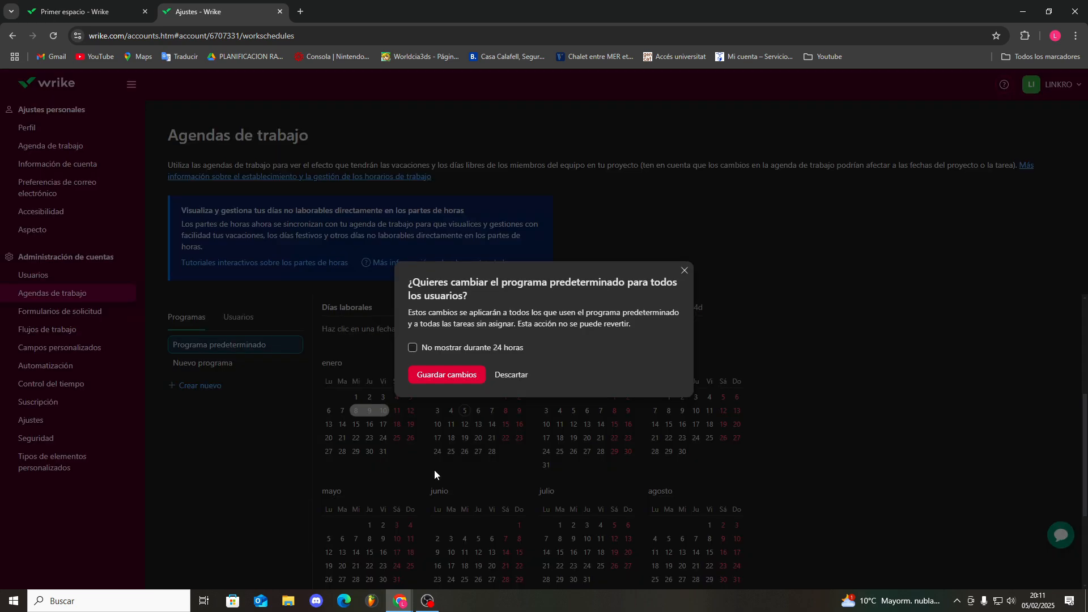
pyautogui.click(460, 378)
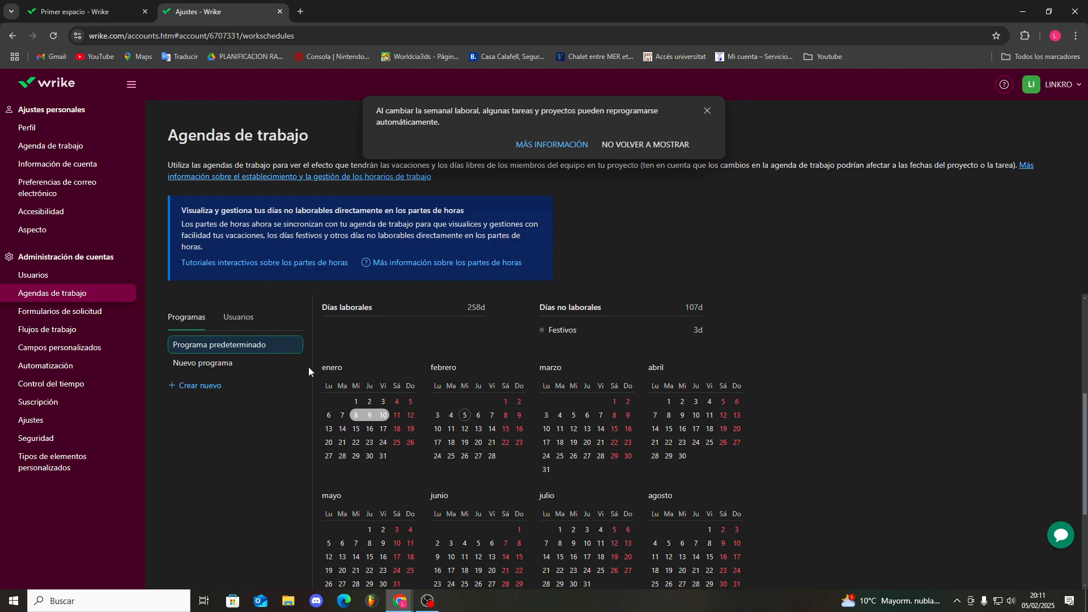
# - Change the personal work schedule to Programa predeterminado in the personal settings and dismiss the rescheduling notices
pyautogui.click(707, 111)
pyautogui.click(45, 146)
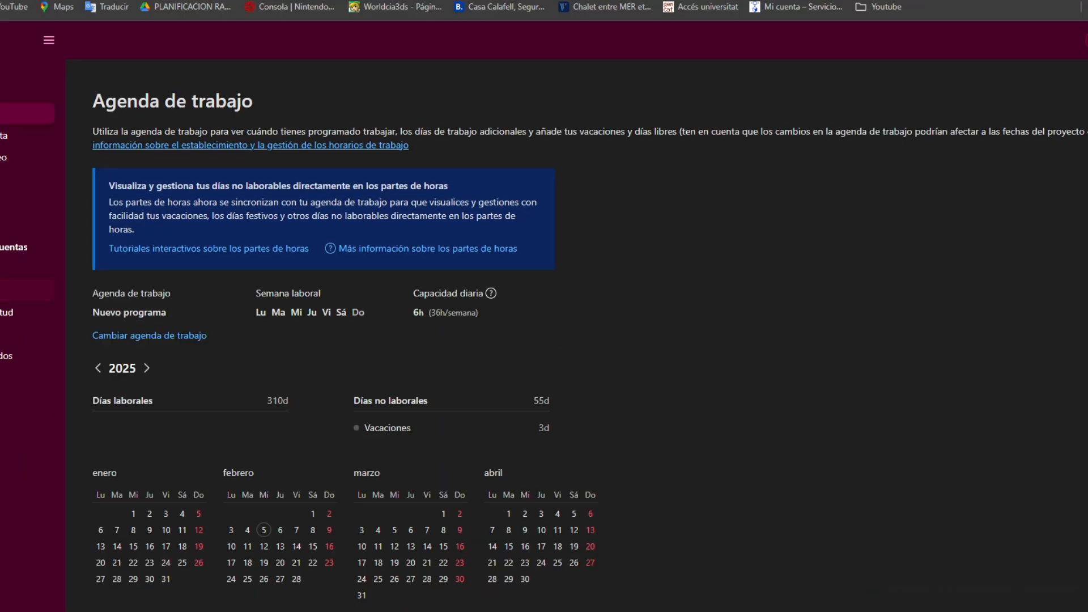
pyautogui.click(219, 330)
pyautogui.click(227, 300)
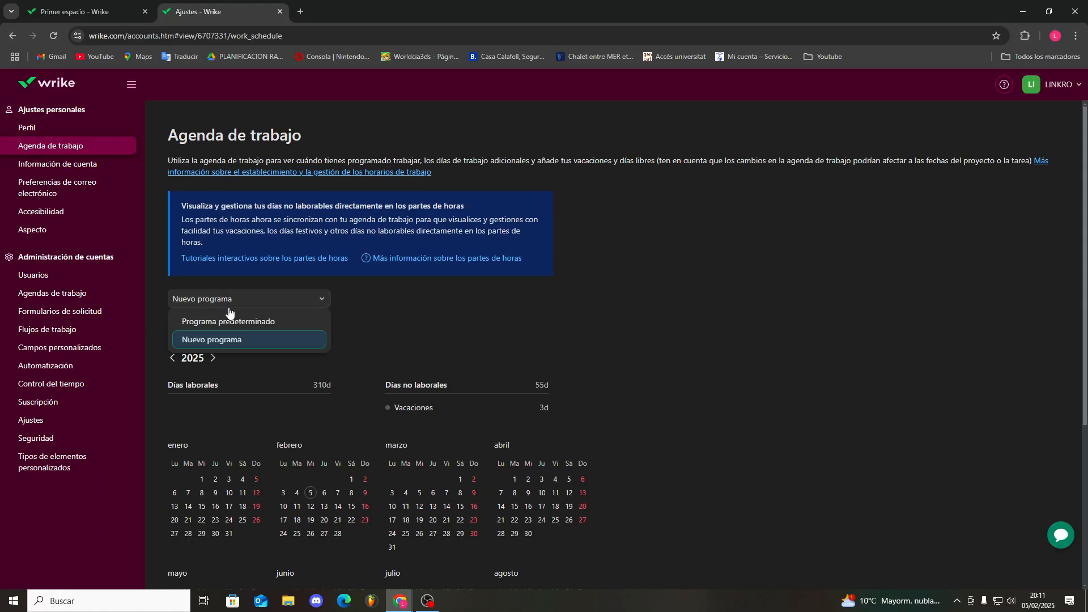
pyautogui.click(228, 322)
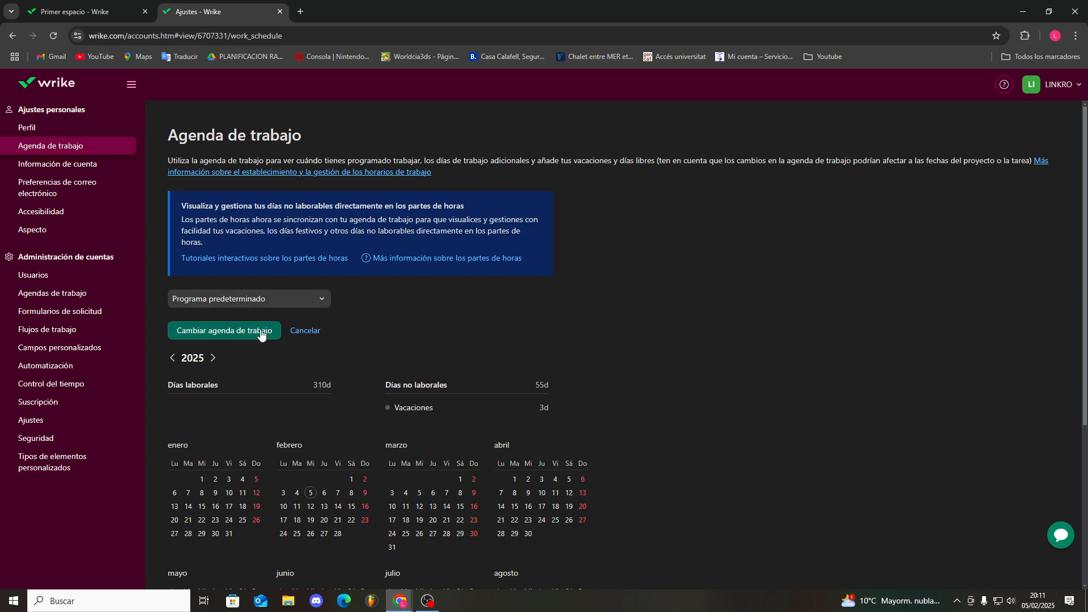
pyautogui.click(225, 329)
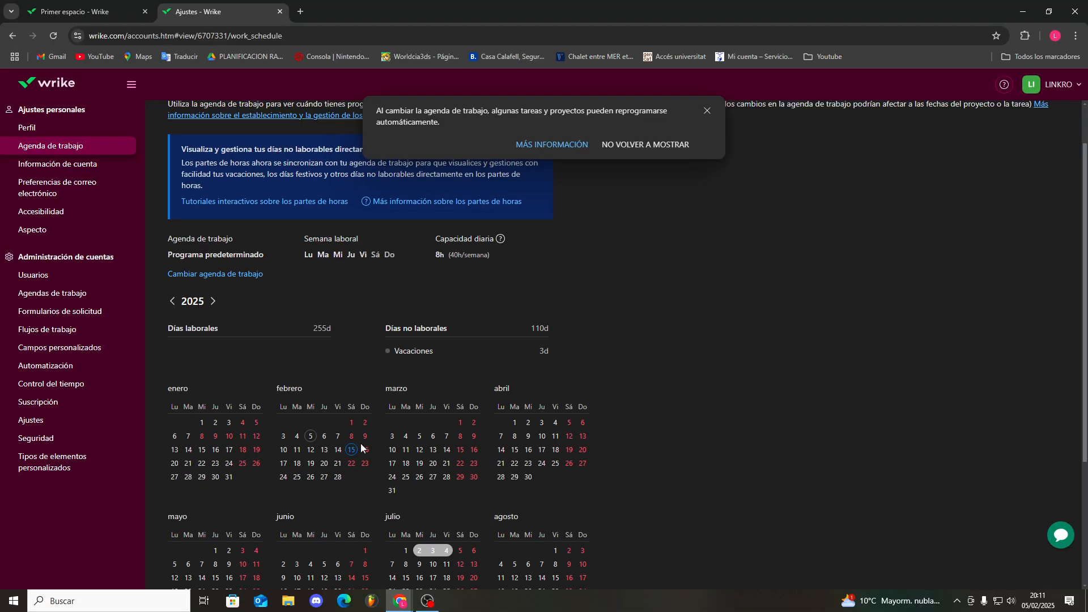
pyautogui.click(739, 72)
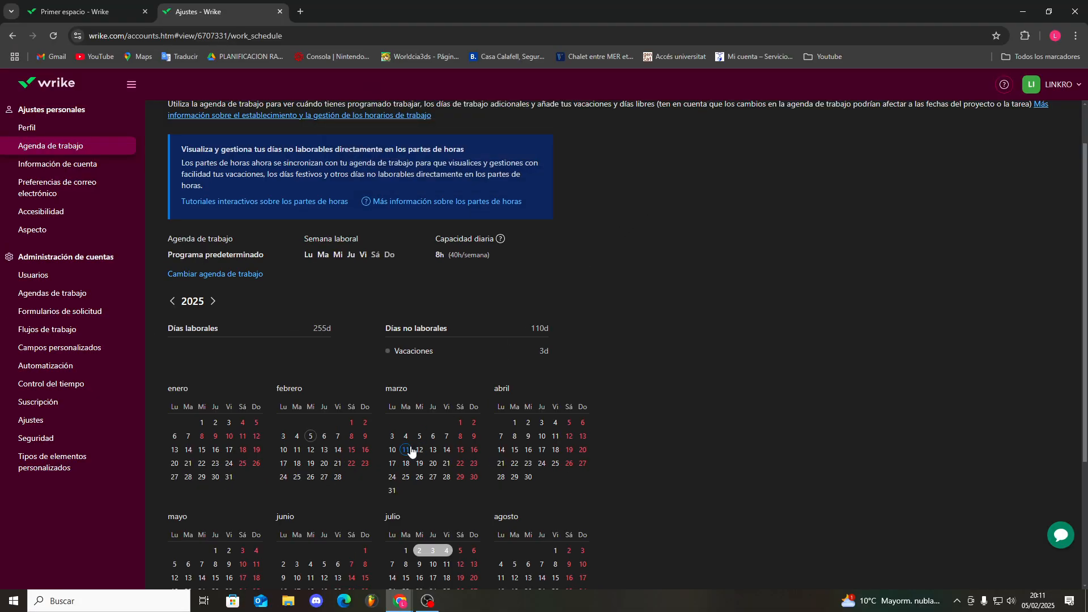
# - Mark 11–13 March 2025 as Horas extras in the personal work schedule calendar and dismiss any notice
pyautogui.moveTo(412, 450); pyautogui.dragTo(433, 451)
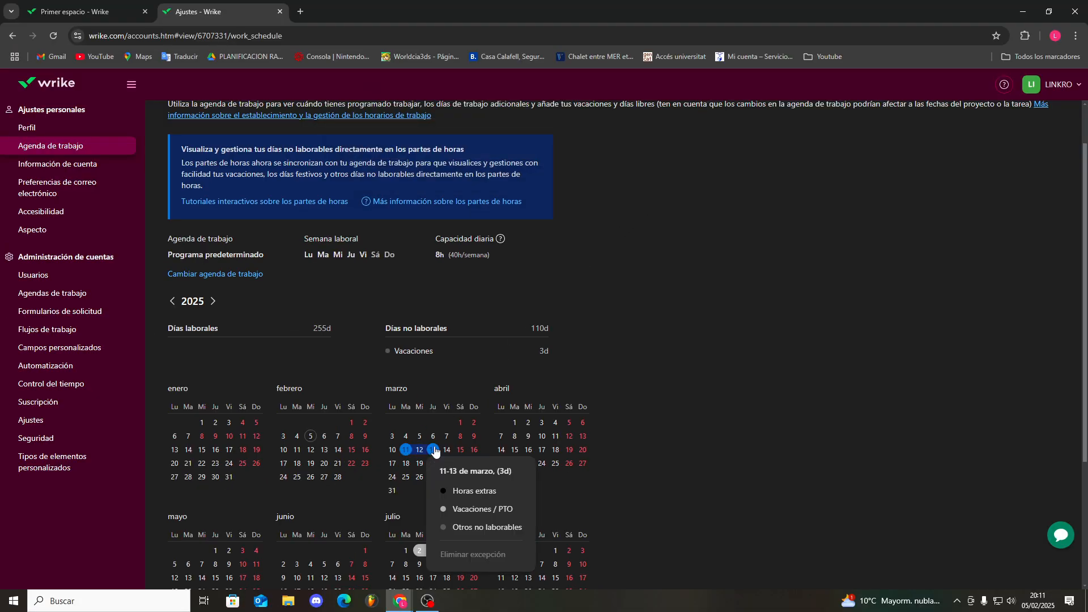
pyautogui.click(489, 493)
pyautogui.click(707, 110)
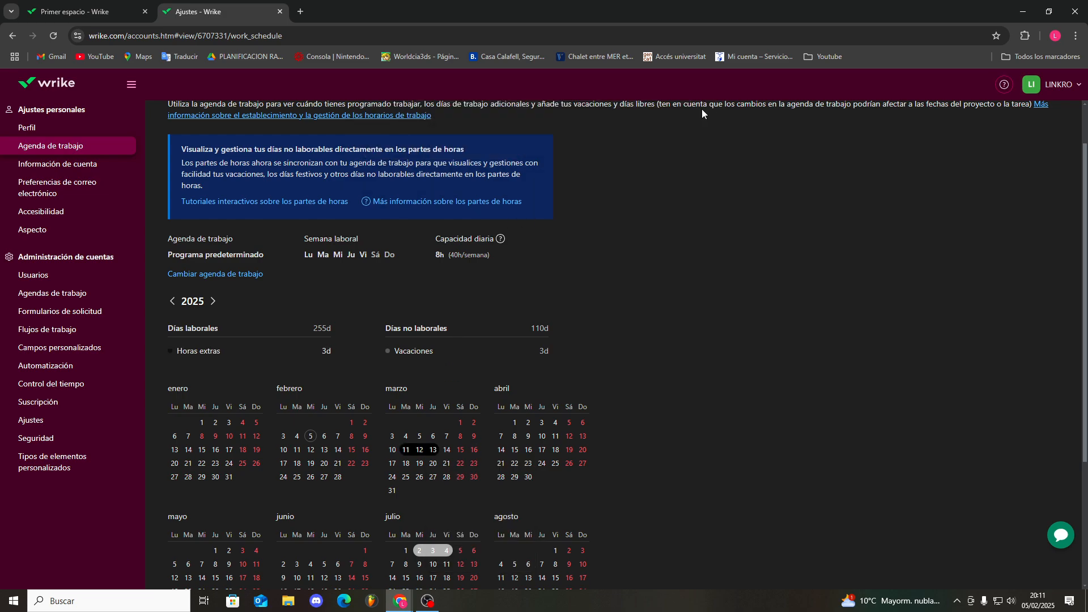
# - Examine the account information and the e-mail integration preferences, including the sender address, the target folder choices and the task type
pyautogui.click(63, 170)
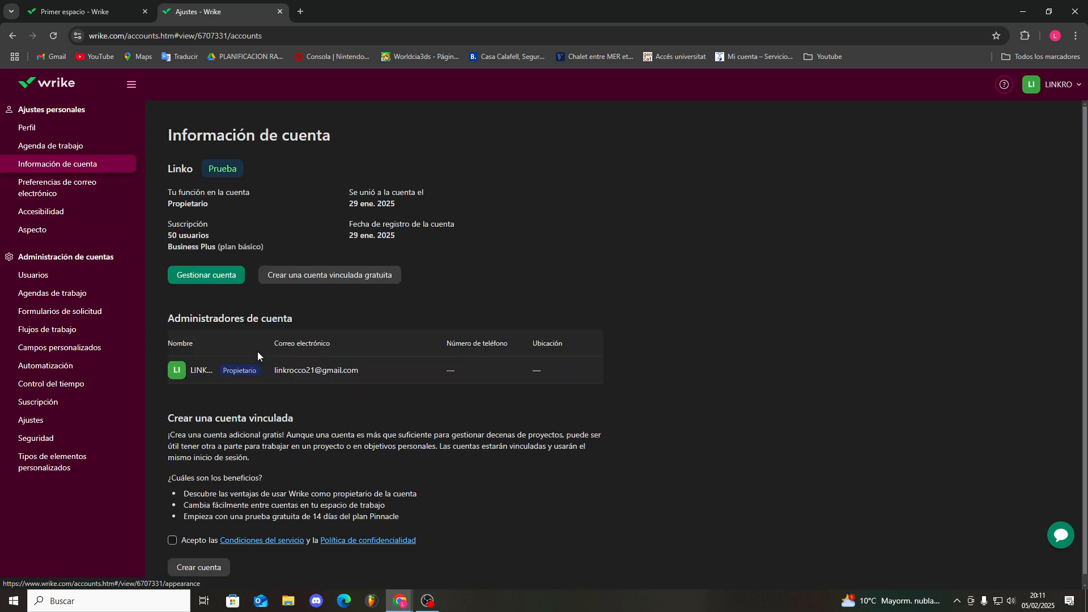
pyautogui.click(48, 194)
pyautogui.scroll(-1, 548, 354)
pyautogui.scroll(1, 567, 354)
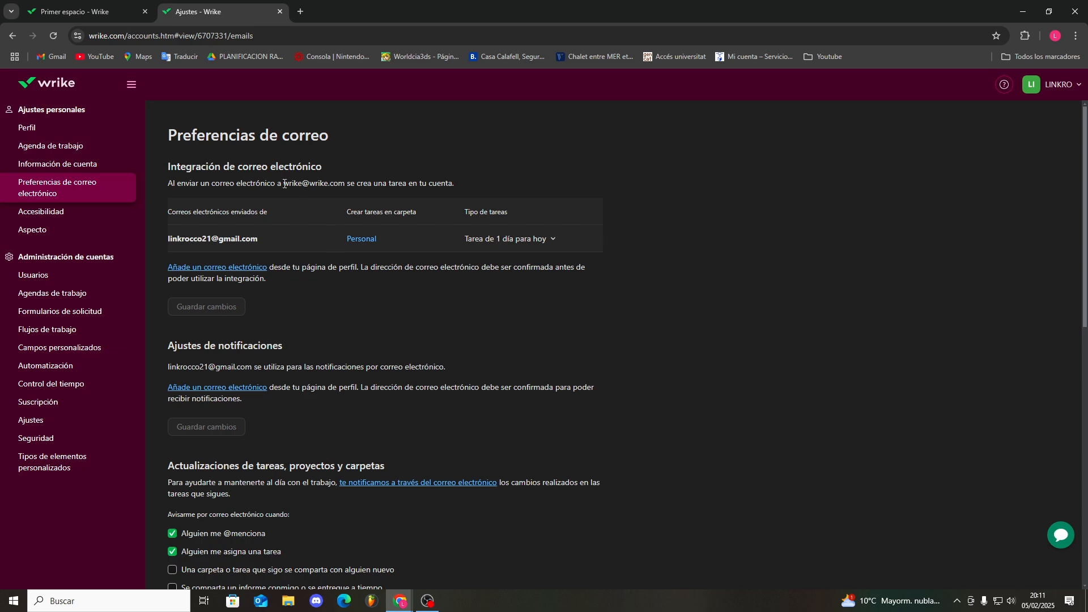
pyautogui.moveTo(284, 185); pyautogui.dragTo(345, 184)
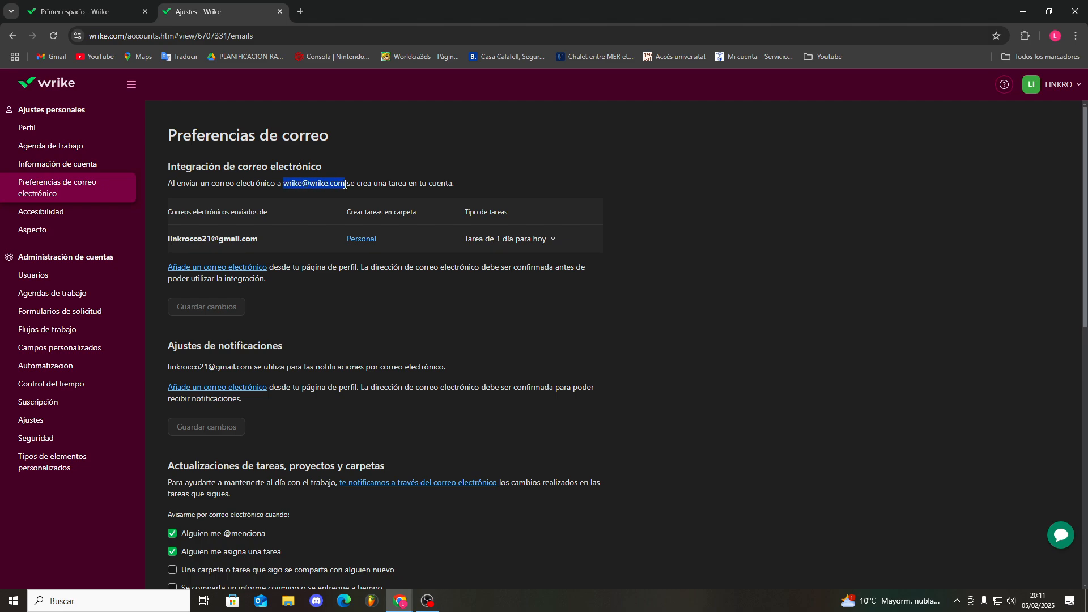
pyautogui.moveTo(266, 238); pyautogui.dragTo(186, 242)
pyautogui.click(309, 238)
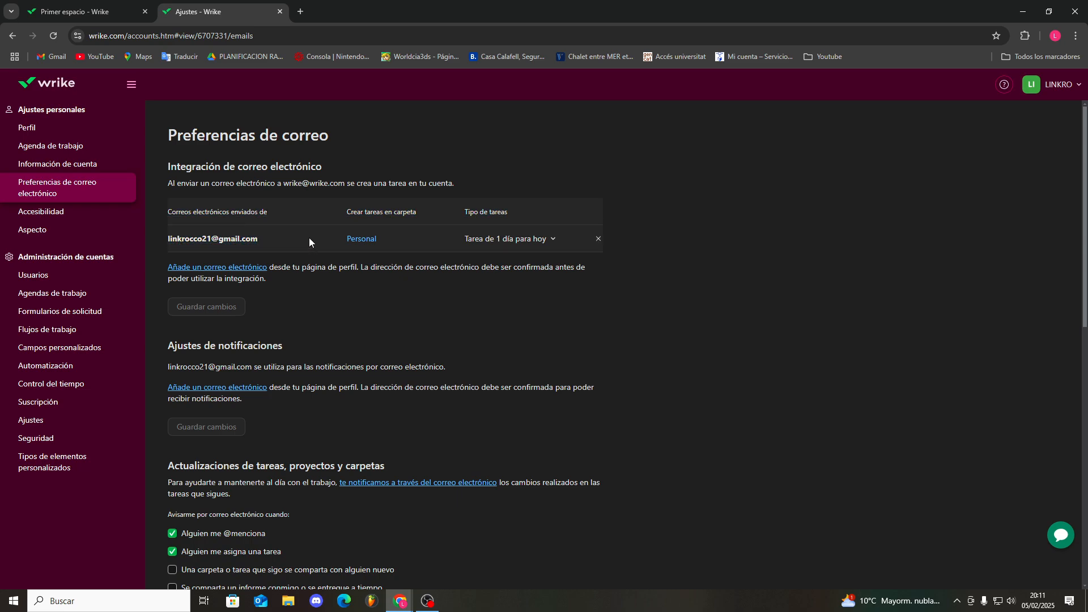
pyautogui.click(363, 240)
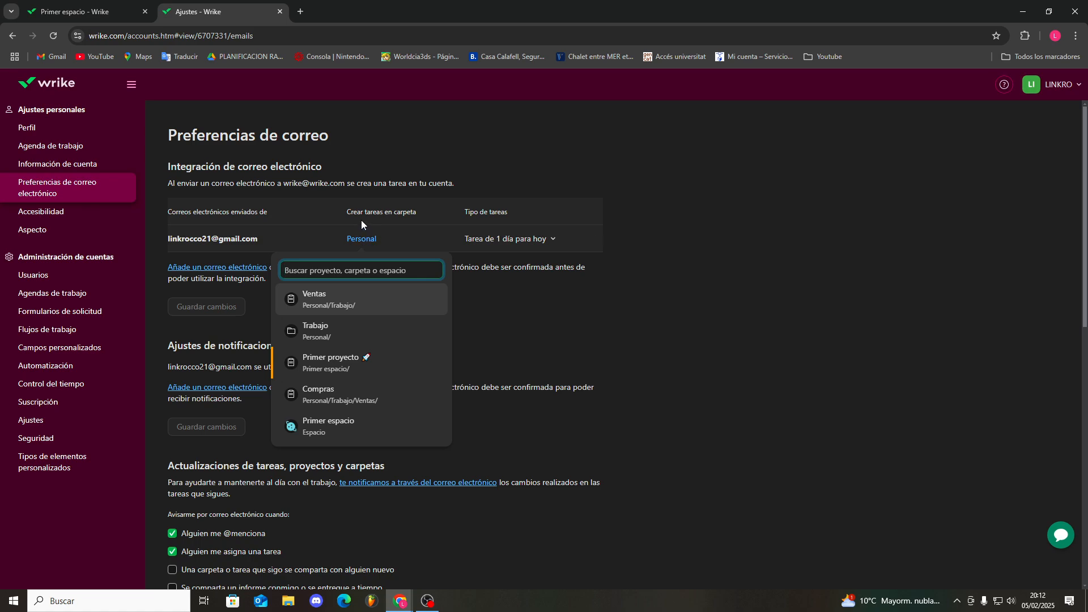
pyautogui.click(331, 210)
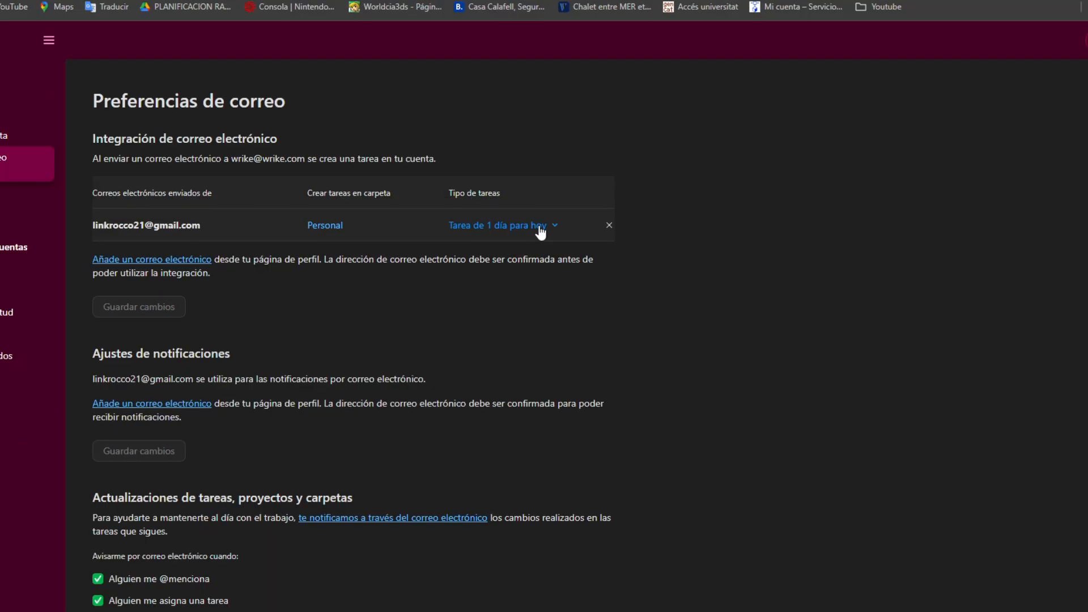
pyautogui.click(540, 240)
pyautogui.click(539, 240)
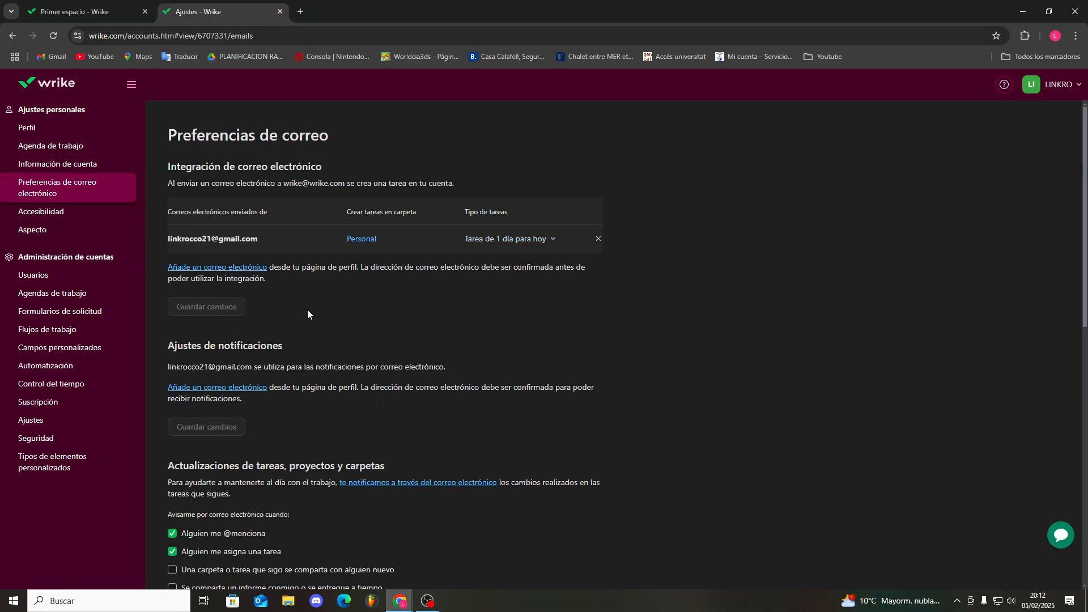
# - Enable e-mail alerts for when a followed folder or task is shared with someone new, save, and review the remaining notification options
pyautogui.scroll(-4, 310, 309)
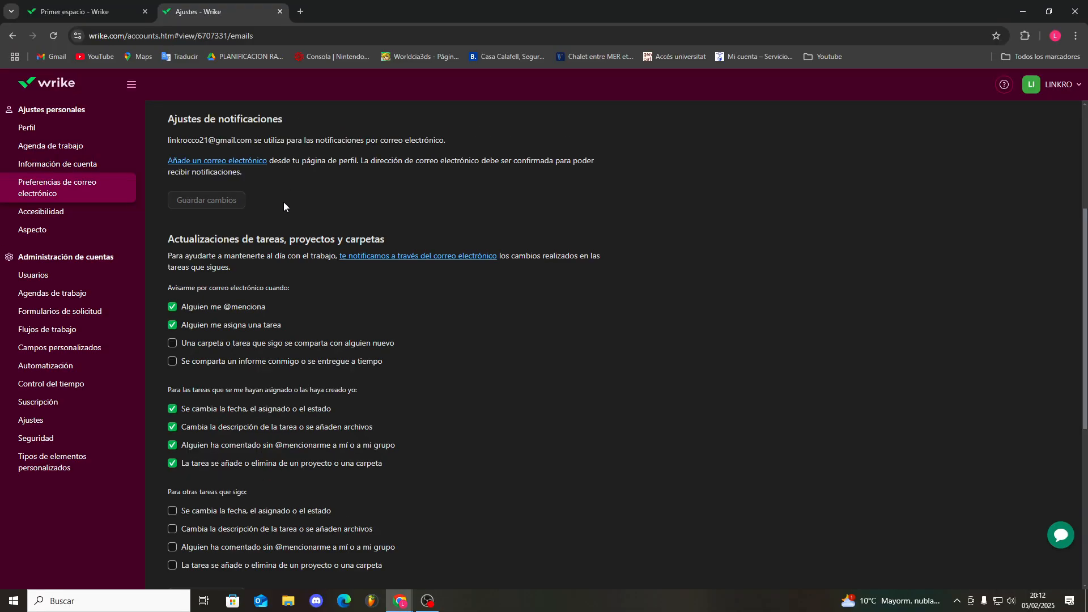
pyautogui.scroll(-2, 285, 239)
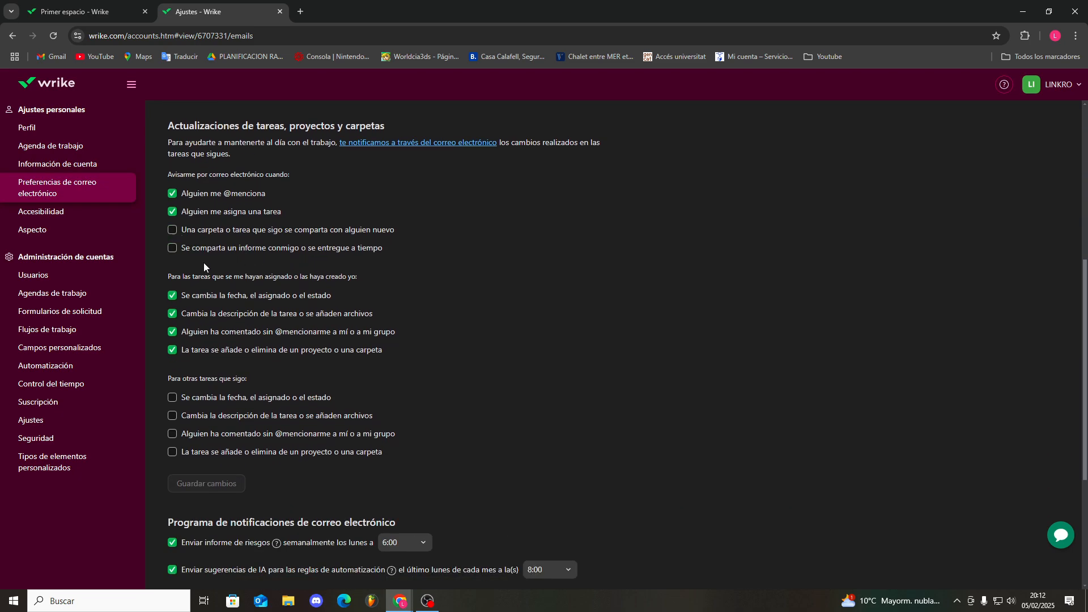
pyautogui.click(175, 233)
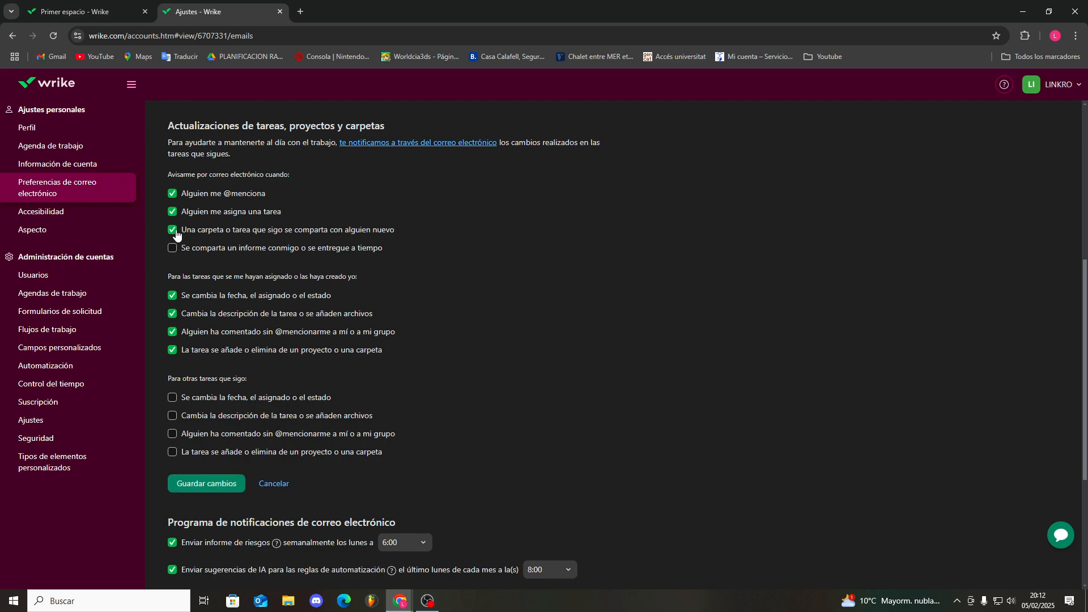
pyautogui.click(206, 484)
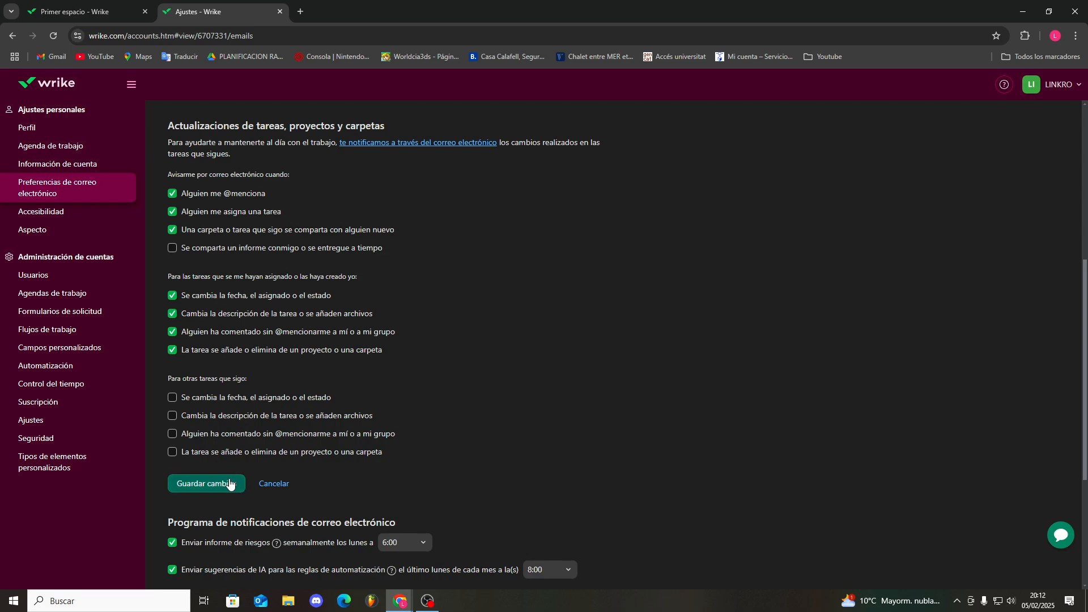
pyautogui.scroll(2, 293, 386)
pyautogui.scroll(-1, 313, 379)
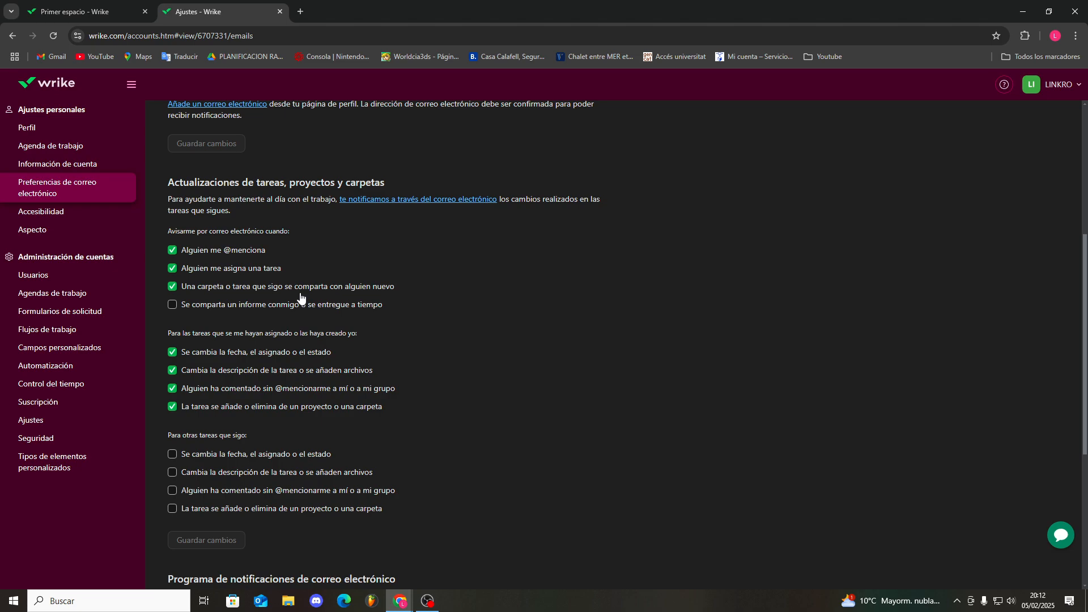
pyautogui.scroll(-5, 288, 312)
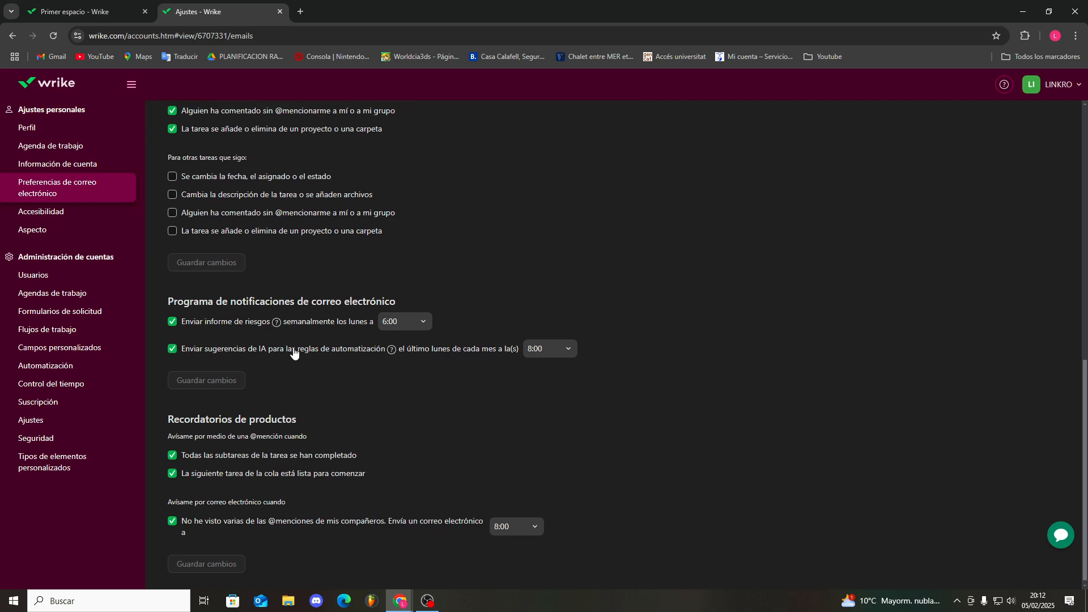
pyautogui.scroll(4, 294, 332)
# - Try the Light mode in the appearance settings and switch back to Dark
pyautogui.click(85, 230)
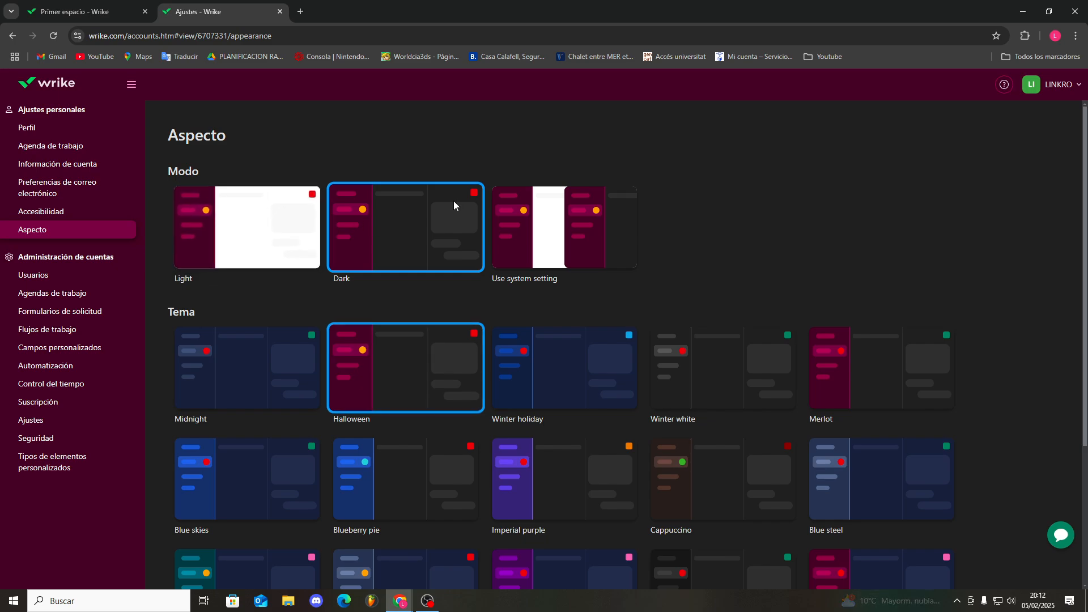
pyautogui.click(260, 248)
pyautogui.click(441, 221)
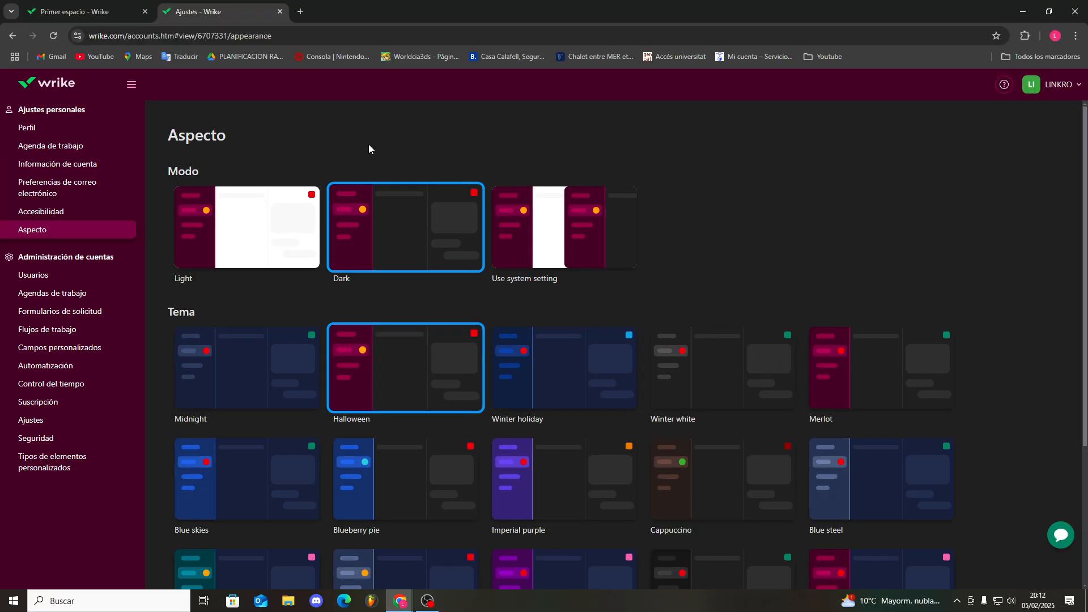
# - Examine the account administration pages for users, request forms, workflows, custom fields, automation, subscription and security
pyautogui.click(83, 278)
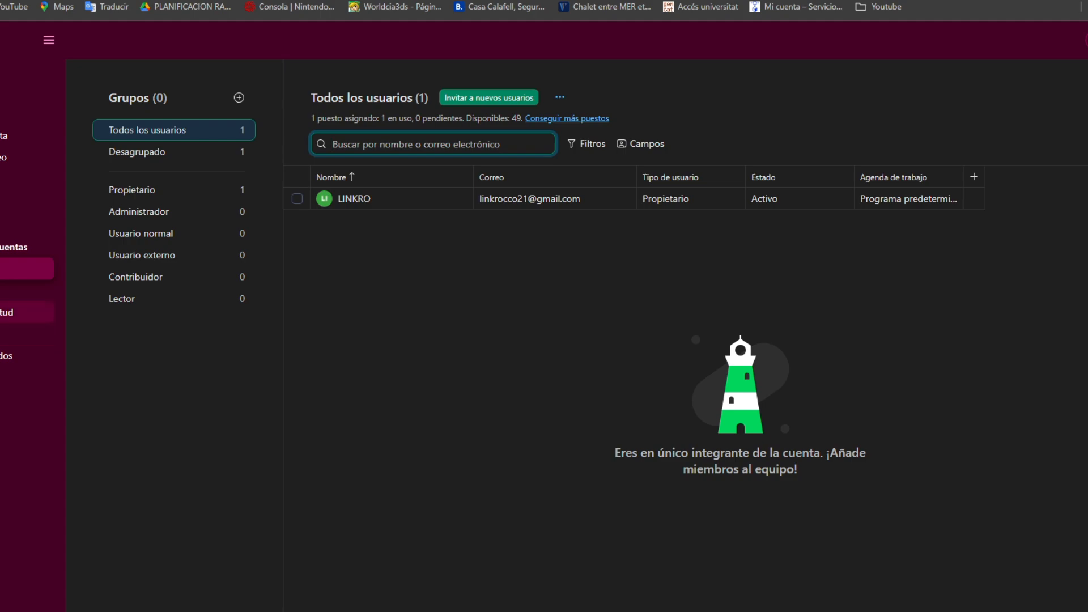
pyautogui.click(61, 317)
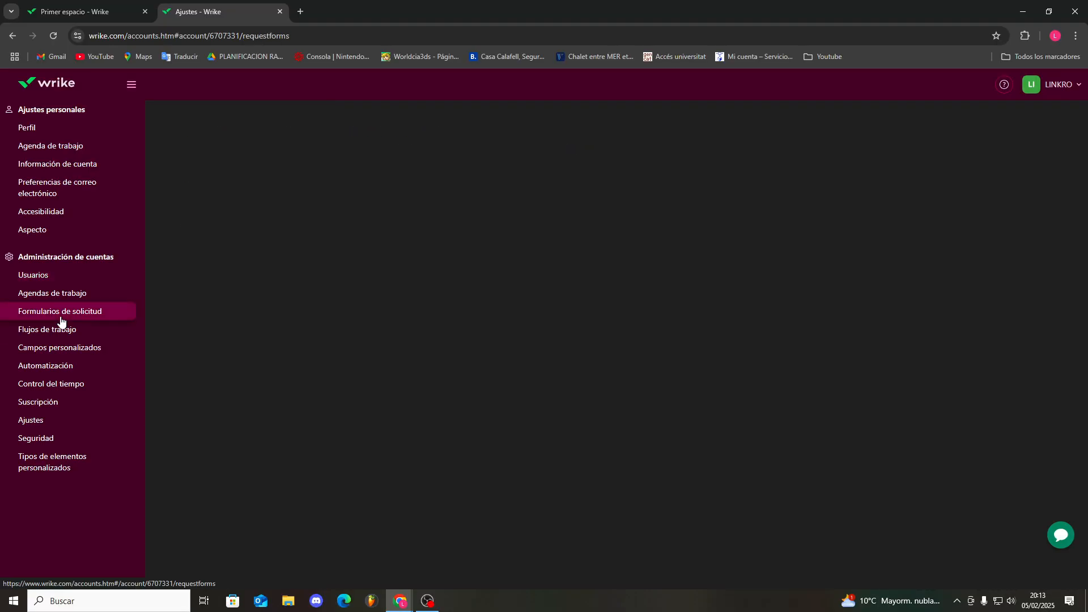
pyautogui.click(76, 334)
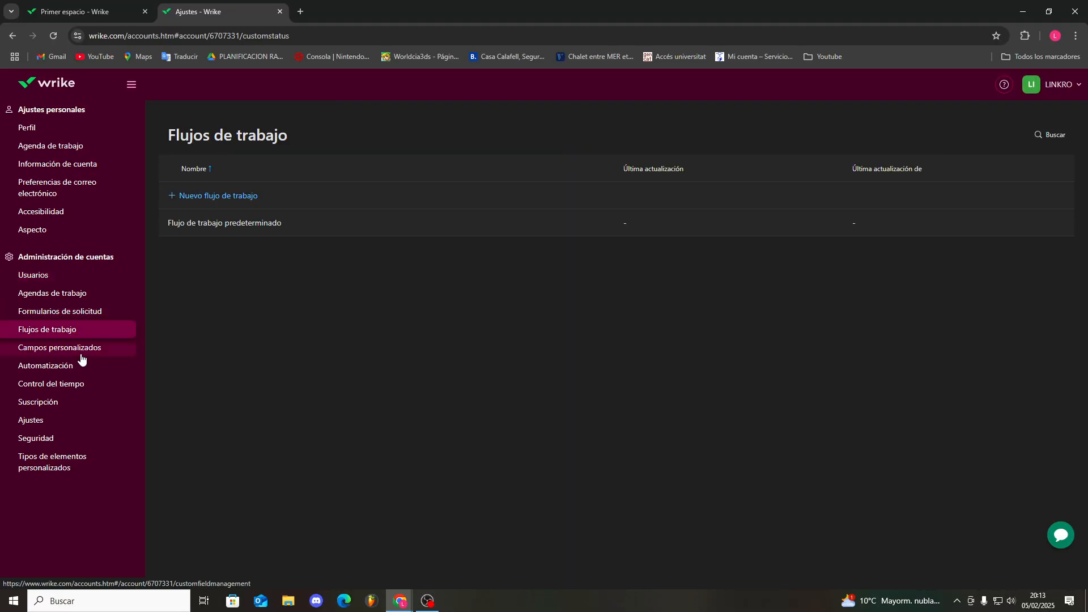
pyautogui.click(87, 352)
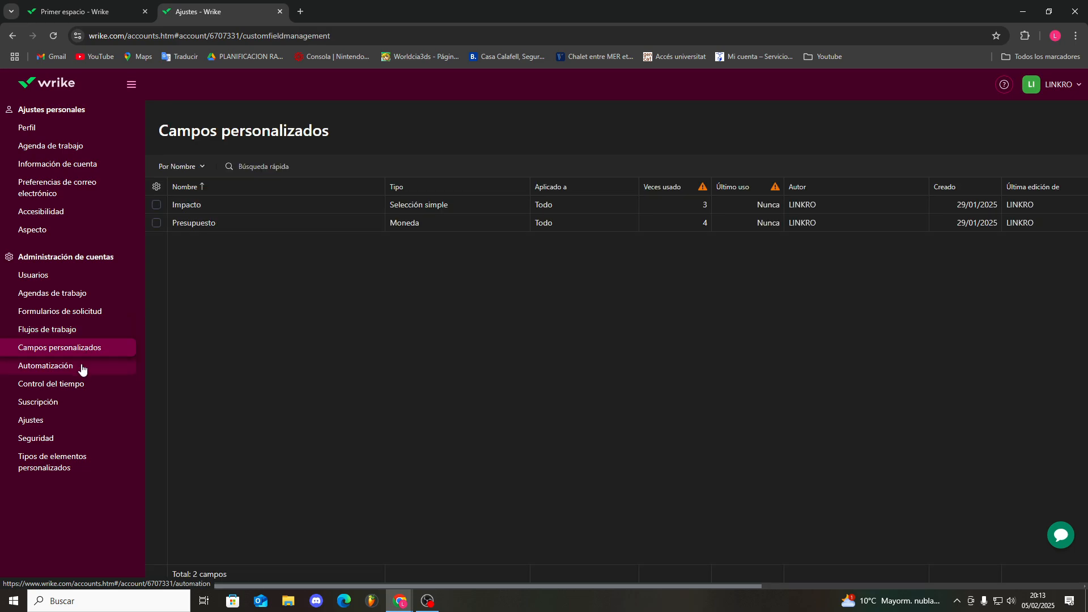
pyautogui.click(78, 370)
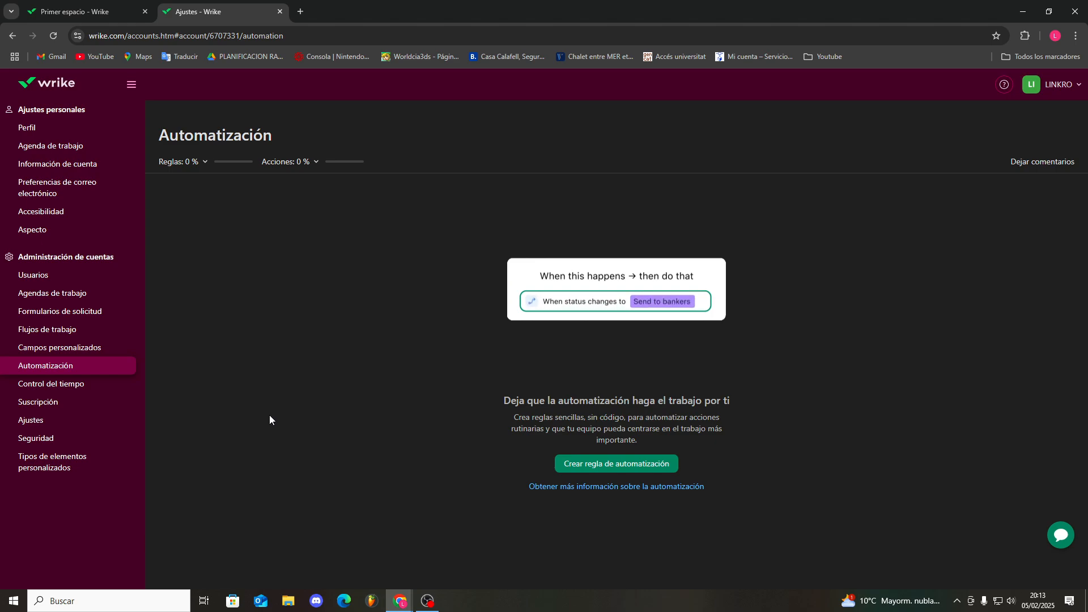
pyautogui.click(70, 403)
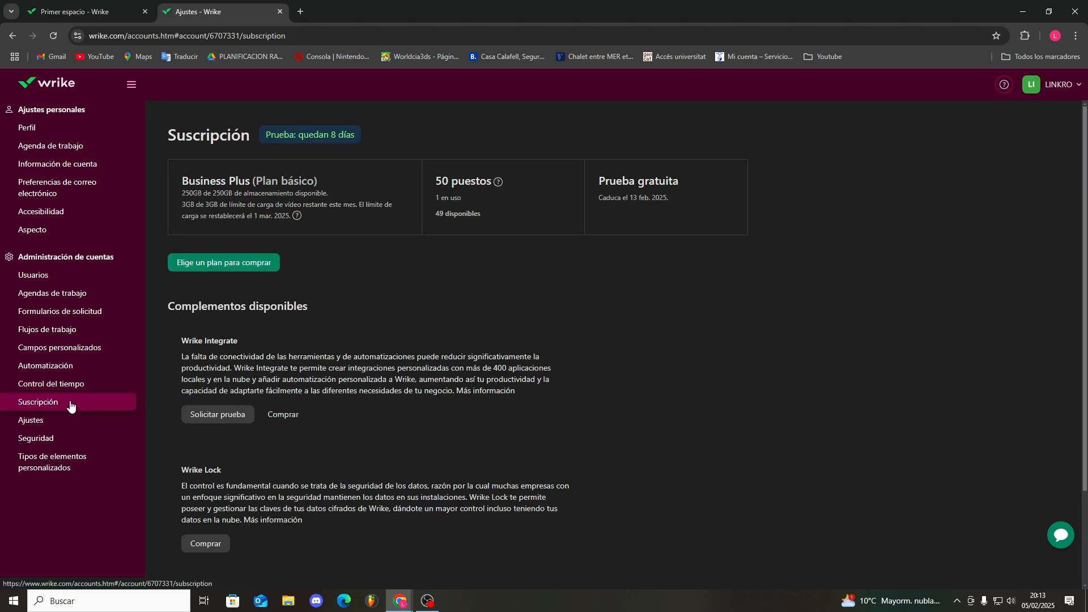
pyautogui.click(55, 441)
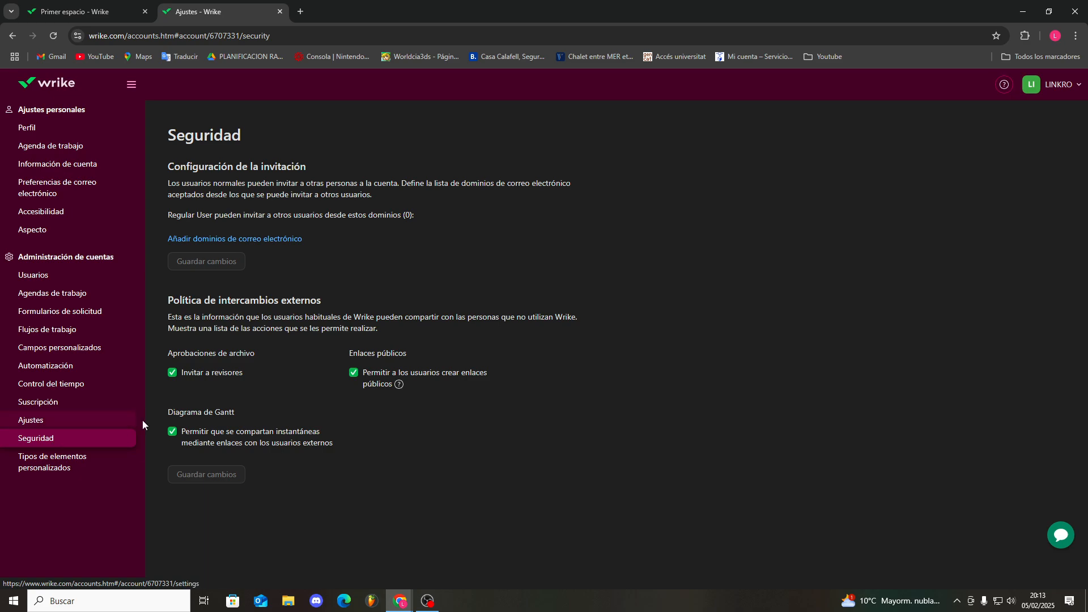
# - Examine the account-wide Ajustes page from the account name down to the IA generativa and member request sections
pyautogui.click(66, 426)
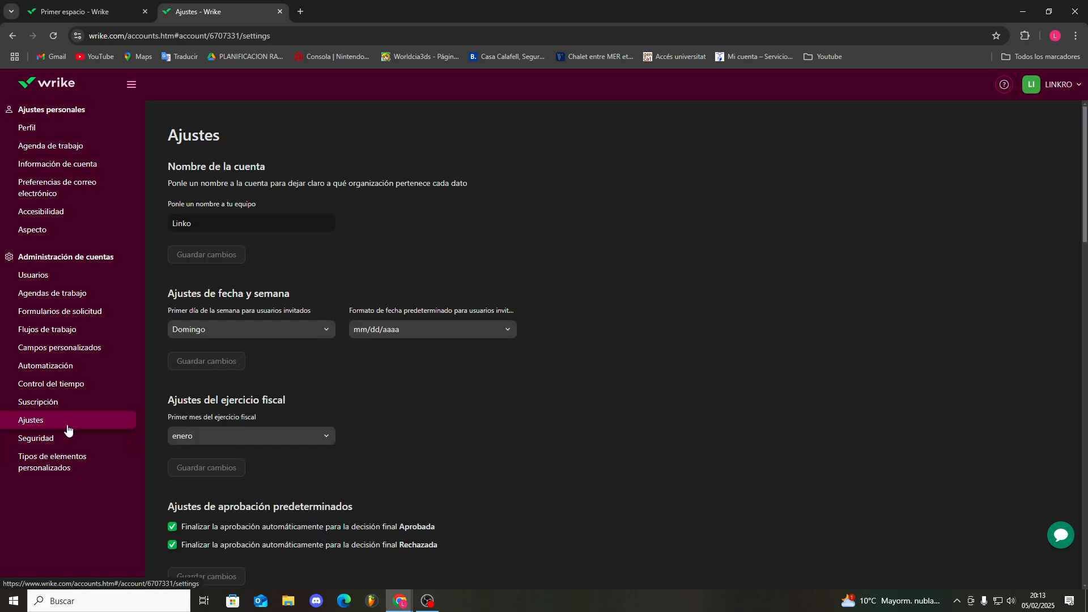
pyautogui.scroll(-4, 334, 406)
pyautogui.scroll(-2, 346, 406)
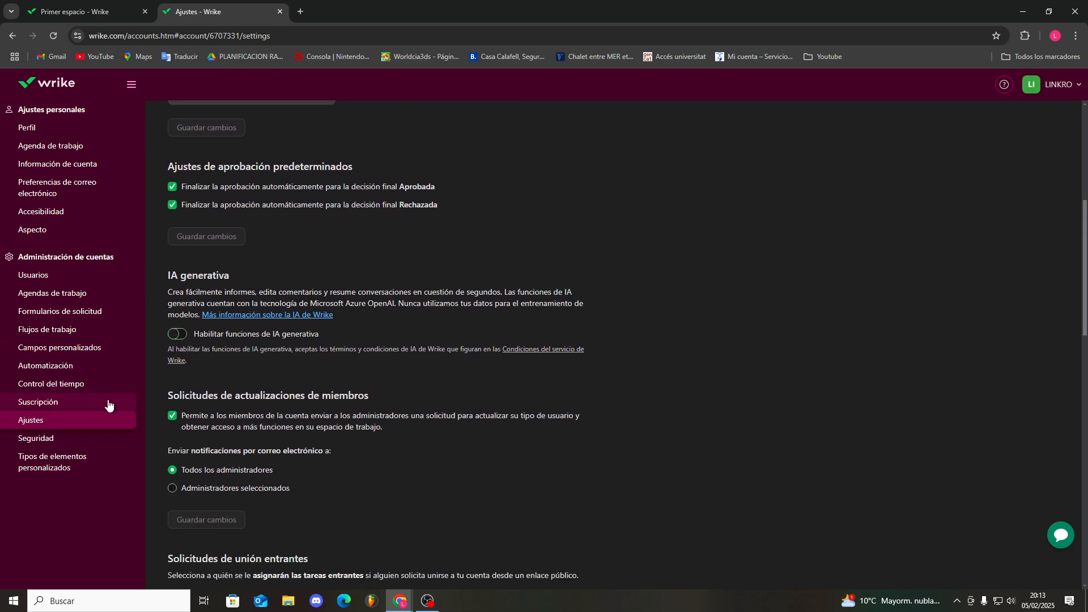
pyautogui.moveTo(160, 277); pyautogui.dragTo(227, 275)
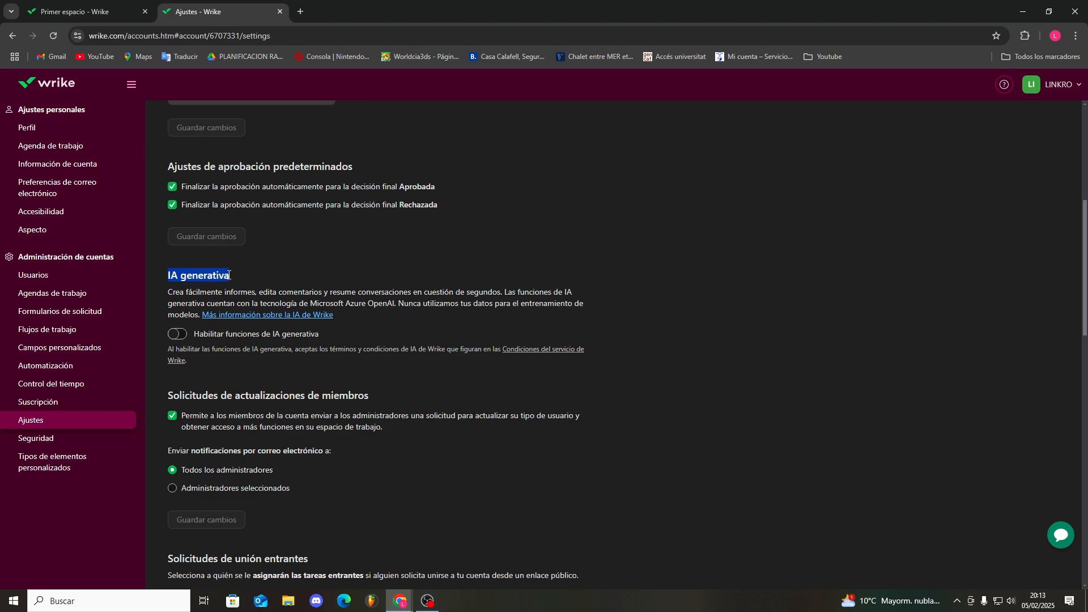
pyautogui.click(233, 274)
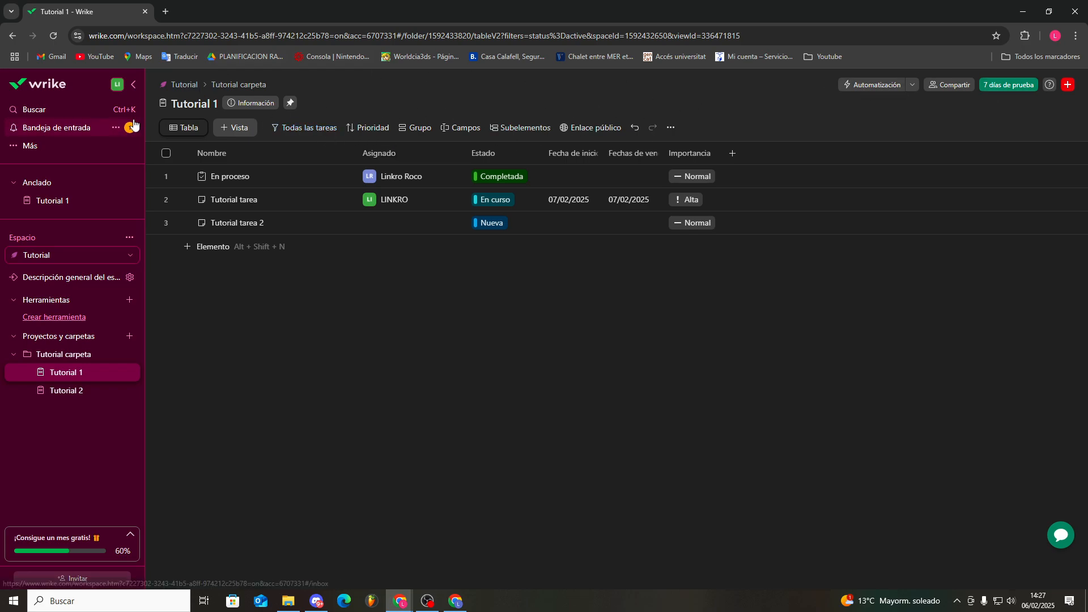
# - Search the workspace for "tuto" and limit the results to the Tutorial space
pyautogui.click(35, 110)
pyautogui.write('tuto')
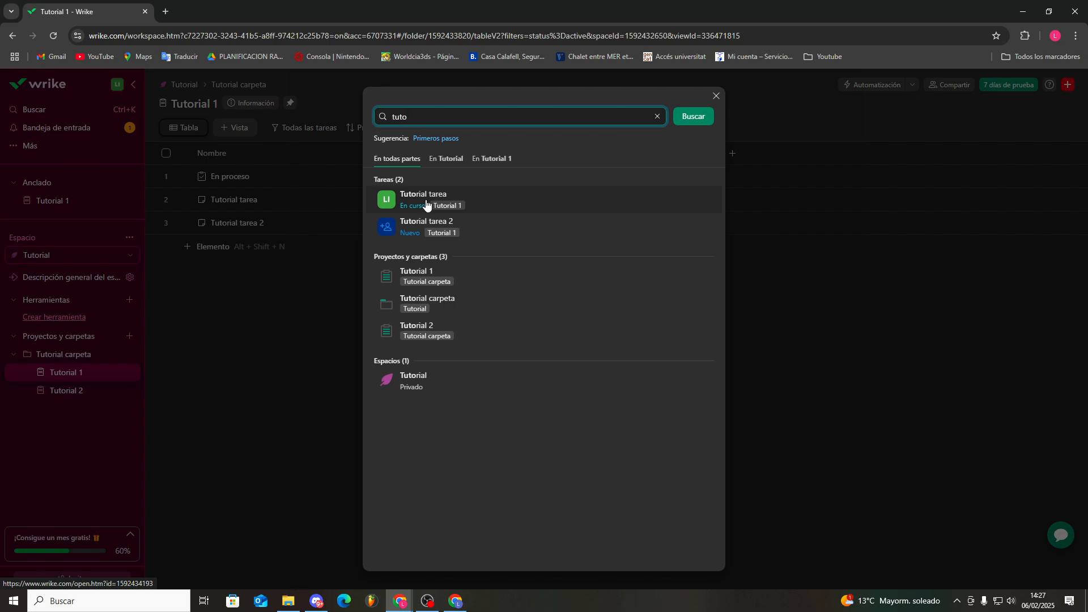
pyautogui.click(445, 159)
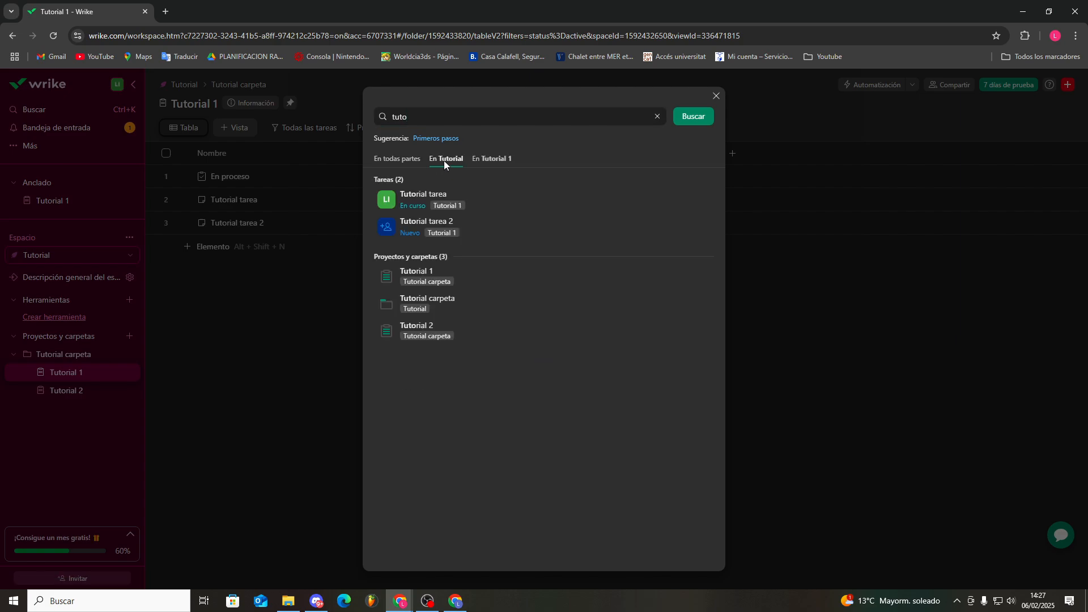
# - Limit the search results to the Tutorial 1 project and close the search
pyautogui.click(493, 159)
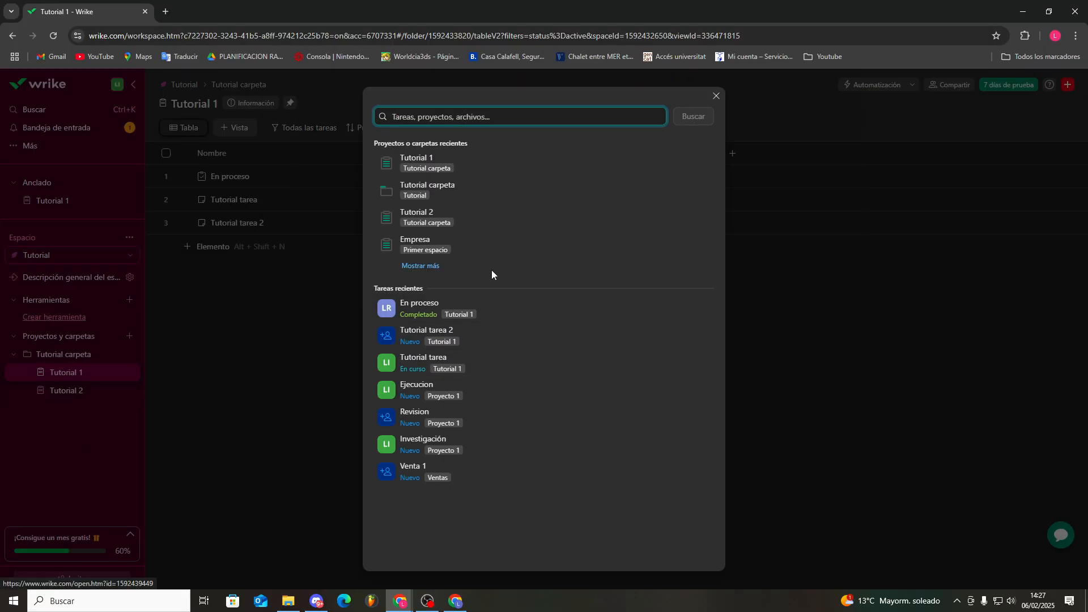
pyautogui.click(220, 291)
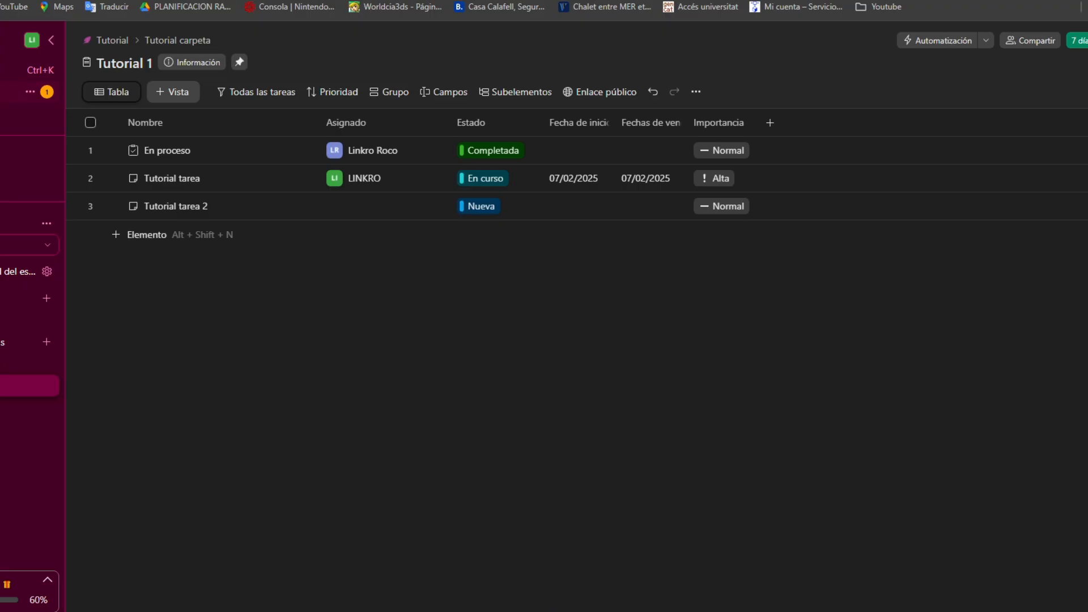
# - Examine the Entrante, Enviado and Archivo lists of the Bandeja de entrada and the additional navigation entries
pyautogui.click(11, 91)
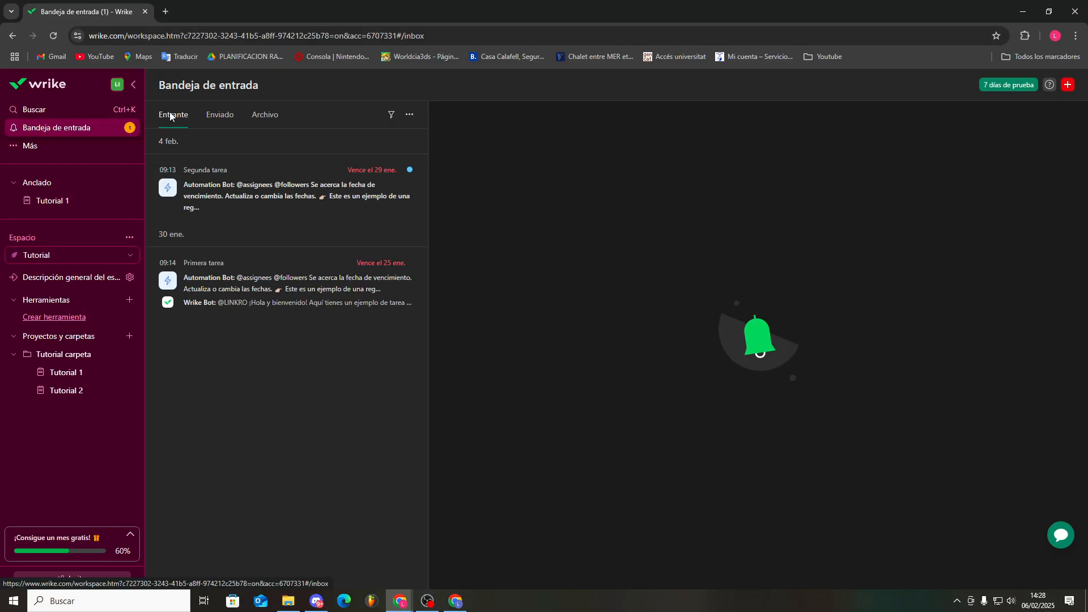
pyautogui.click(217, 115)
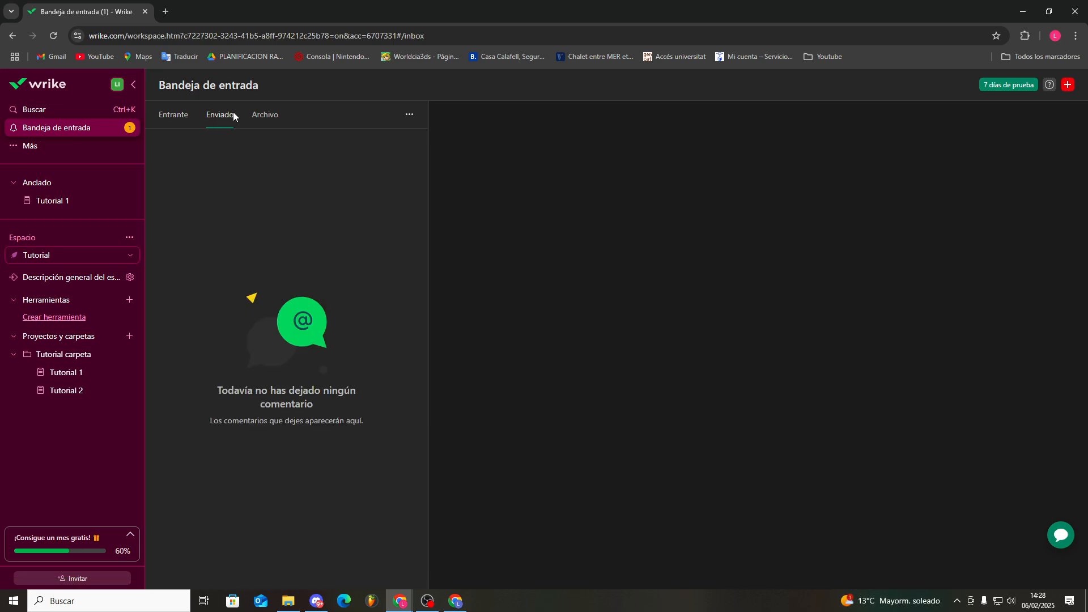
pyautogui.click(258, 116)
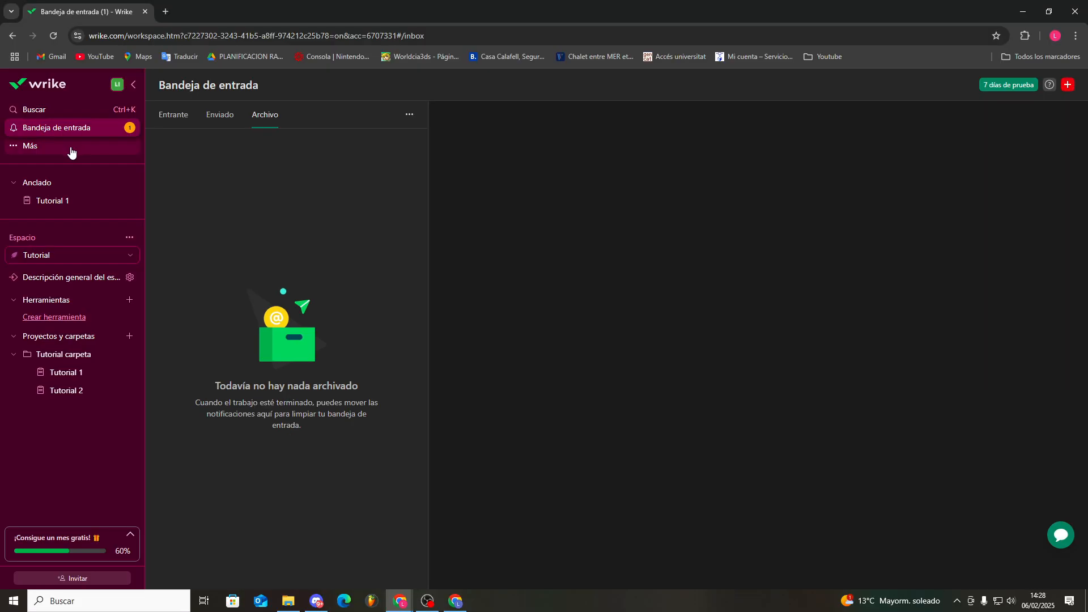
pyautogui.click(70, 150)
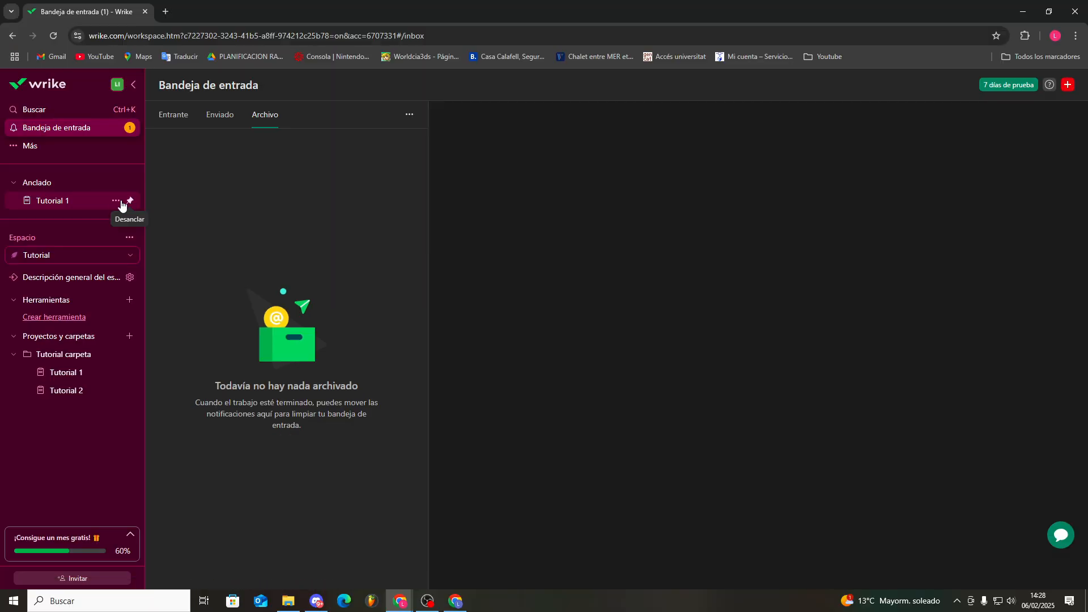
# - View the pinned Tutorial 1 project and the Personal space, and return to the Tutorial space
pyautogui.click(73, 203)
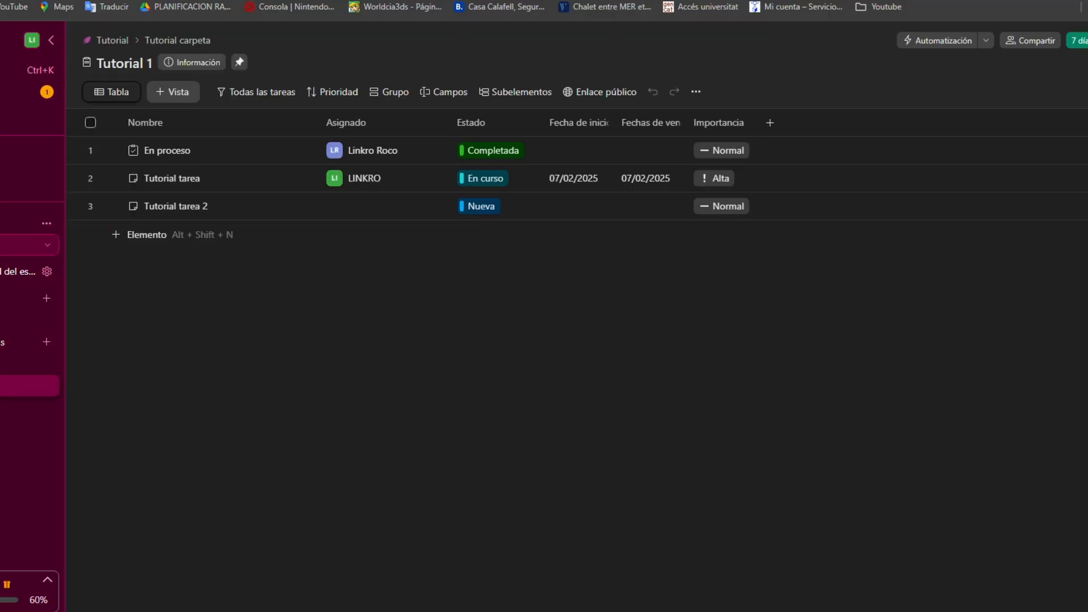
pyautogui.click(84, 255)
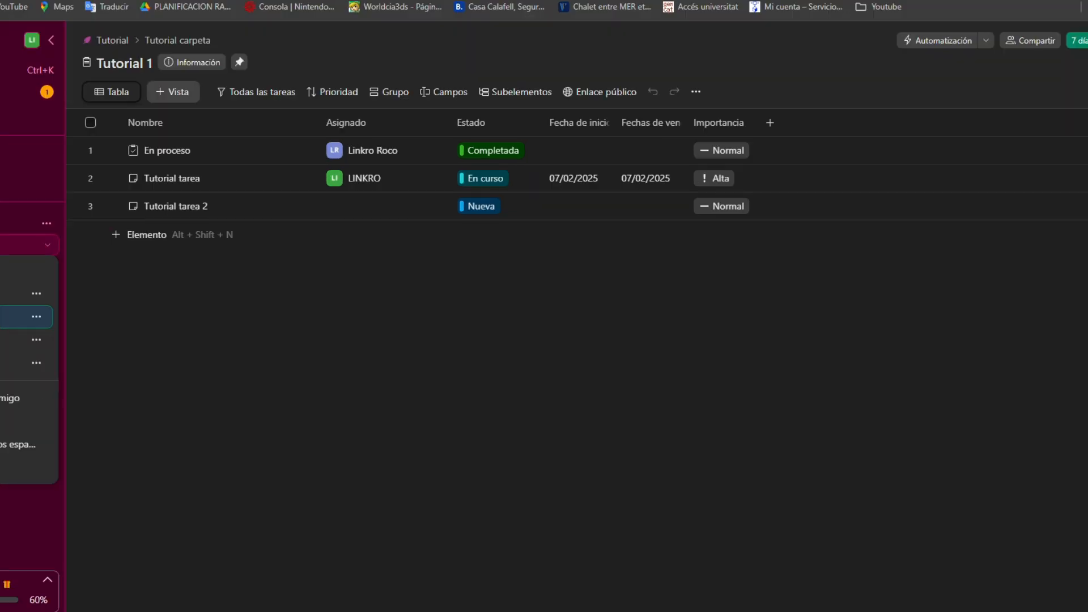
pyautogui.click(11, 294)
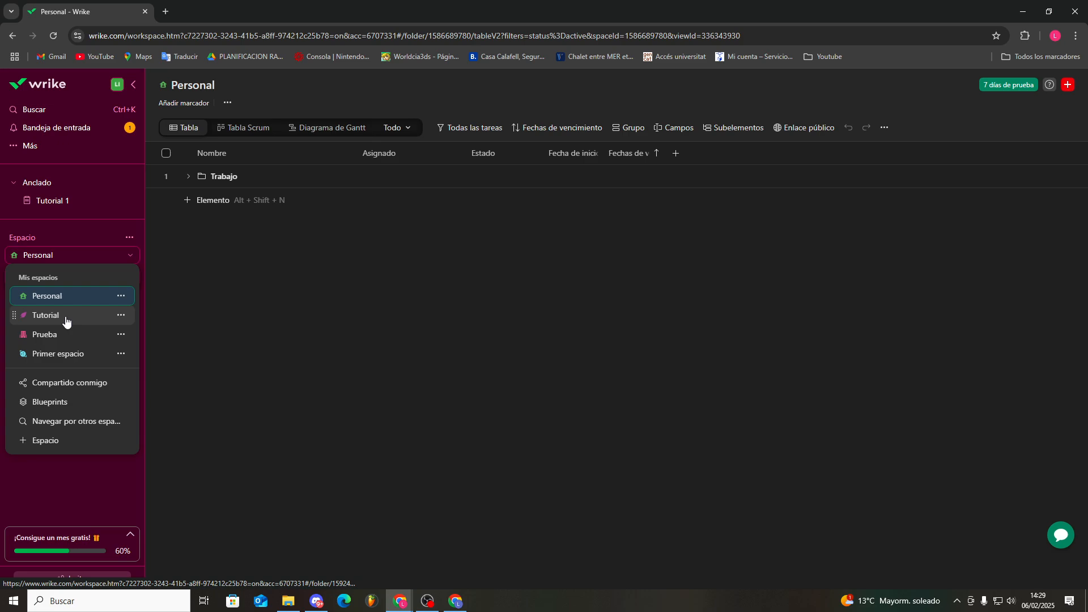
pyautogui.click(55, 316)
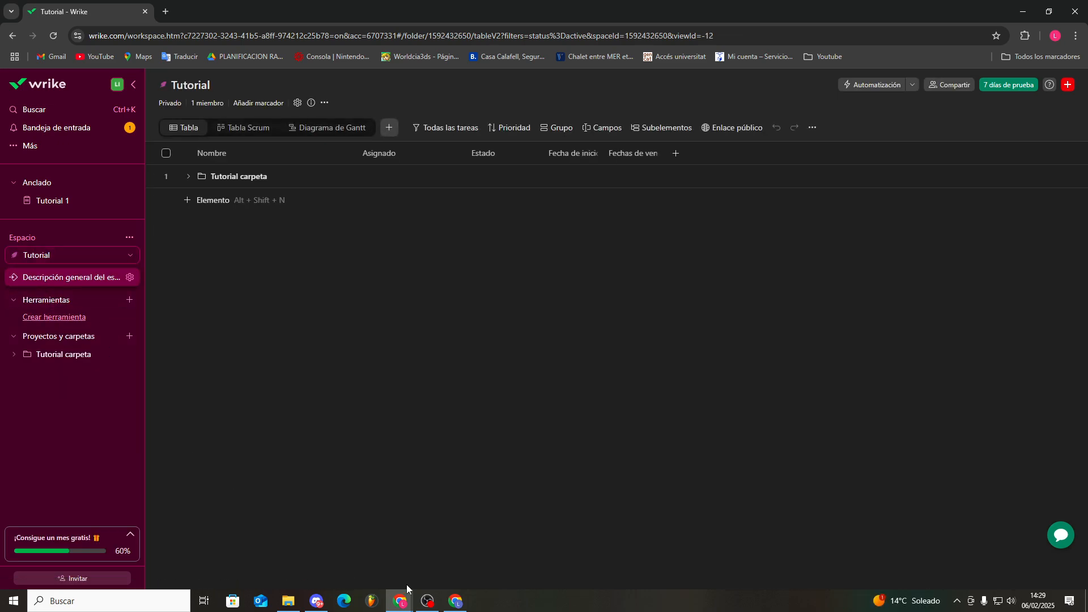
# - Switch to the Chrome window of the invited contributor and view Tutorial 1 under Compartido conmigo
pyautogui.click(456, 600)
pyautogui.click(83, 273)
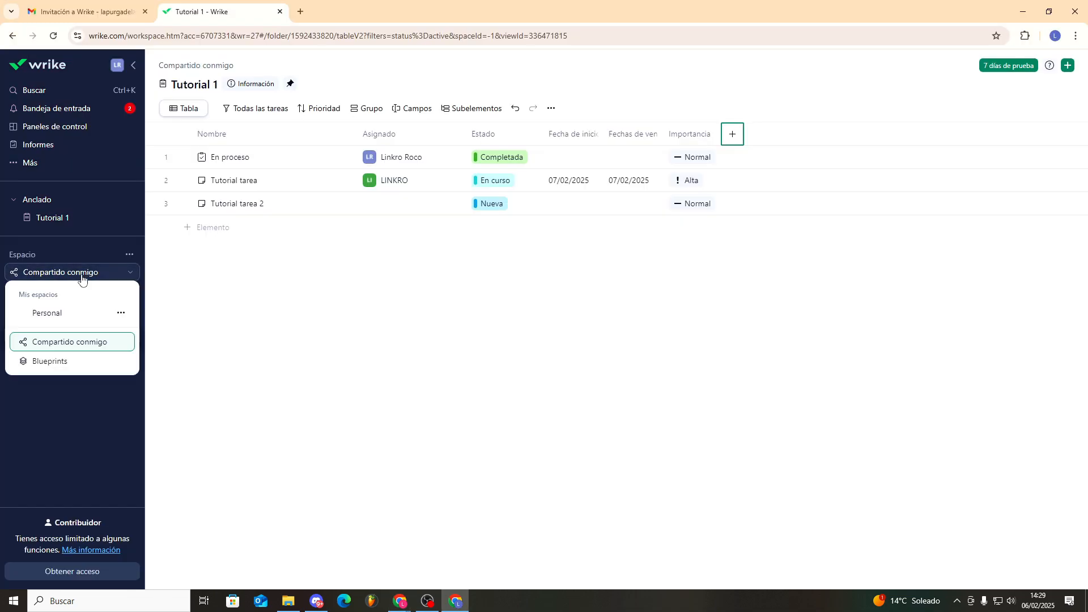
pyautogui.click(65, 343)
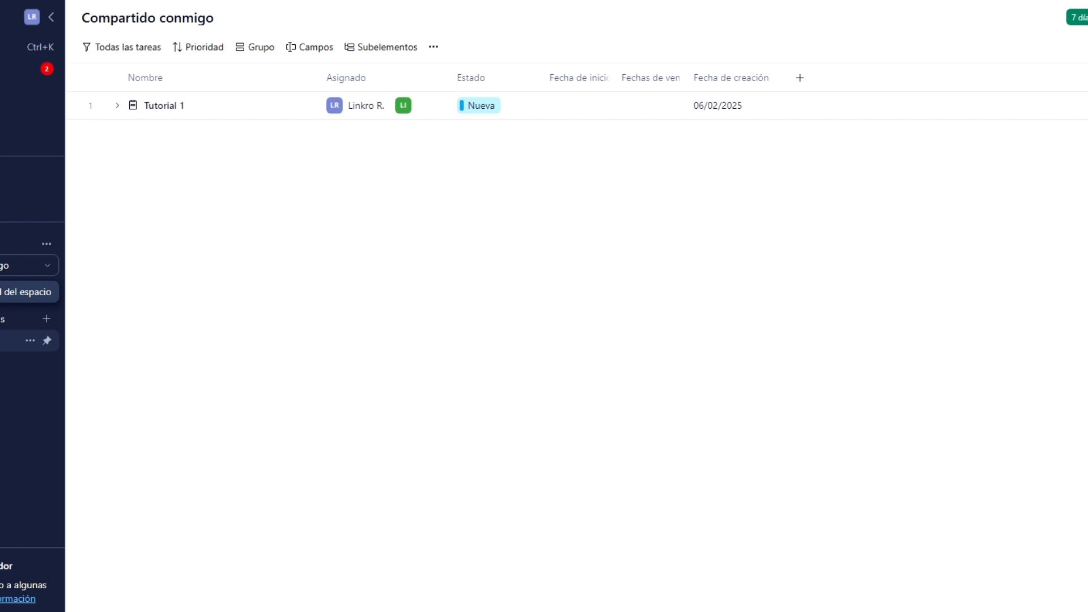
pyautogui.click(3, 345)
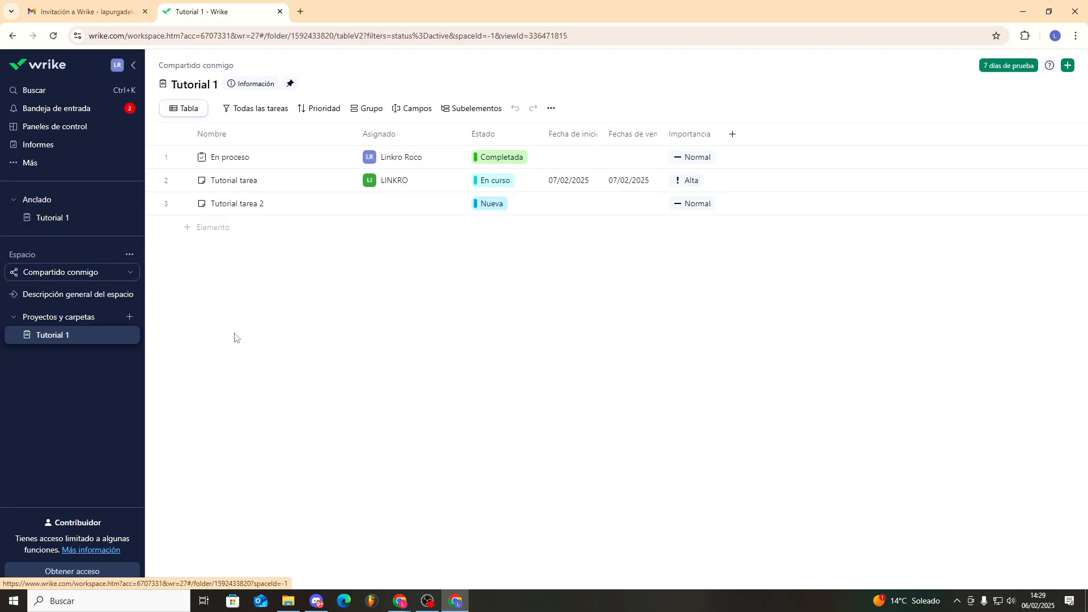
# - Return to the account owner's Chrome window and switch to the Prueba space
pyautogui.click(400, 600)
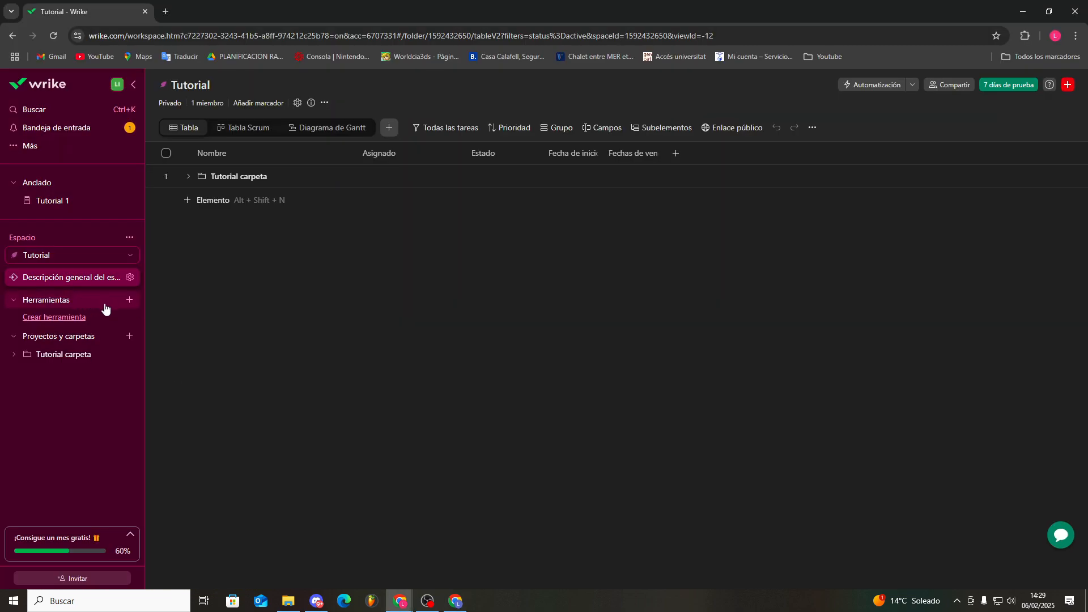
pyautogui.click(87, 256)
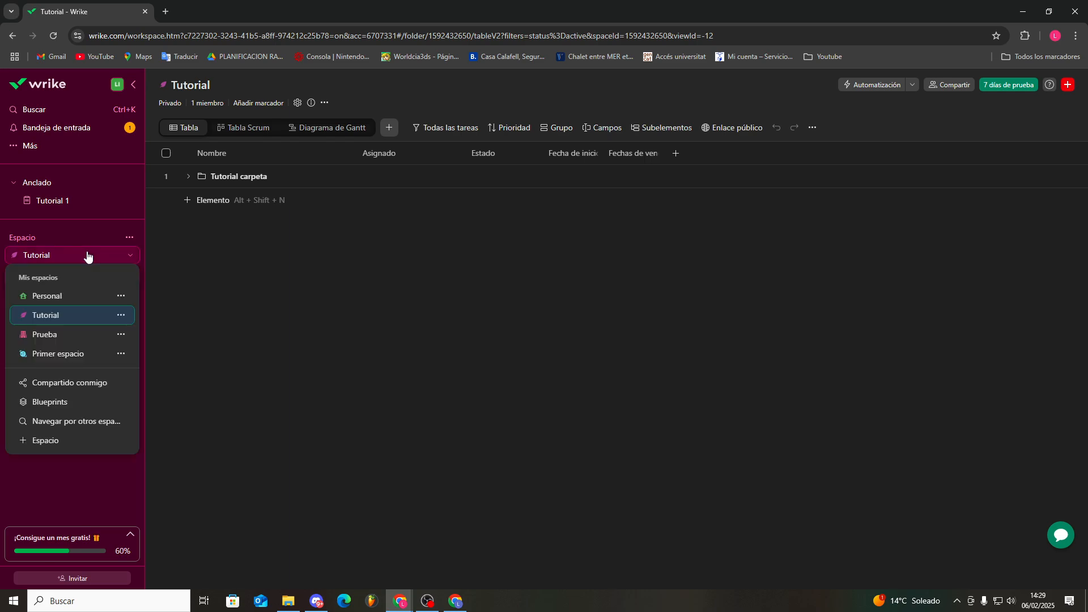
pyautogui.click(68, 335)
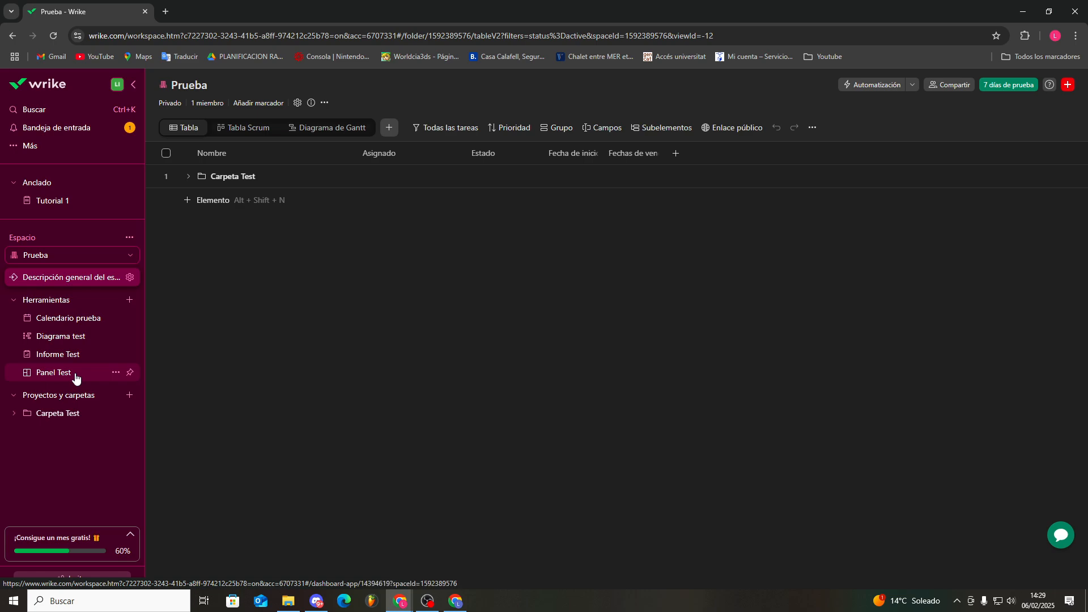
# - Open Proyecto 1 inside Carpeta Test and pin it to the sidebar
pyautogui.click(15, 417)
pyautogui.click(13, 415)
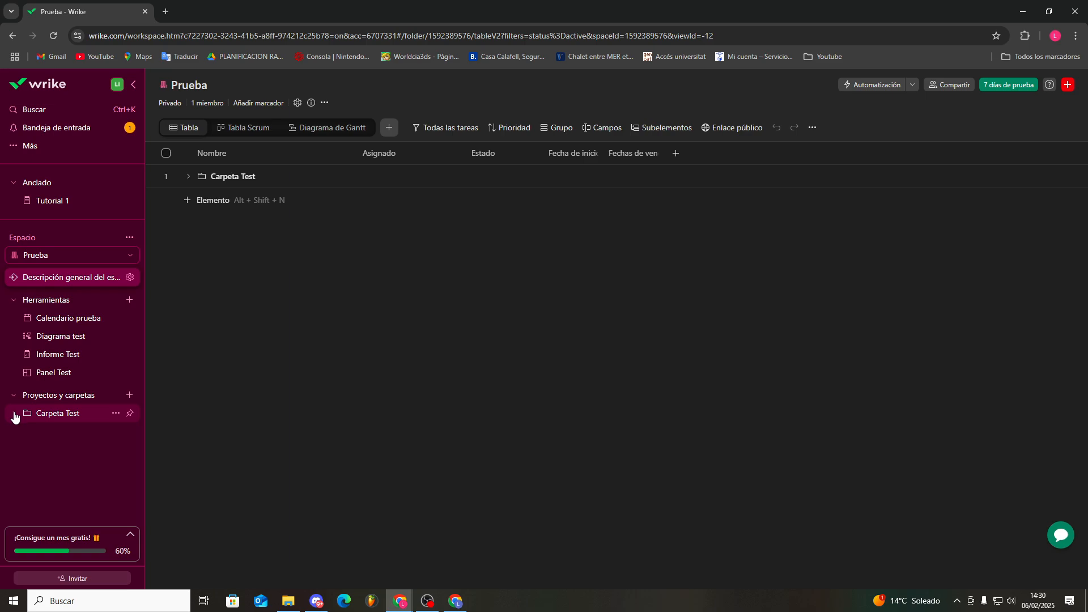
pyautogui.click(15, 418)
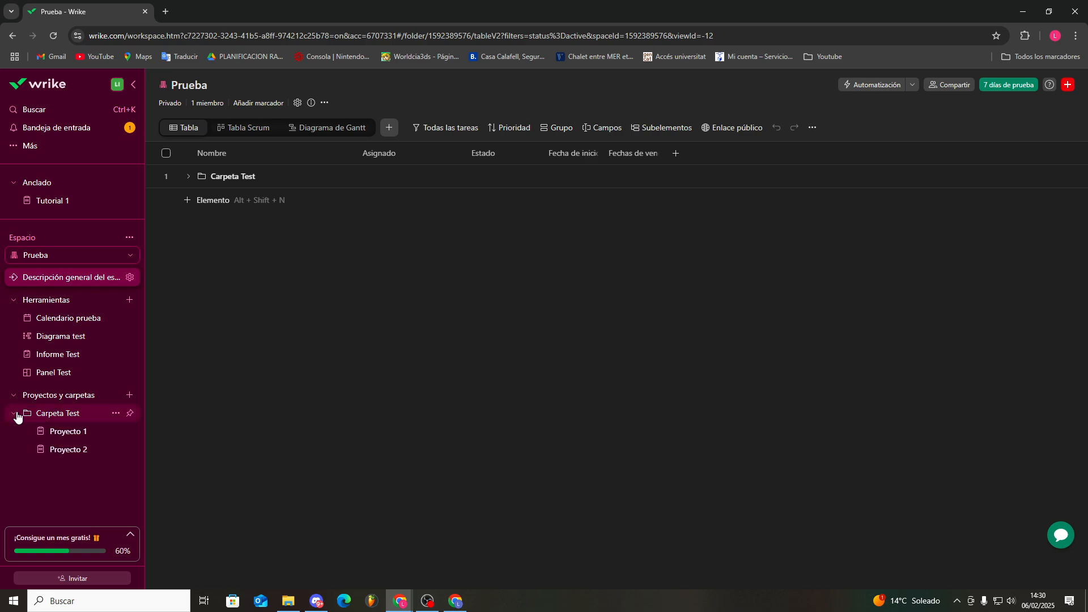
pyautogui.click(73, 436)
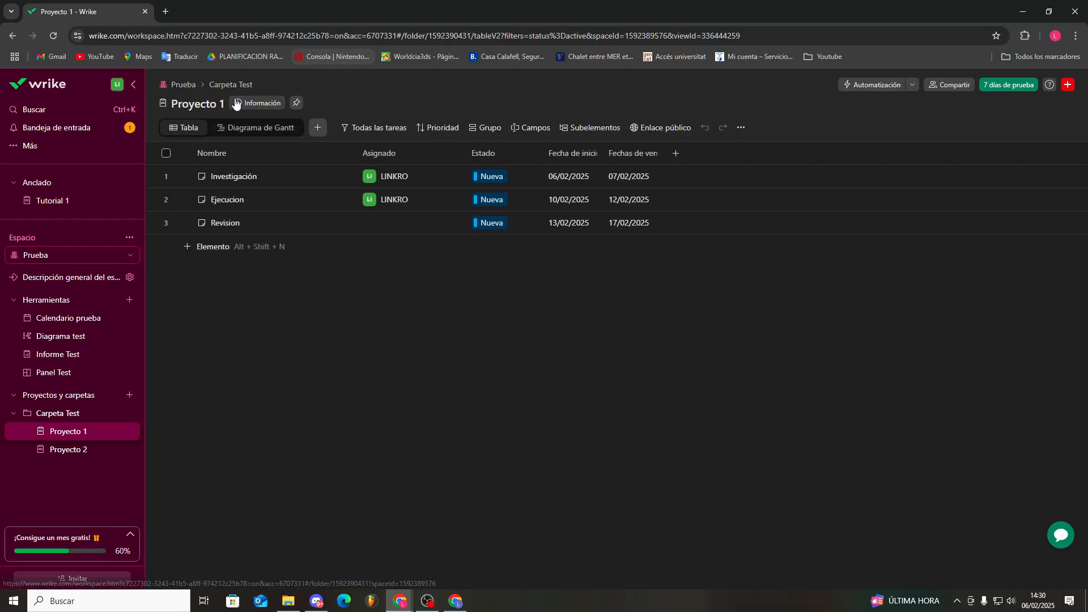
pyautogui.click(297, 104)
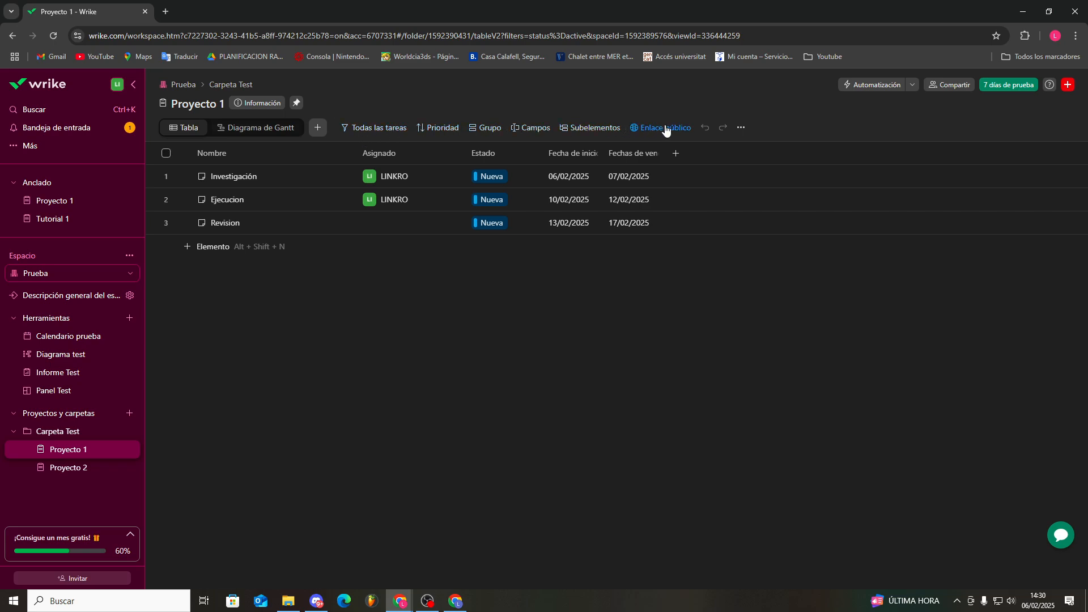
# - Show Fila superior and Bordes de la celda in the Proyecto 1 table and set its density to Compacto
pyautogui.click(647, 231)
pyautogui.click(741, 128)
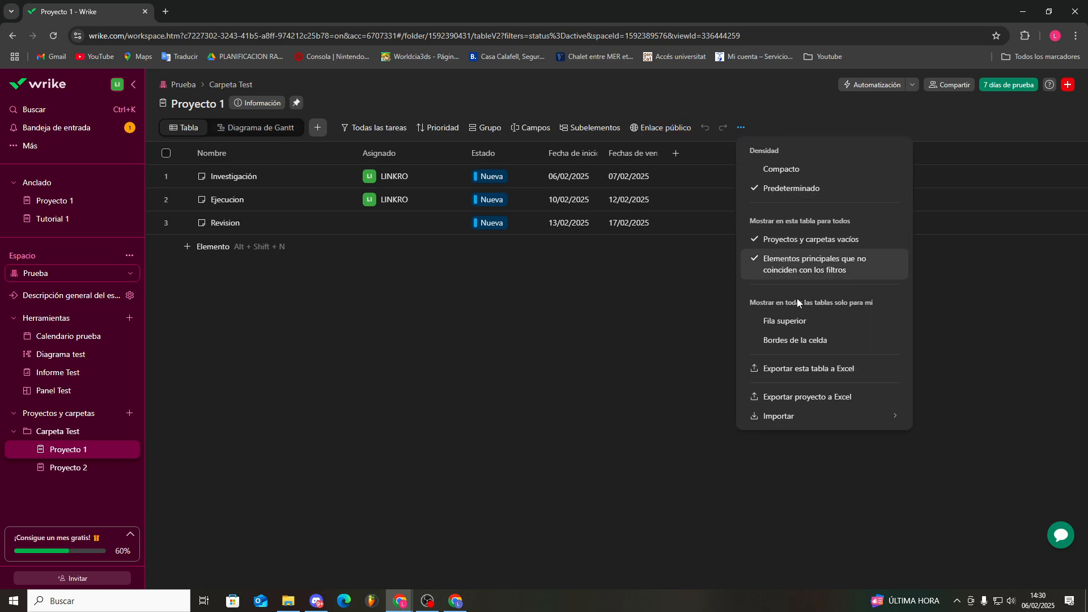
pyautogui.click(790, 321)
pyautogui.click(739, 128)
pyautogui.click(818, 341)
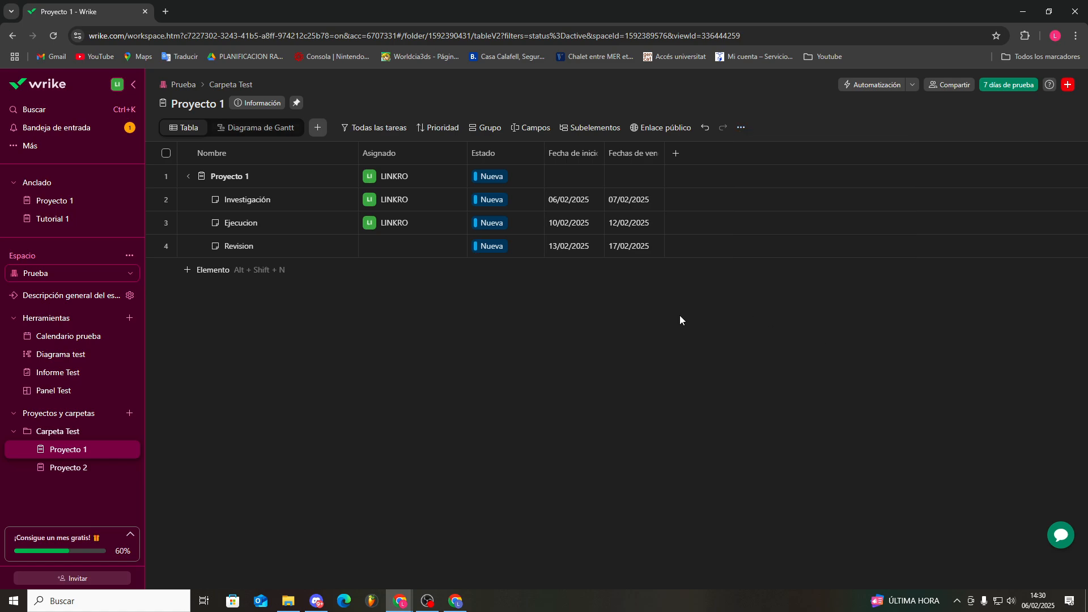
pyautogui.click(736, 128)
pyautogui.click(776, 172)
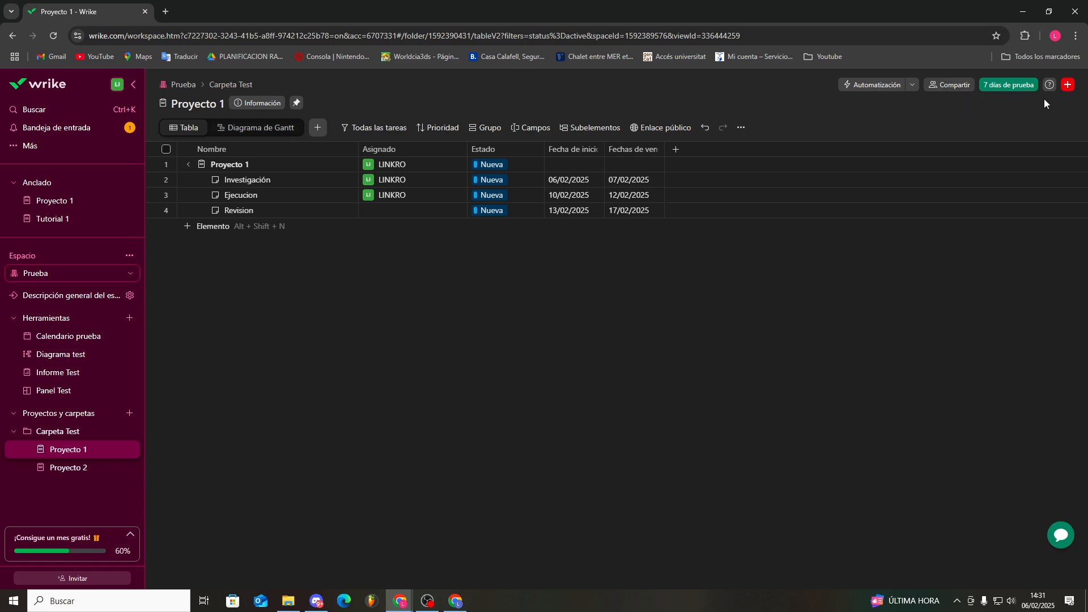
pyautogui.click(1067, 85)
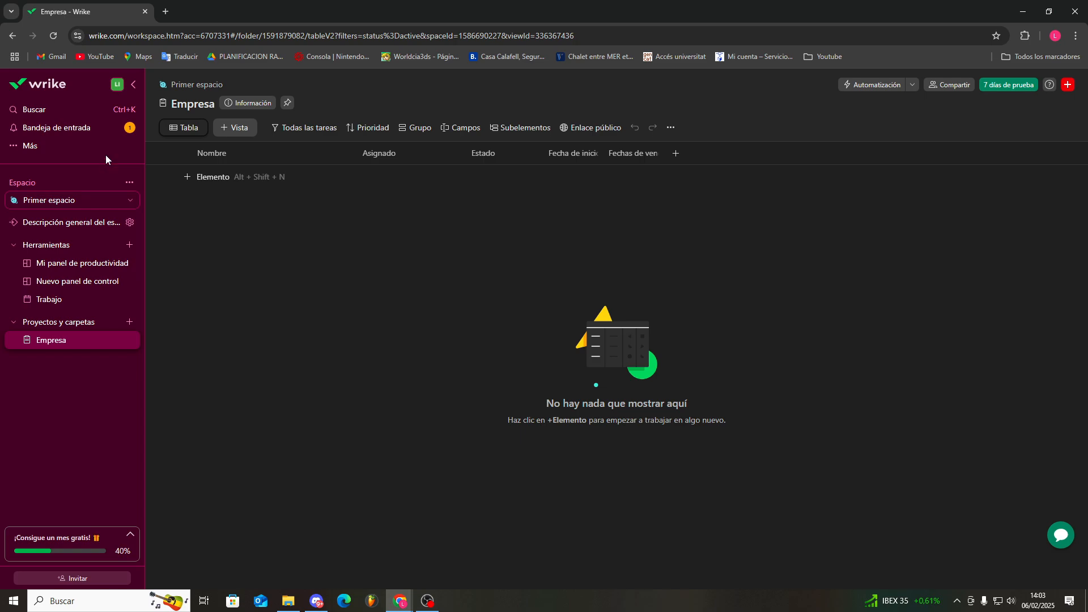
pyautogui.click(96, 202)
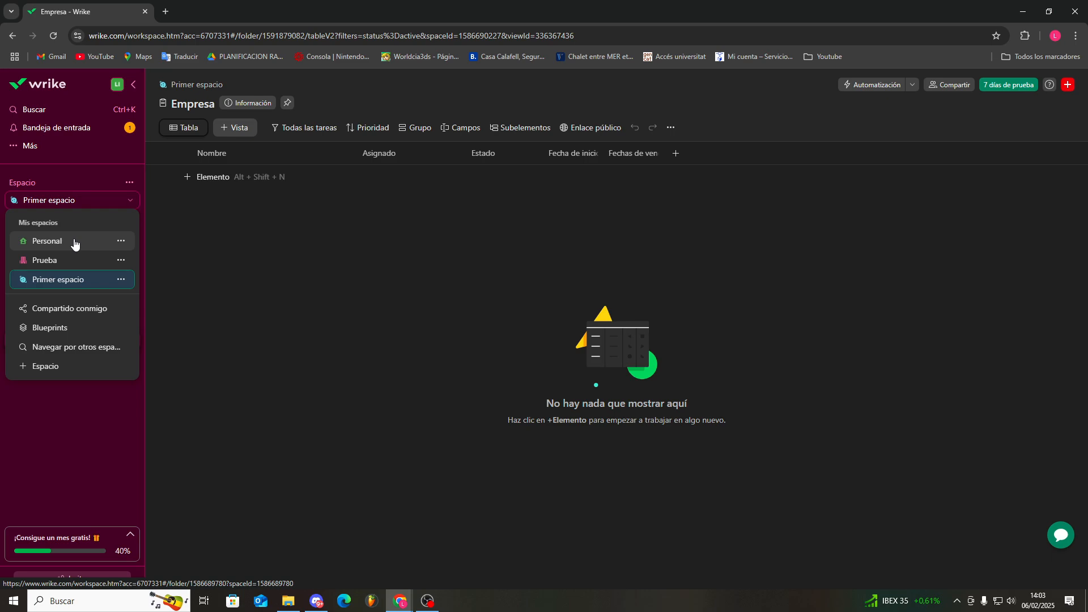
pyautogui.click(57, 203)
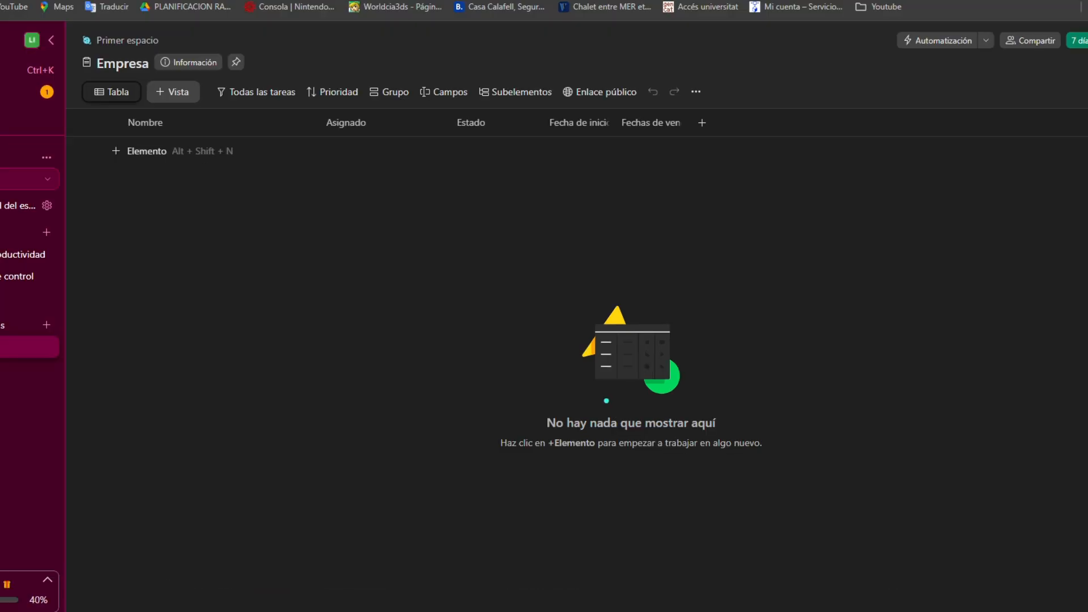
# - Start a new space, look through the template gallery and choose to create it blank
pyautogui.click(17, 179)
pyautogui.click(17, 378)
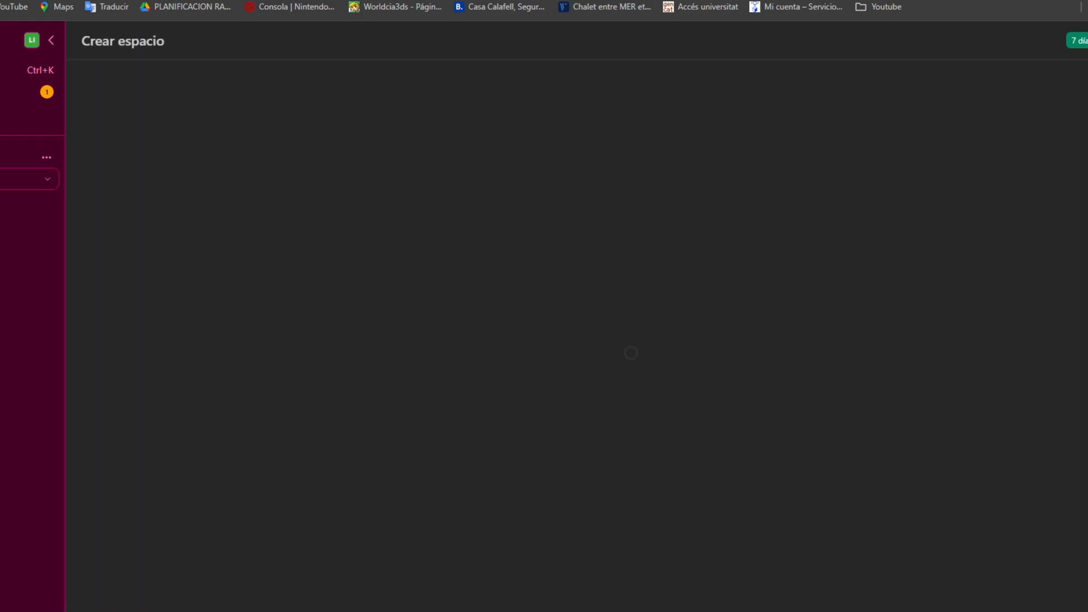
pyautogui.scroll(-1, 564, 283)
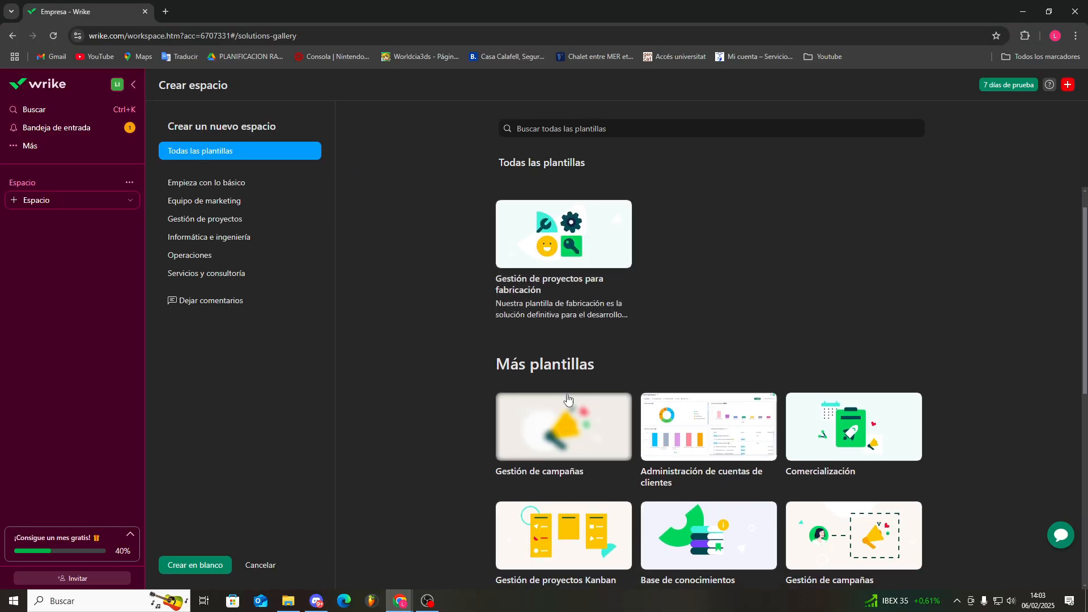
pyautogui.scroll(1, 397, 243)
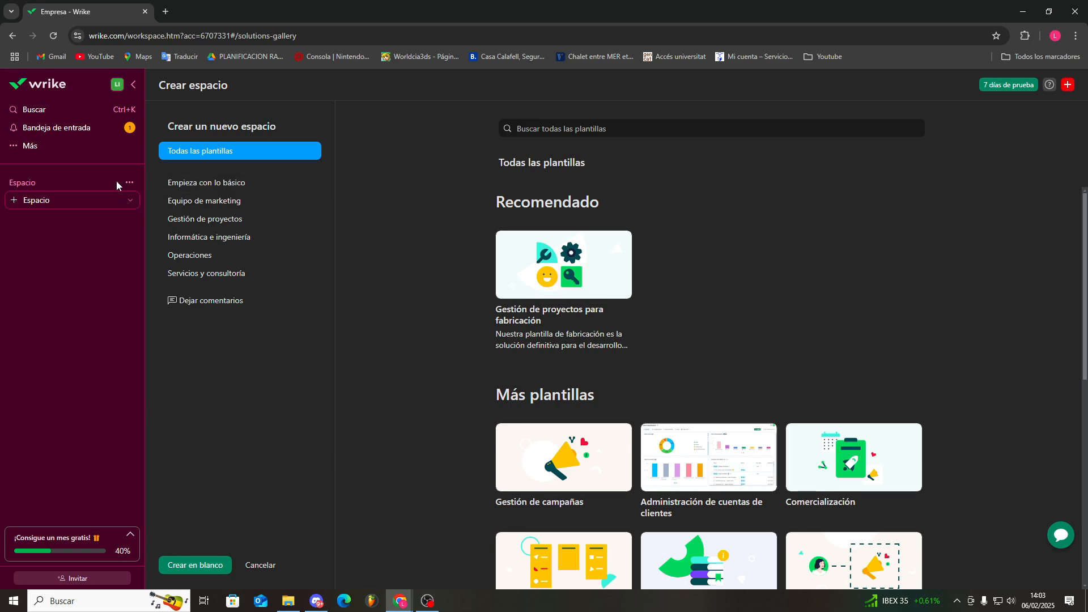
pyautogui.click(183, 565)
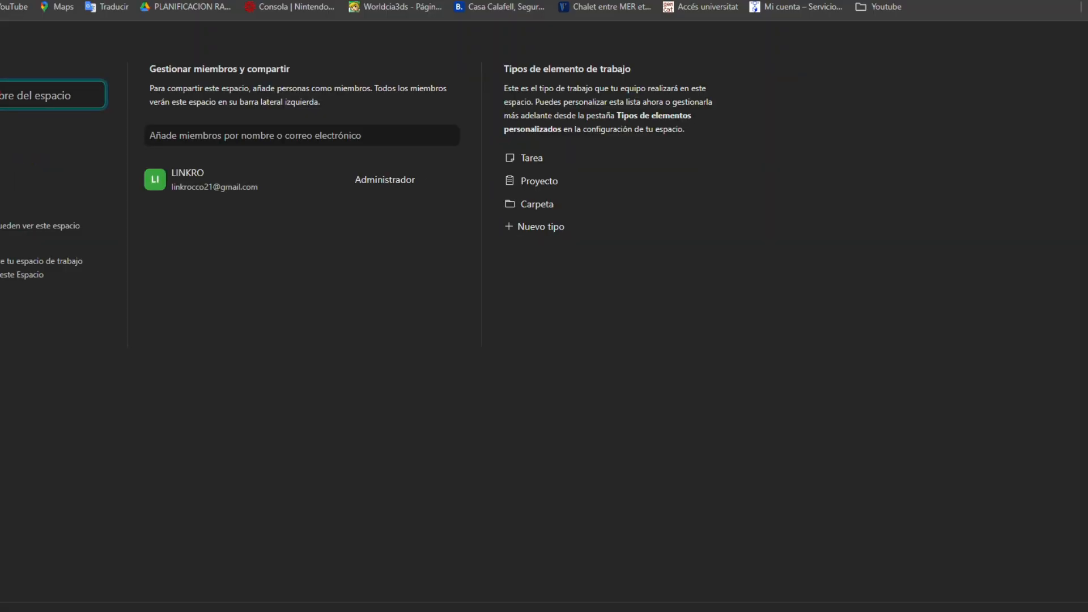
# - Name the new space Tutorial, check the icon, member and item type options, and create it as Privado
pyautogui.write('Tutorial')
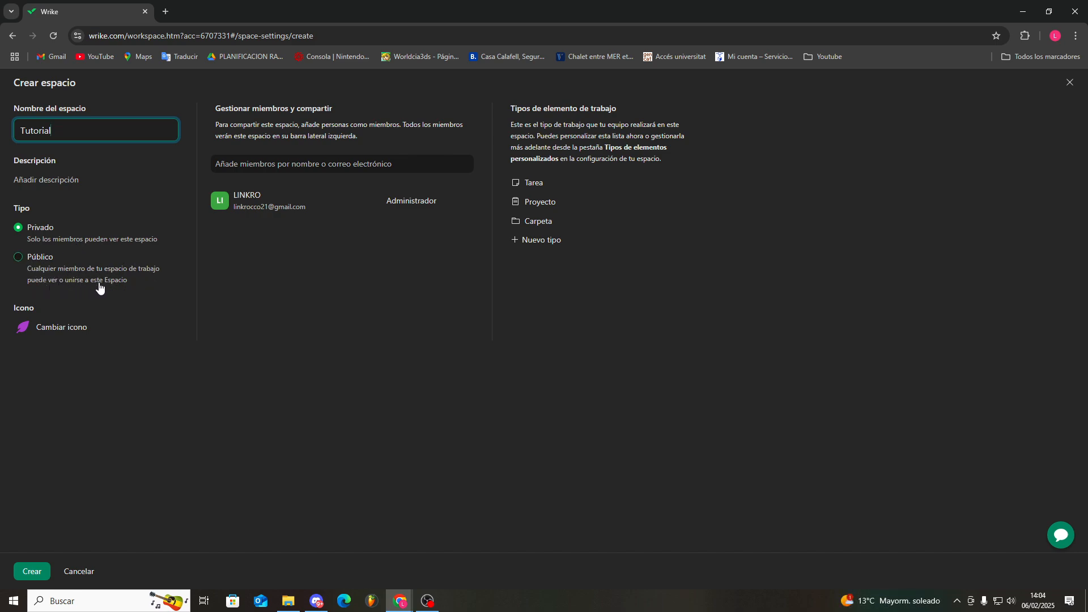
pyautogui.click(79, 326)
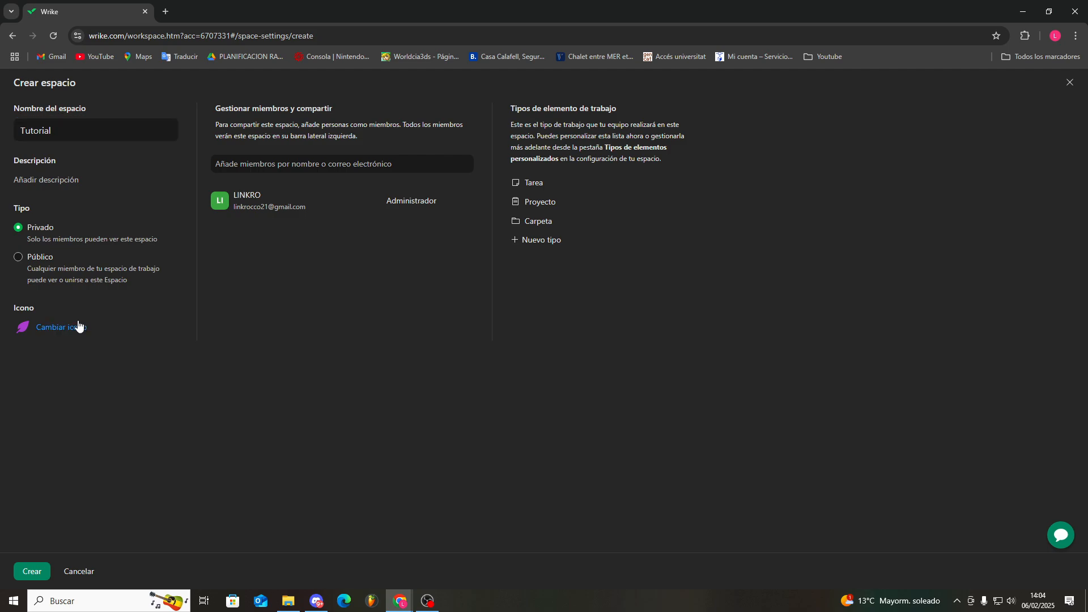
pyautogui.click(261, 162)
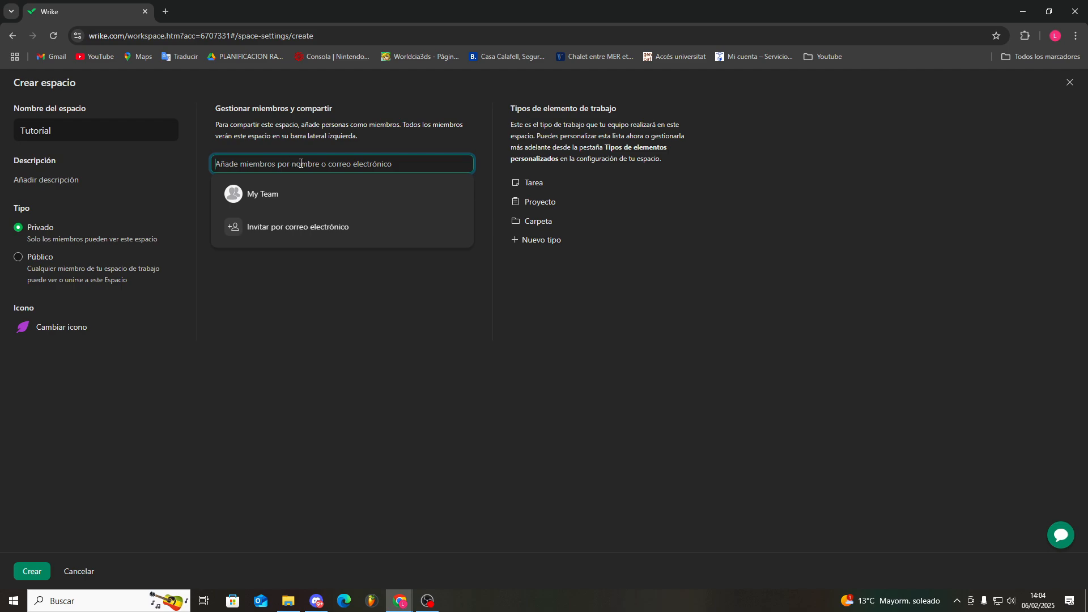
pyautogui.click(545, 259)
pyautogui.click(537, 242)
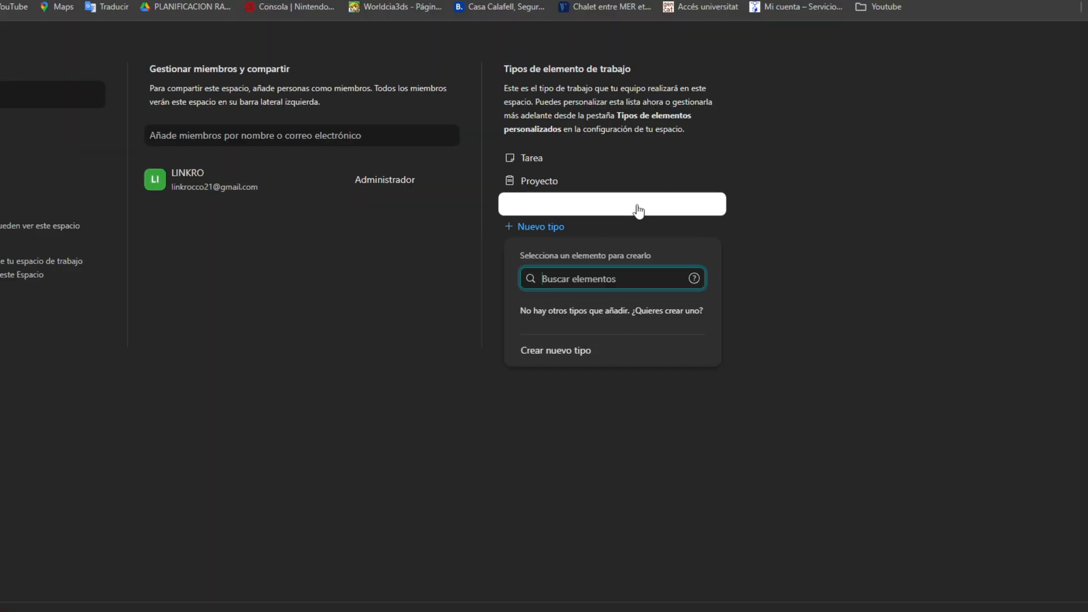
pyautogui.click(29, 571)
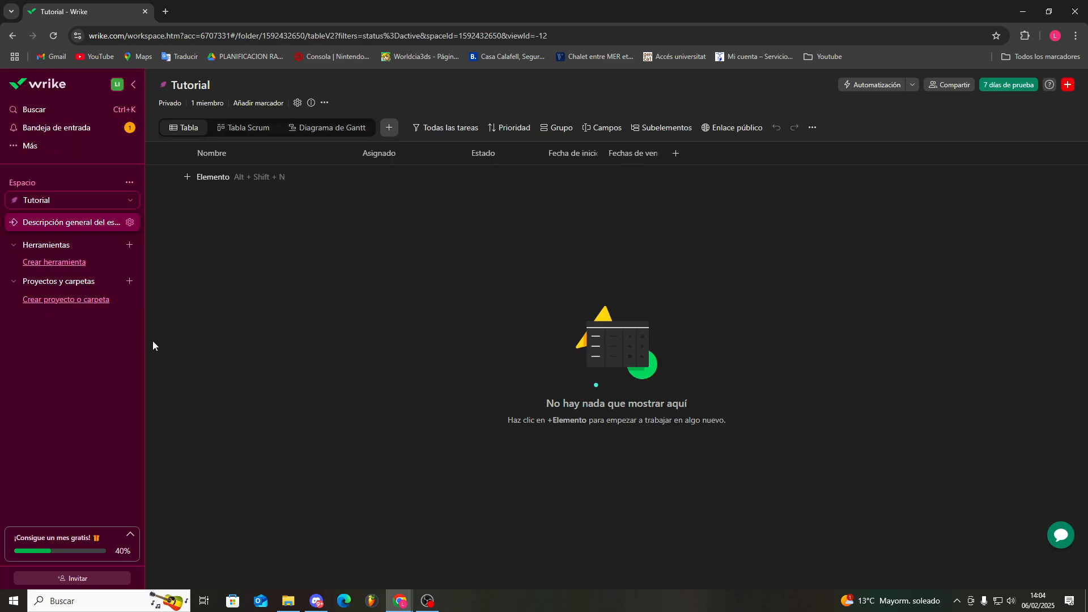
# - Look through the list of available spaces while staying in the Tutorial space
pyautogui.click(129, 202)
pyautogui.click(127, 204)
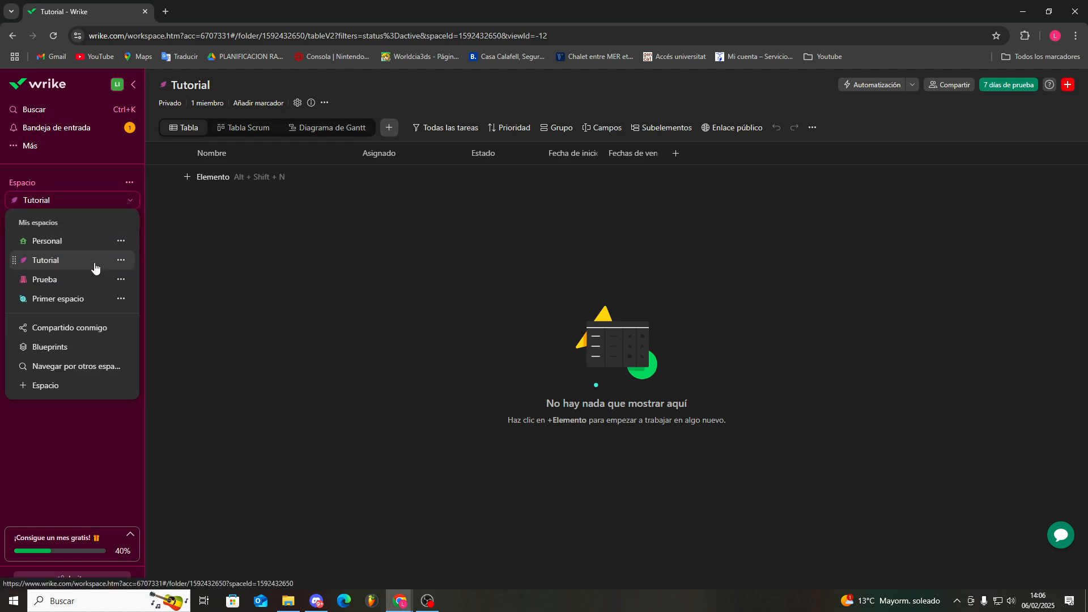
pyautogui.click(130, 203)
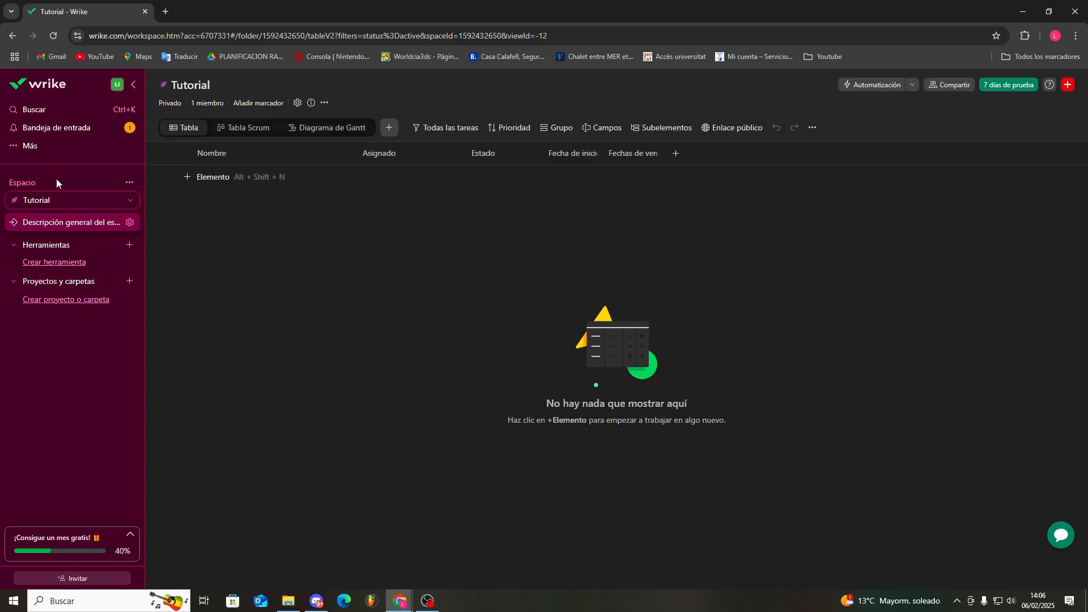
# - Create two projects named Tutorial 1 and Tutorial 2 in the Tutorial space, using the Tabla default view and Privado sharing
pyautogui.click(129, 281)
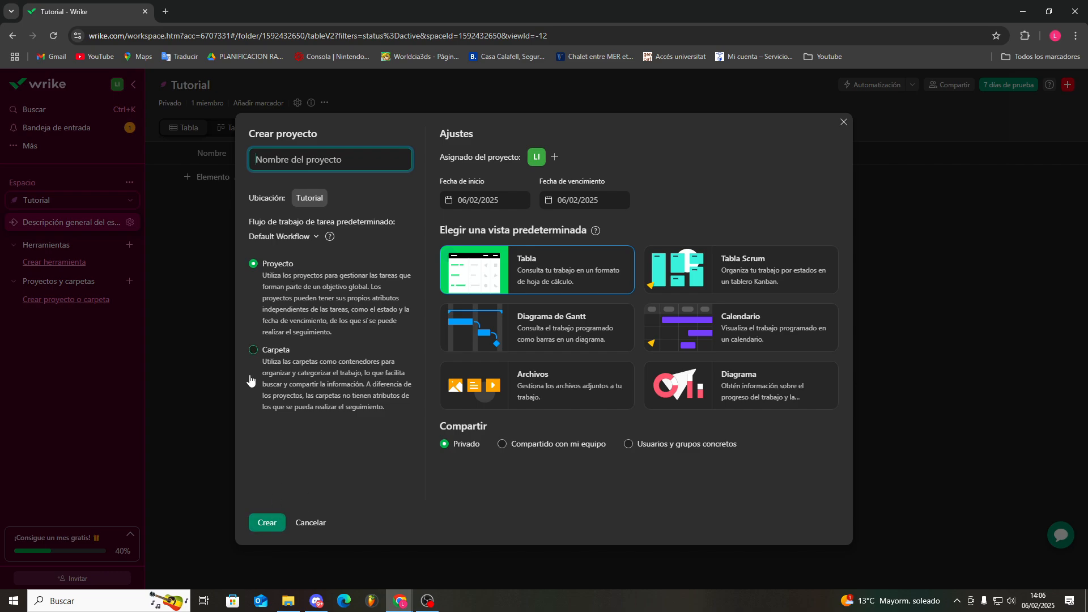
pyautogui.click(267, 523)
pyautogui.click(313, 159)
pyautogui.write('Tutorial')
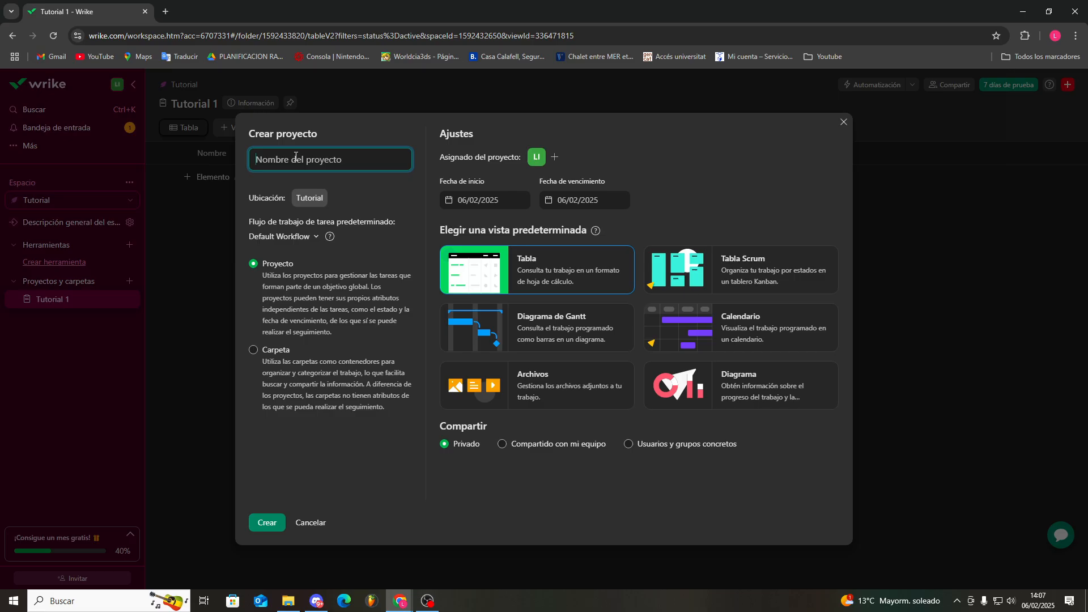
pyautogui.write('Tutorial 2')
pyautogui.click(271, 523)
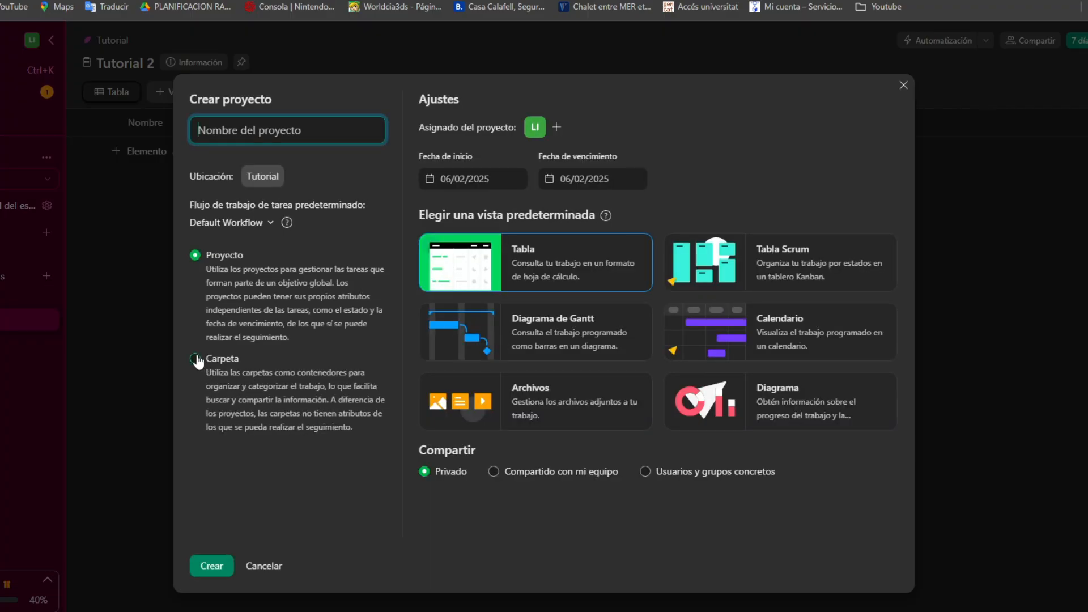
# - Create a folder named Tutorial carpeta in the Tutorial space, with the Tabla default view and Privado sharing
pyautogui.click(256, 351)
pyautogui.click(270, 119)
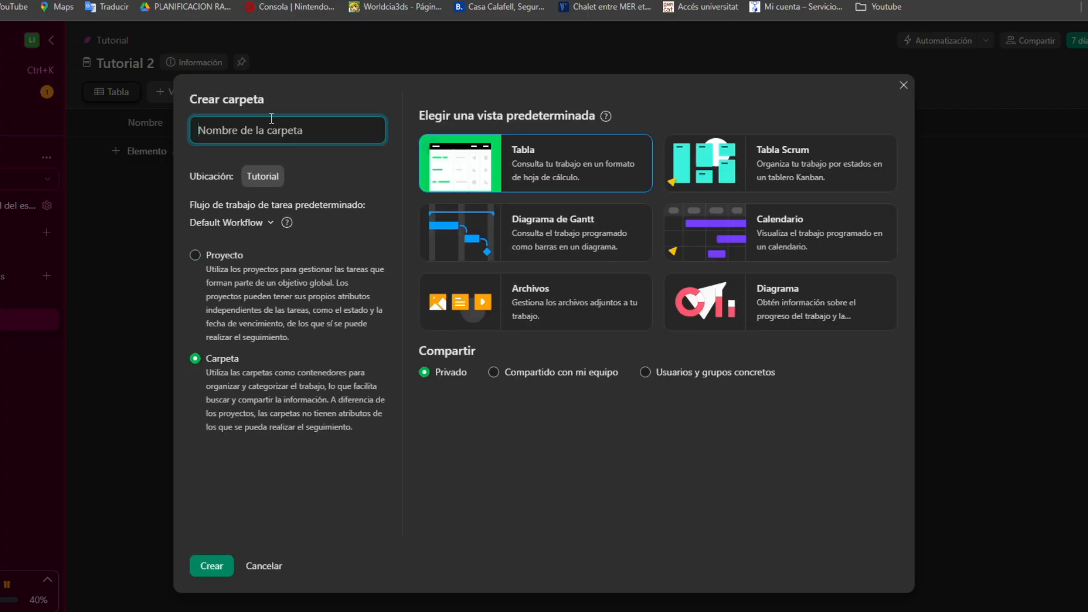
pyautogui.write('Tutorial carpeta')
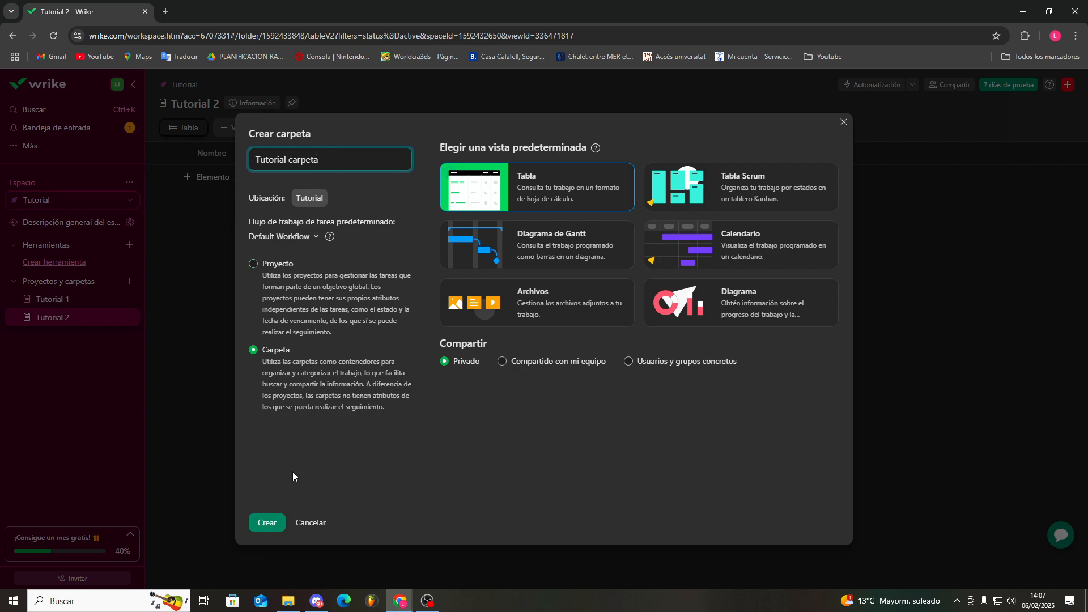
pyautogui.click(264, 522)
# - Move the projects Tutorial 1 and Tutorial 2 into Tutorial carpeta and leave the folder expanded
pyautogui.moveTo(57, 301); pyautogui.dragTo(71, 337)
pyautogui.moveTo(41, 303); pyautogui.dragTo(21, 317)
pyautogui.click(13, 301)
pyautogui.click(13, 303)
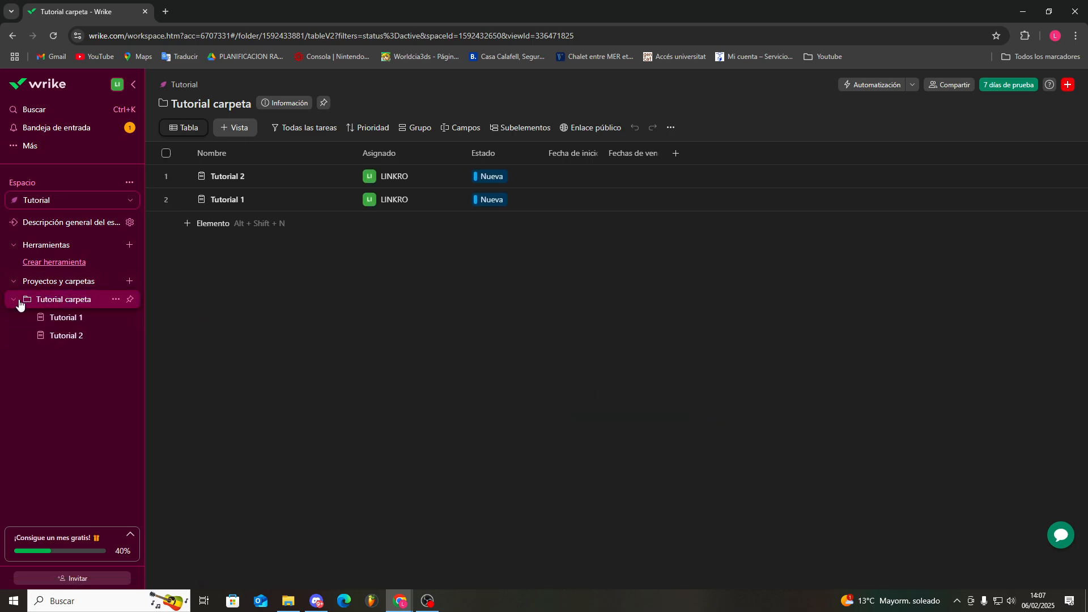
# - Open the Tutorial 1 project and check which element types a new table row can have, without adding one
pyautogui.click(63, 321)
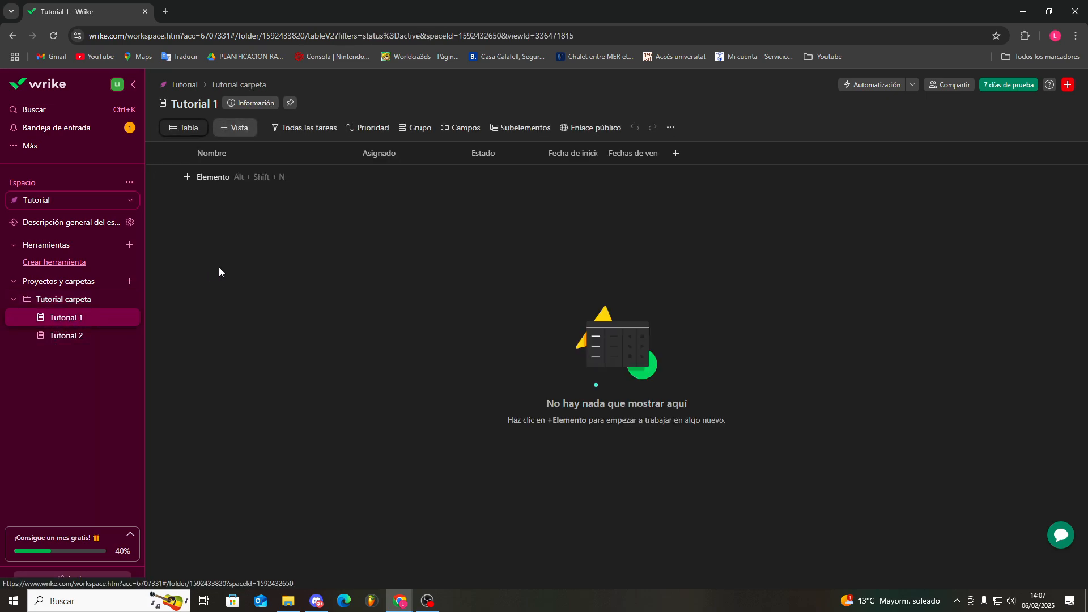
pyautogui.click(185, 176)
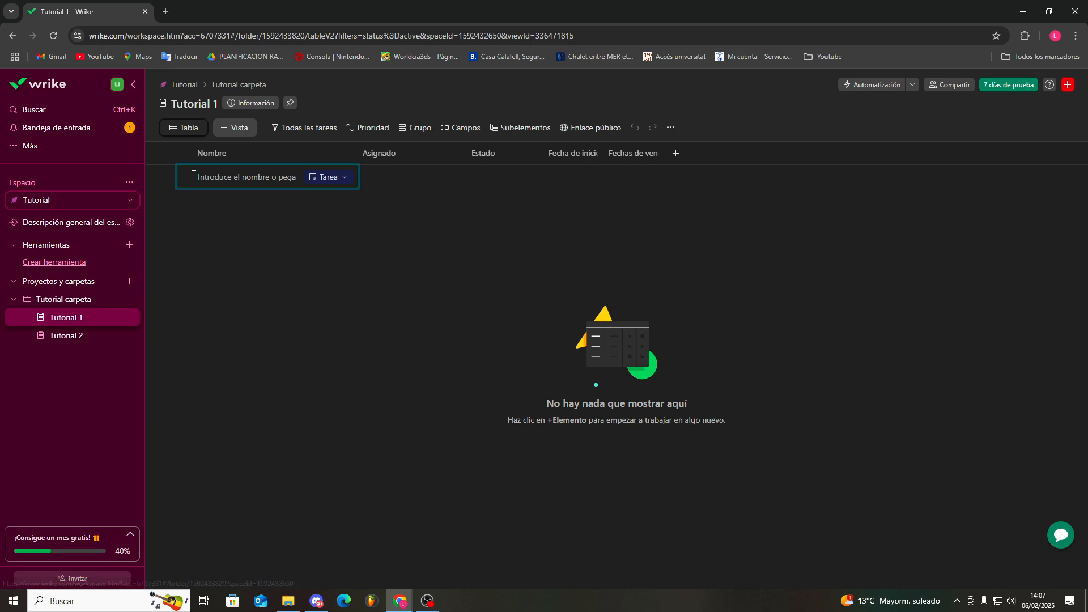
pyautogui.click(337, 179)
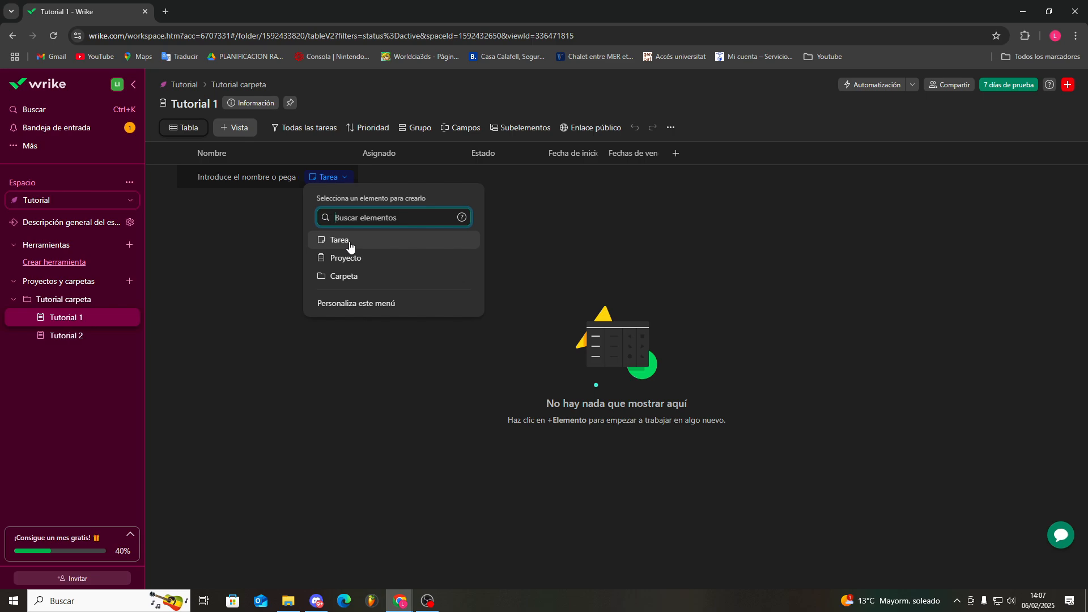
pyautogui.click(221, 213)
pyautogui.click(221, 213)
# - Create a task named Tutorial tarea in Tutorial 1 and check its status options
pyautogui.click(1068, 85)
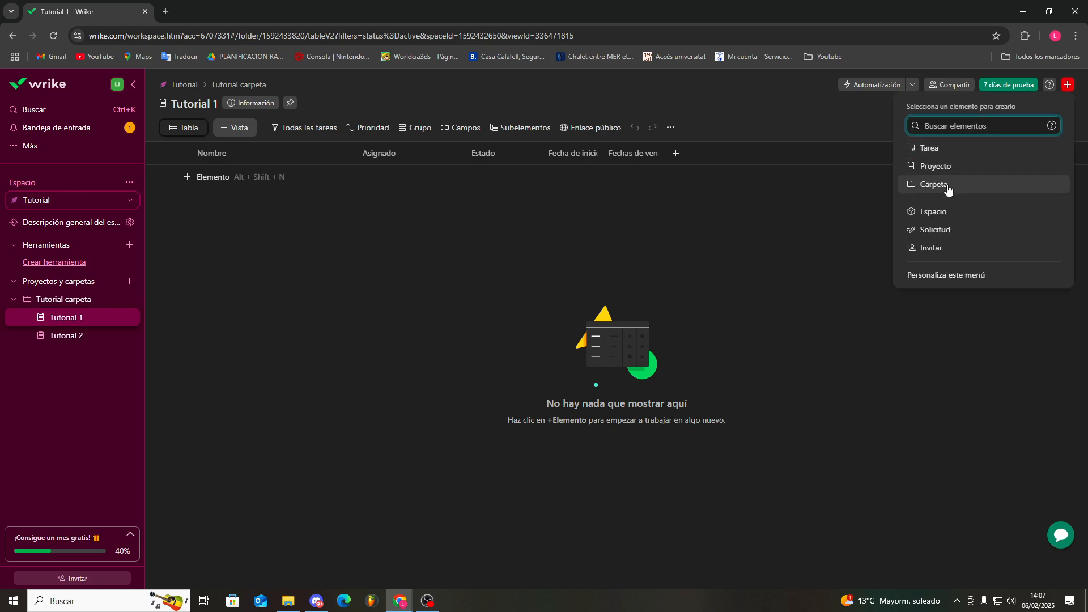
pyautogui.click(941, 148)
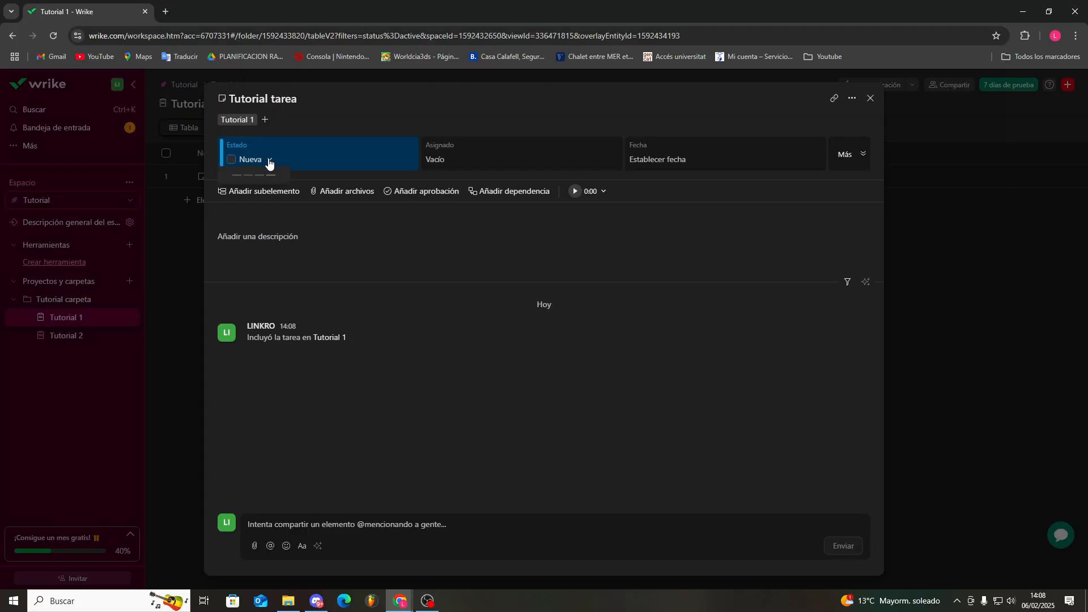
pyautogui.click(214, 134)
pyautogui.click(269, 161)
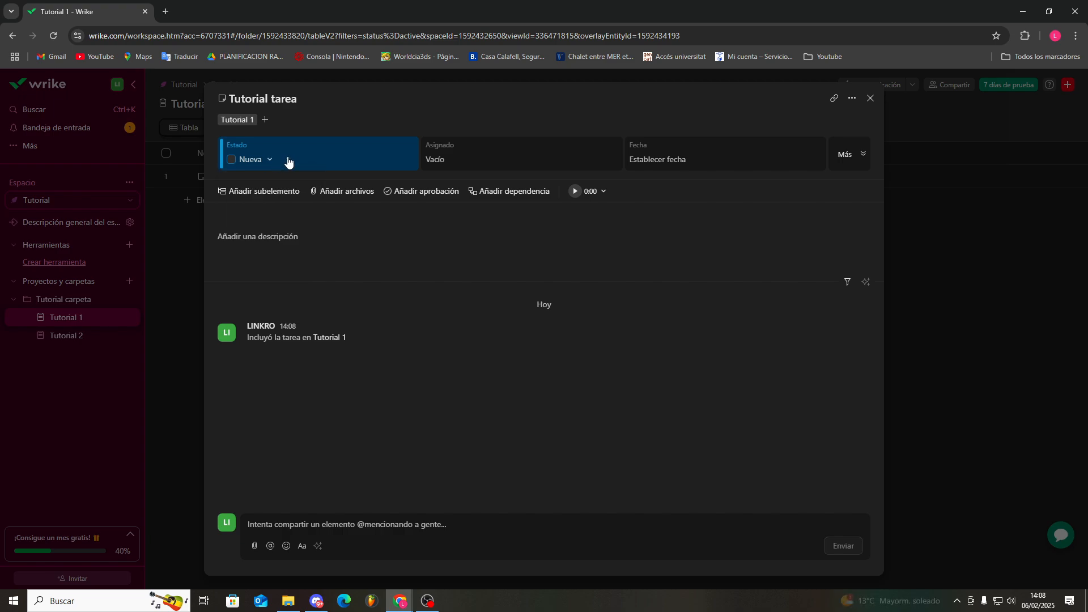
# - Assign Tutorial tarea to your own account and schedule it for 7 February 2025
pyautogui.click(453, 160)
pyautogui.click(484, 192)
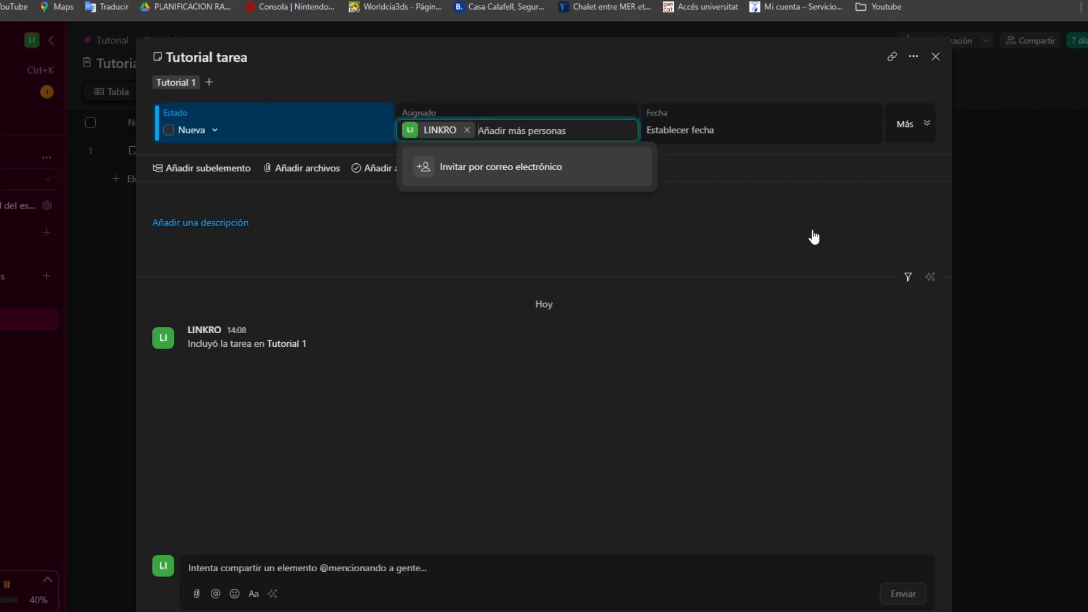
pyautogui.click(792, 233)
pyautogui.click(721, 126)
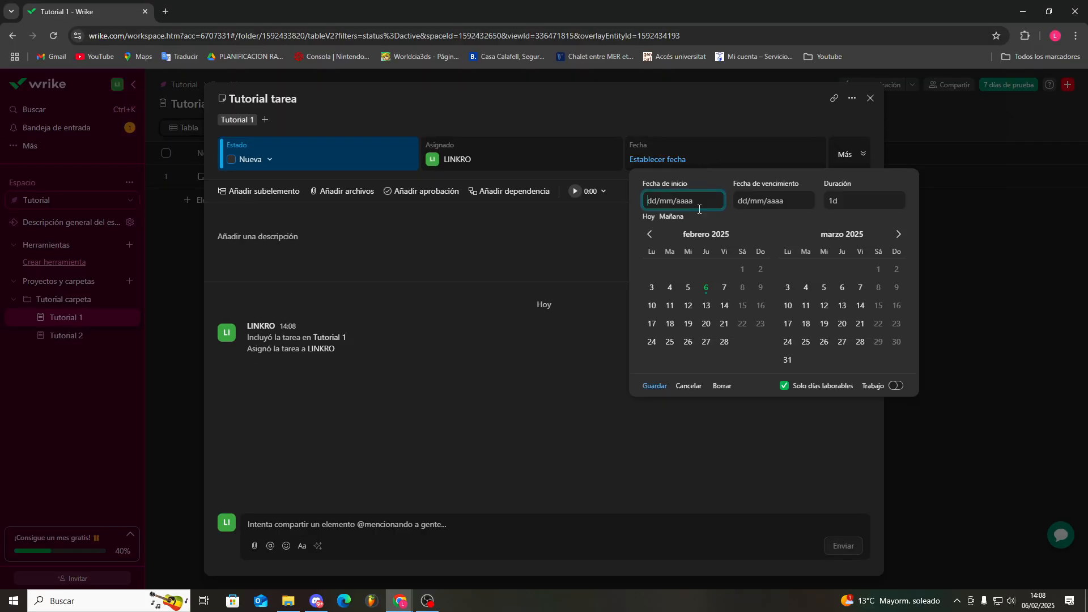
pyautogui.click(726, 289)
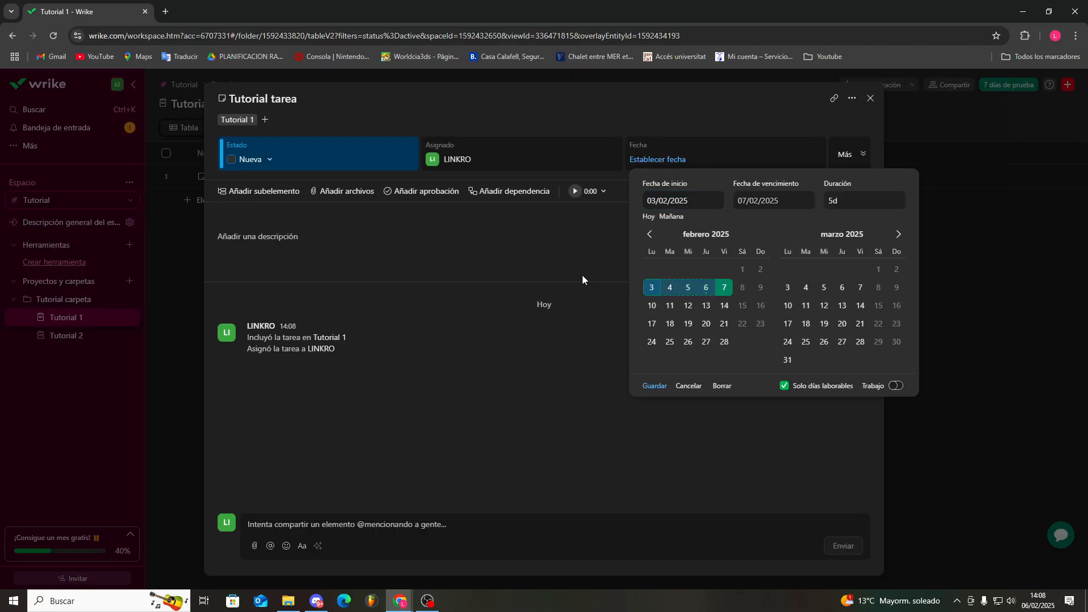
# - Add the description "Esto es un tutorial de Wrike" to Tutorial tarea, review the task's additional options and close it
pyautogui.click(406, 245)
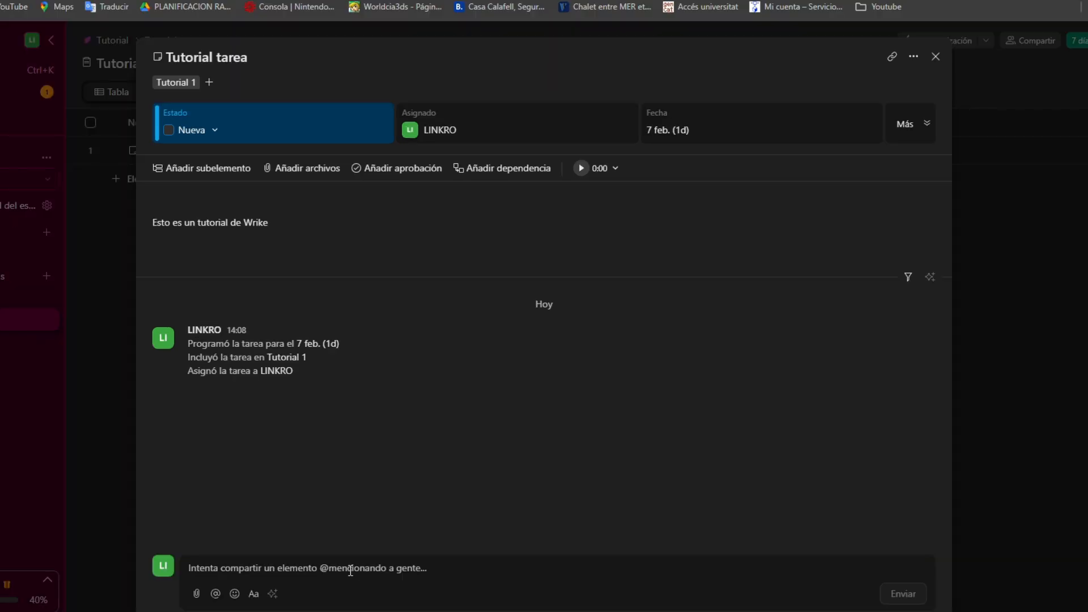
pyautogui.click(351, 570)
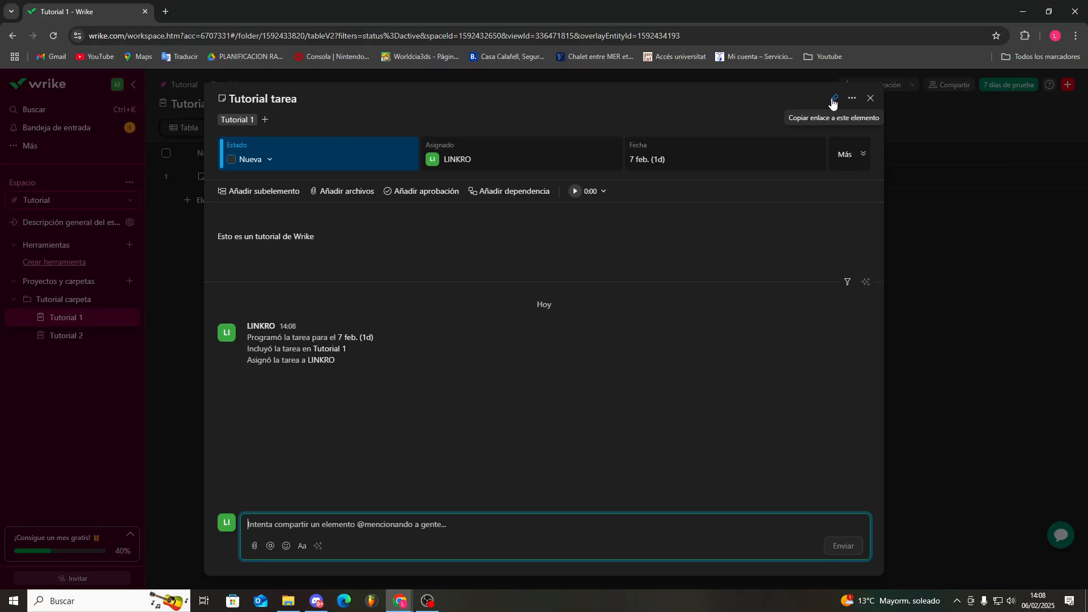
pyautogui.click(851, 100)
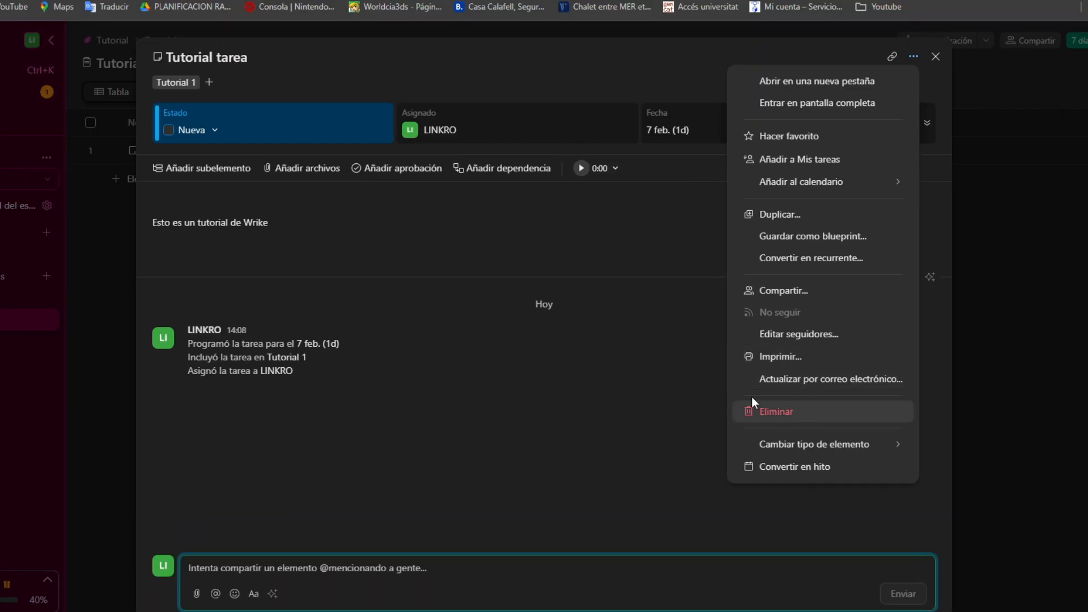
pyautogui.click(568, 357)
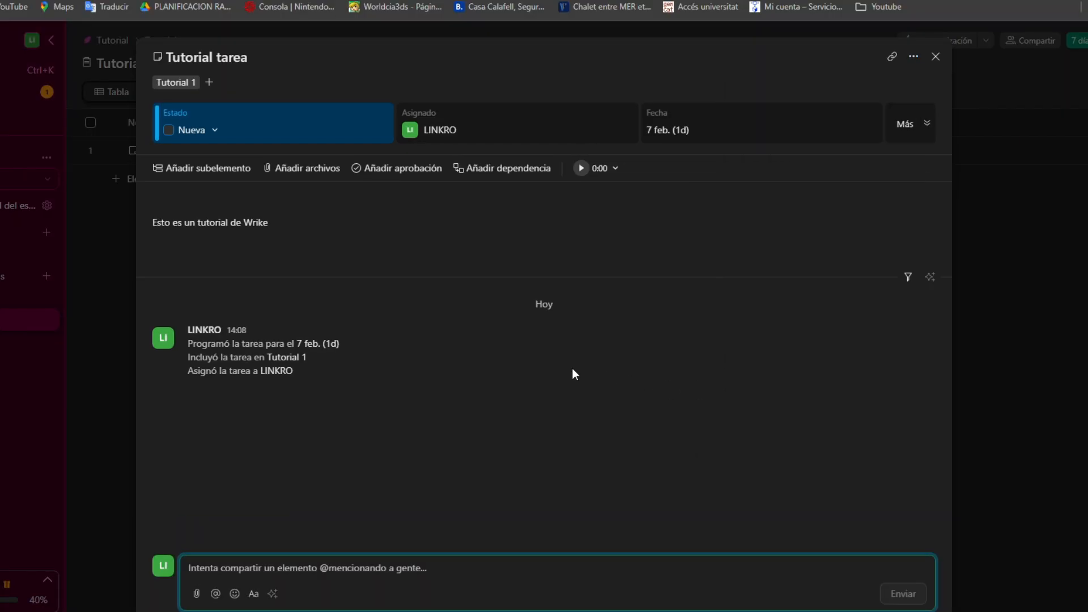
pyautogui.click(935, 56)
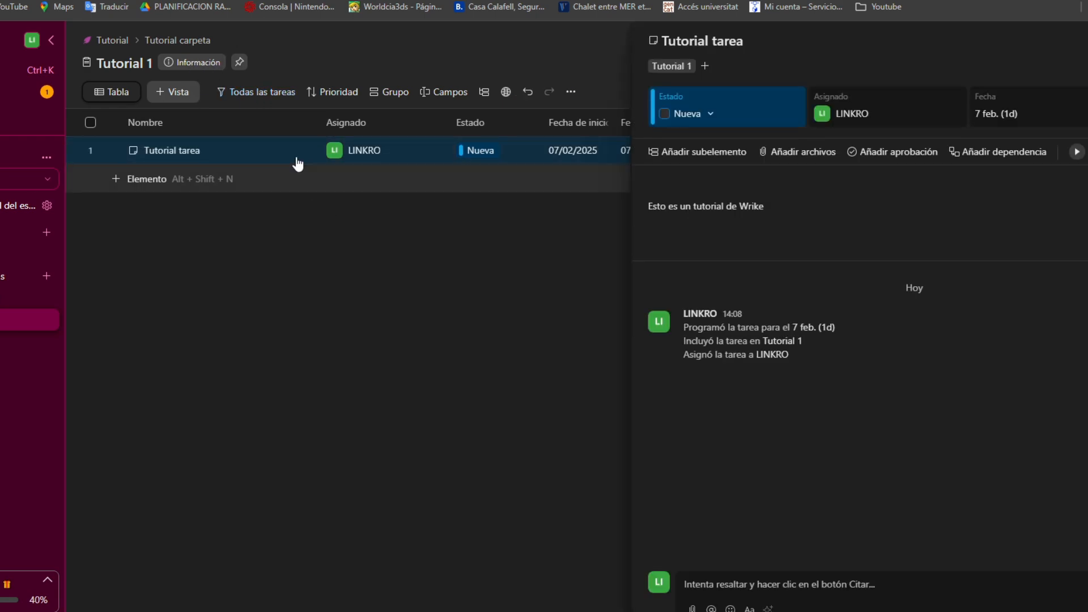
# - Pin the Tutorial 1 project to the sidebar and open it from the pinned items
pyautogui.click(248, 42)
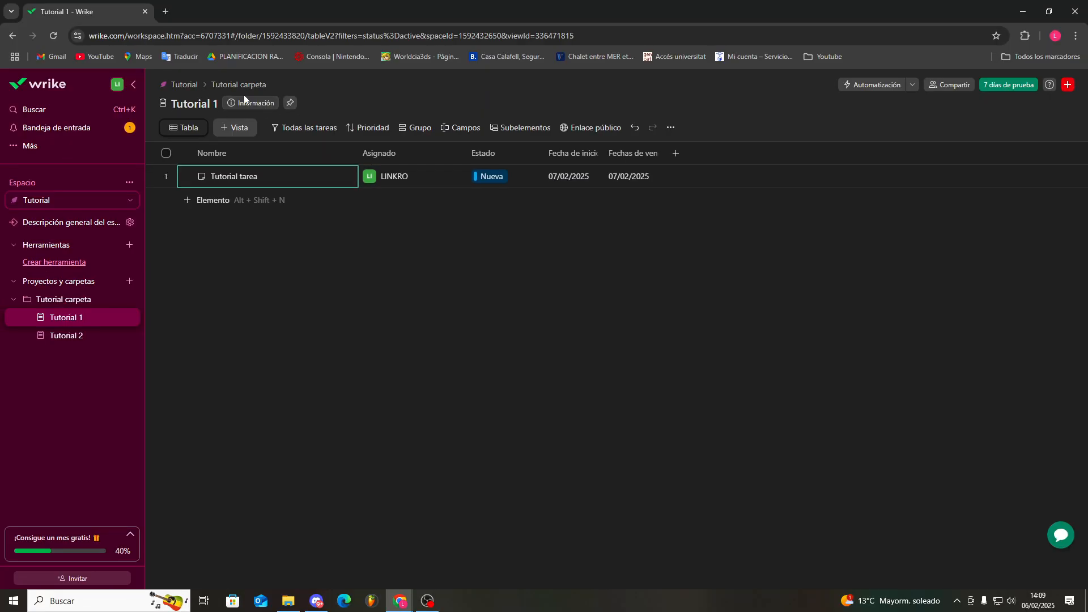
pyautogui.click(290, 103)
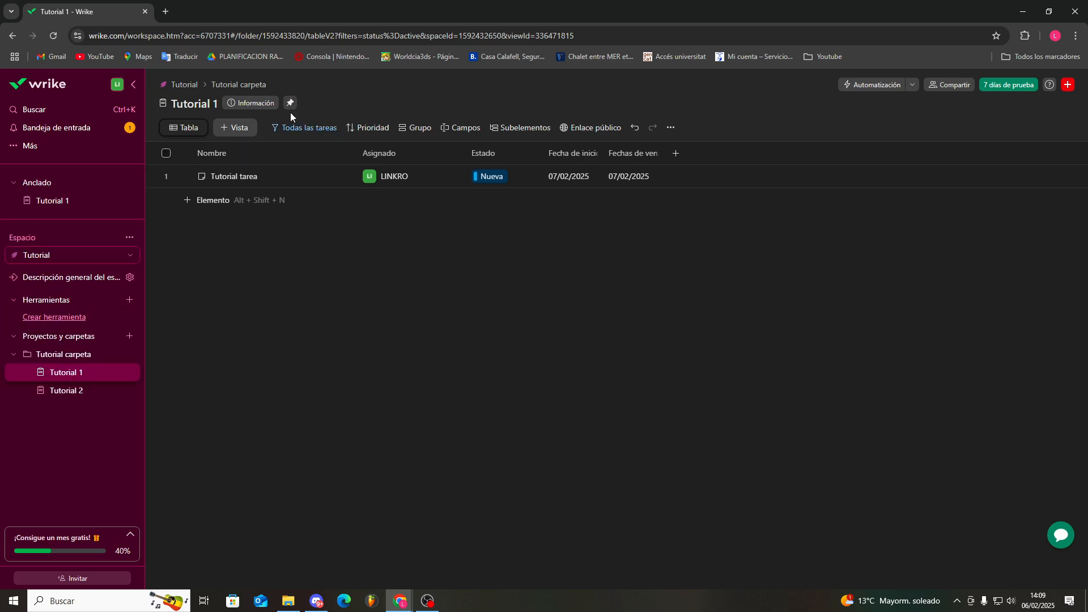
pyautogui.click(74, 199)
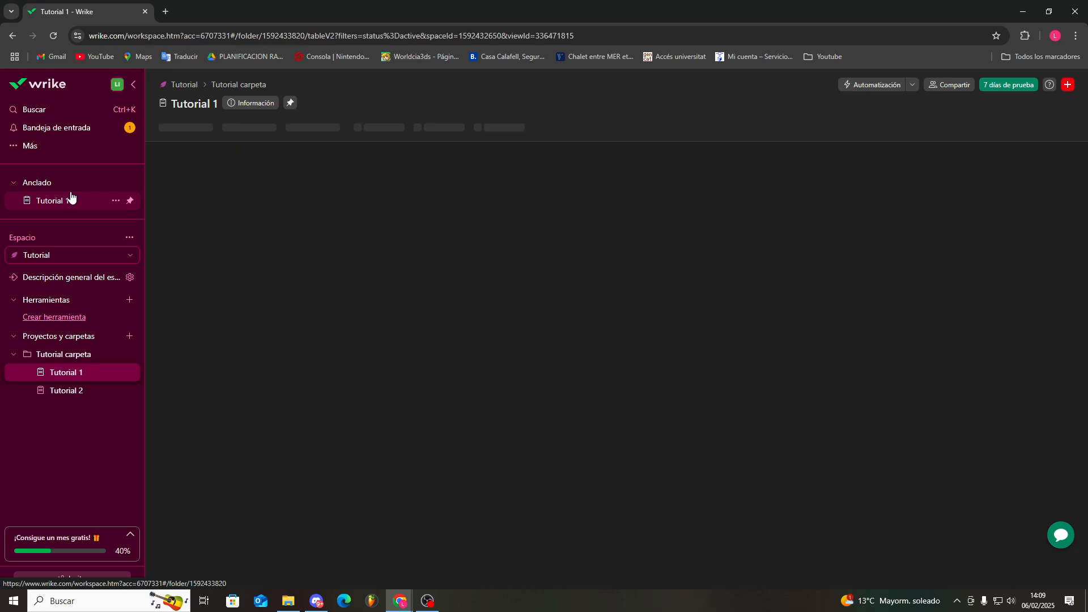
# - View Tutorial tarea's details and add a second task named Tutorial tarea 2 to the Tutorial 1 project
pyautogui.click(243, 177)
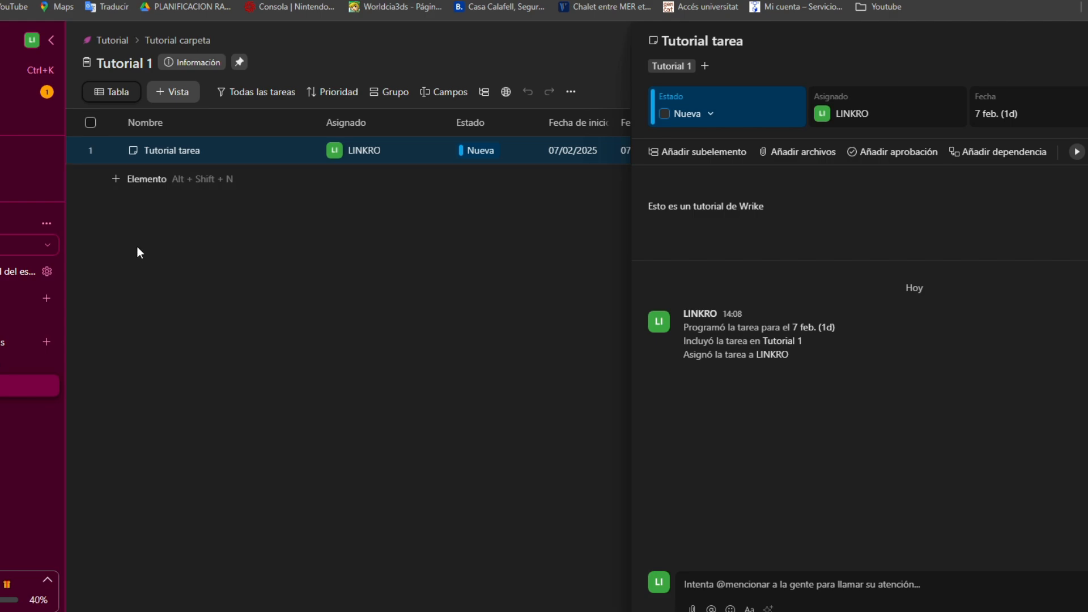
pyautogui.click(126, 179)
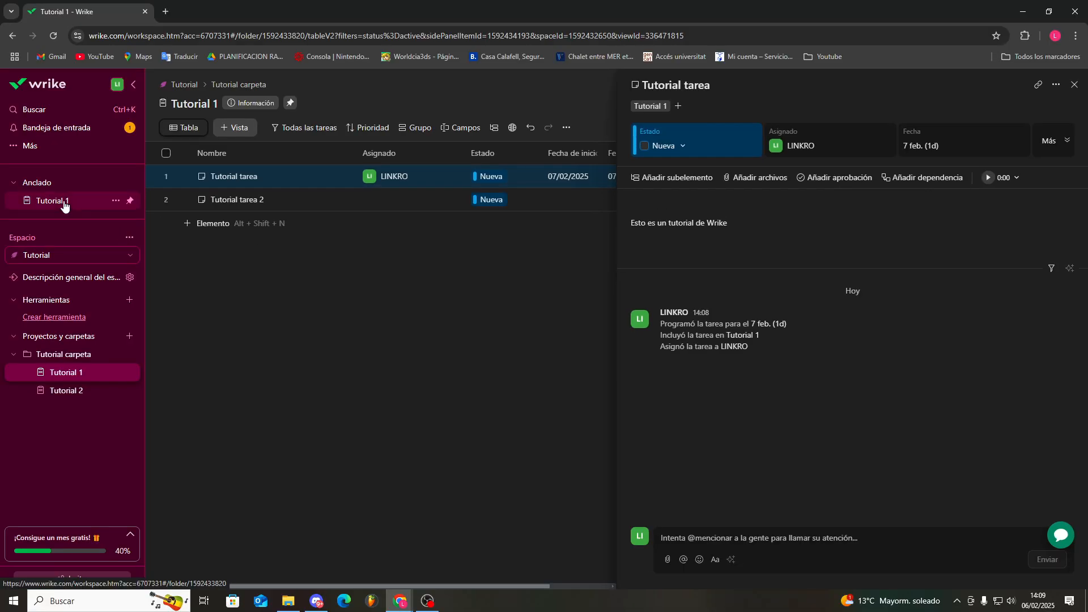
pyautogui.click(66, 202)
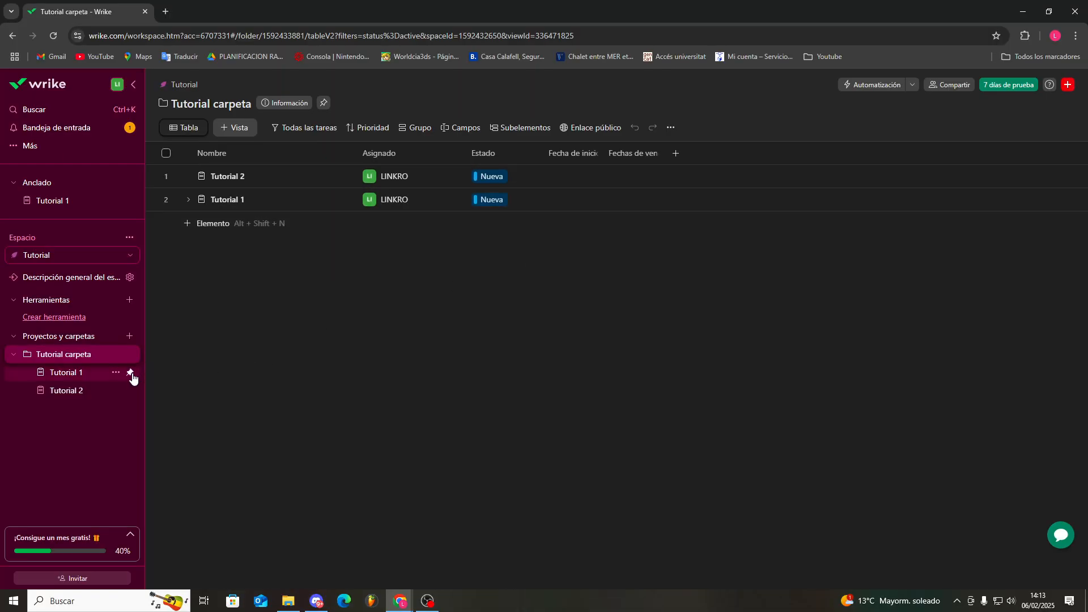
# - Compare the Tutorial carpeta and Tutorial 1 tables, and check the status options for Tutorial tarea without changing its status
pyautogui.click(73, 377)
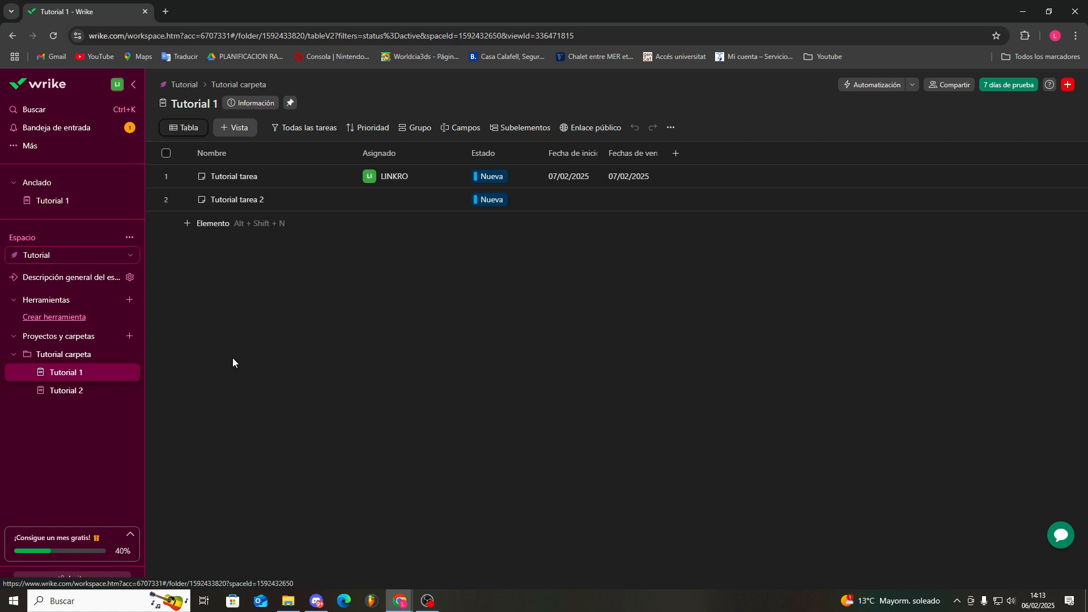
pyautogui.click(80, 355)
pyautogui.click(88, 374)
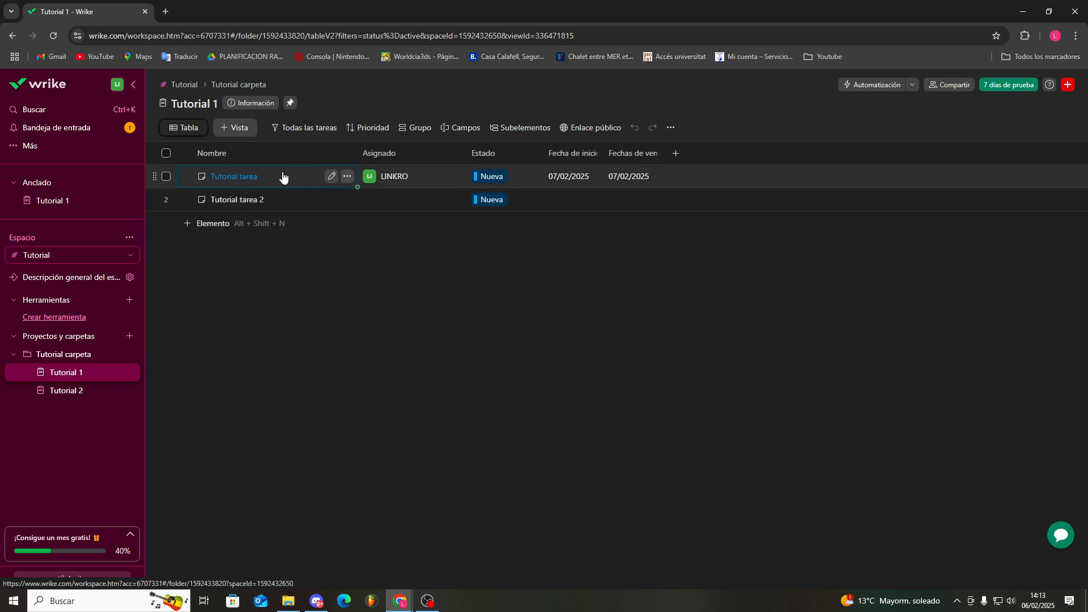
pyautogui.click(490, 176)
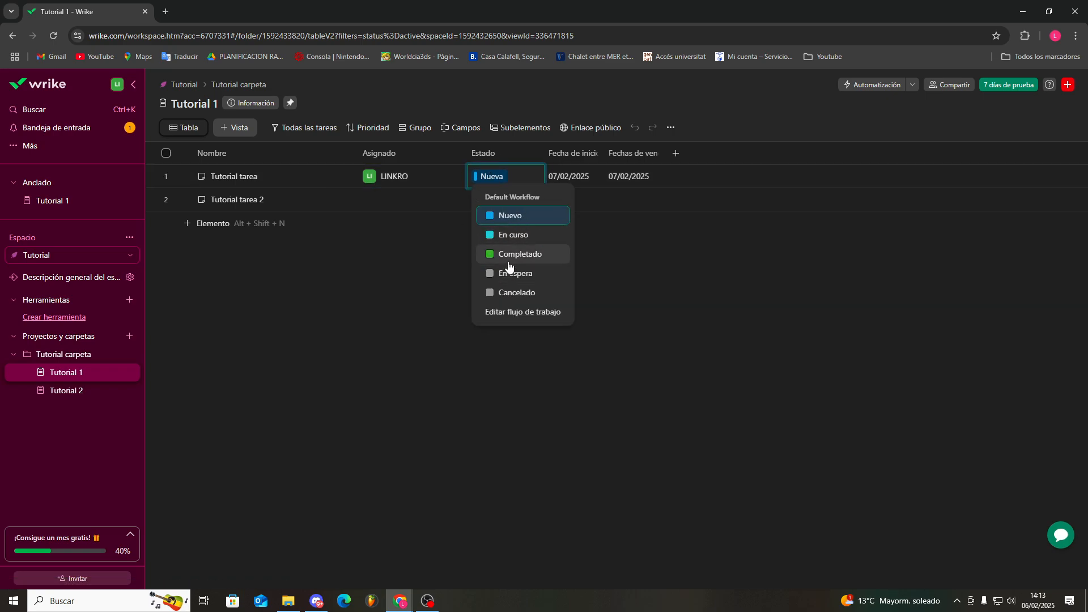
pyautogui.click(600, 256)
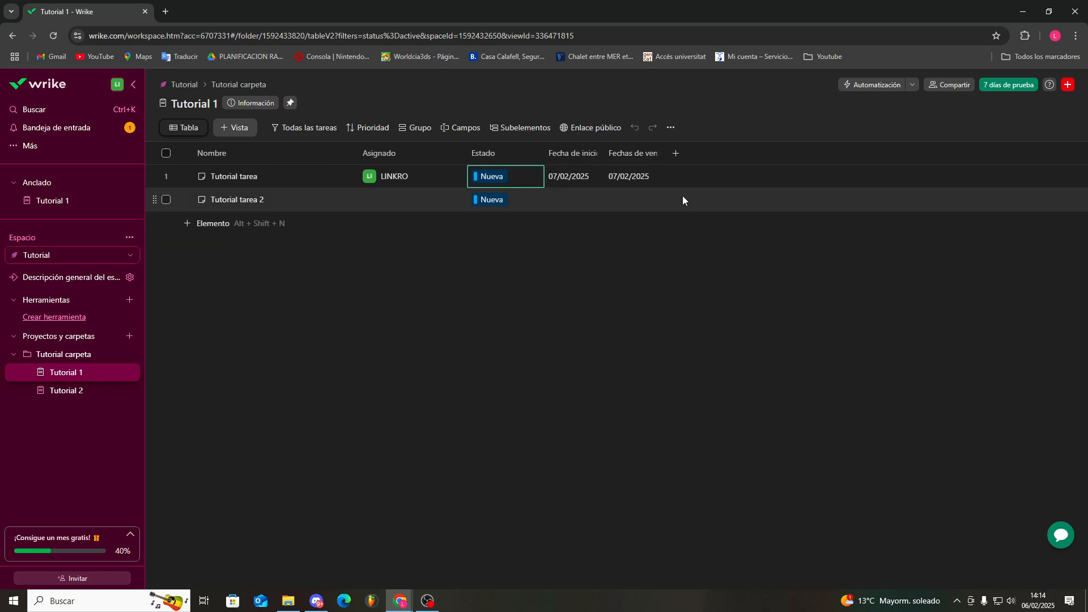
# - Review the available table fields and show the Importancia field in the Tutorial 1 table
pyautogui.click(676, 155)
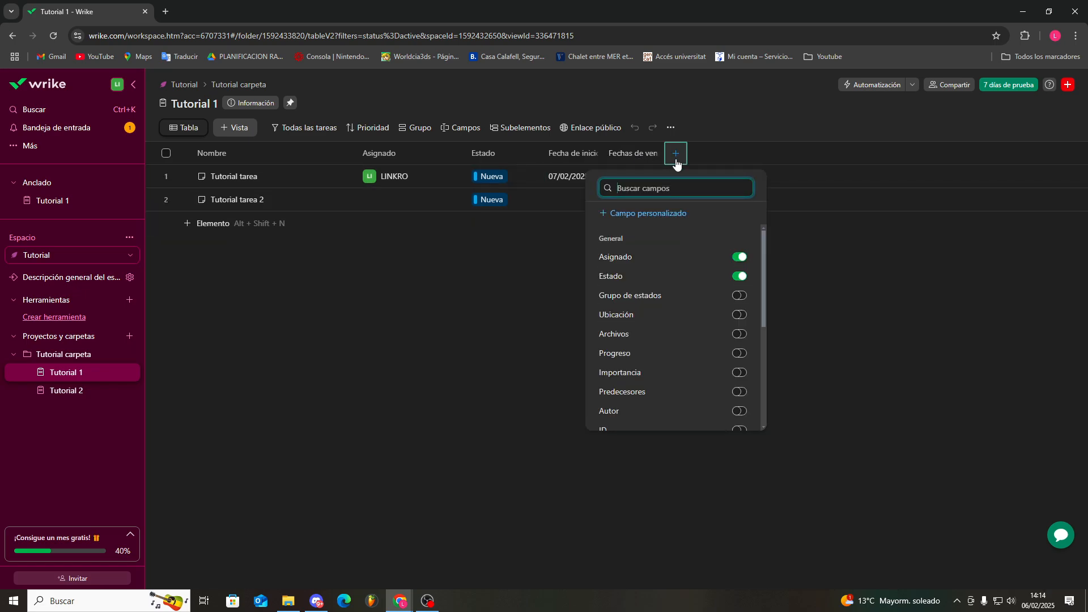
pyautogui.scroll(-1, 672, 276)
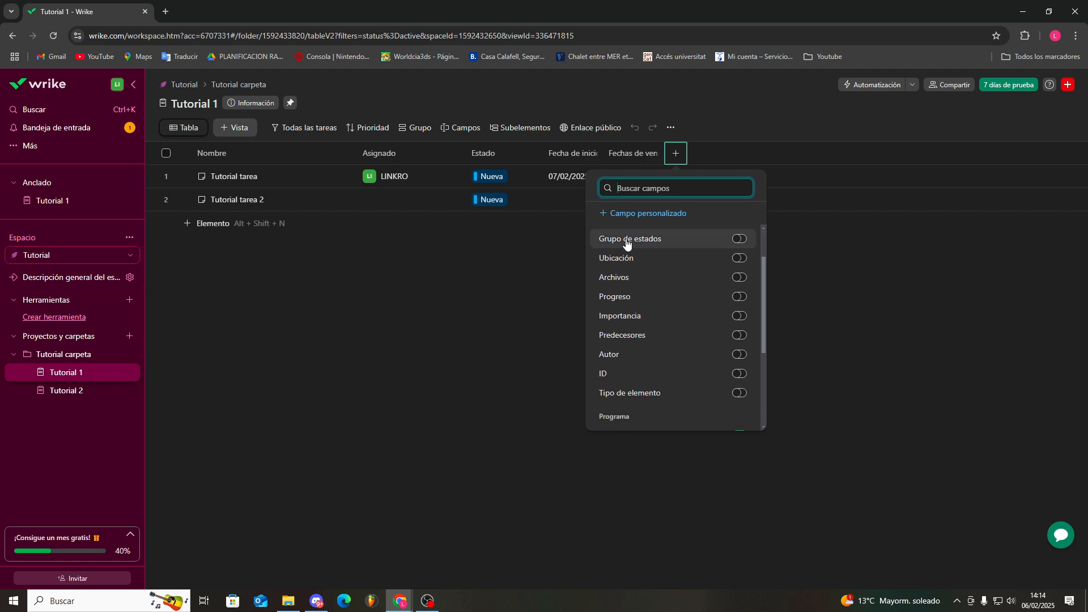
pyautogui.click(737, 259)
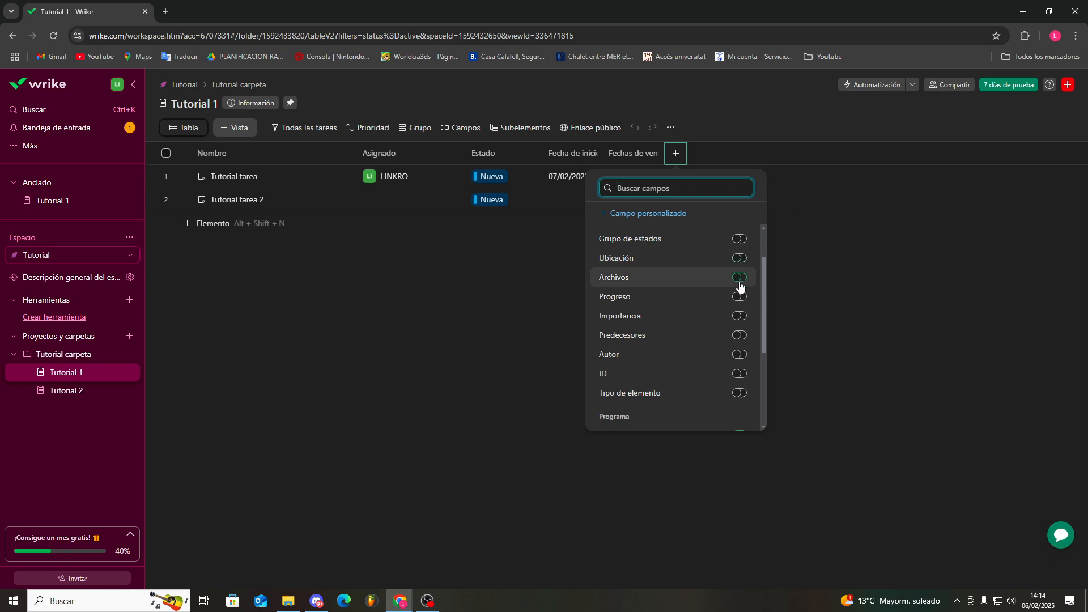
pyautogui.click(740, 316)
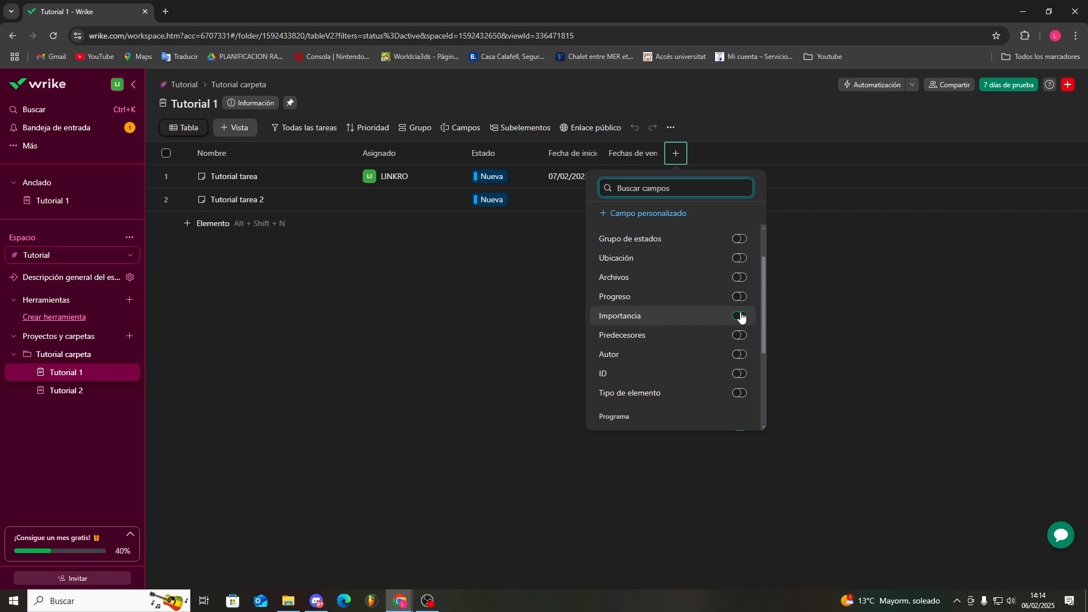
pyautogui.click(586, 271)
# - Set the importance of Tutorial tarea to Alta
pyautogui.click(693, 175)
pyautogui.click(694, 219)
pyautogui.click(690, 176)
pyautogui.click(696, 199)
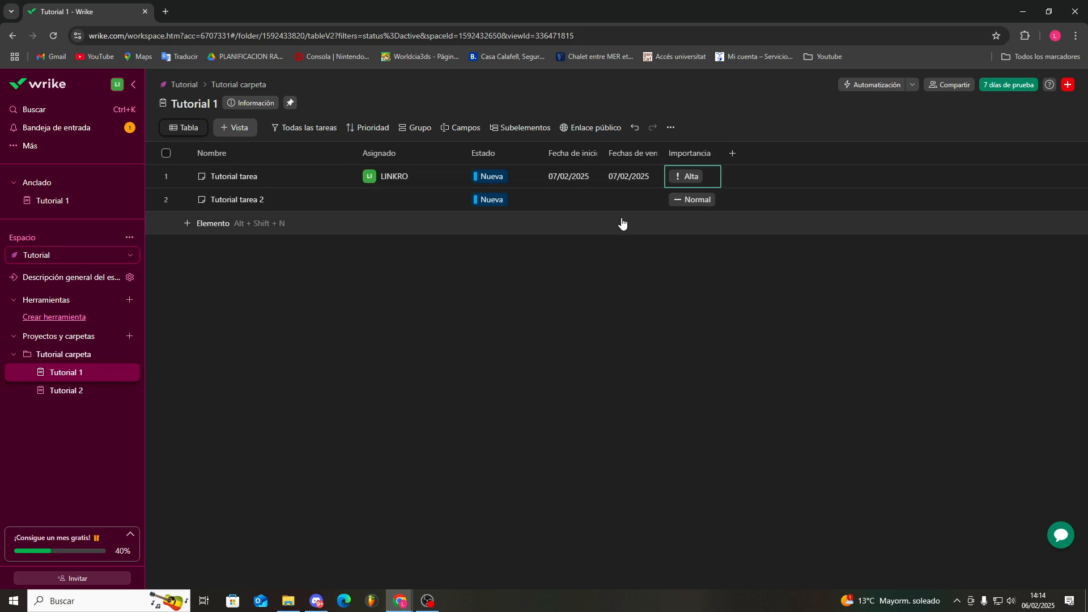
# - Review the remaining fields available for the table, including the date, duration, effort and time-spent fields, without adding any
pyautogui.click(732, 153)
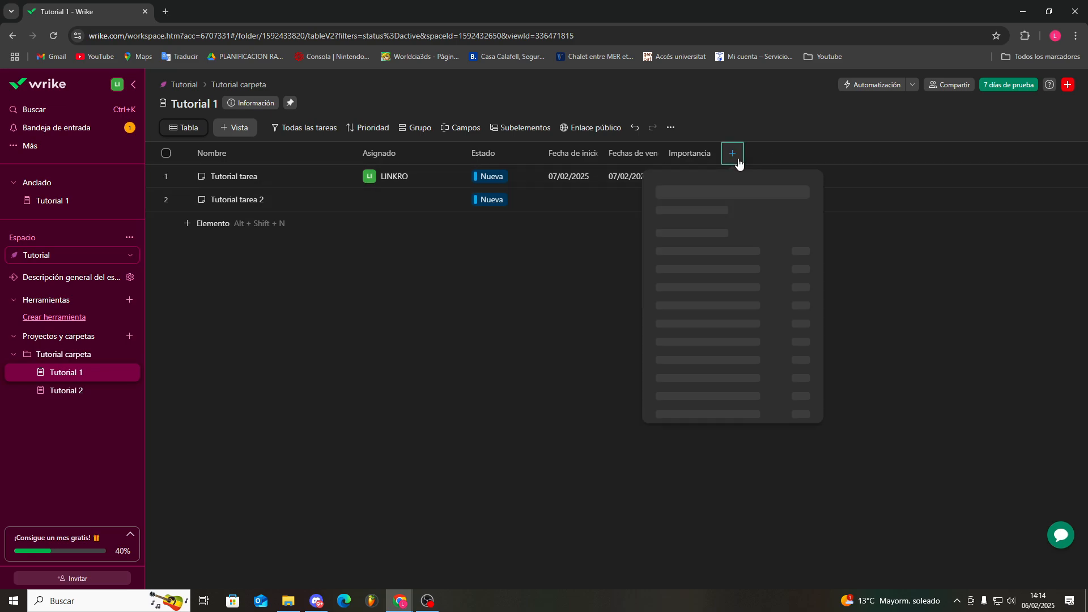
pyautogui.scroll(-1, 715, 310)
pyautogui.scroll(-2, 713, 315)
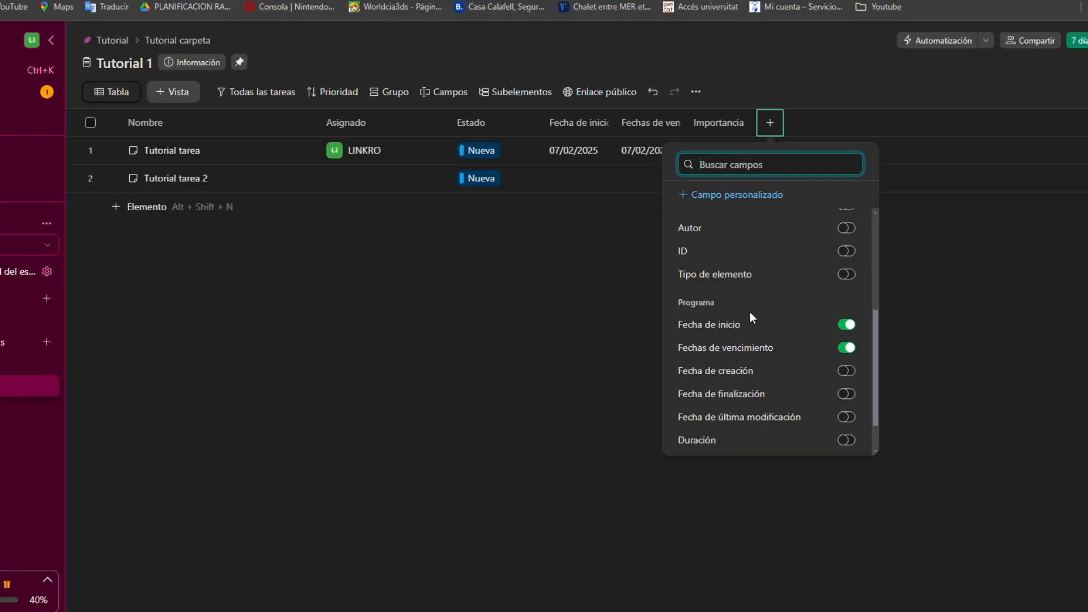
pyautogui.scroll(-1, 715, 315)
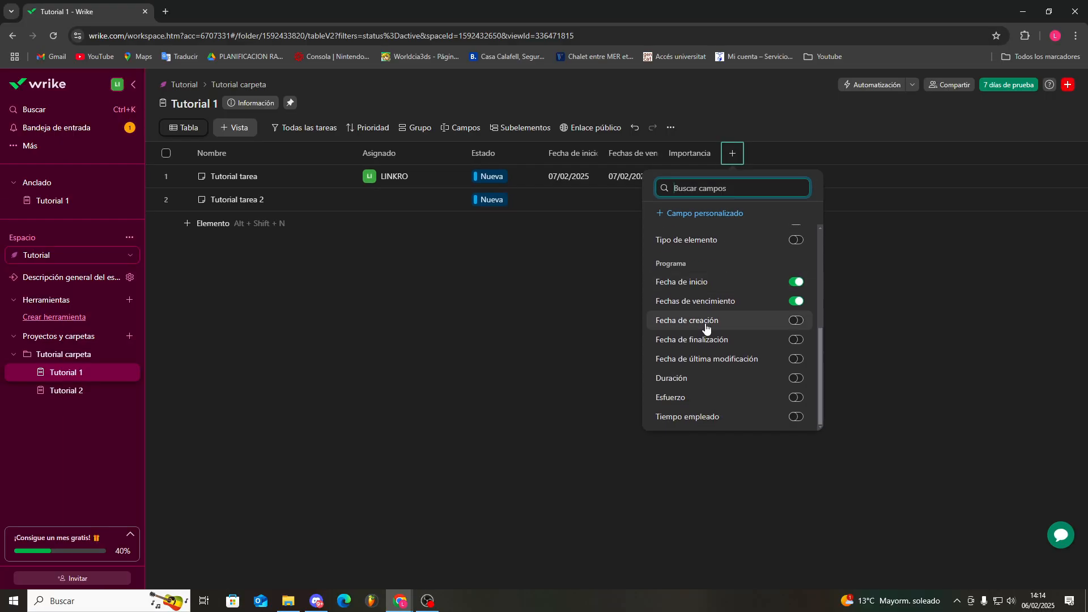
pyautogui.scroll(5, 714, 324)
pyautogui.click(539, 324)
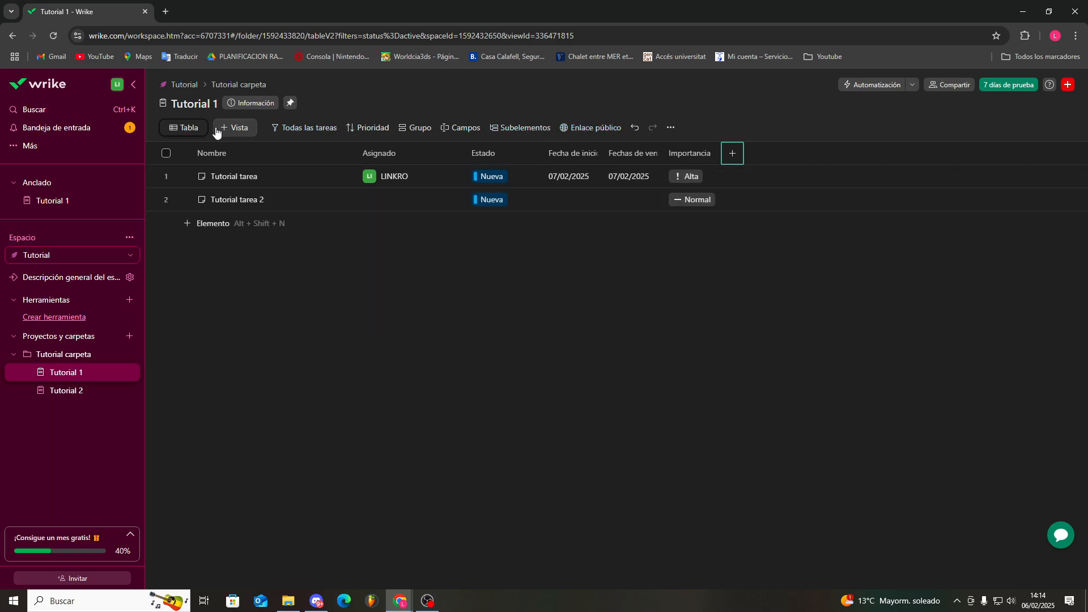
# - Open the full filter options for the Tutorial 1 table and examine the Estado and Asignado task filters
pyautogui.click(299, 130)
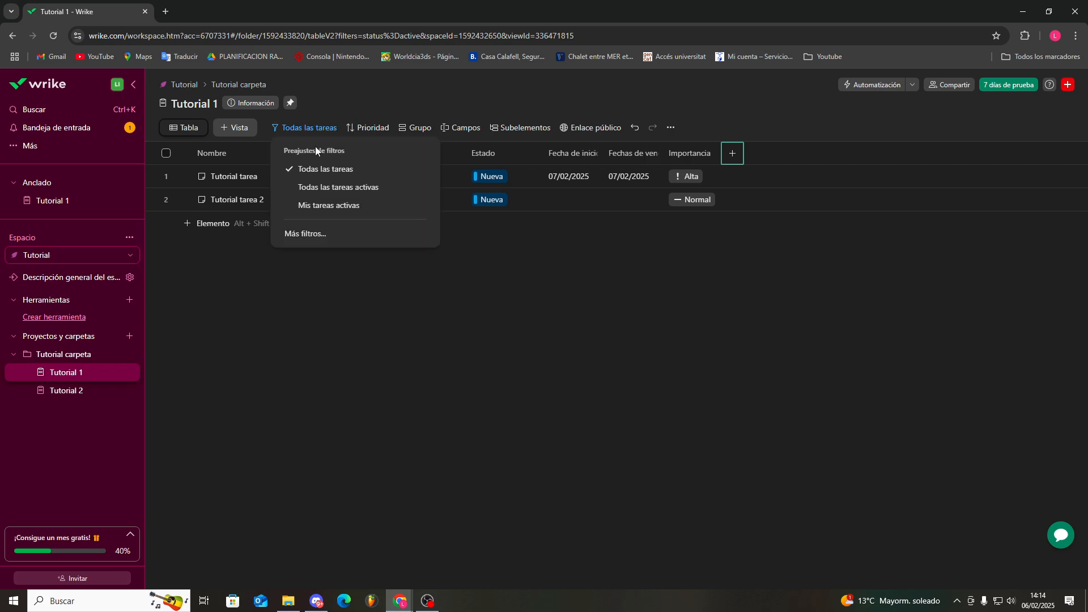
pyautogui.click(305, 234)
pyautogui.click(304, 129)
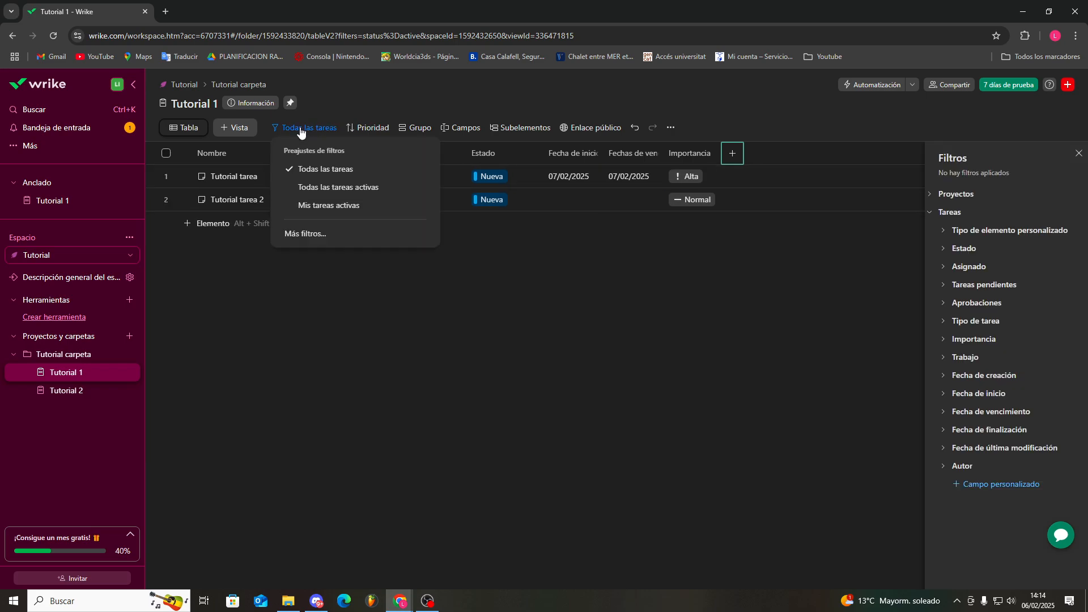
pyautogui.click(930, 251)
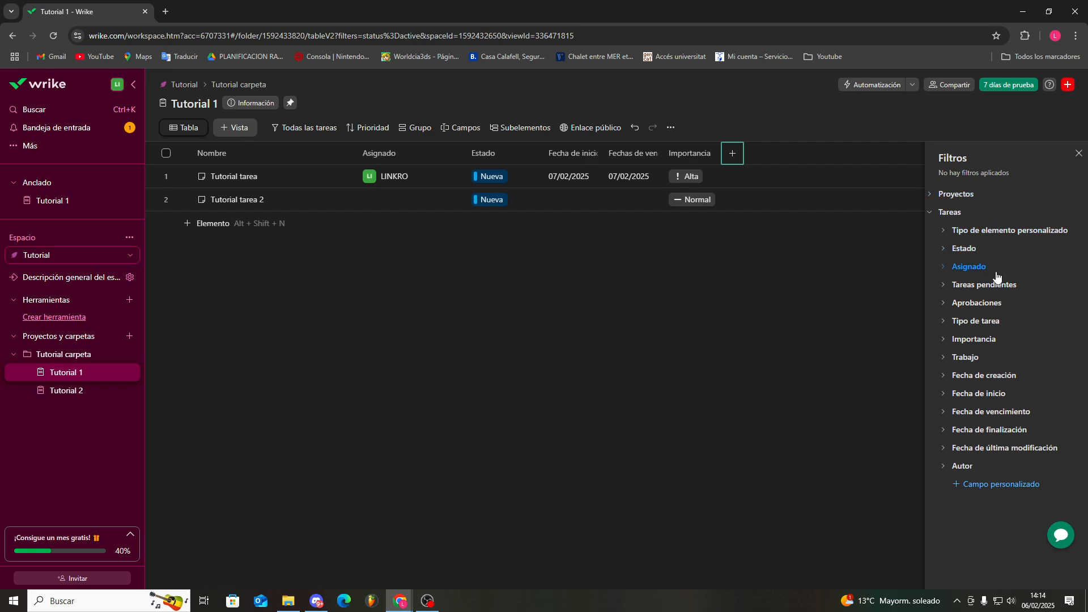
pyautogui.click(943, 249)
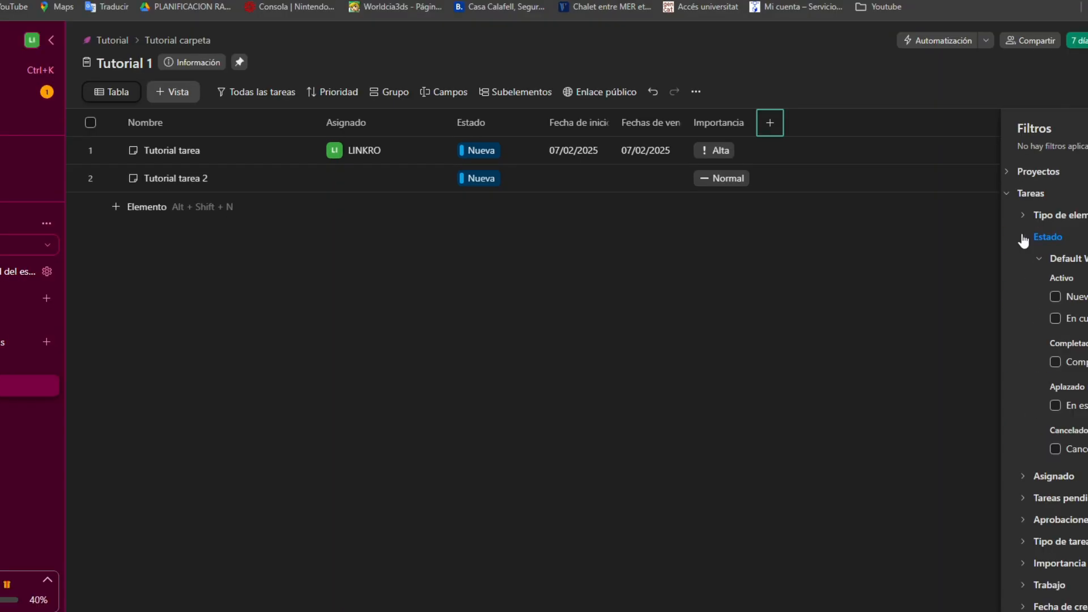
pyautogui.click(1023, 237)
pyautogui.click(1026, 259)
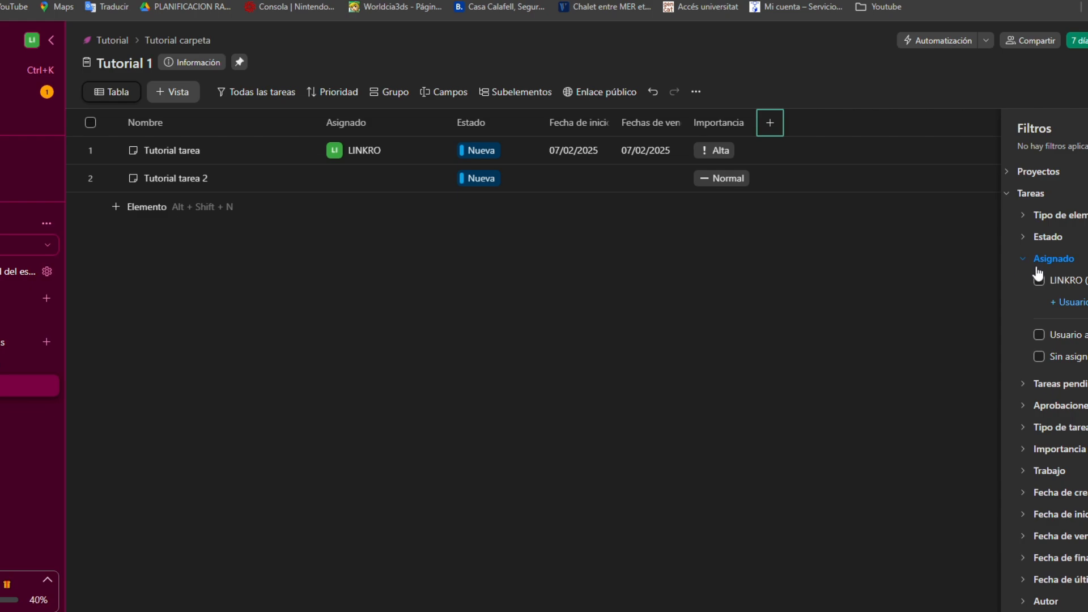
pyautogui.click(1022, 258)
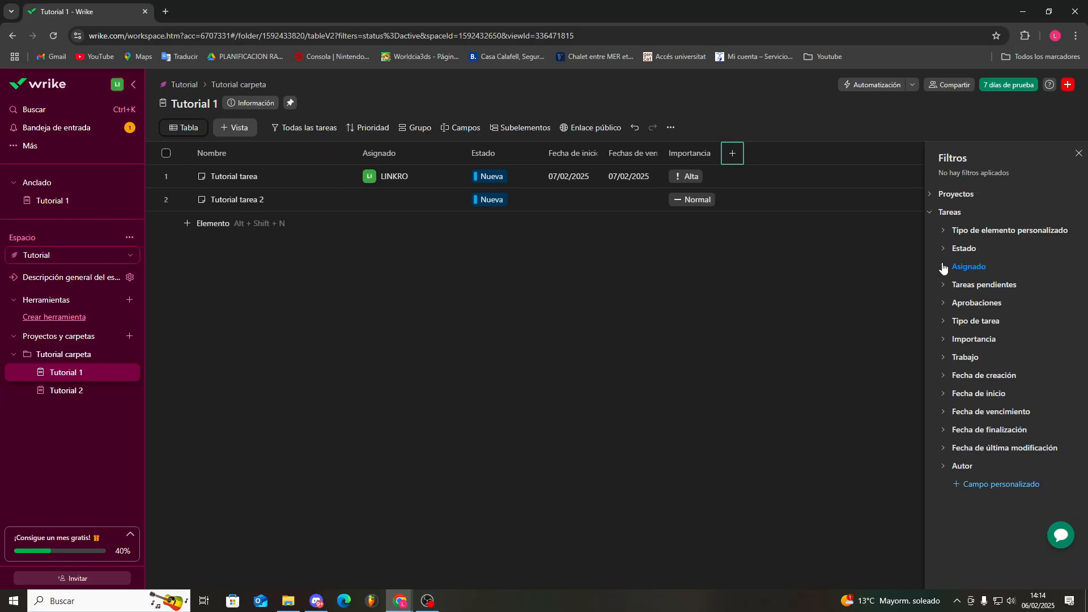
# - Set Tutorial tarea's status to En curso and filter the table by the En curso status
pyautogui.click(945, 251)
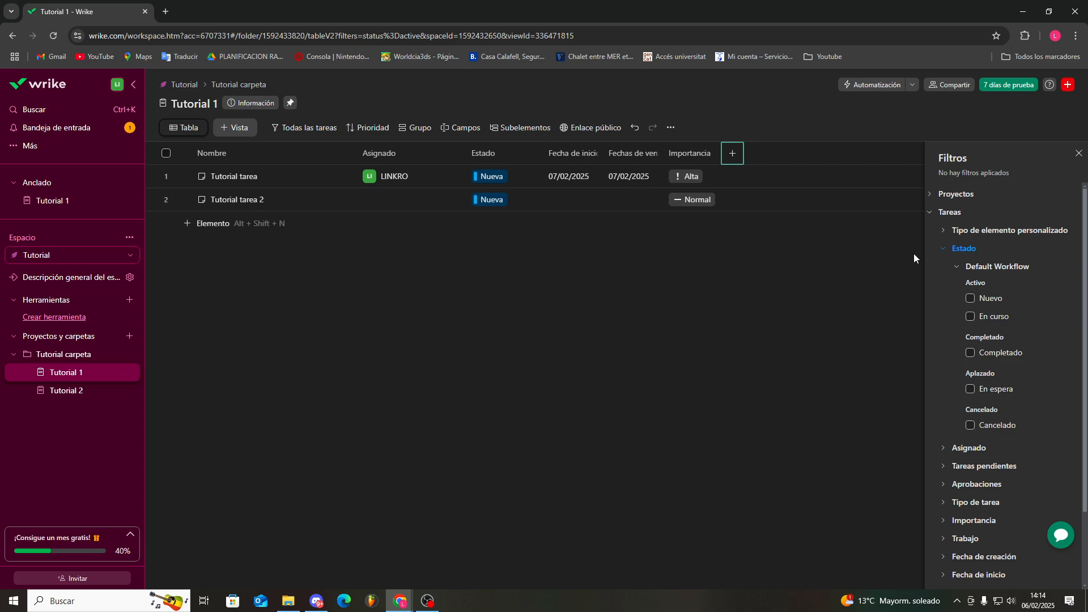
pyautogui.click(487, 174)
pyautogui.click(495, 235)
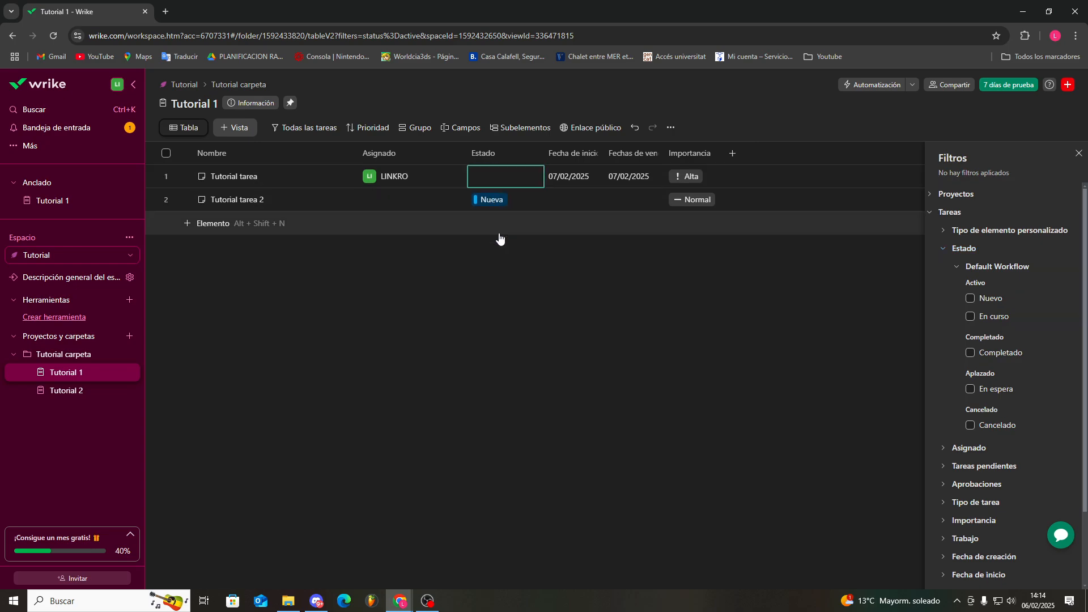
pyautogui.click(971, 317)
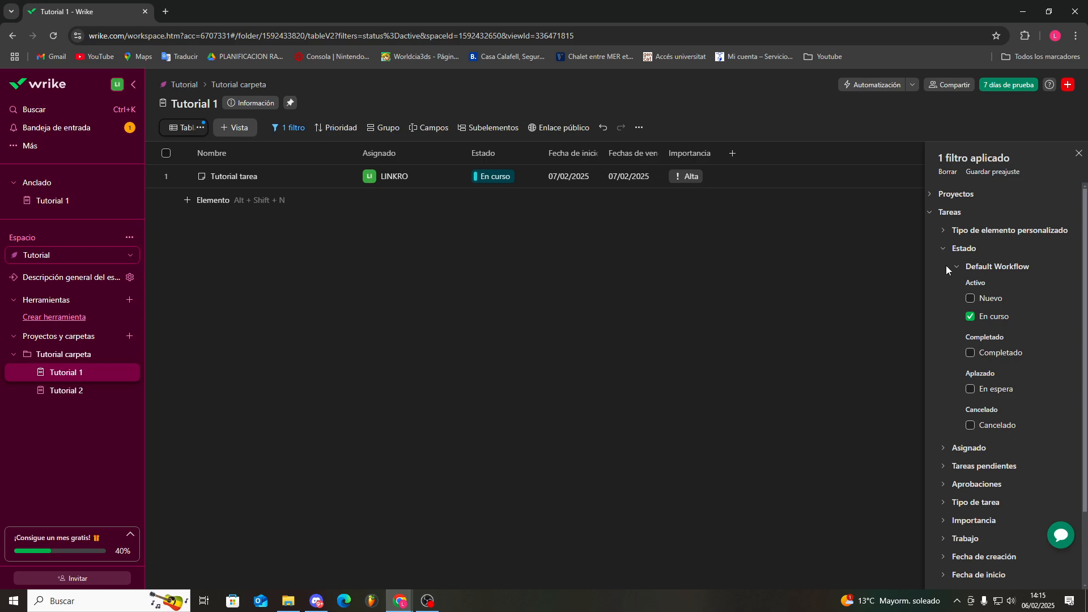
# - Clear the En curso filter, review the Tareas pendientes, Aprobaciones and Trabajo filters, and close the filter options
pyautogui.click(970, 316)
pyautogui.scroll(-2, 971, 339)
pyautogui.click(945, 376)
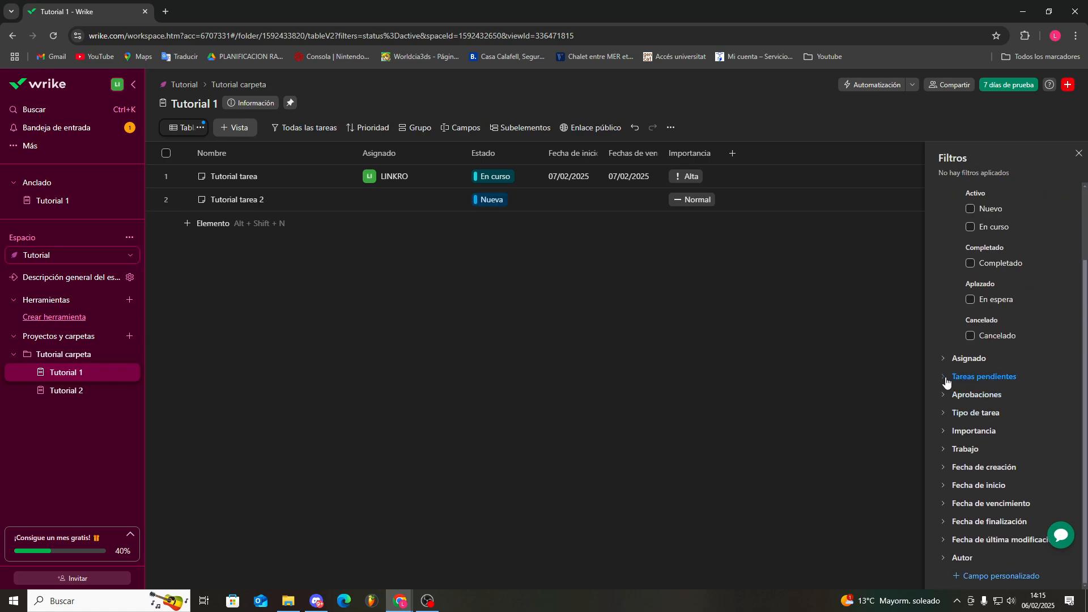
pyautogui.click(945, 376)
pyautogui.click(945, 394)
pyautogui.click(945, 394)
pyautogui.click(943, 449)
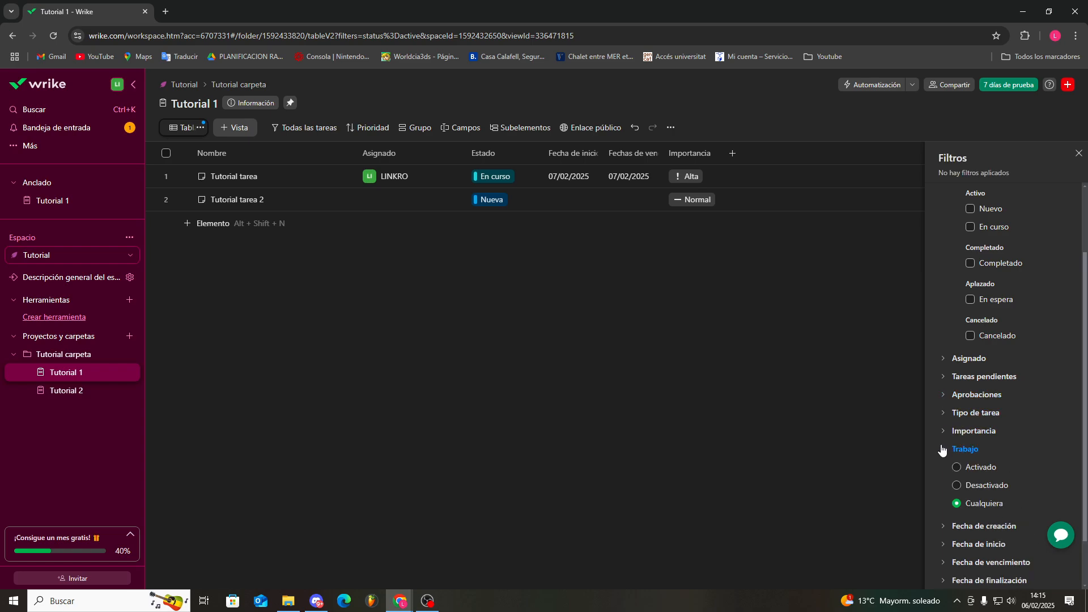
pyautogui.click(1021, 478)
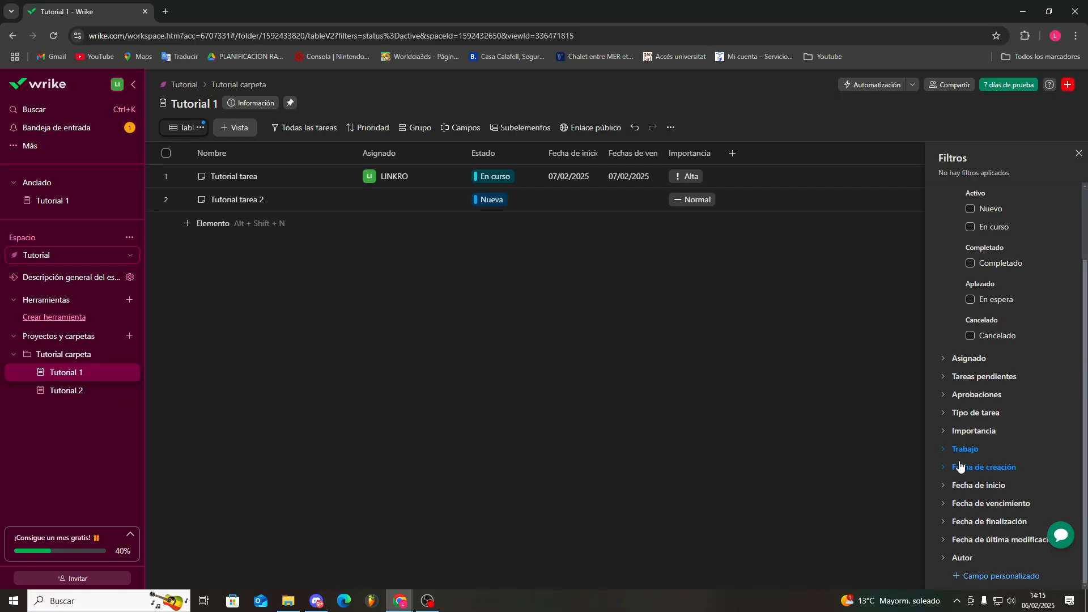
pyautogui.click(1080, 154)
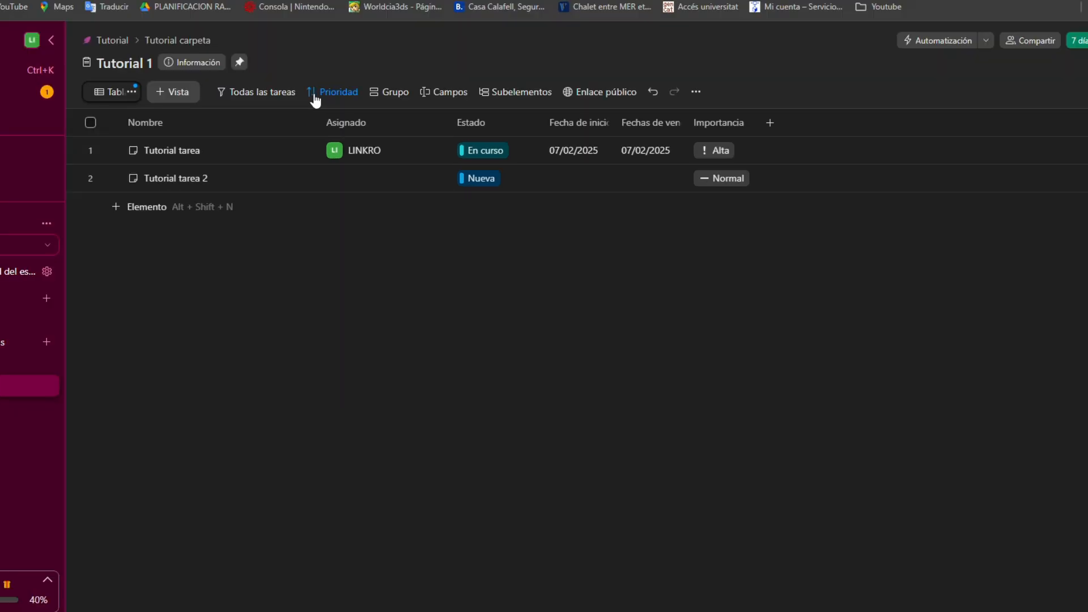
# - Review the table's sorting, grouping, subitem and public link options without changing any of them
pyautogui.click(315, 96)
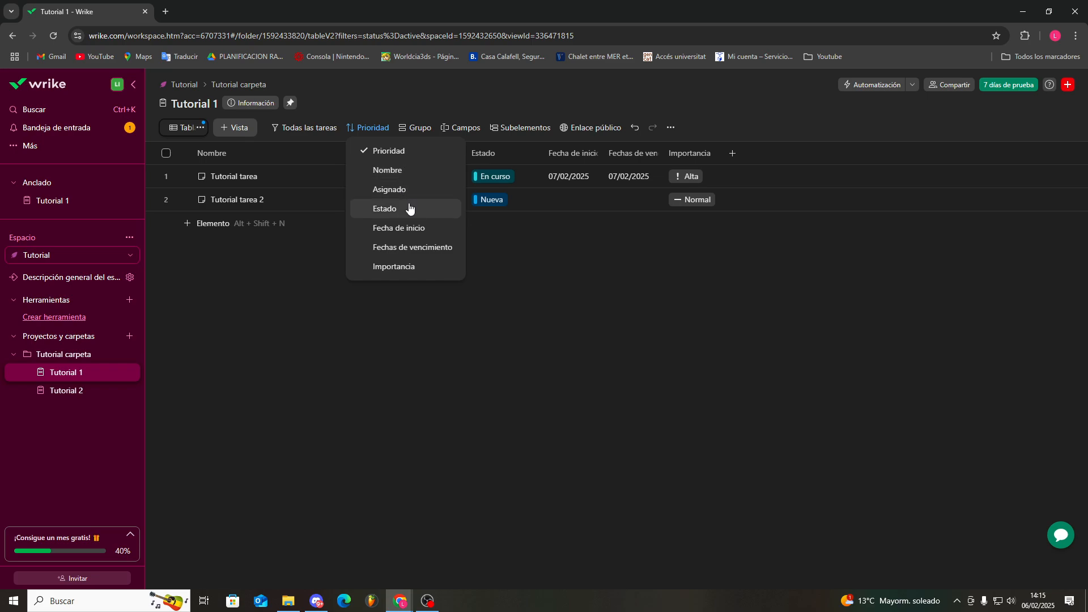
pyautogui.click(538, 329)
pyautogui.click(414, 128)
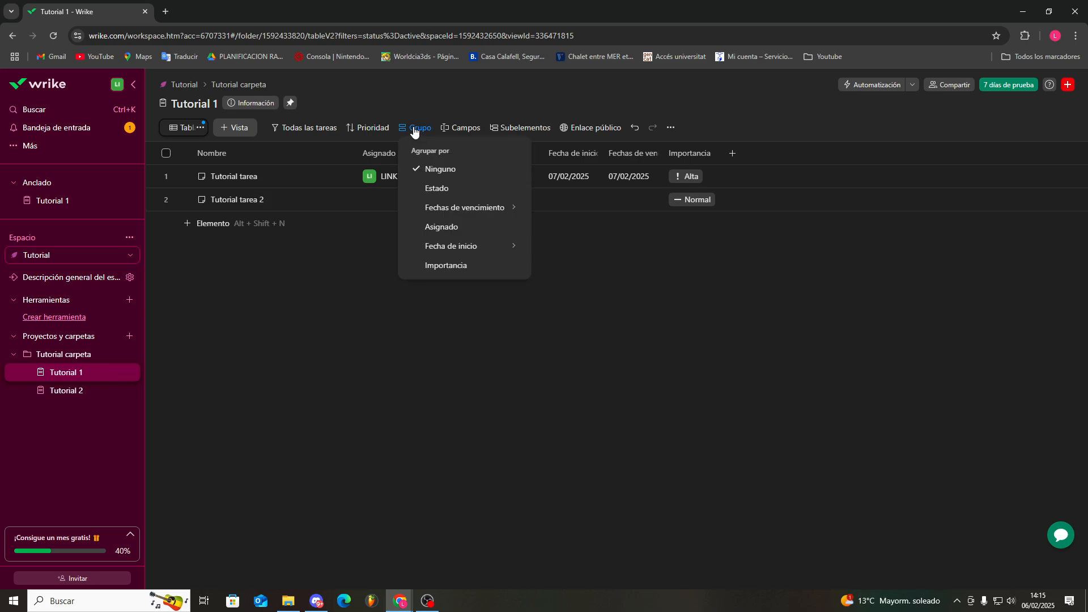
pyautogui.click(414, 129)
pyautogui.click(518, 128)
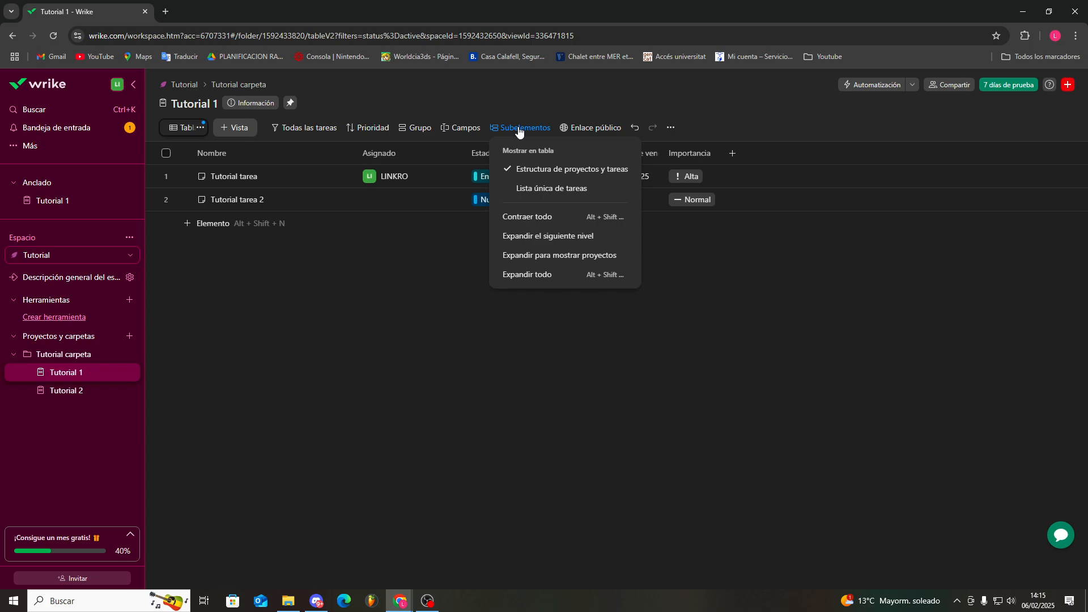
pyautogui.click(591, 128)
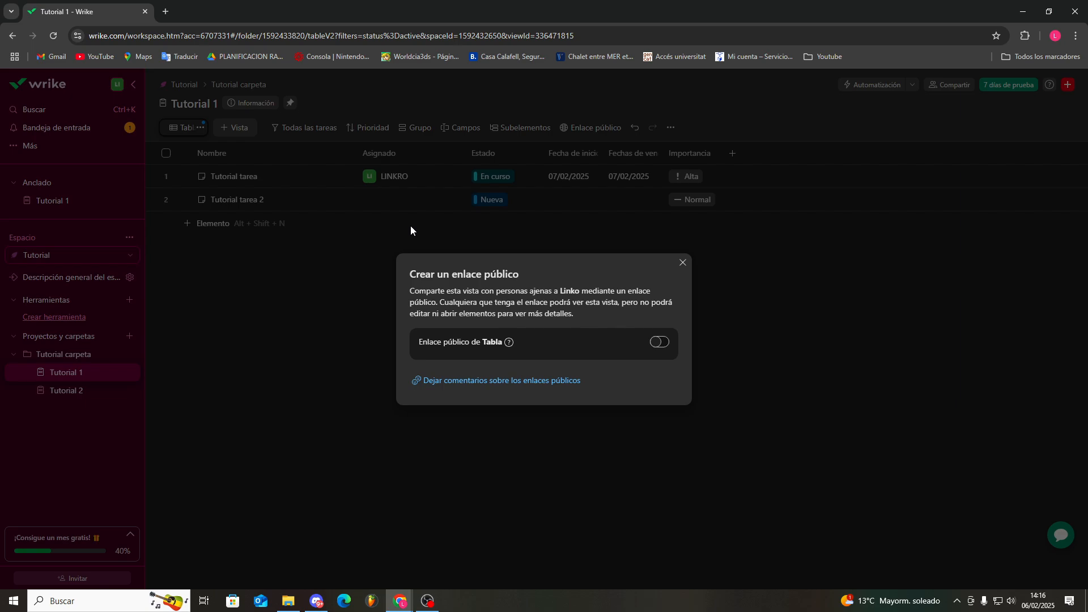
pyautogui.click(682, 265)
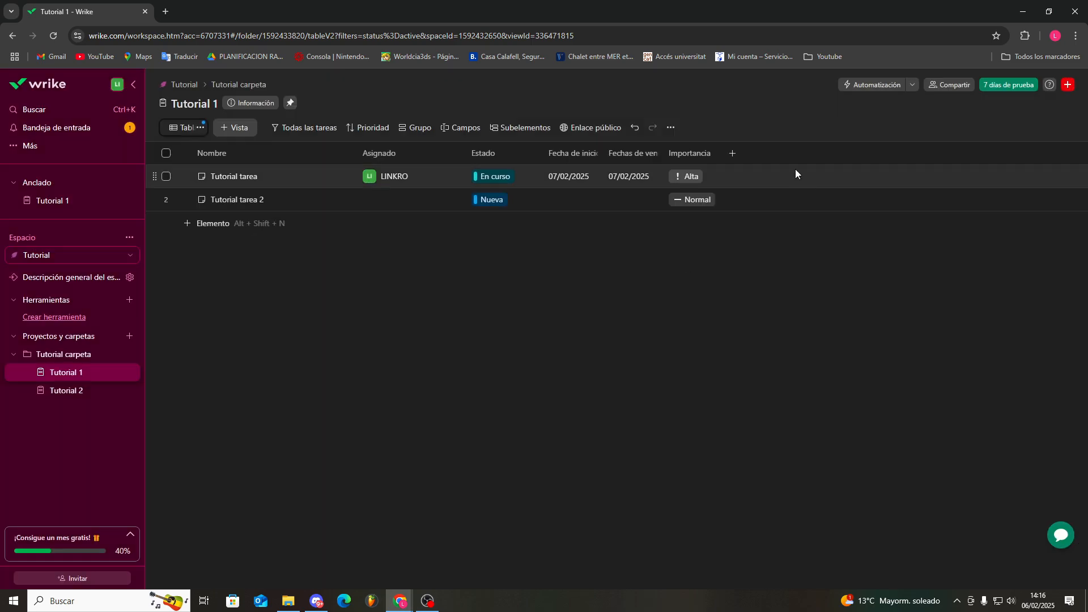
# - Copy the Tutorial 1 project's link from its sharing options and close them
pyautogui.click(948, 85)
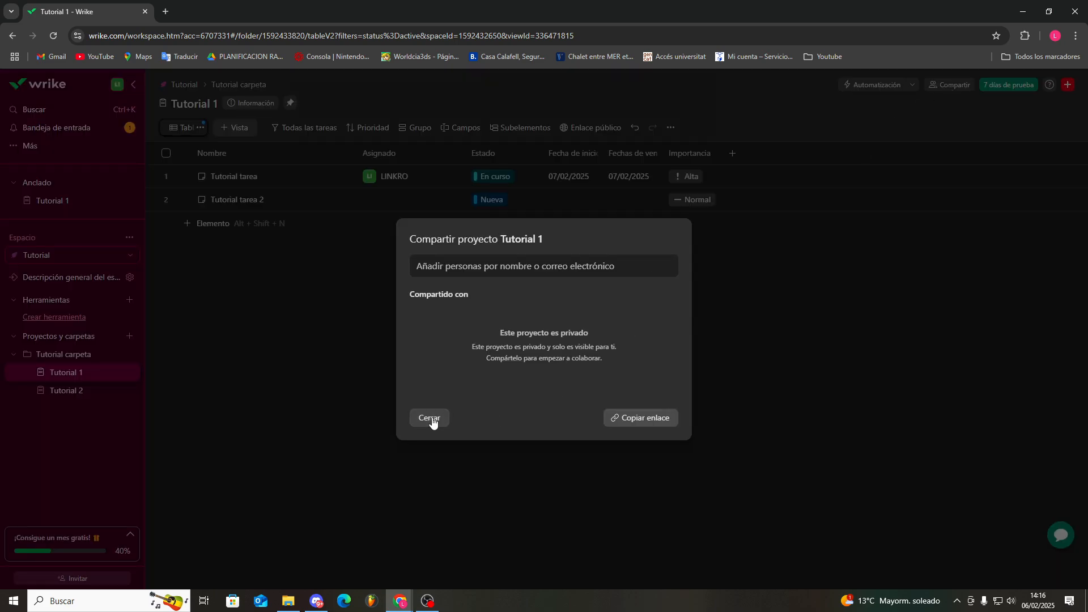
pyautogui.click(643, 420)
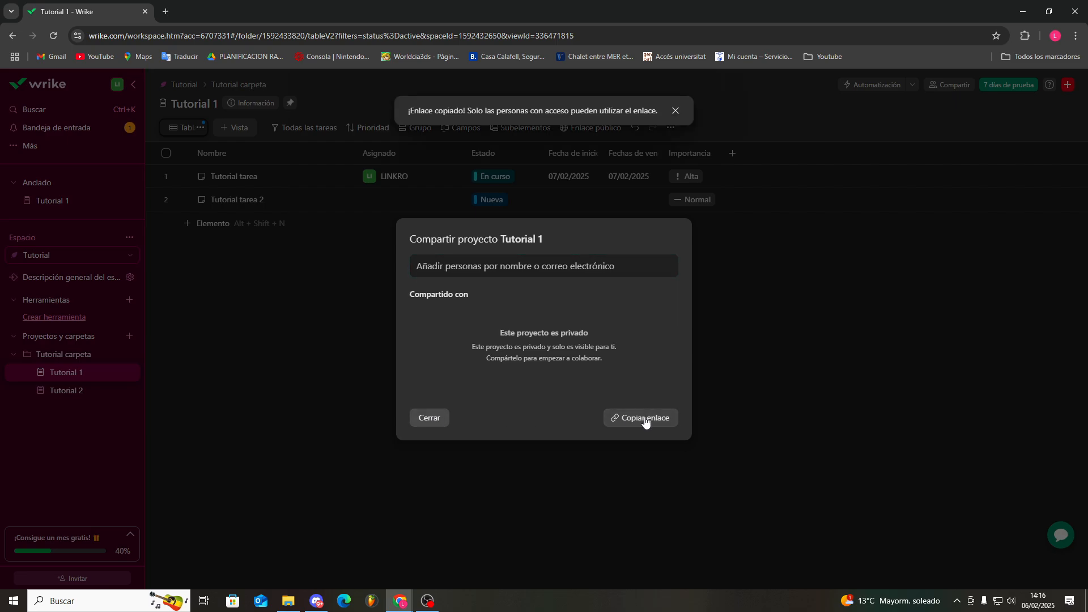
pyautogui.click(430, 418)
# - Try to create a custom task item type with the clipboard checkmark icon
pyautogui.click(1067, 85)
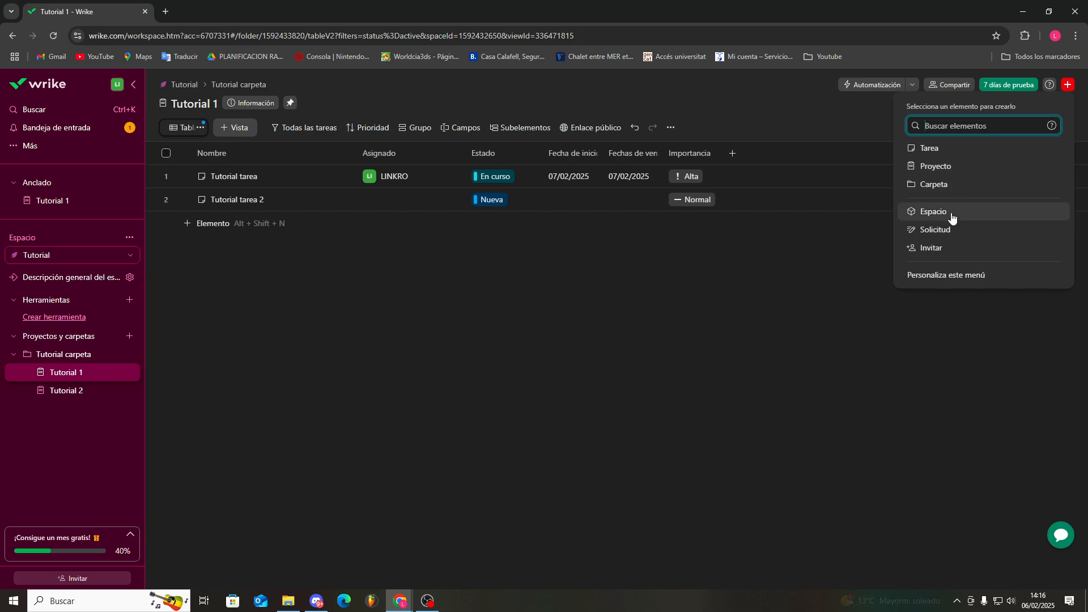
pyautogui.click(946, 276)
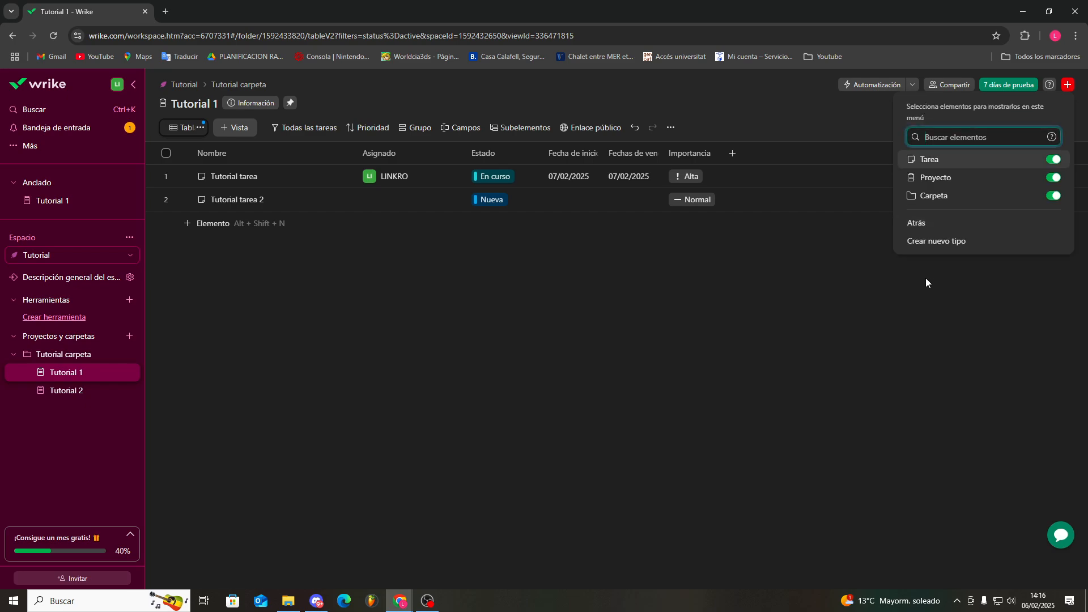
pyautogui.click(936, 242)
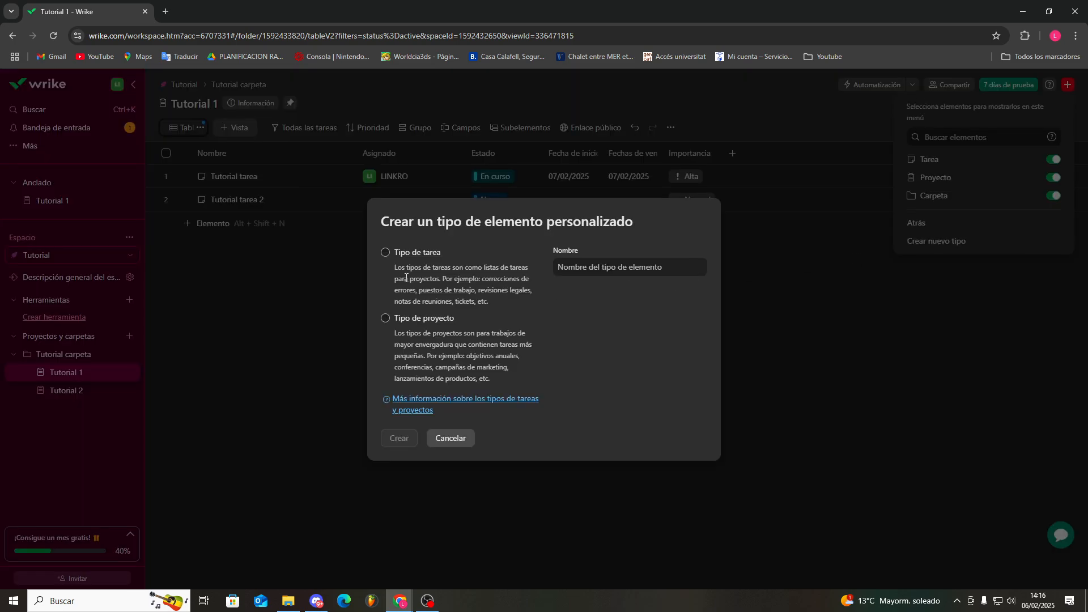
pyautogui.click(385, 252)
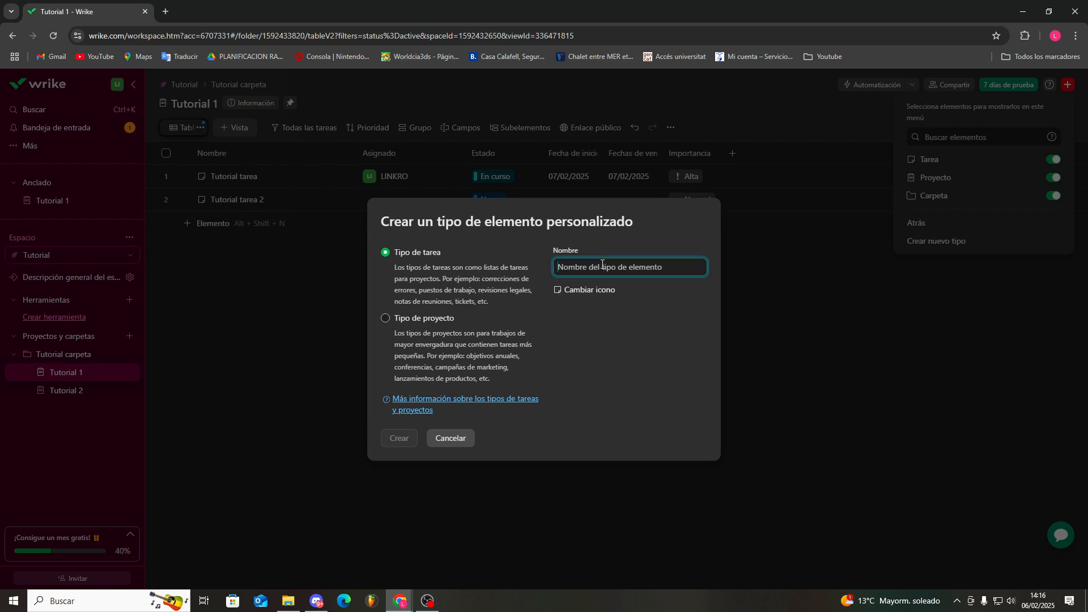
pyautogui.click(578, 290)
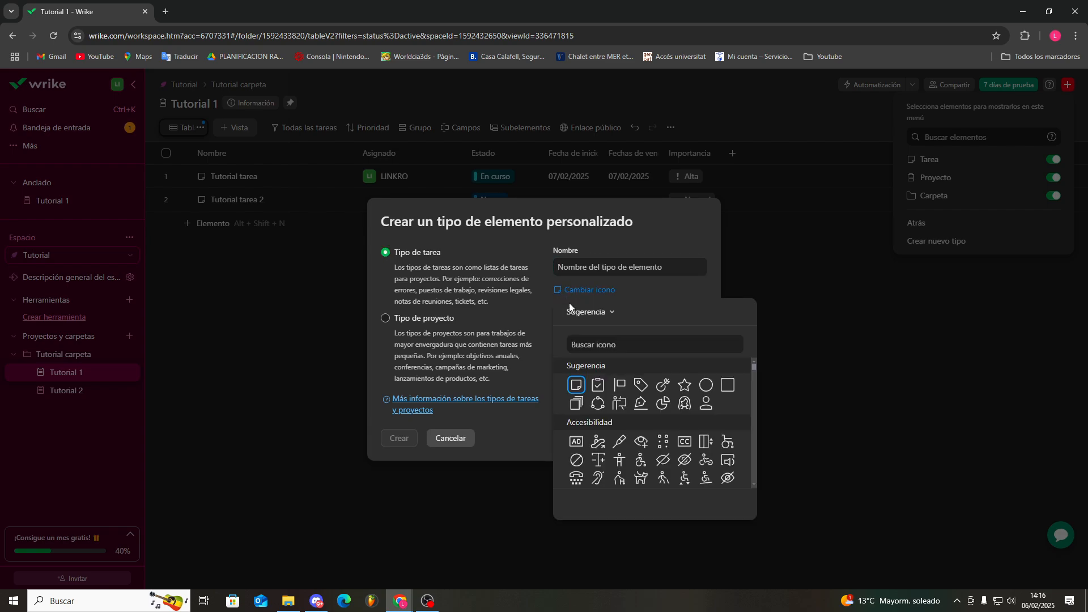
pyautogui.click(597, 385)
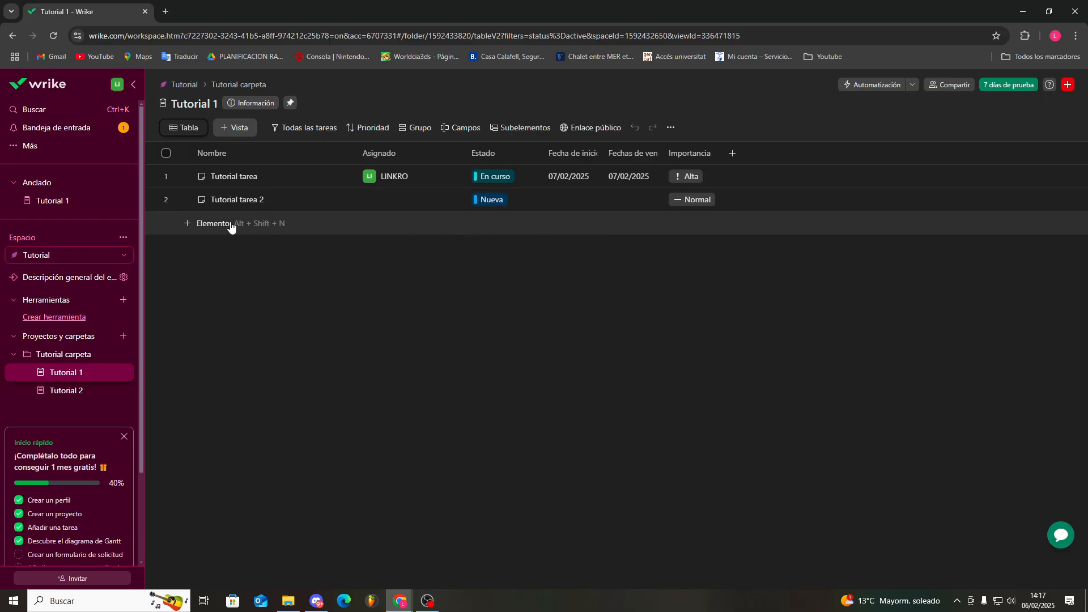
# - Create a Pendientes item named En proceso in the Tutorial 1 project, close its details and return to the project table
pyautogui.click(1068, 85)
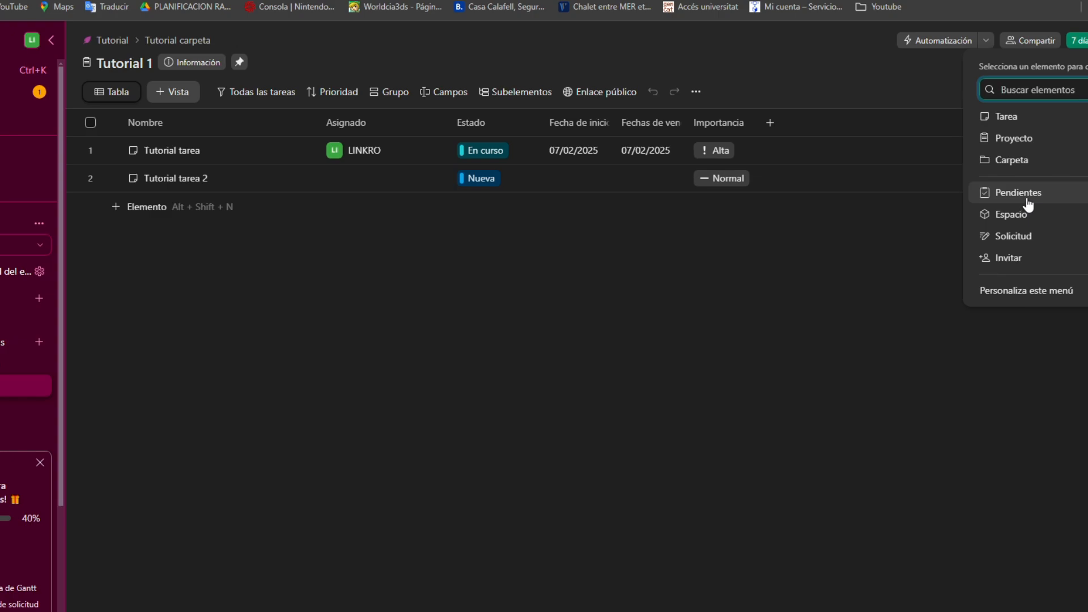
pyautogui.click(1026, 195)
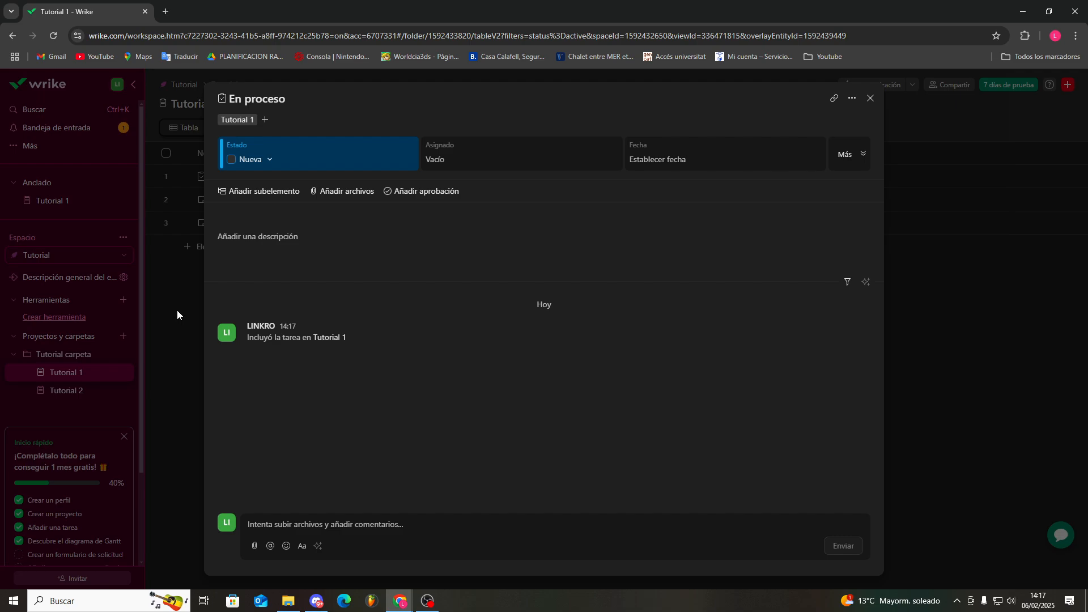
pyautogui.click(177, 311)
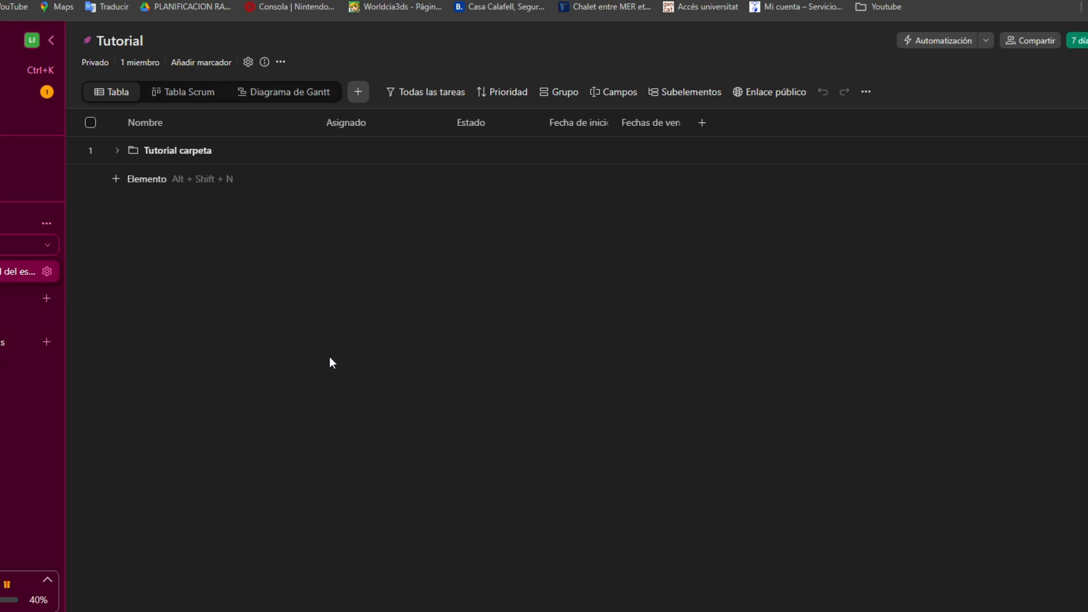
pyautogui.click(2, 390)
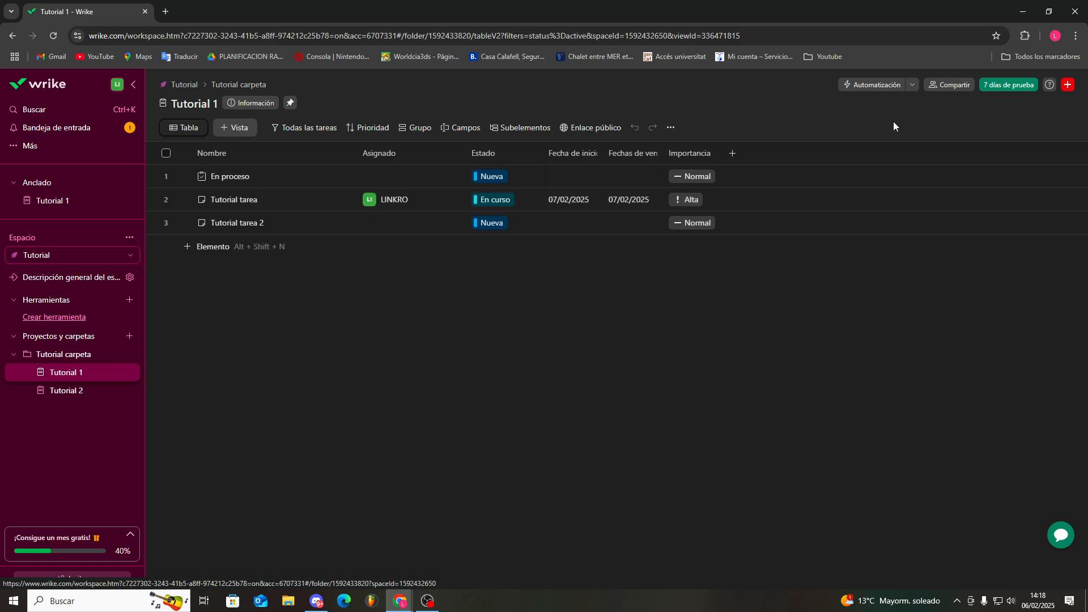
# - Start an email invitation to share the Tutorial 1 project, entering the invitee's email address and setting the user type to Contribuidor
pyautogui.click(953, 86)
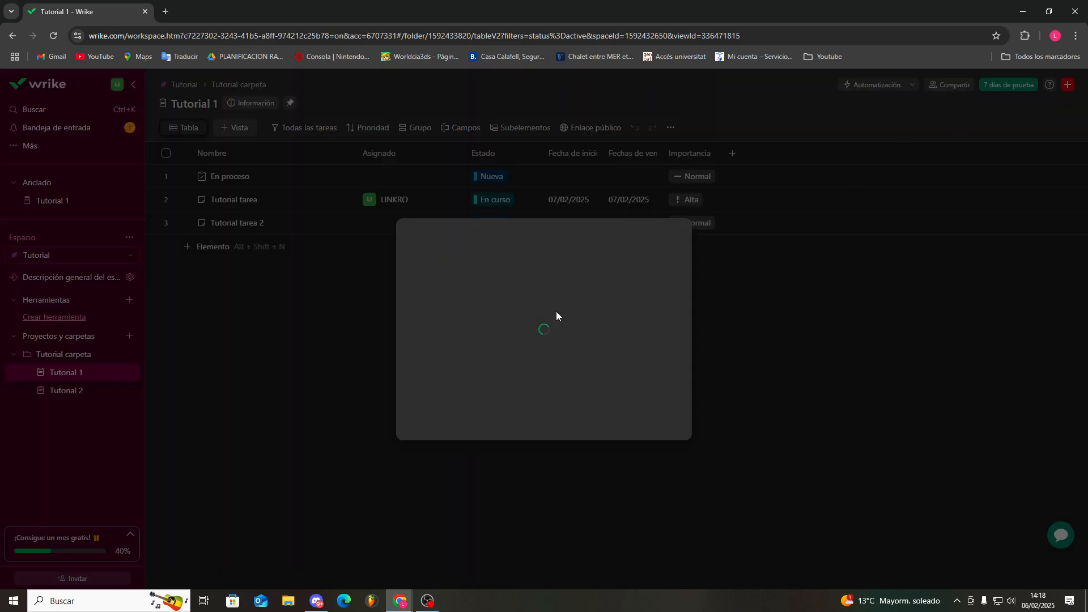
pyautogui.click(480, 268)
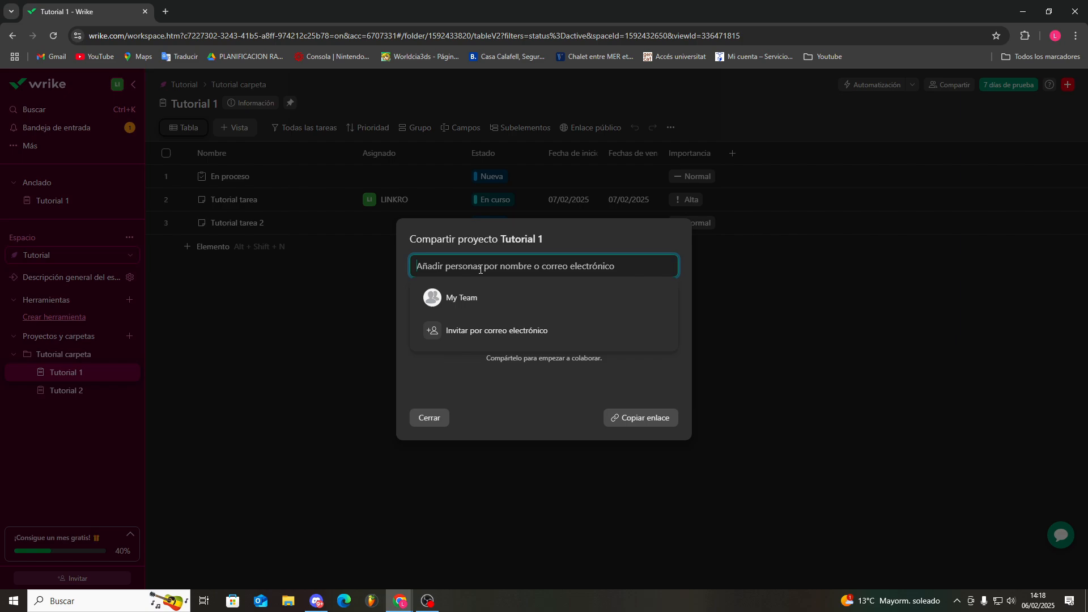
pyautogui.click(492, 333)
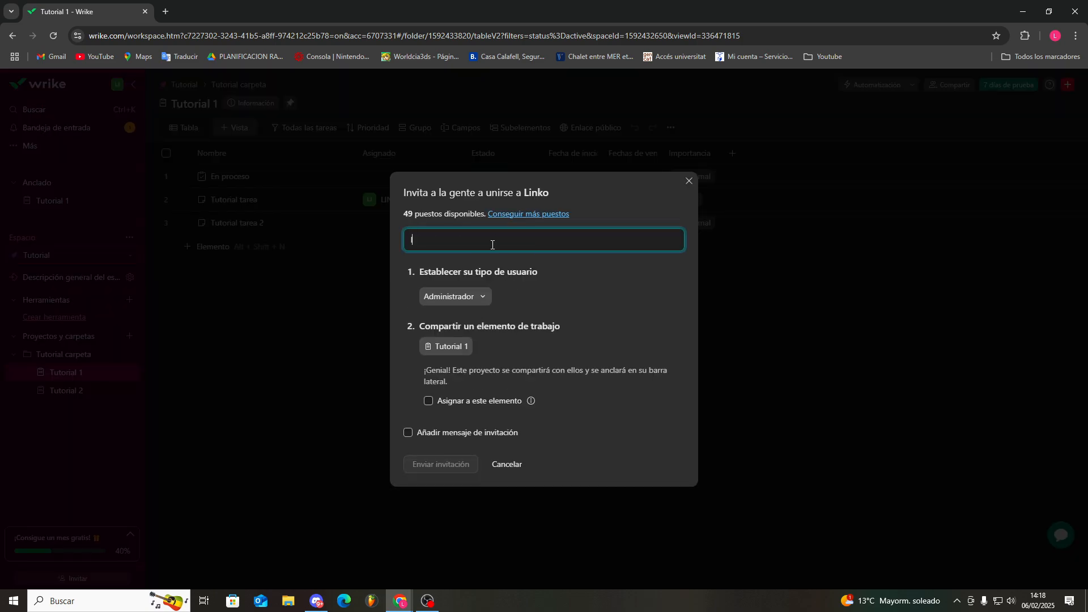
pyautogui.hotkey('ctrl', 'v')
pyautogui.click(469, 297)
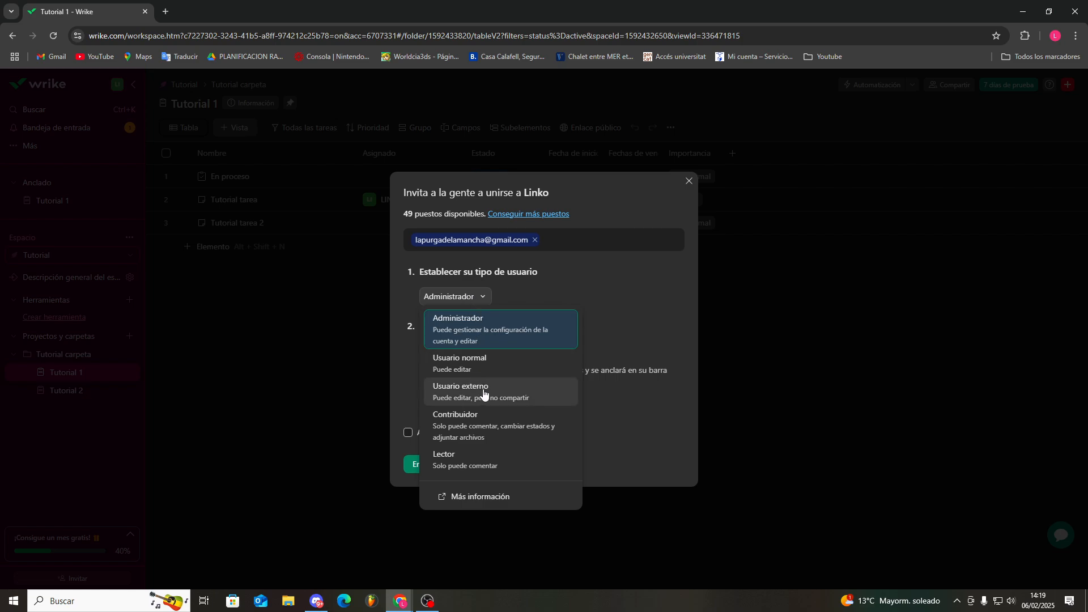
pyautogui.click(479, 425)
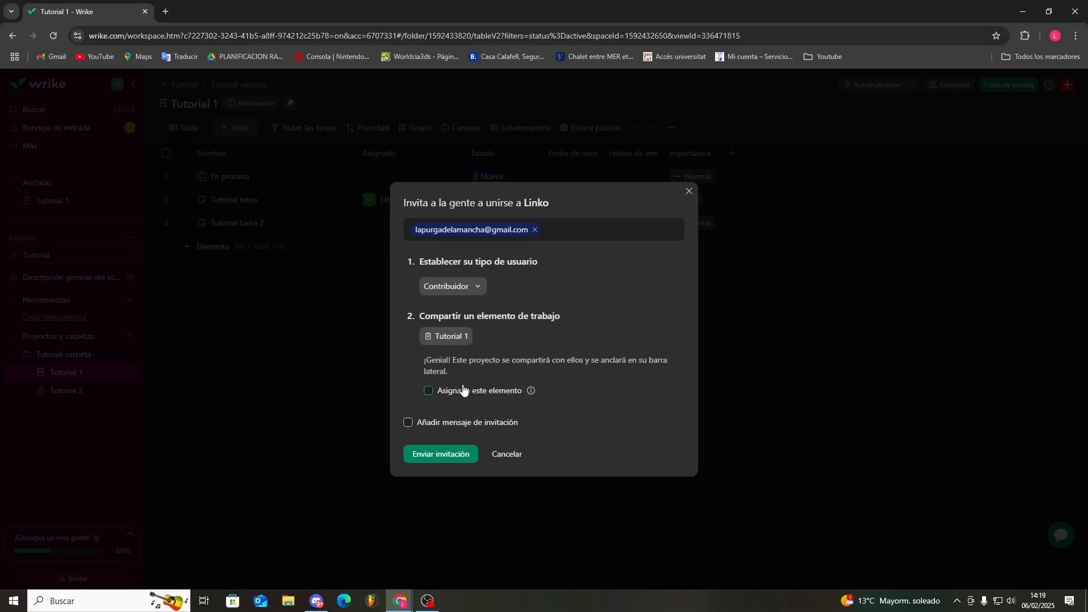
# - Add the invitation message "Buenas, aqui el nuevo proyecto", send the invitation and dismiss the confirmation
pyautogui.click(422, 424)
pyautogui.click(438, 417)
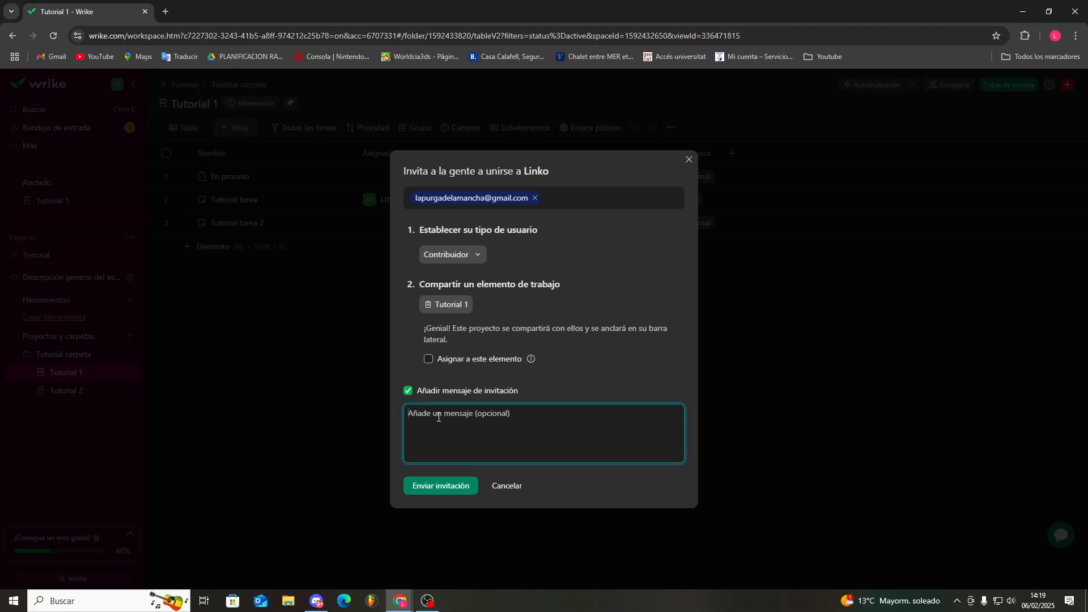
pyautogui.write('Nuevos, aqui el nuevo proyecto')
pyautogui.click(453, 487)
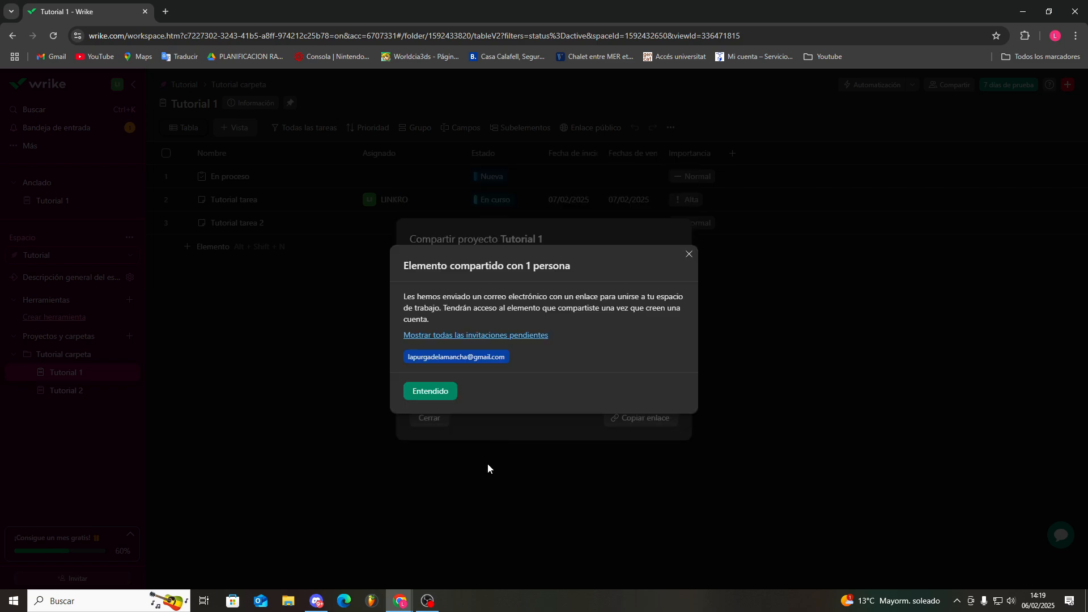
pyautogui.click(430, 394)
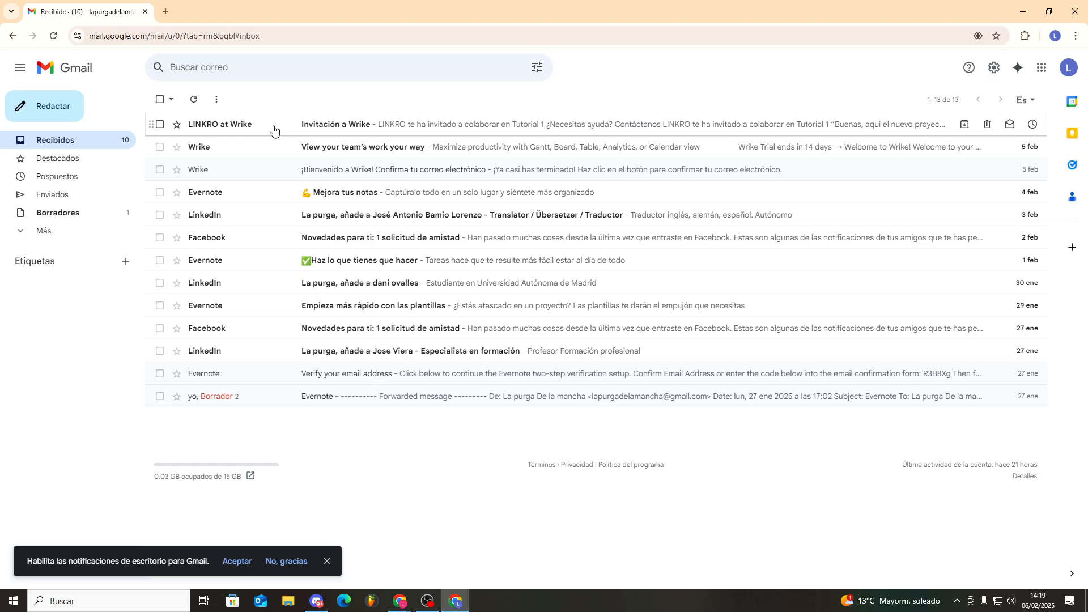
# - Accept the Wrike invitation from the invitee's Gmail inbox and open the shared Tutorial 1 project
pyautogui.click(273, 131)
pyautogui.scroll(-2, 495, 294)
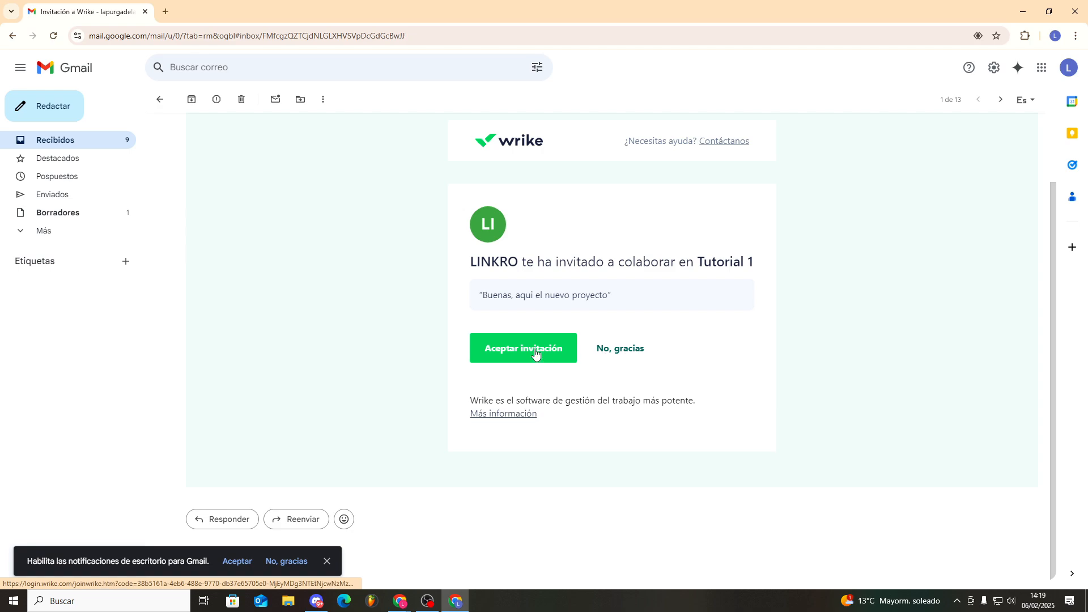
pyautogui.click(535, 352)
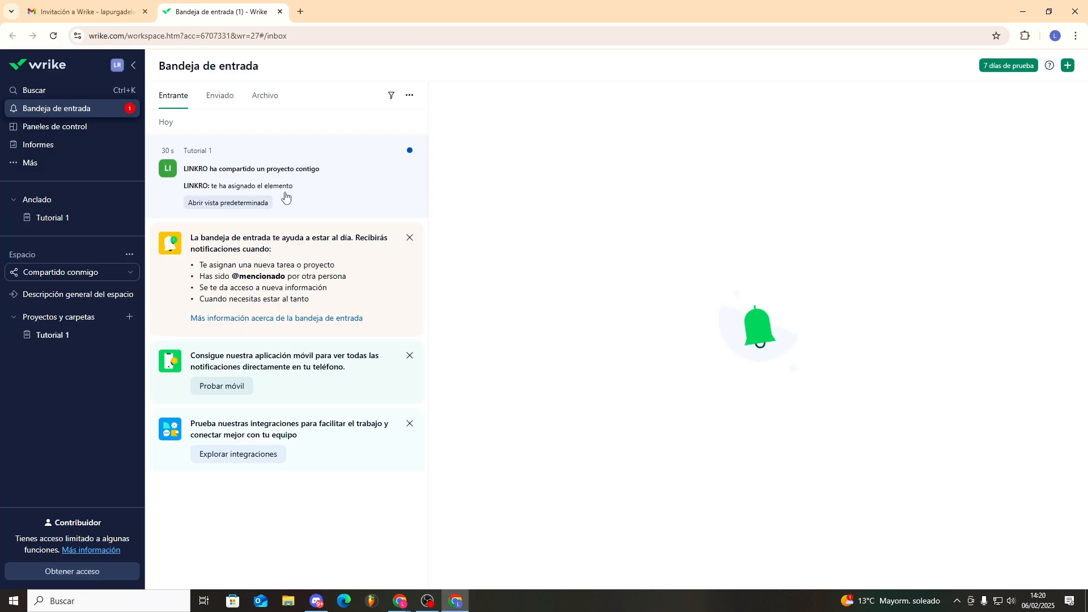
pyautogui.click(65, 223)
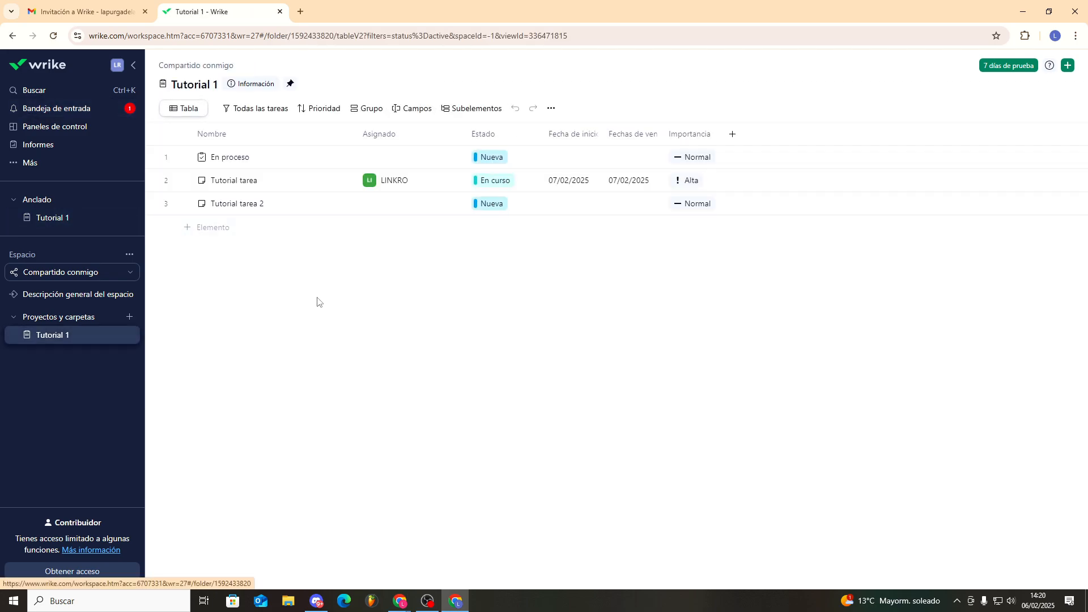
pyautogui.click(383, 162)
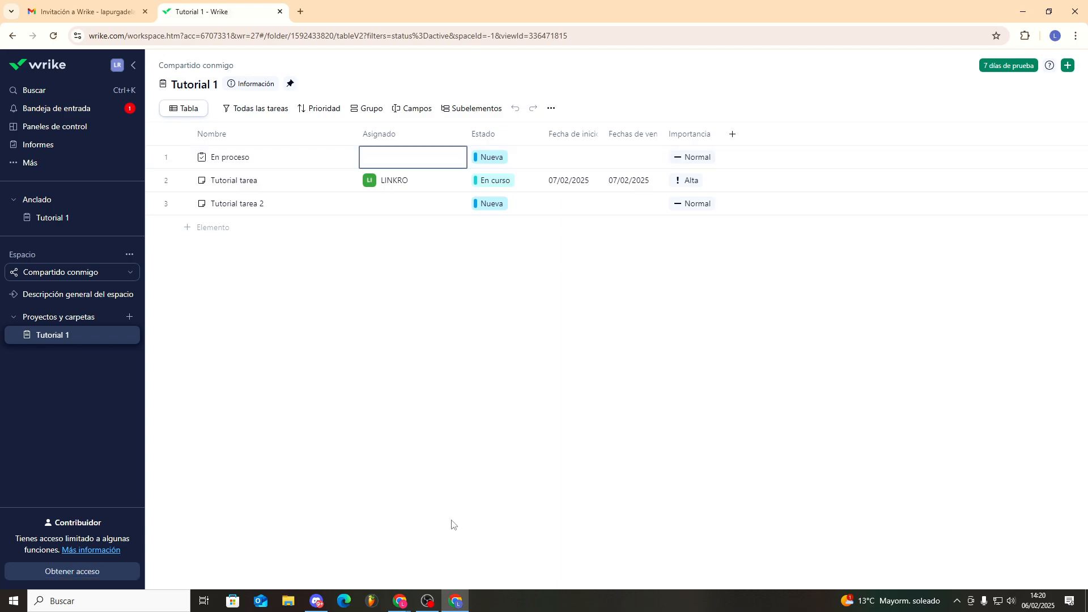
# - Switch back to the owner's Wrike window, close the sharing options and assign the En proceso item to the invited contributor
pyautogui.moveTo(400, 601)
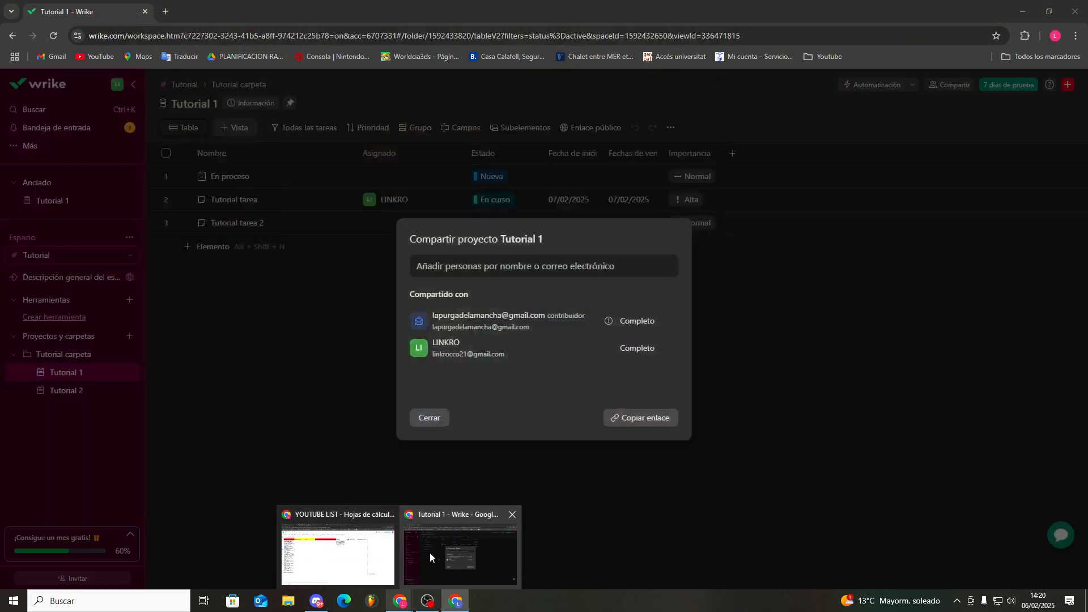
pyautogui.click(429, 552)
pyautogui.click(509, 482)
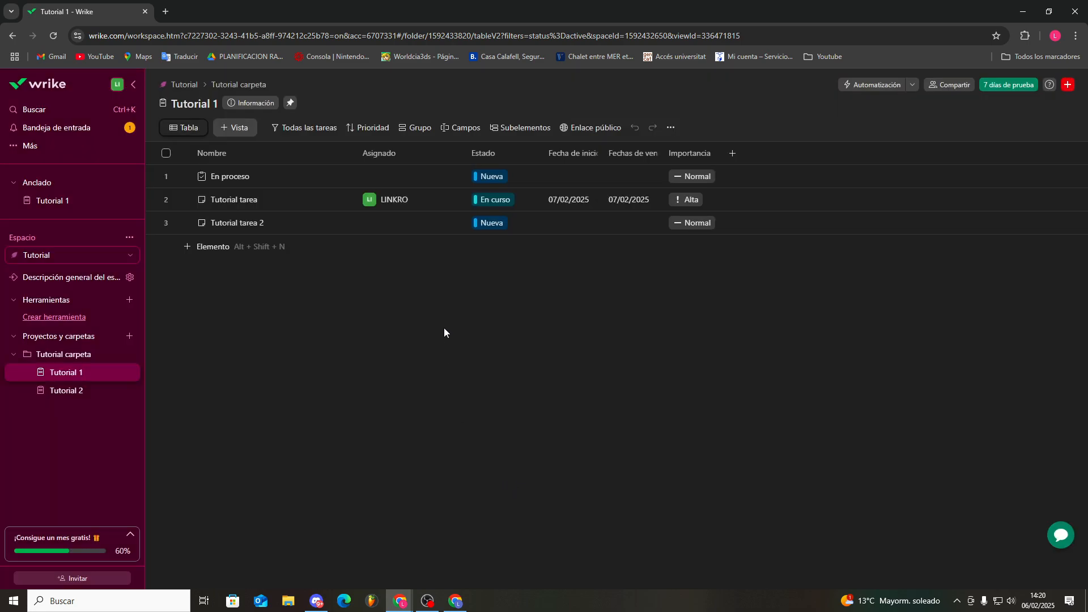
pyautogui.click(368, 203)
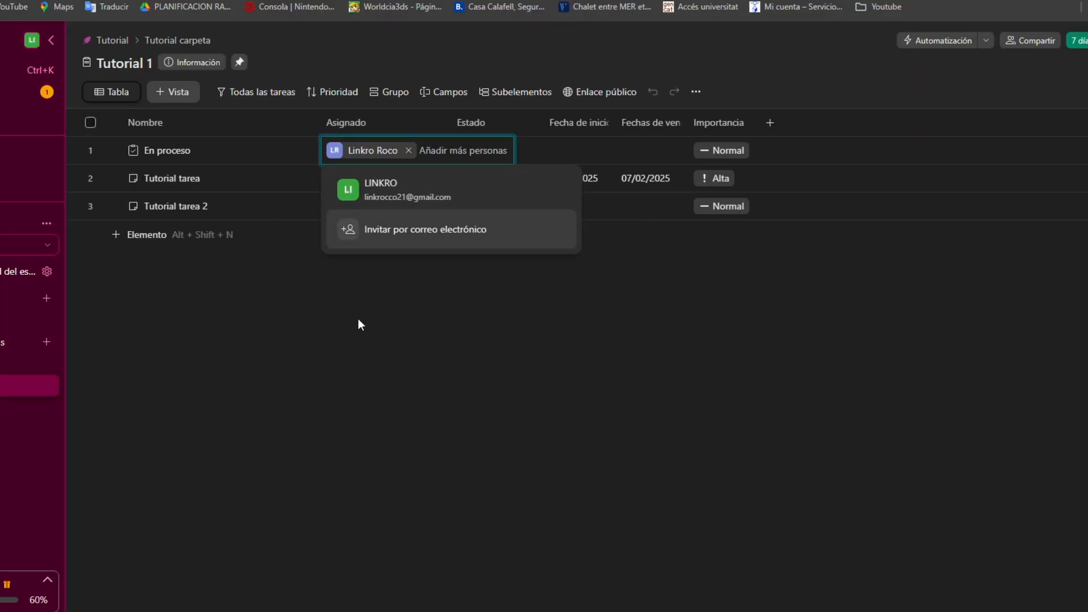
pyautogui.click(390, 318)
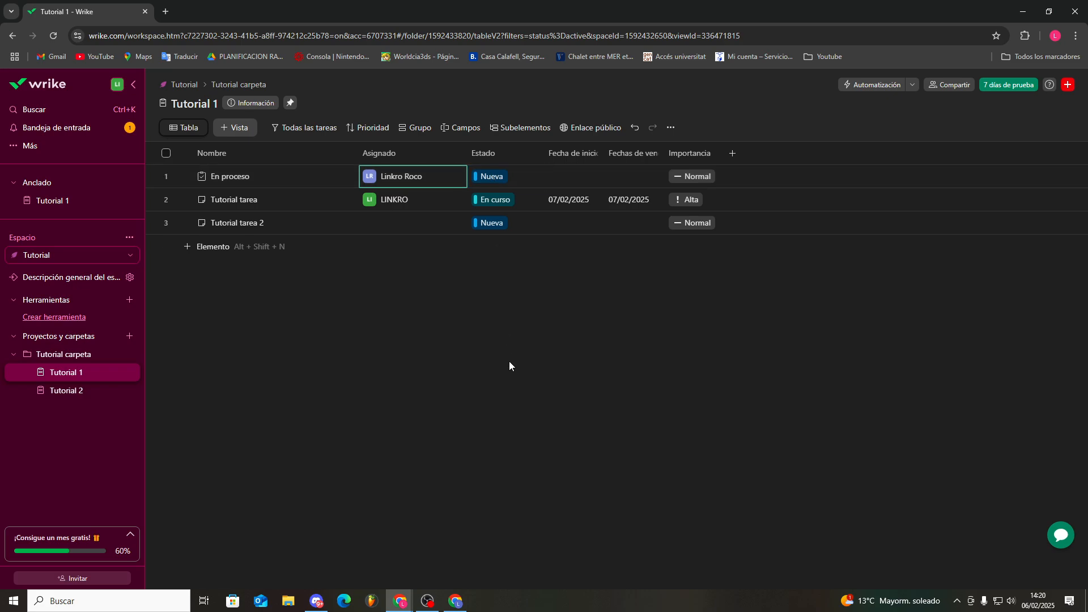
# - Switch to the contributor's Wrike window and set the En proceso item's status to Completado
pyautogui.click(456, 601)
pyautogui.click(487, 154)
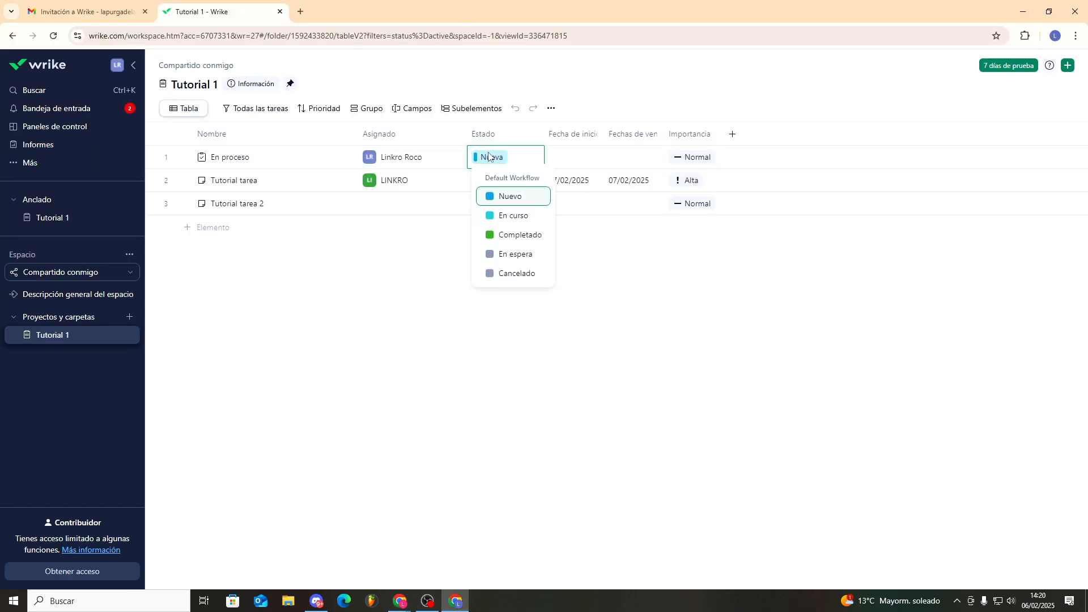
pyautogui.click(520, 236)
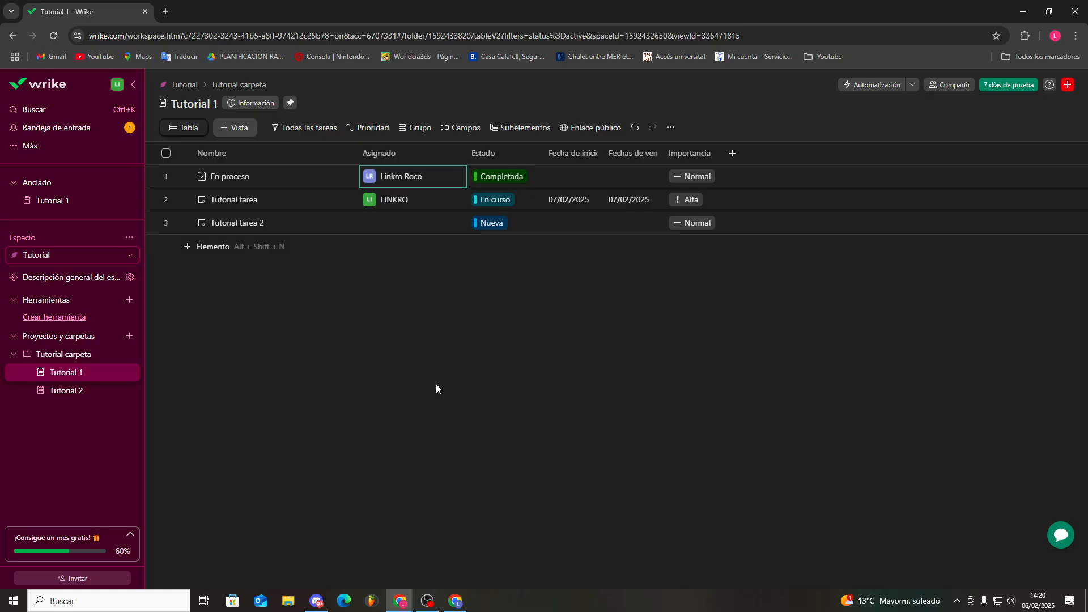
# - Review the item creation options in the owner's account and choose the option to invite people
pyautogui.click(1067, 85)
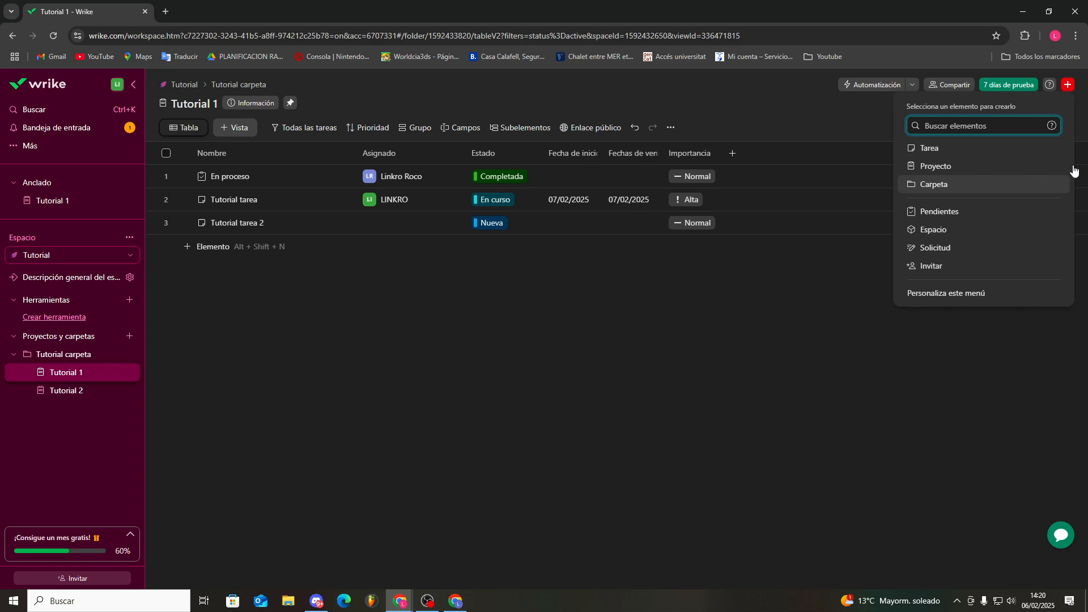
pyautogui.click(780, 124)
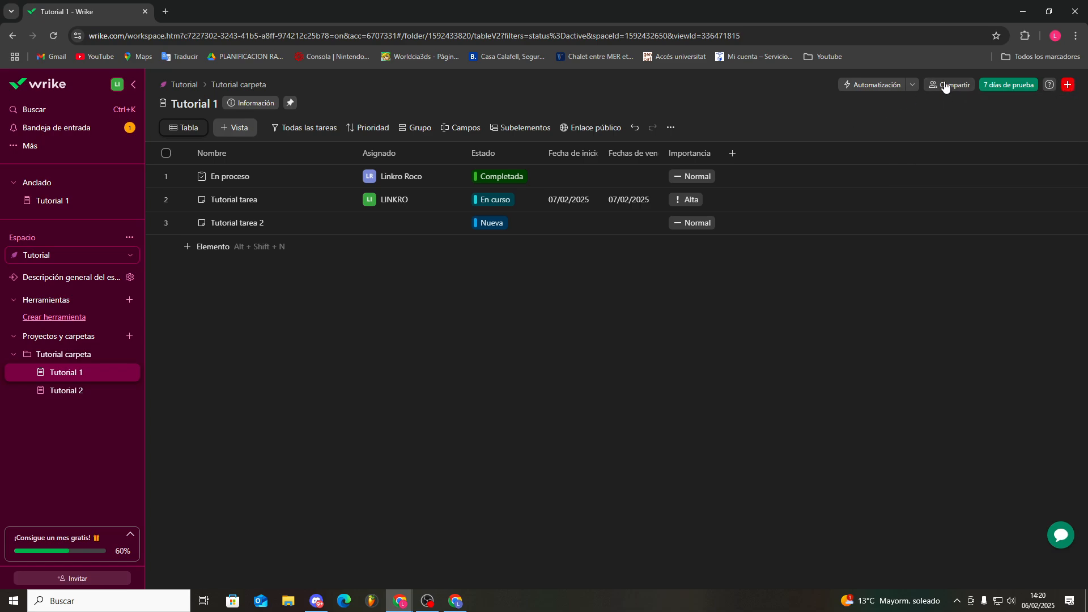
pyautogui.click(1068, 85)
pyautogui.click(929, 266)
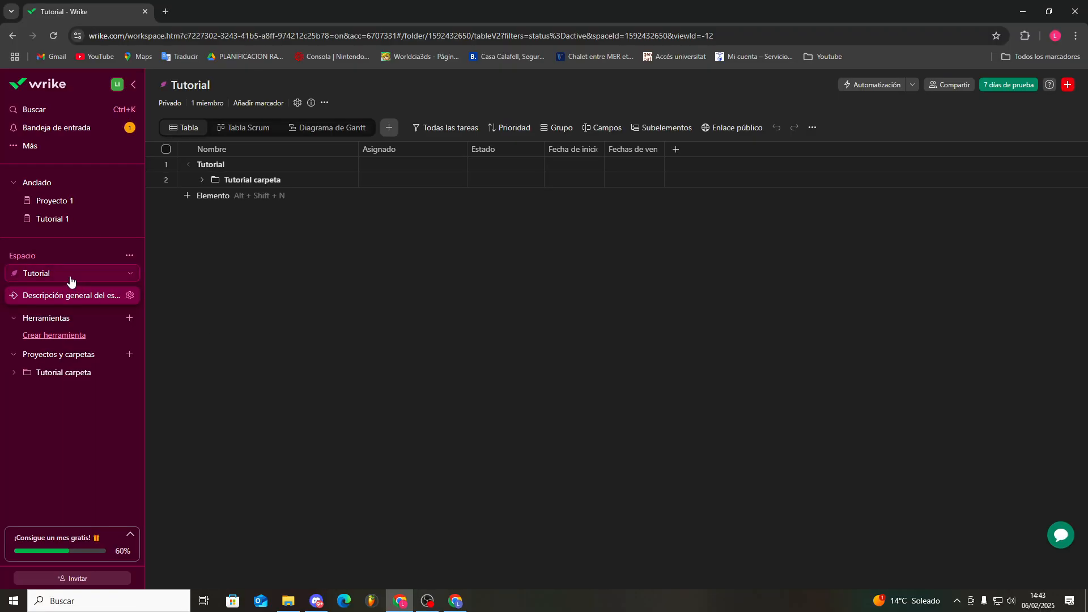
# - Create a calendar tool named Tutorial in the Tutorial space
pyautogui.click(70, 274)
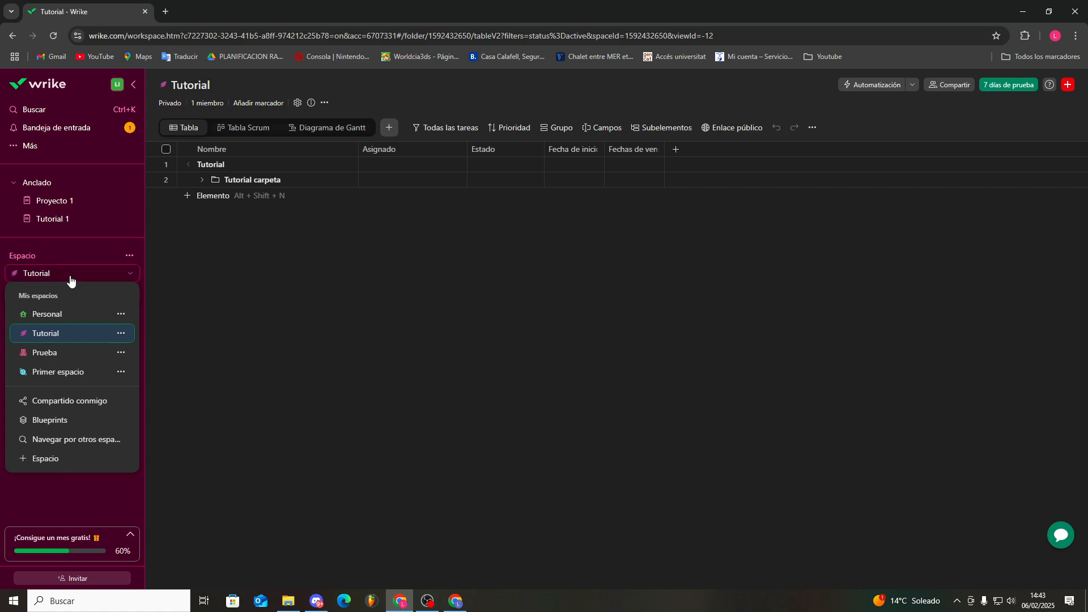
pyautogui.click(70, 277)
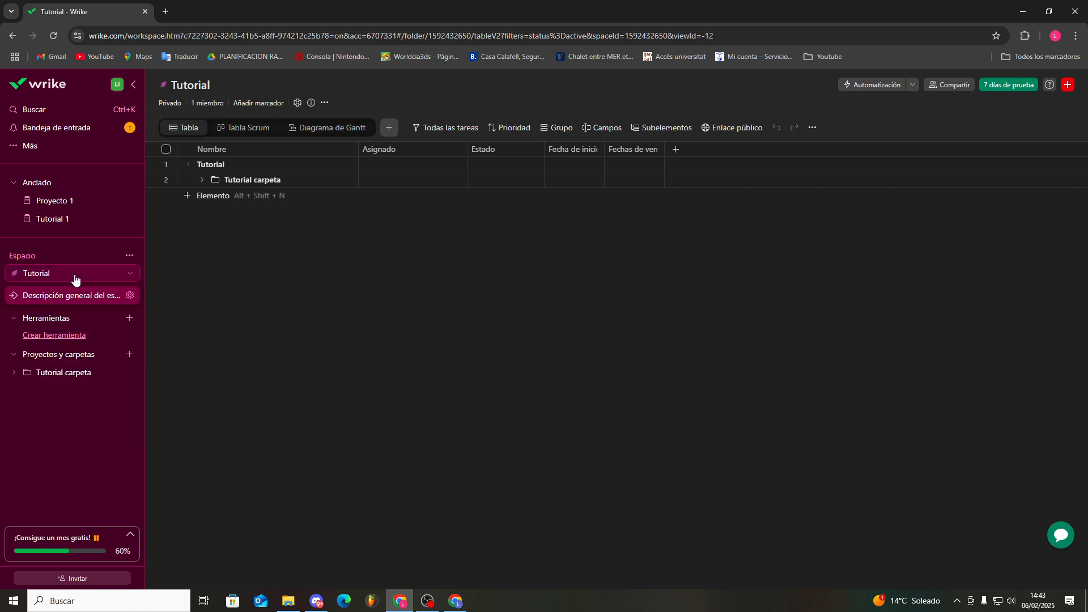
pyautogui.click(130, 318)
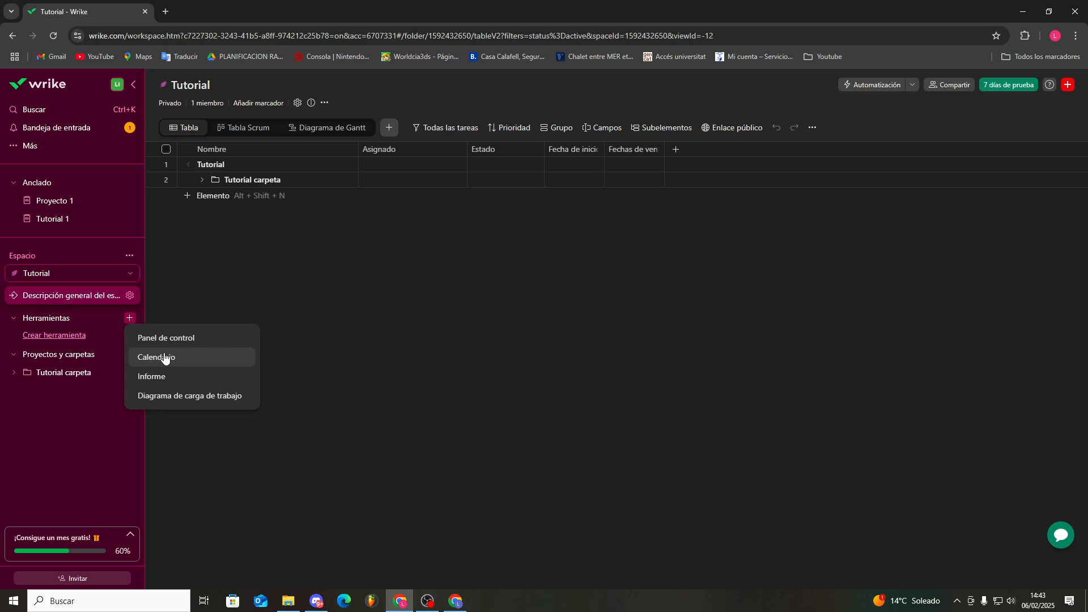
pyautogui.click(163, 357)
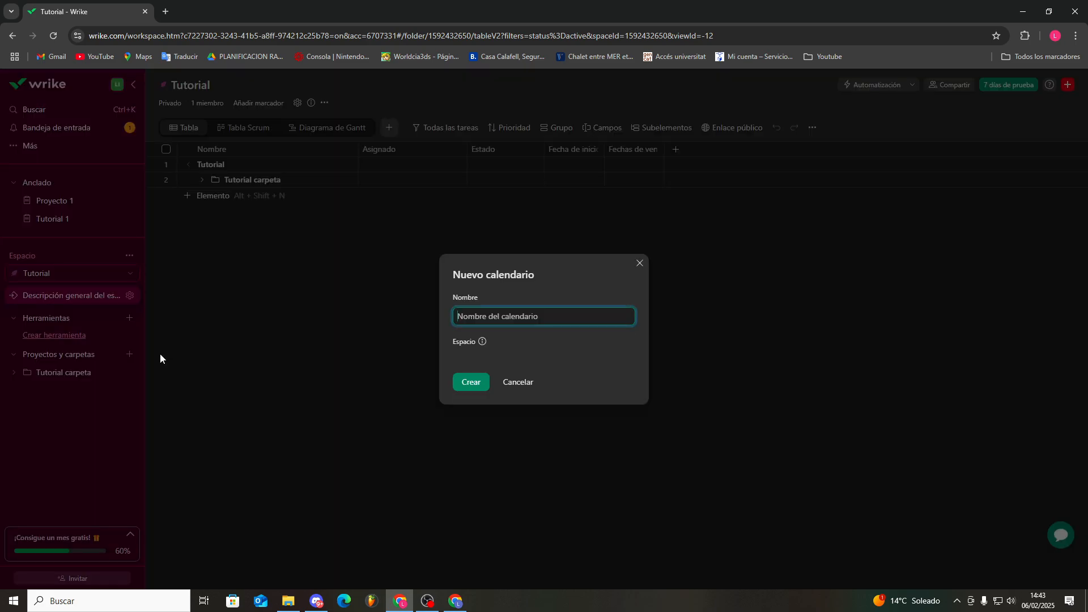
pyautogui.press('Return')
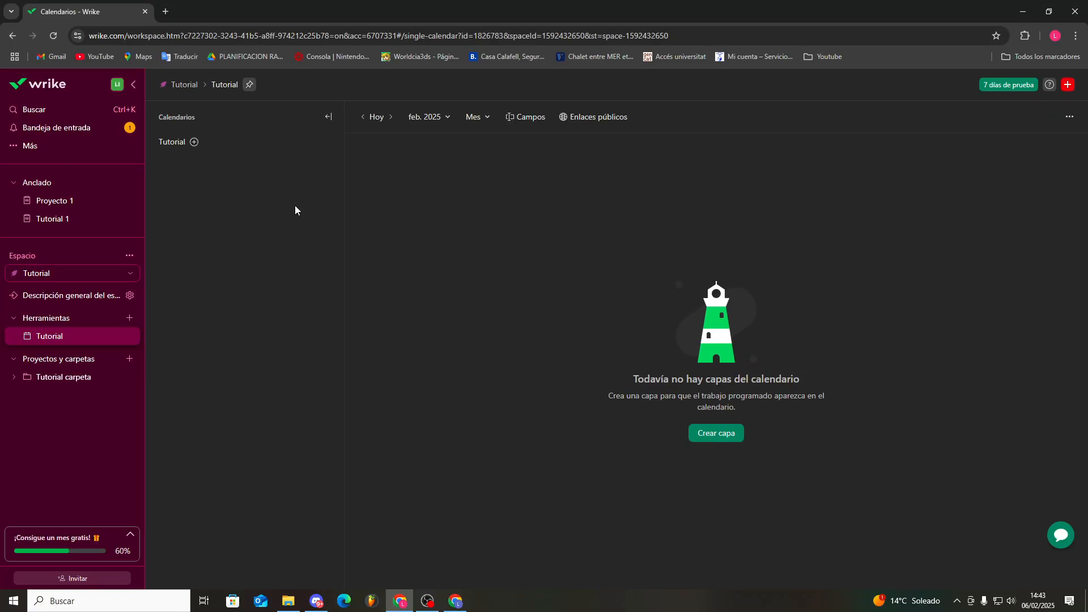
# - Start a new layer titled "Estado" in the Tutorial calendar, using the Tutorial space as task source and including subfolder tasks
pyautogui.click(193, 141)
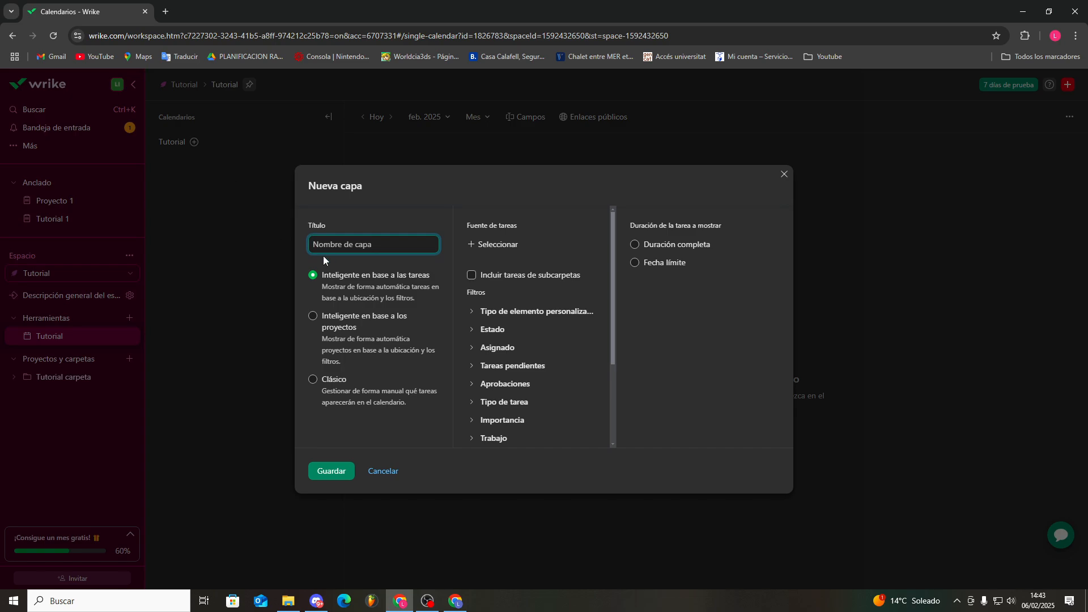
pyautogui.write('Estado')
pyautogui.click(483, 247)
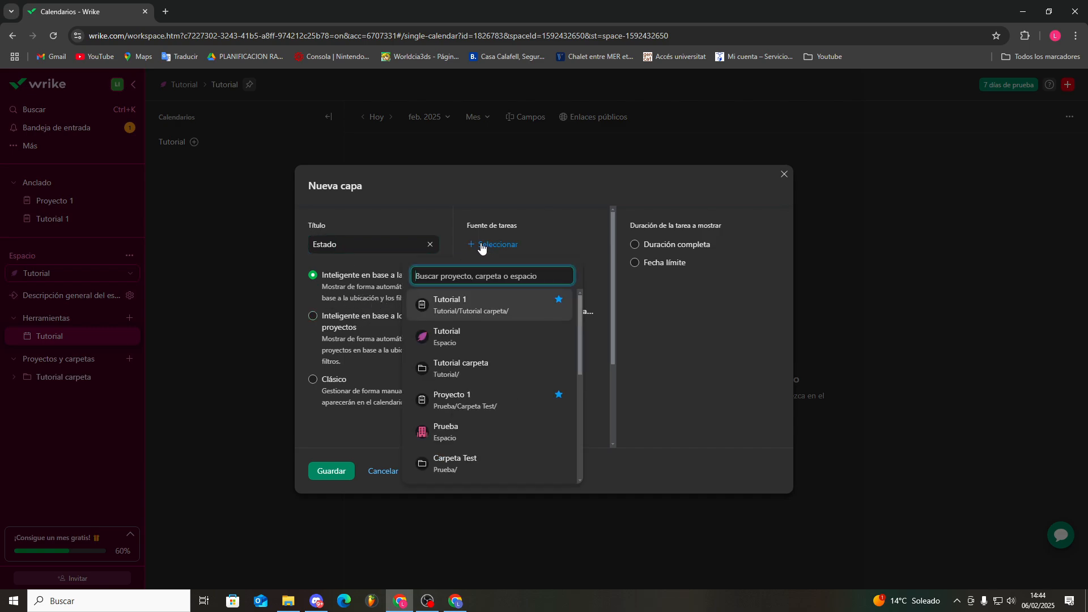
pyautogui.click(463, 341)
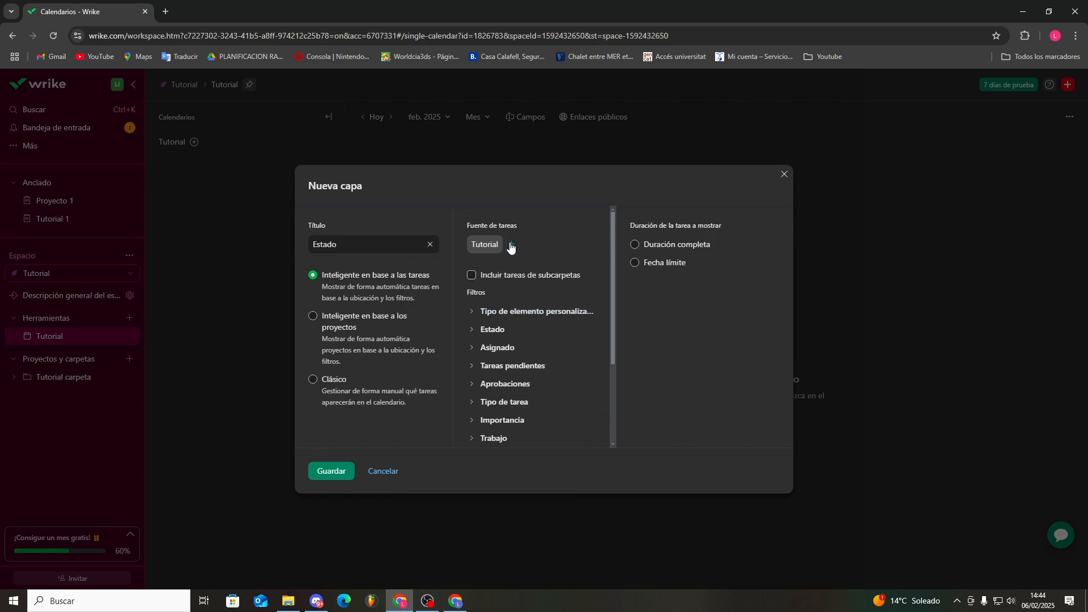
pyautogui.click(472, 275)
# - Filter the Estado layer to "Todo activo" tasks, show their full duration, and save the layer
pyautogui.scroll(-1, 478, 277)
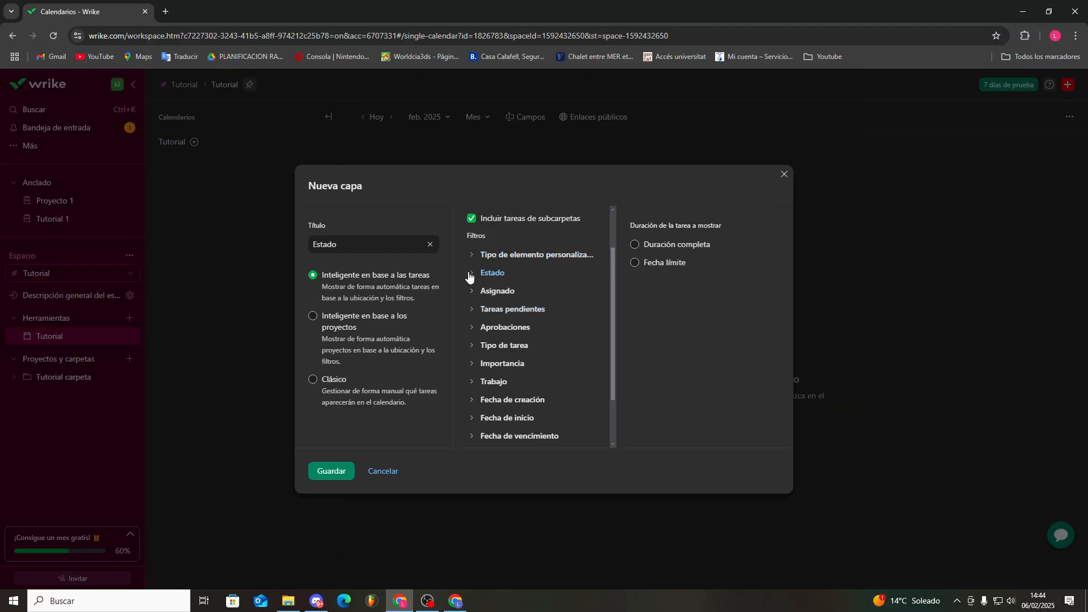
pyautogui.click(490, 274)
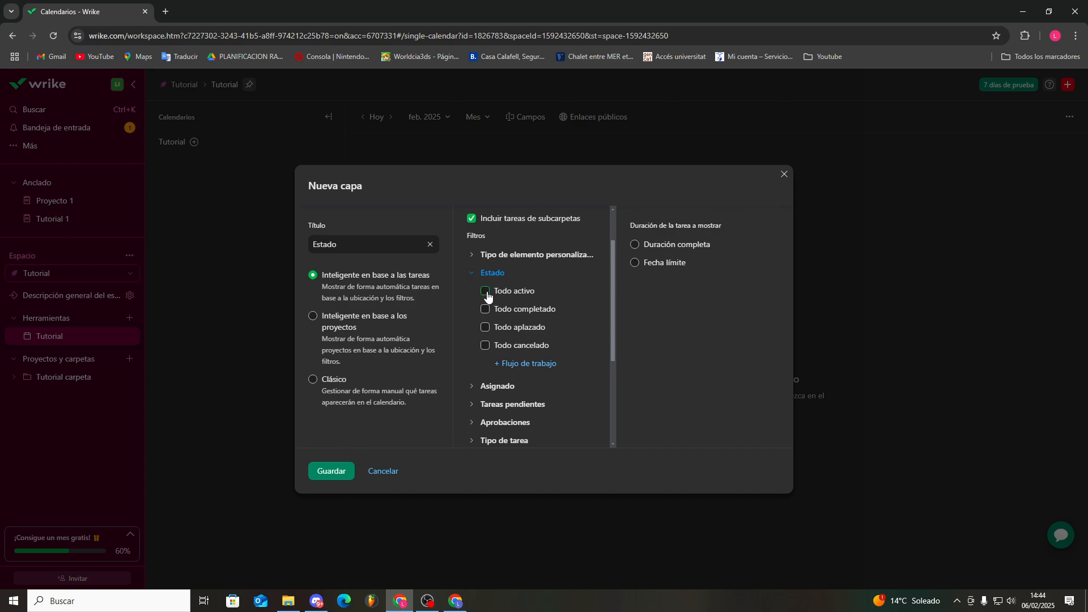
pyautogui.click(485, 292)
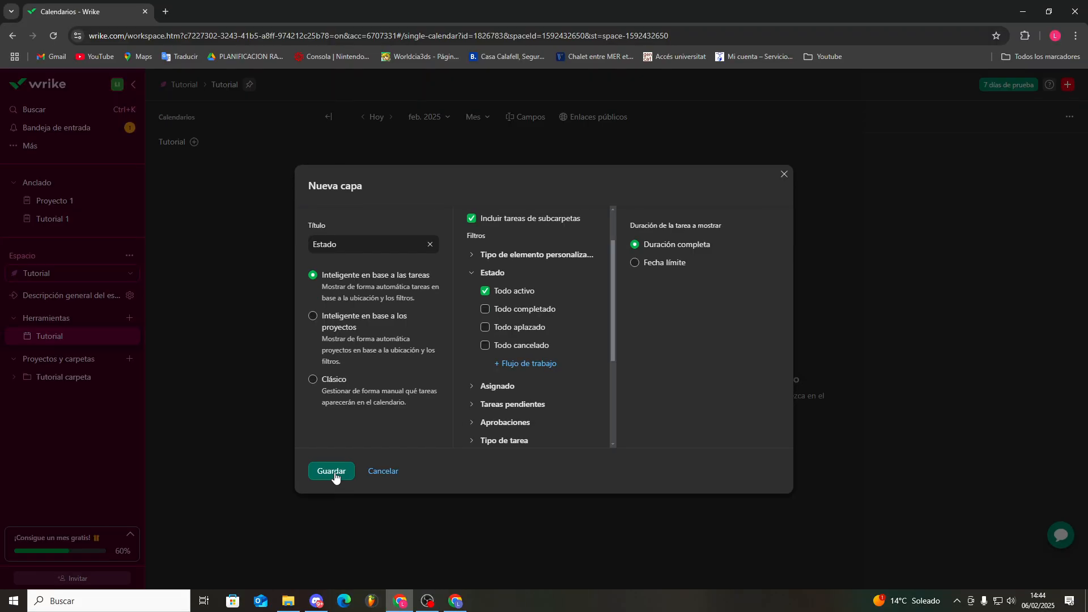
pyautogui.click(289, 504)
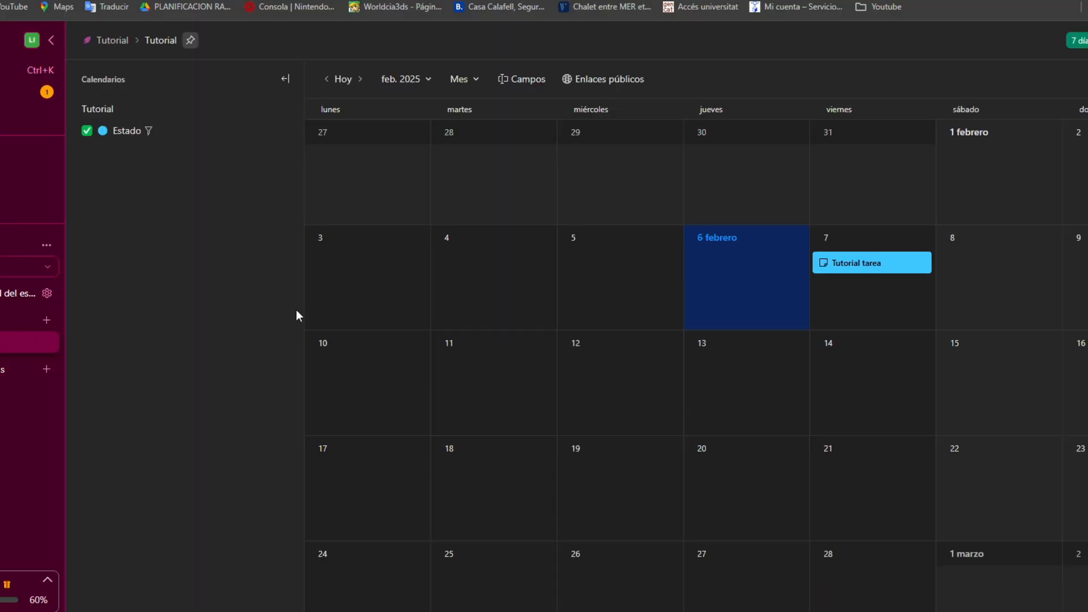
# - Switch to the Prueba space and open its Calendario prueba calendar
pyautogui.click(11, 267)
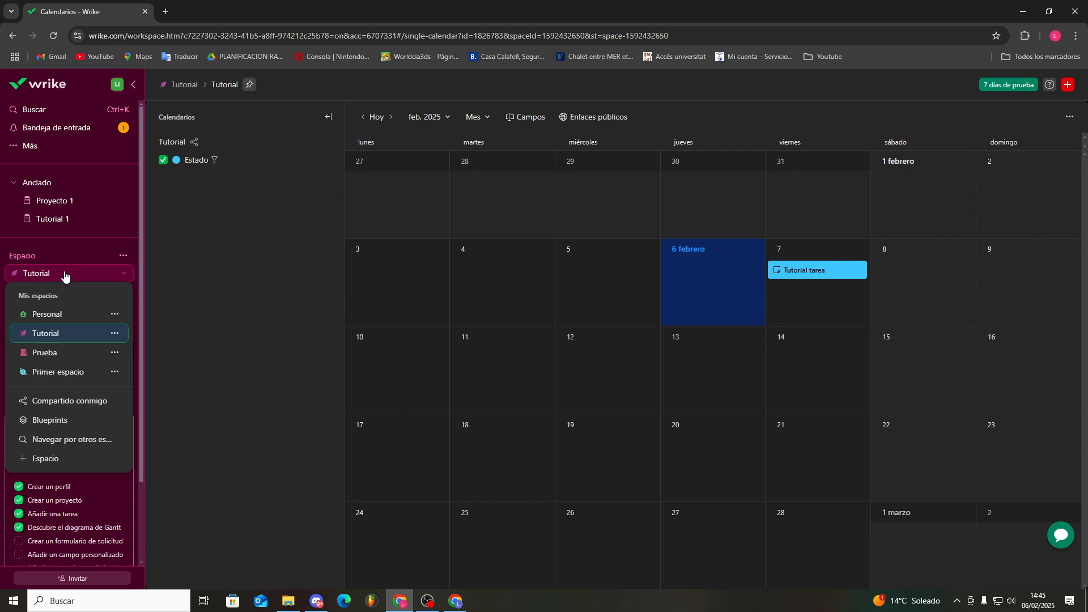
pyautogui.click(67, 354)
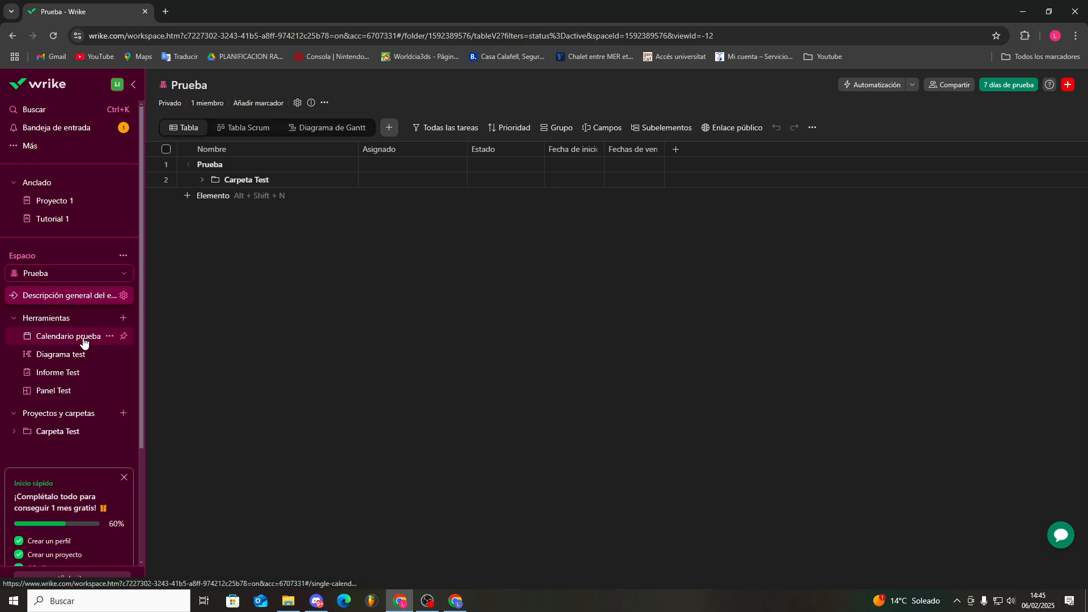
pyautogui.click(82, 339)
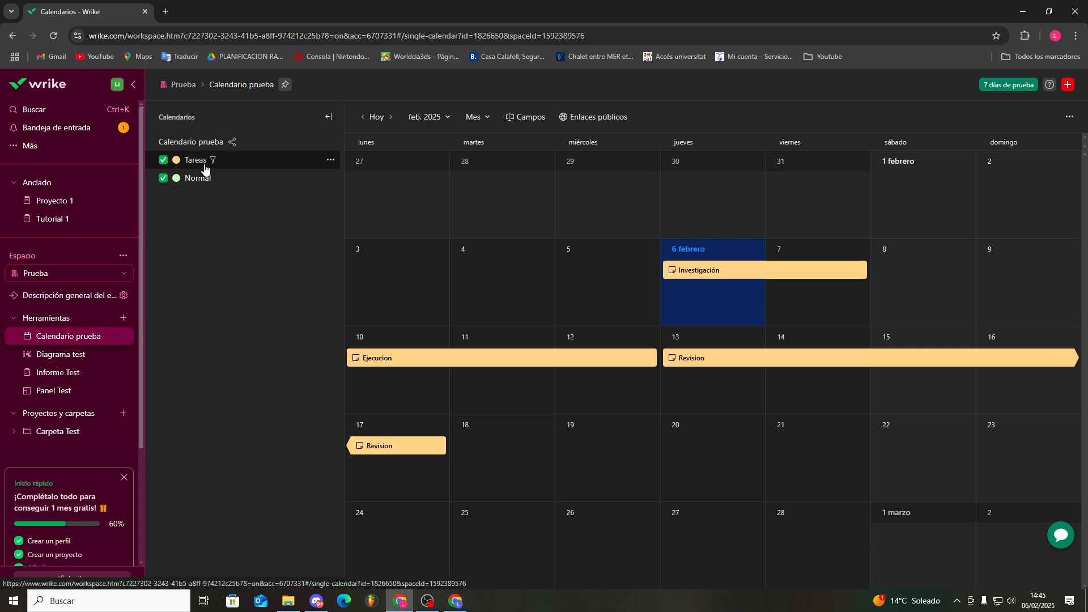
# - Toggle the Tareas layer's visibility off and back on, reviewing its task source and filter settings in between
pyautogui.click(164, 163)
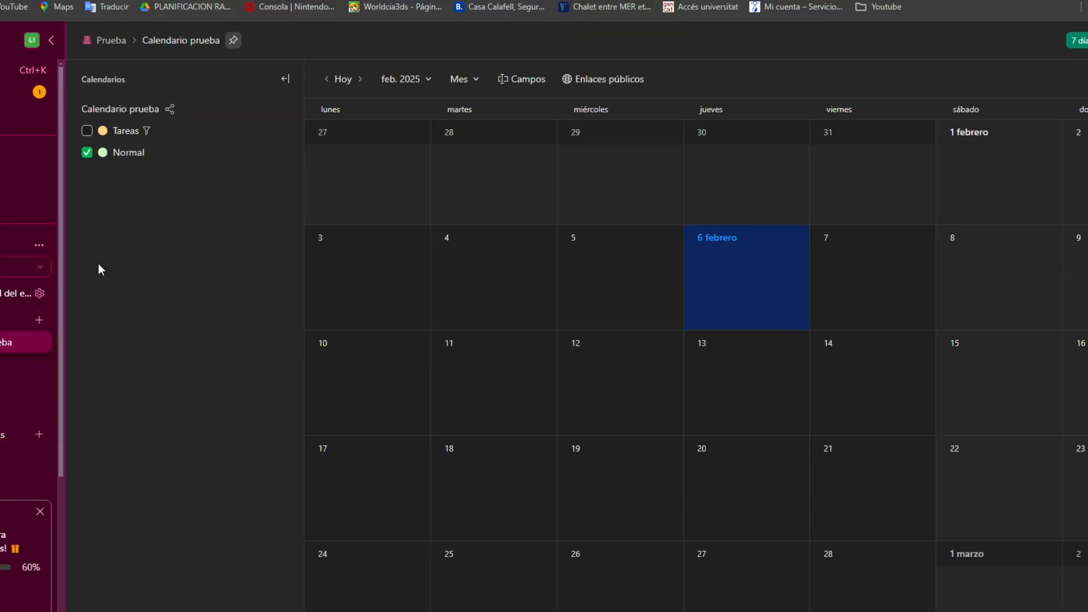
pyautogui.click(287, 131)
pyautogui.moveTo(334, 212)
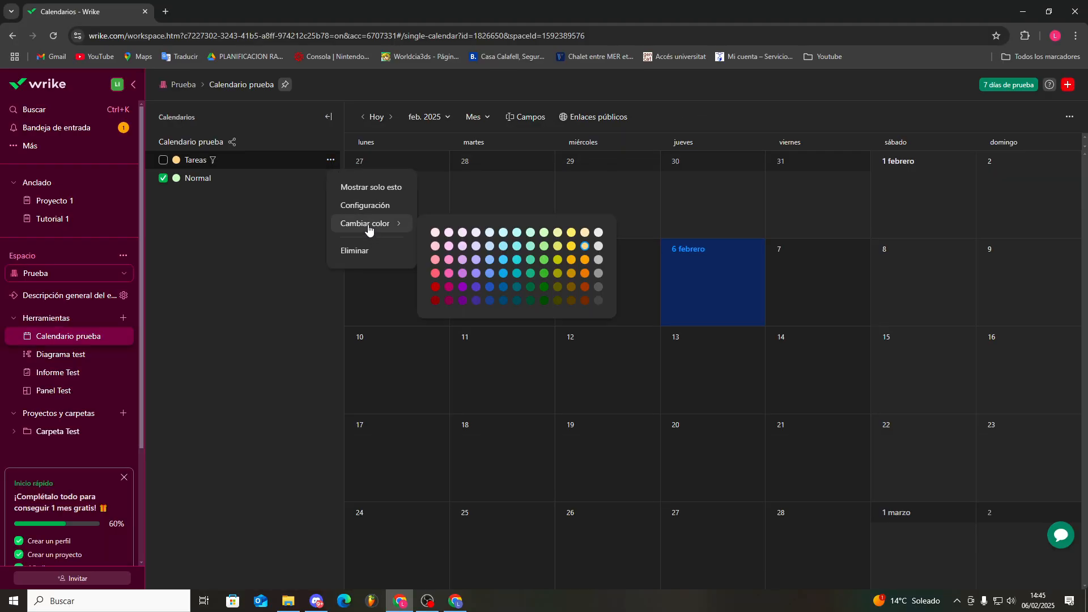
pyautogui.click(352, 207)
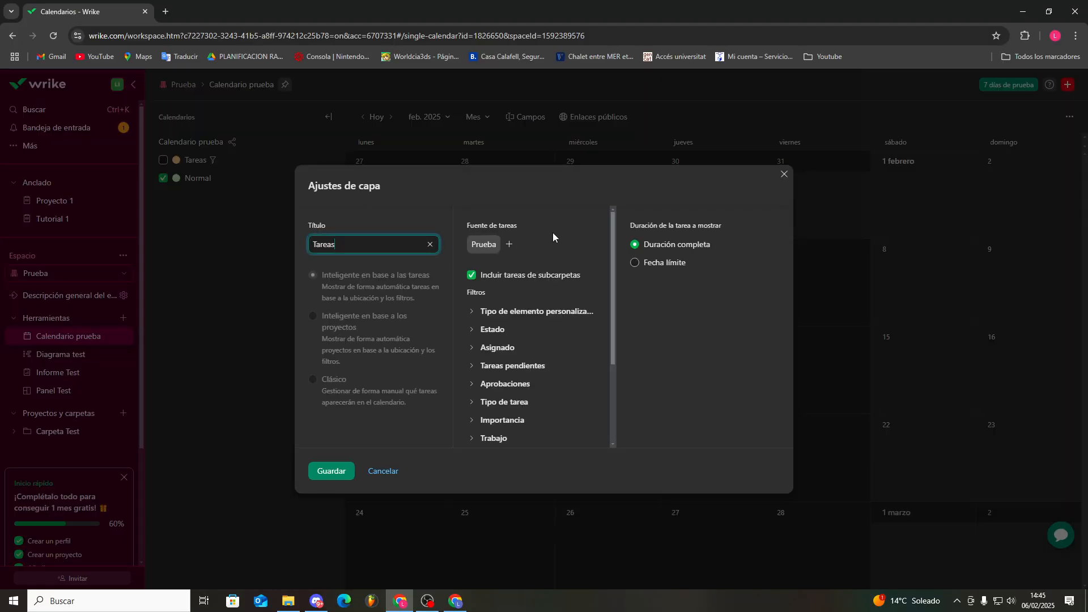
pyautogui.scroll(-1, 518, 329)
pyautogui.click(509, 255)
pyautogui.click(510, 255)
pyautogui.scroll(1, 568, 311)
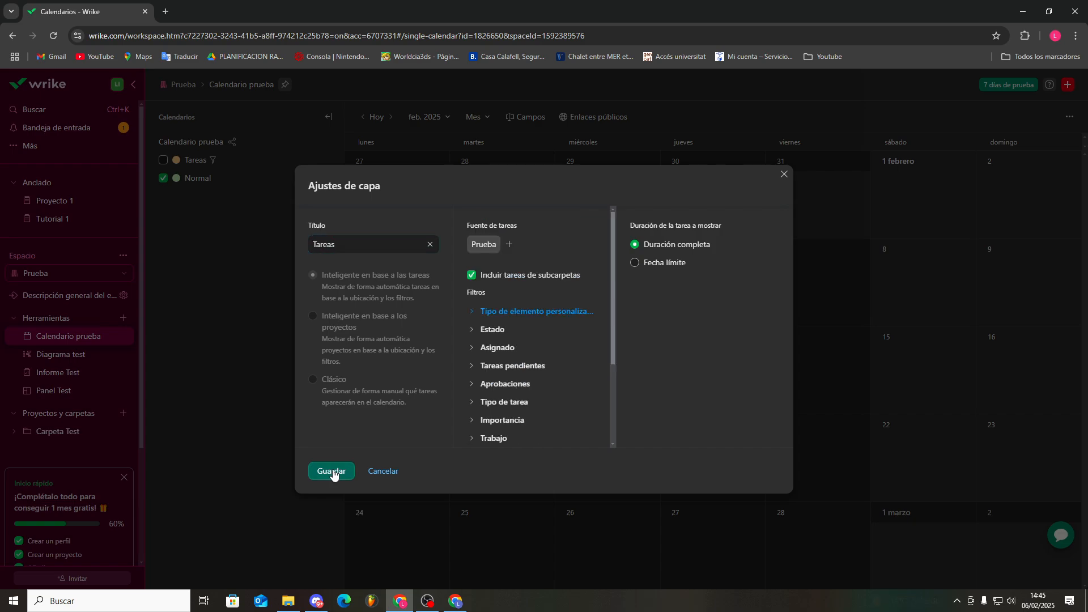
pyautogui.click(330, 471)
pyautogui.click(164, 160)
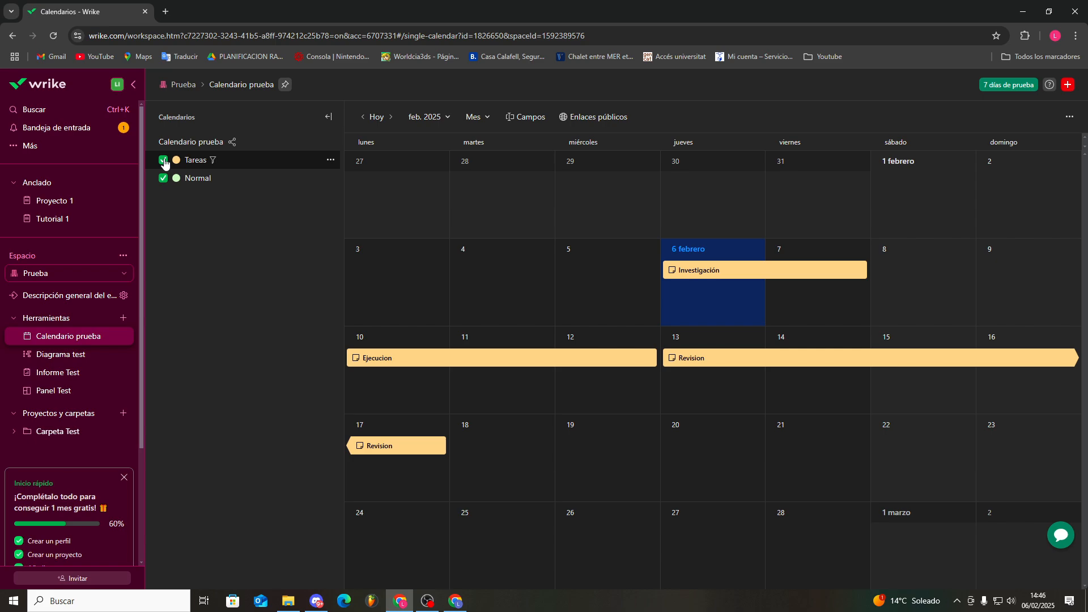
# - Expand the Carpeta Test folder and view its Proyecto 1
pyautogui.click(51, 434)
pyautogui.click(65, 451)
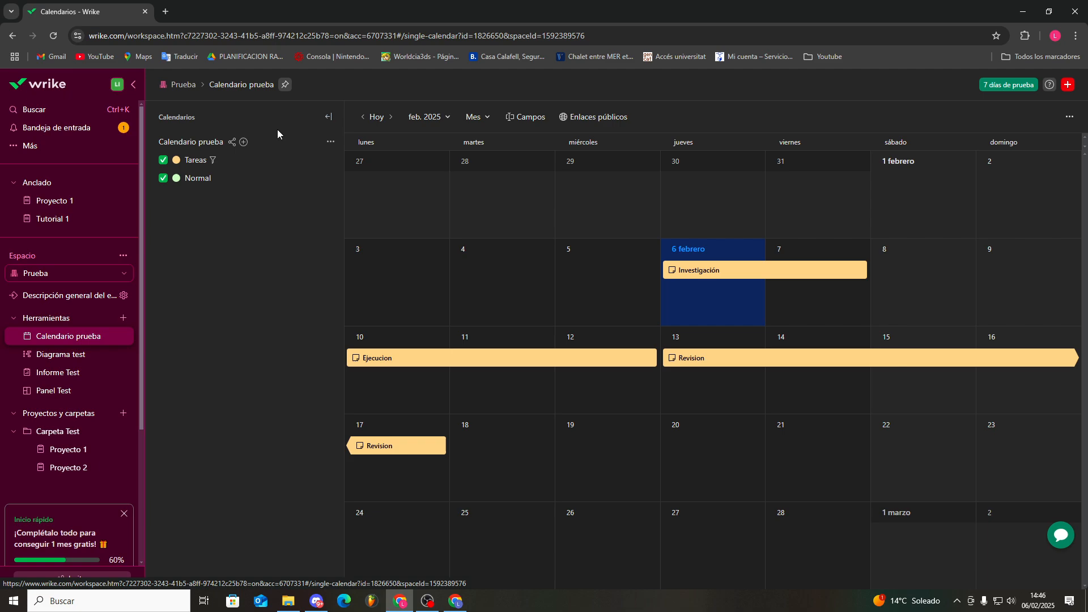
# - Start a new layer titled "dia 10 Enero" in Calendario prueba, with the Prueba space as task source
pyautogui.click(233, 142)
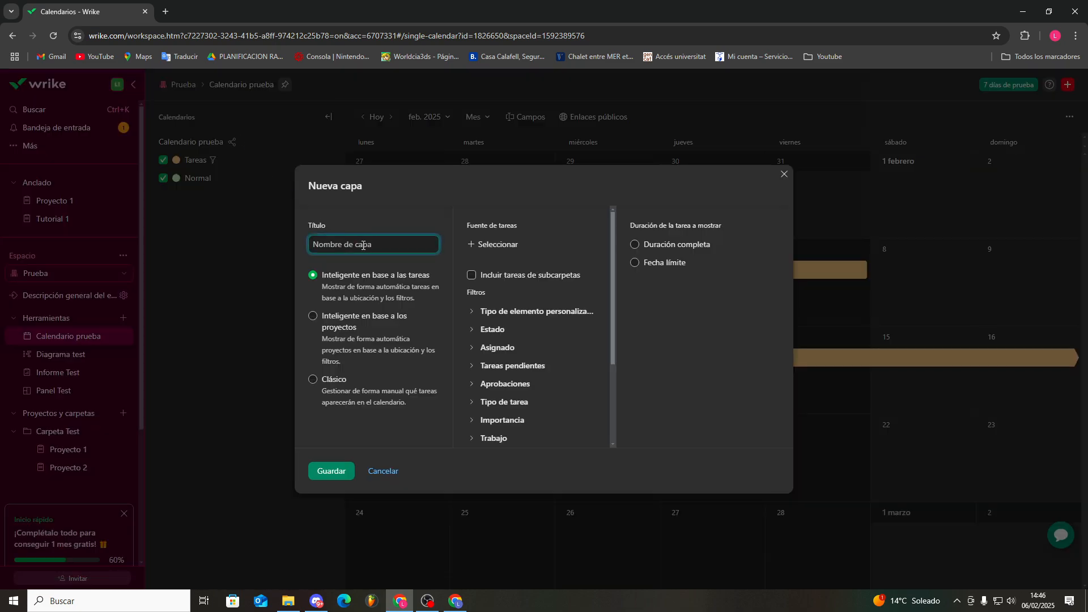
pyautogui.write('dia 10 Enero')
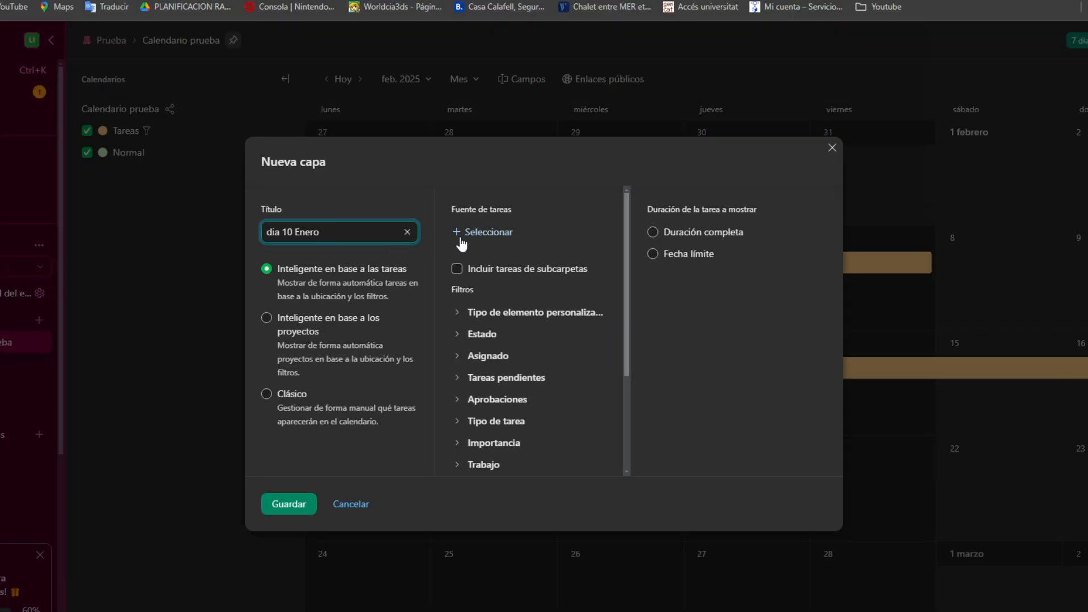
pyautogui.click(494, 244)
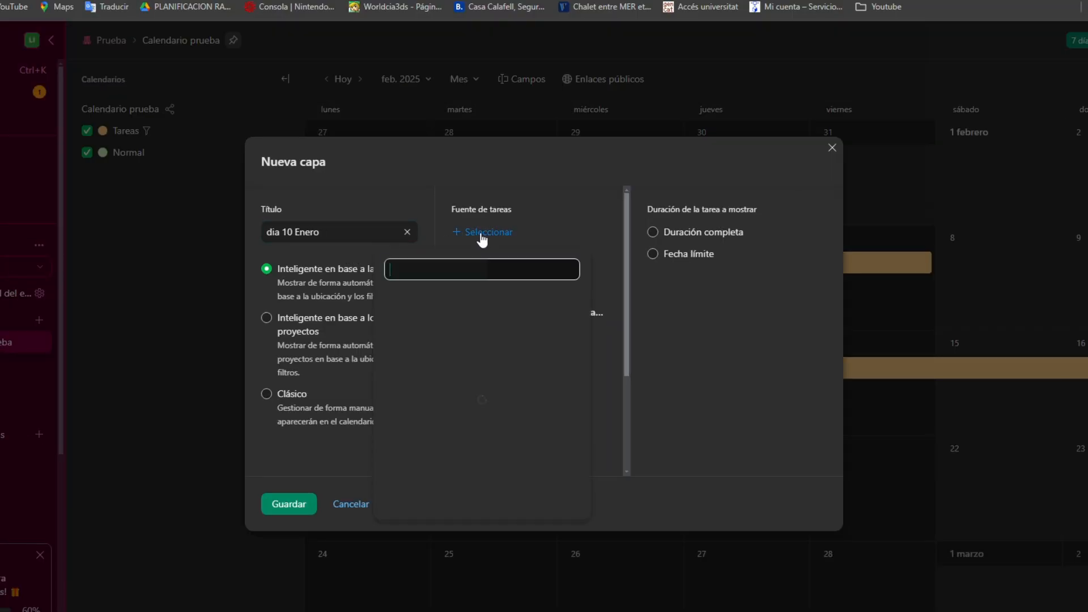
pyautogui.click(425, 456)
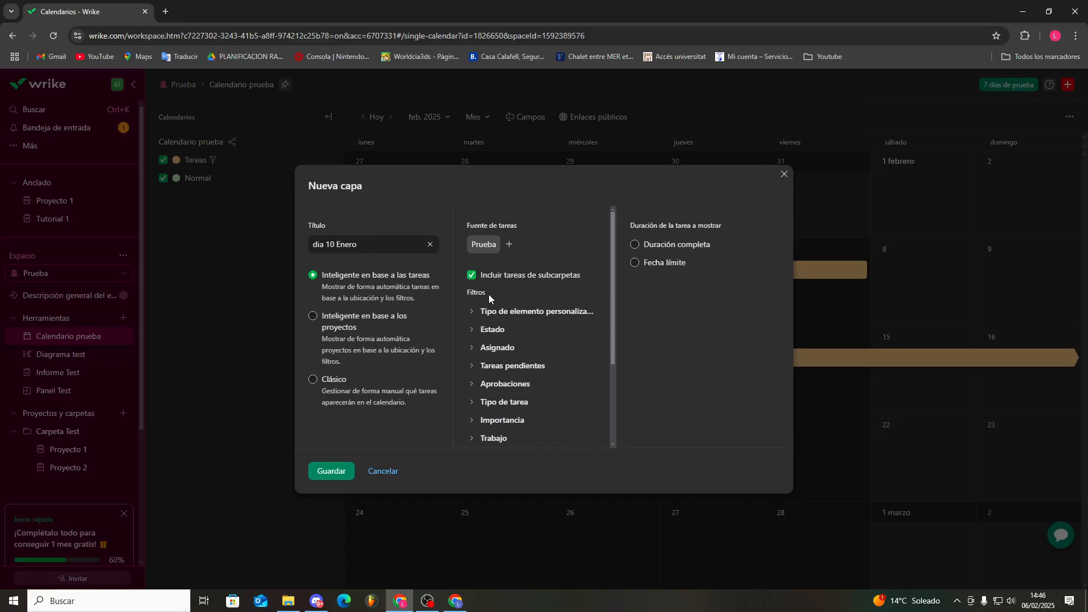
# - Filter the new layer to tasks whose Fecha de inicio is "Esta semana"
pyautogui.scroll(-2, 477, 334)
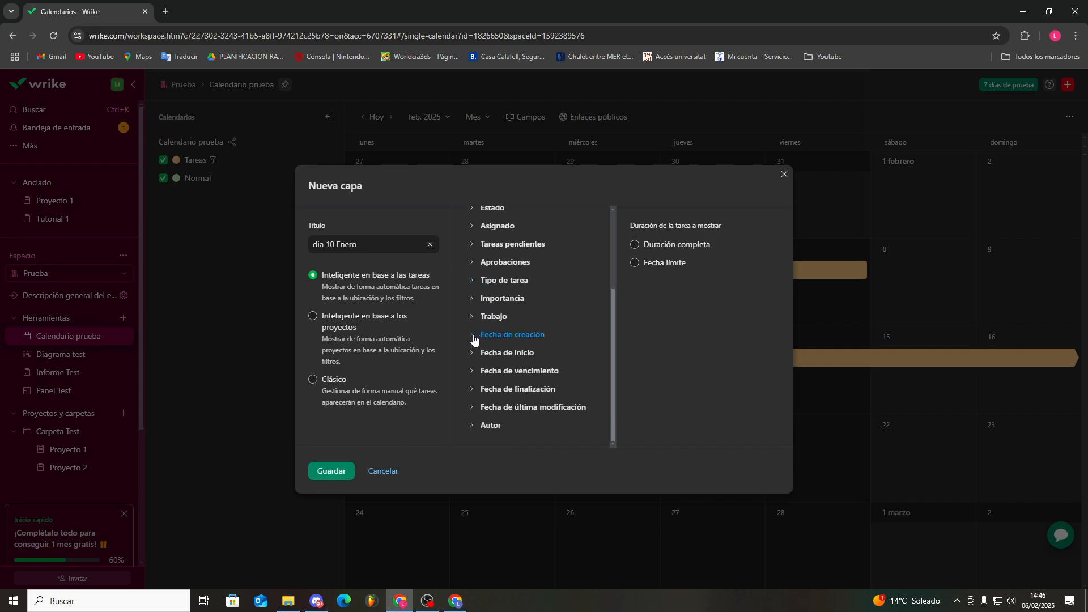
pyautogui.click(482, 354)
pyautogui.click(530, 372)
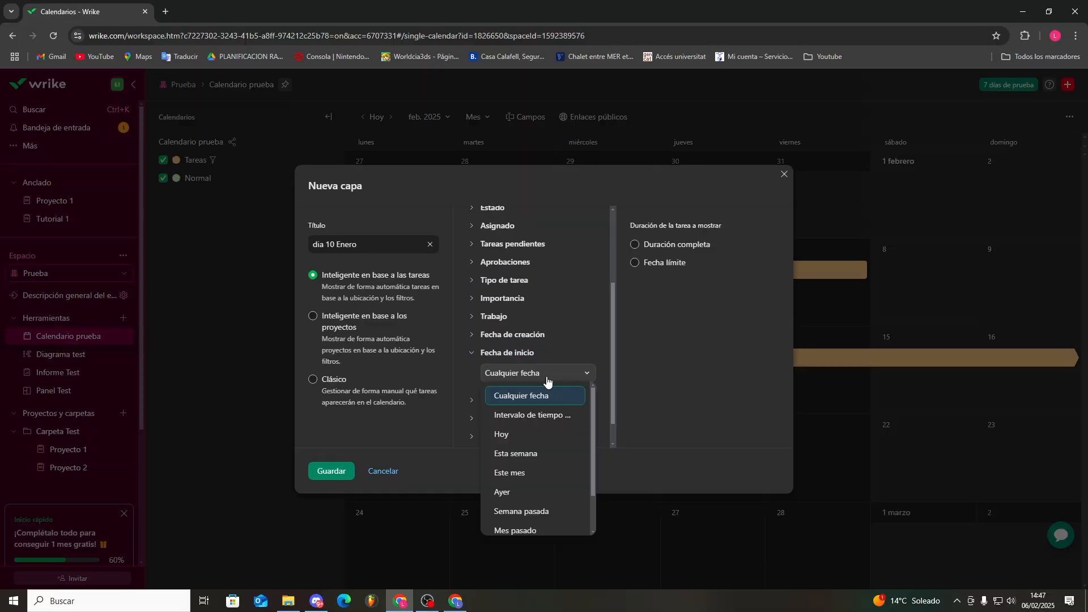
pyautogui.click(524, 455)
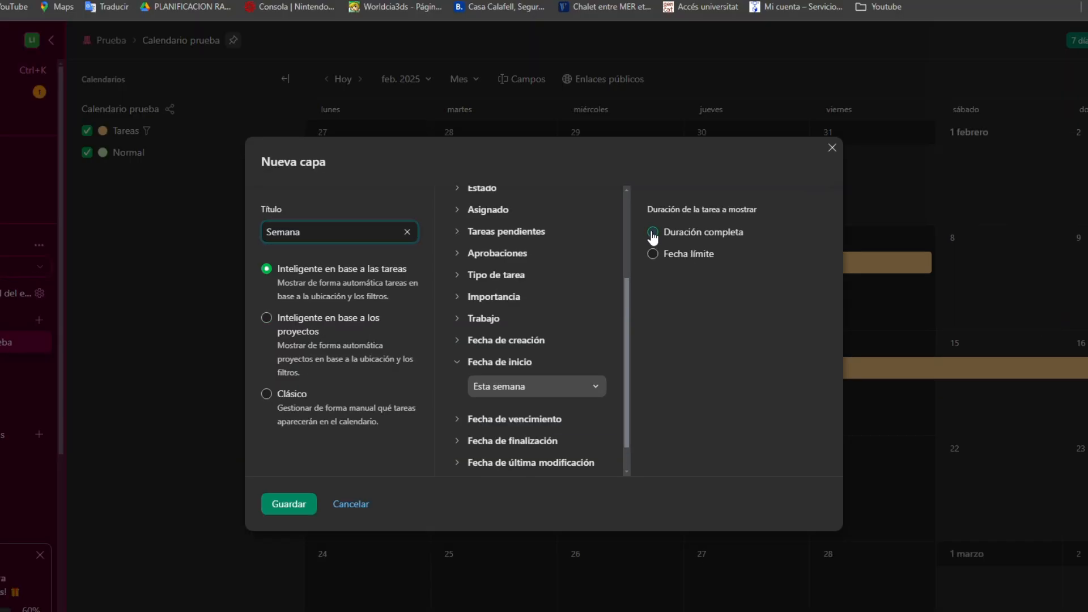
# - Save the layer with the title "Semana" and Duración completa, and hide the Tareas layer
pyautogui.click(634, 244)
pyautogui.click(293, 503)
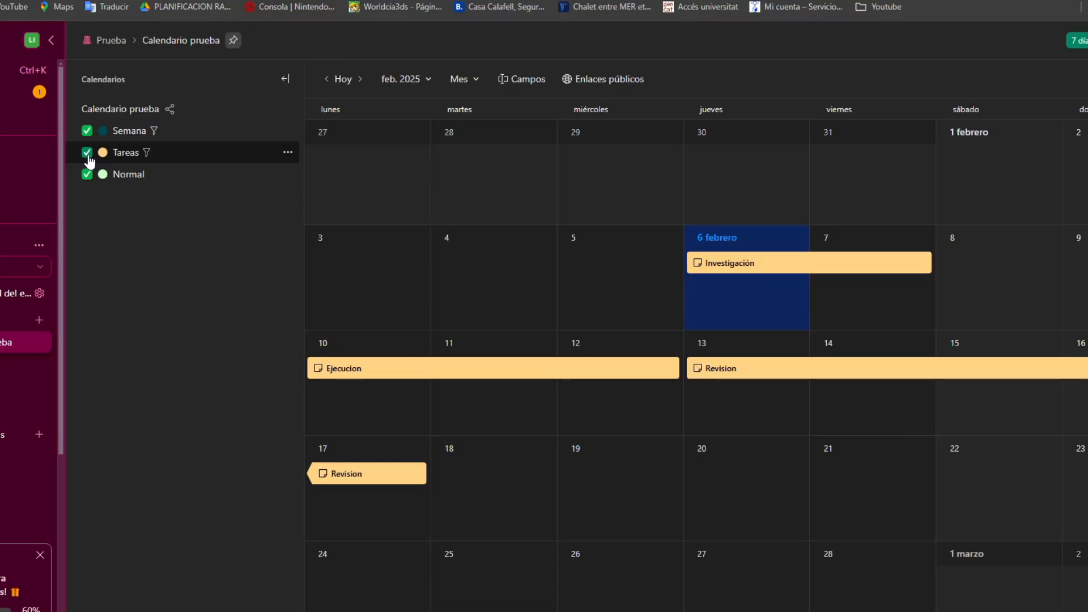
pyautogui.click(87, 153)
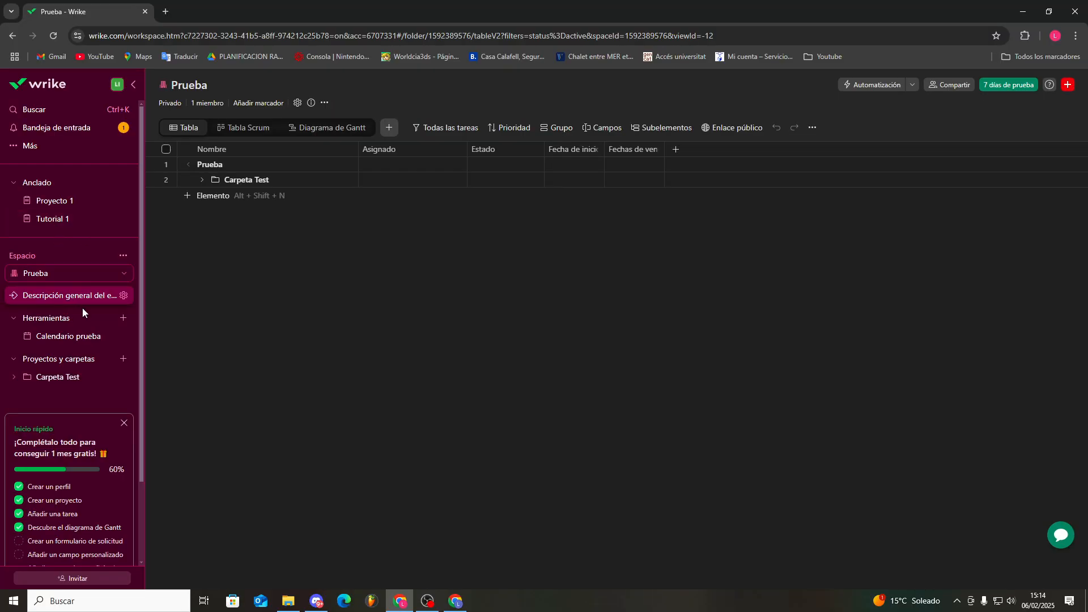
# - Start a new report in the Prueba space and name it "Test"
pyautogui.click(124, 319)
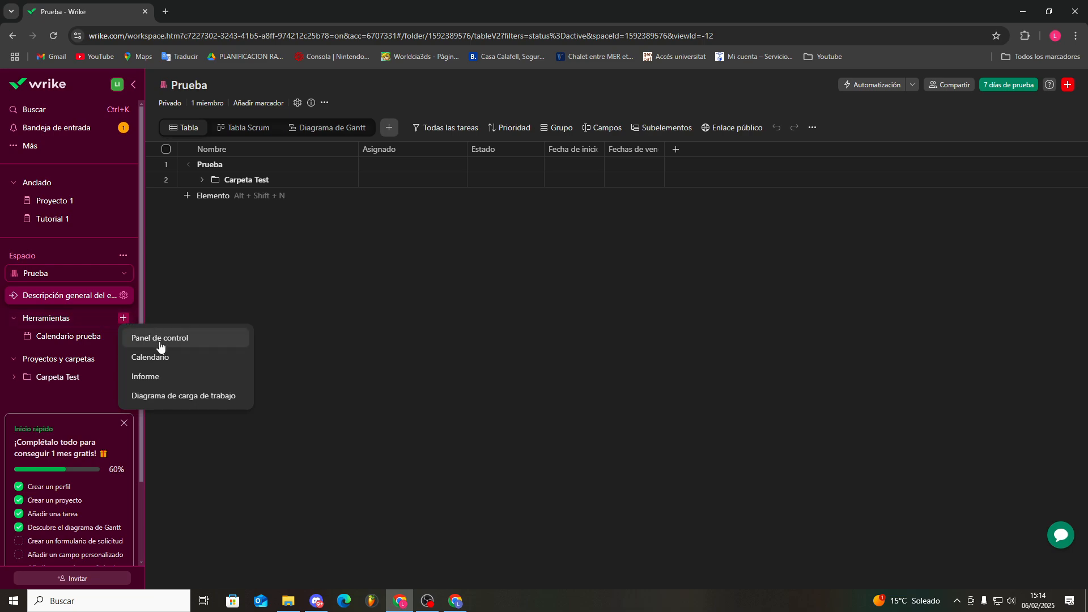
pyautogui.click(161, 378)
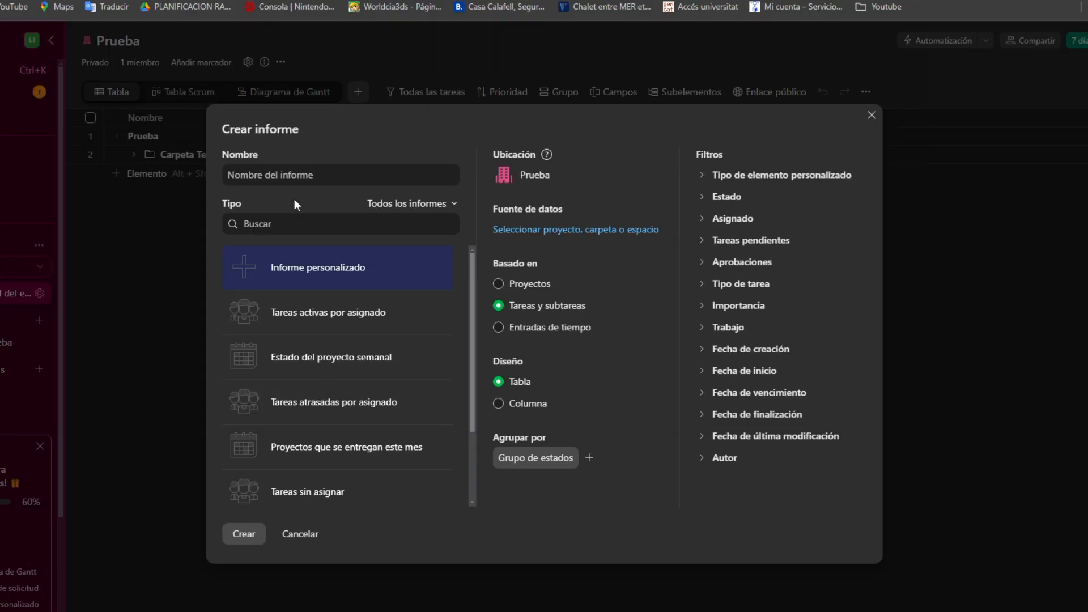
pyautogui.click(294, 171)
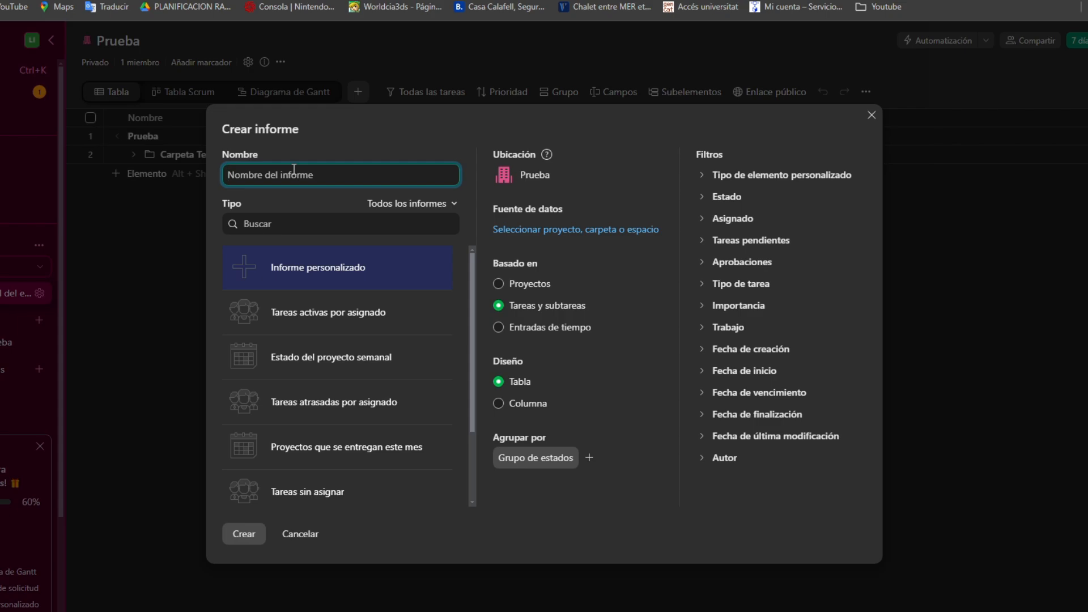
pyautogui.write('Test')
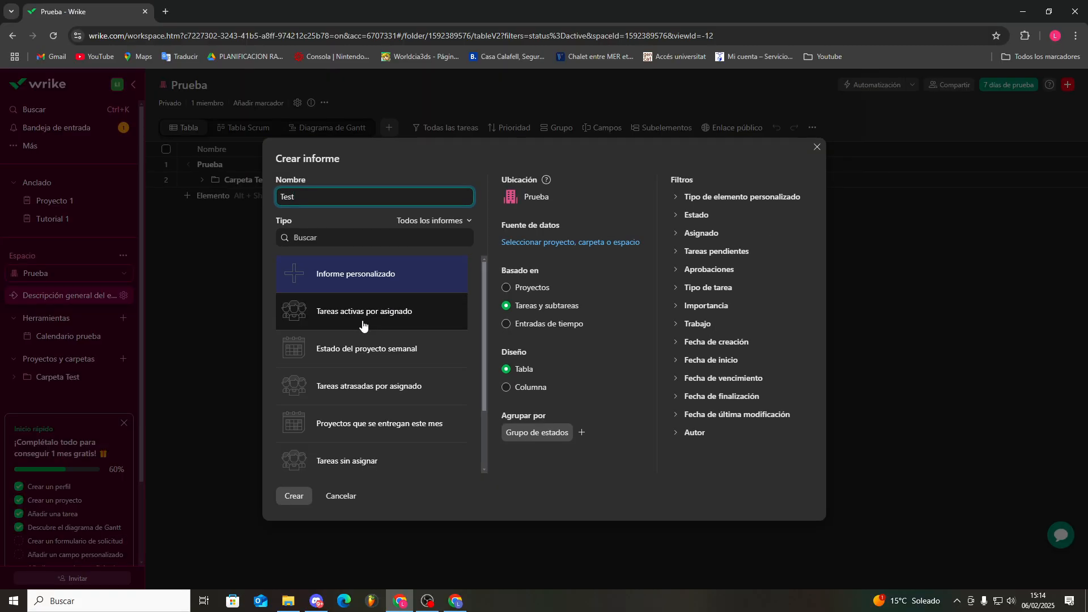
# - Look through the preset report types, including Estado del proyecto semanal and Tareas atrasadas por asignado, and return to Informe personalizado
pyautogui.click(363, 323)
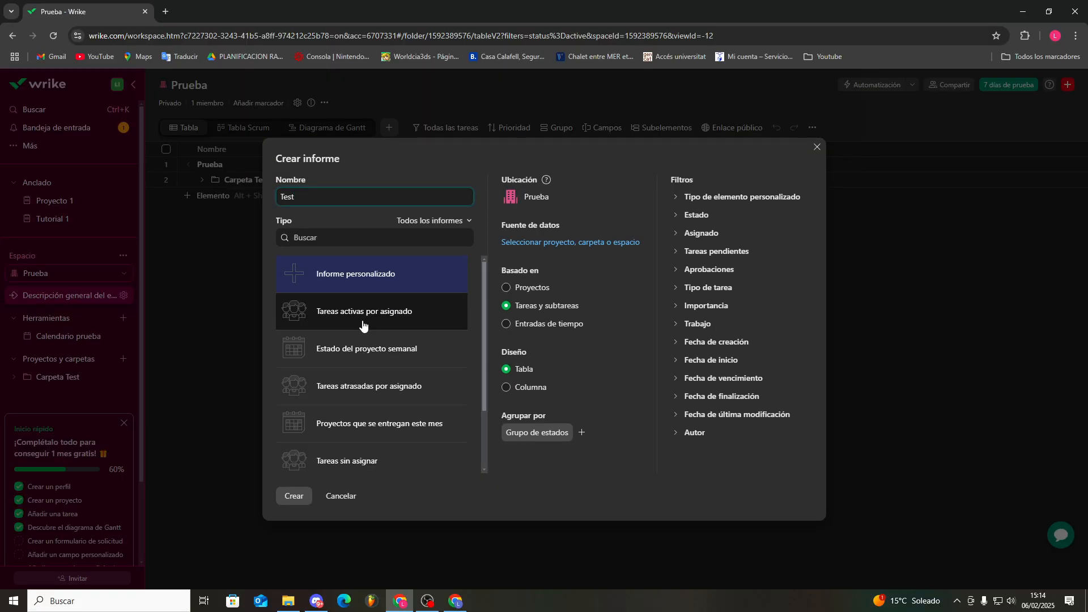
pyautogui.click(467, 356)
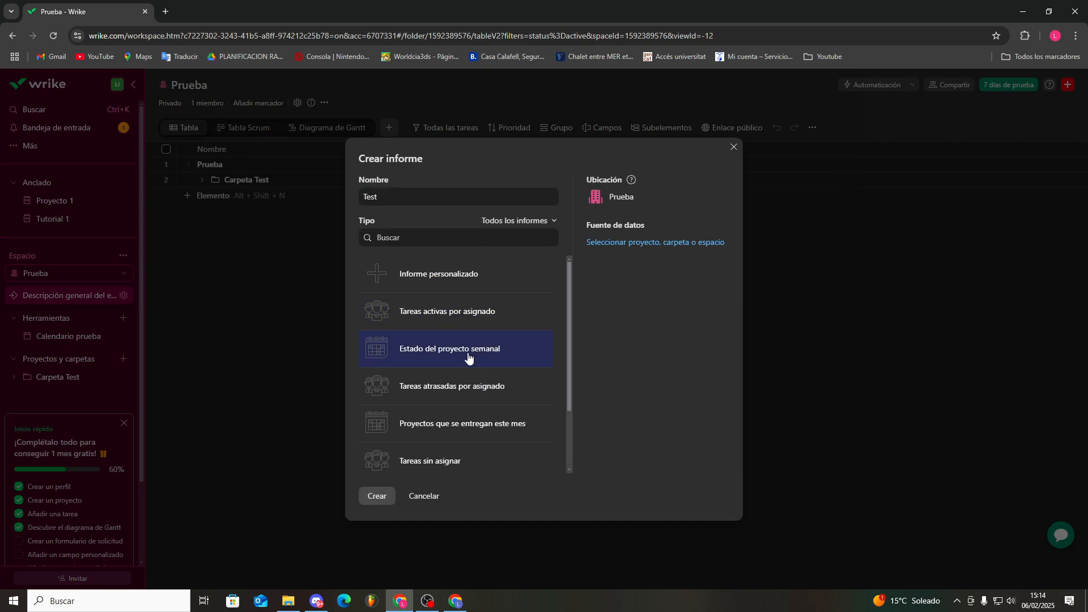
pyautogui.click(471, 391)
pyautogui.scroll(-2, 463, 410)
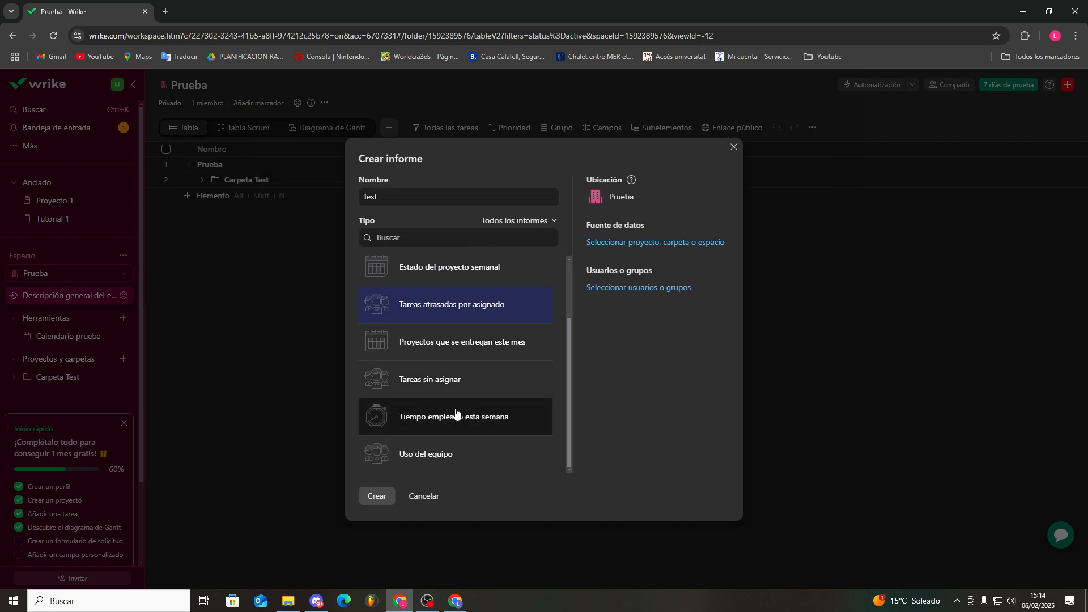
pyautogui.scroll(2, 456, 413)
pyautogui.click(423, 287)
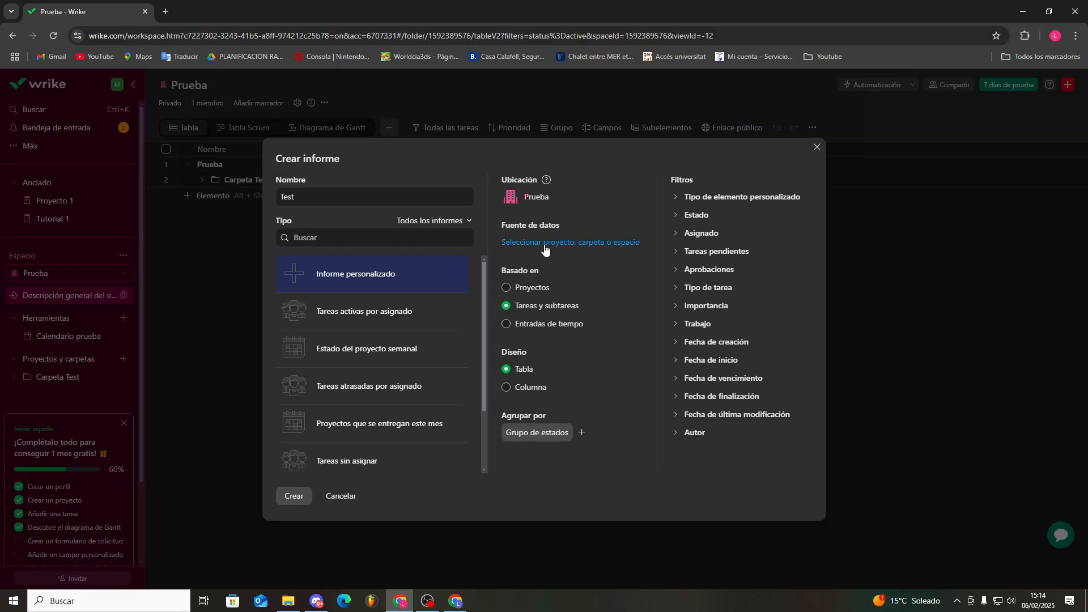
# - Set the Prueba space as the Test report's data source
pyautogui.click(545, 243)
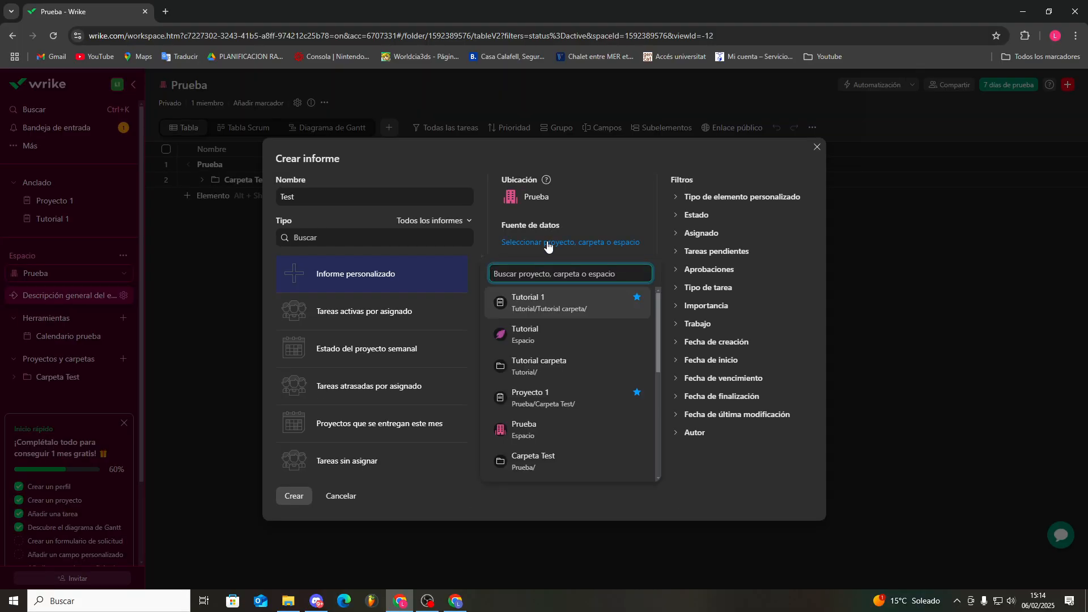
pyautogui.click(531, 432)
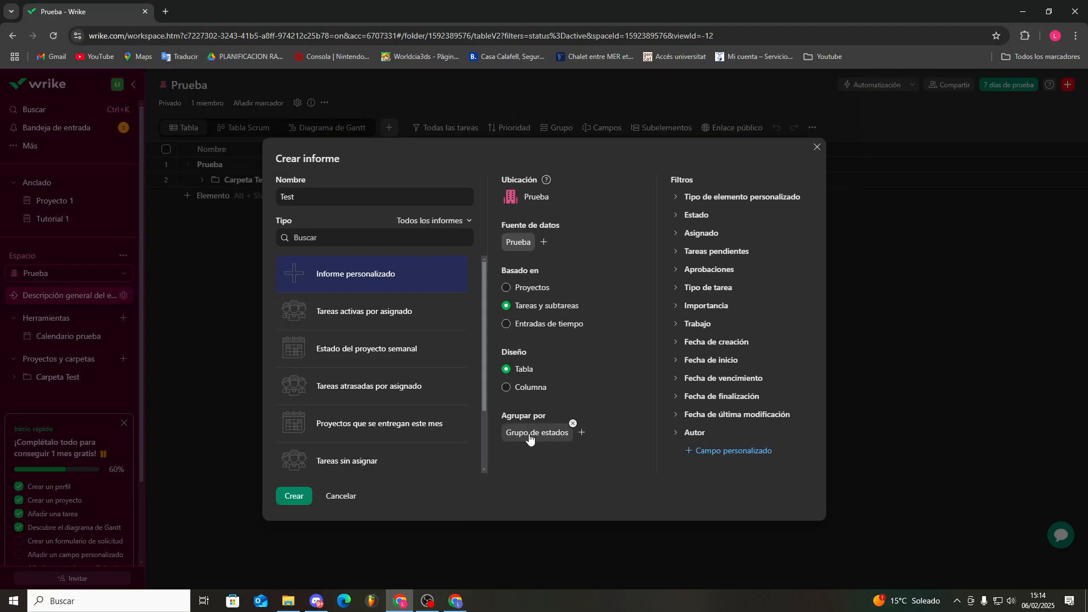
# - Check the grouping and filter options, and create the Test report as a Tareas y subtareas table grouped by Grupo de estados
pyautogui.click(582, 434)
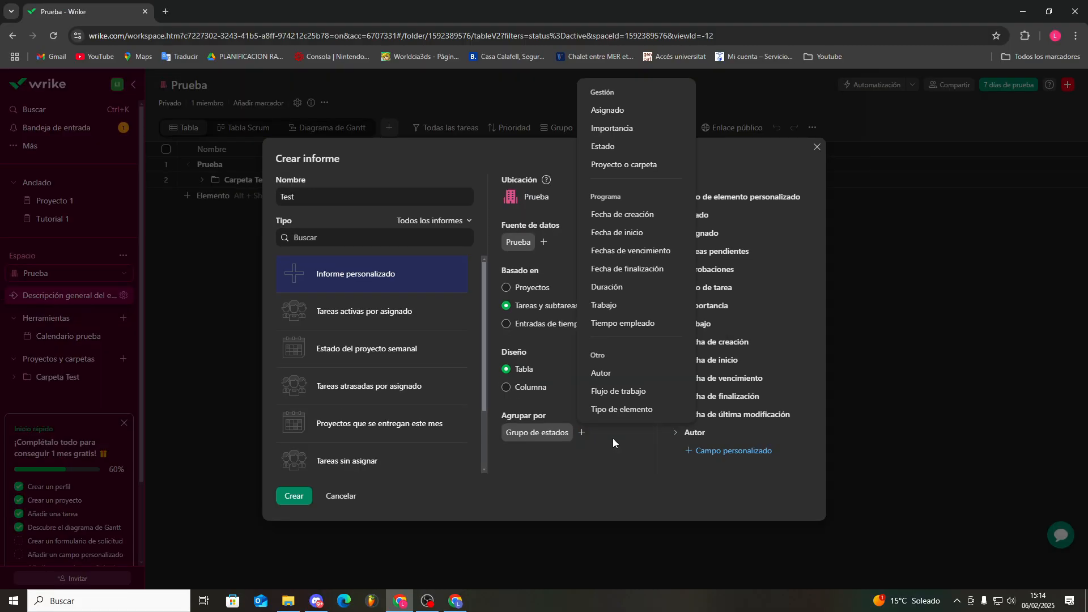
pyautogui.click(708, 275)
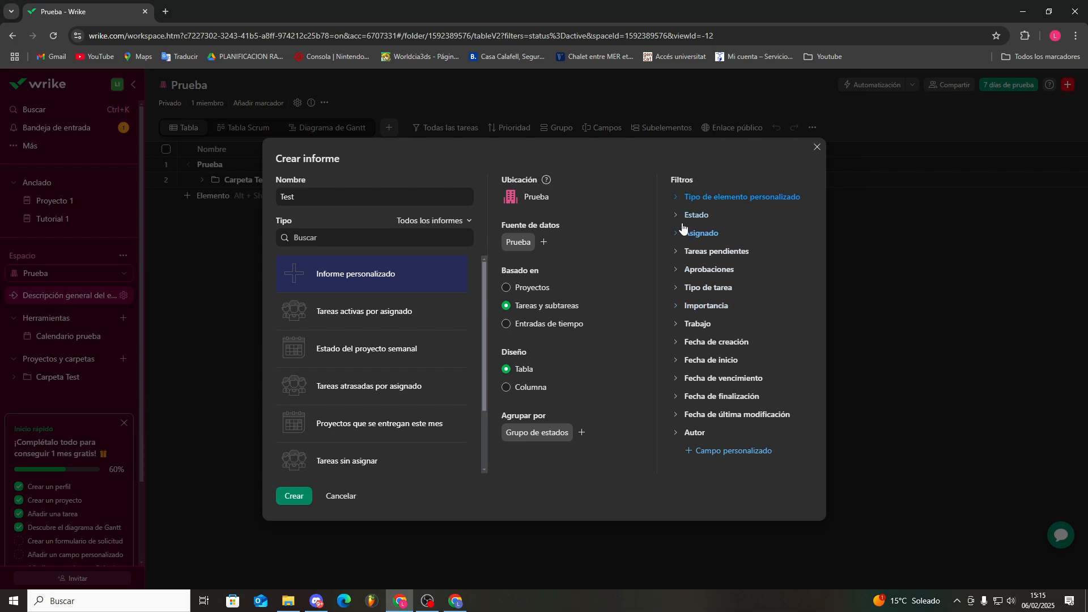
pyautogui.click(682, 216)
pyautogui.click(683, 216)
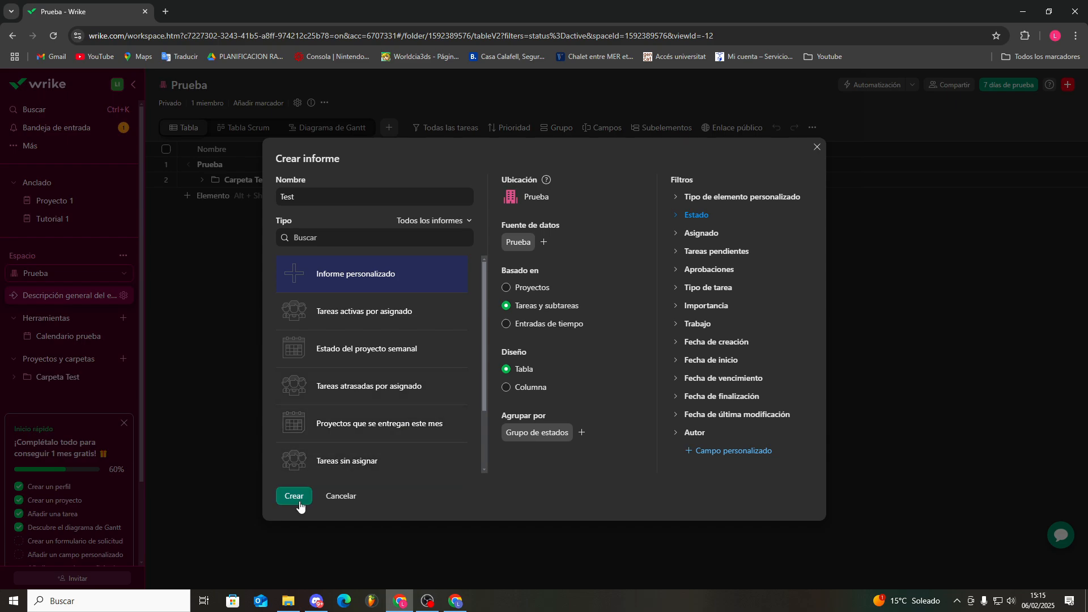
pyautogui.click(292, 496)
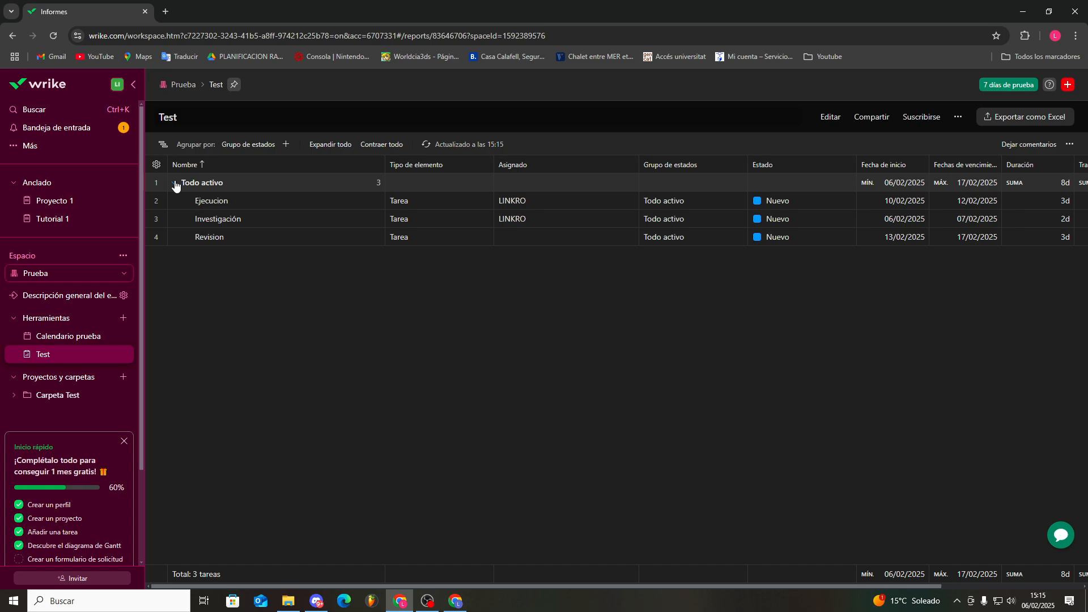
# - Add Asignado as a second grouping level in the Test report
pyautogui.click(286, 145)
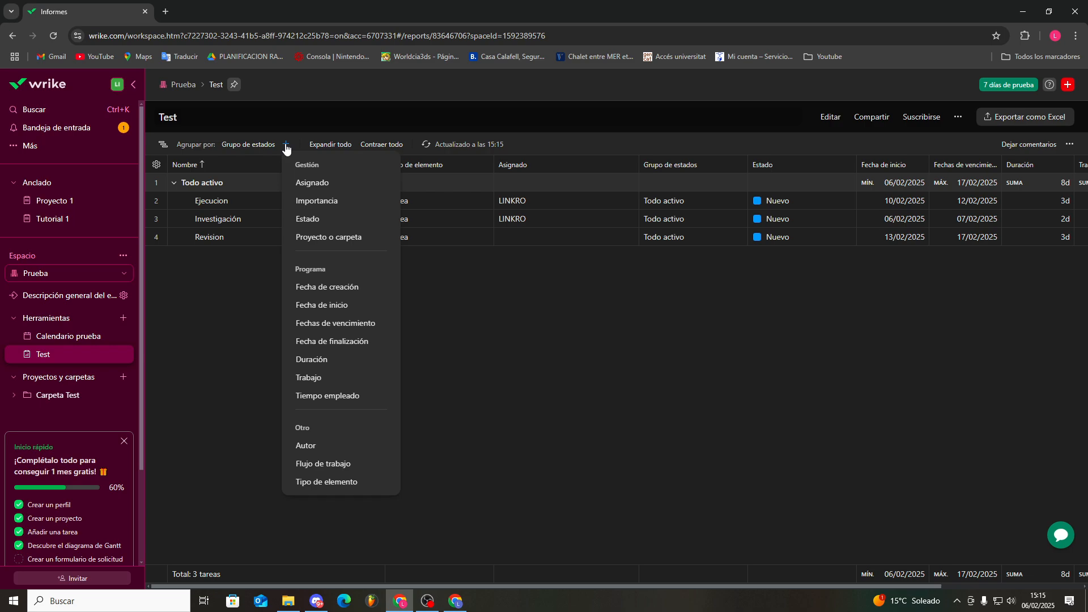
pyautogui.click(328, 186)
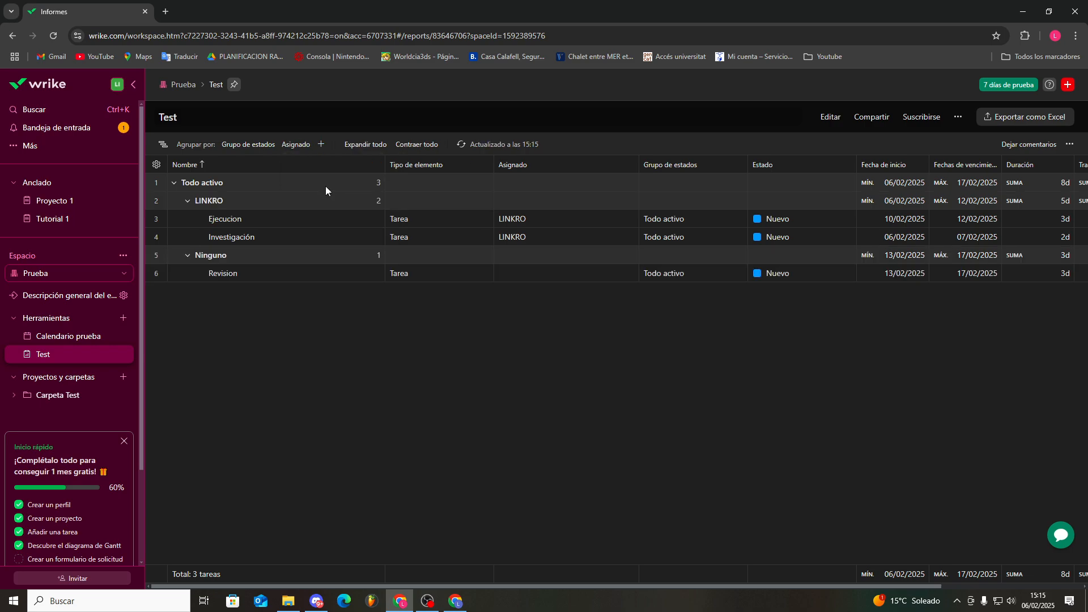
pyautogui.click(321, 143)
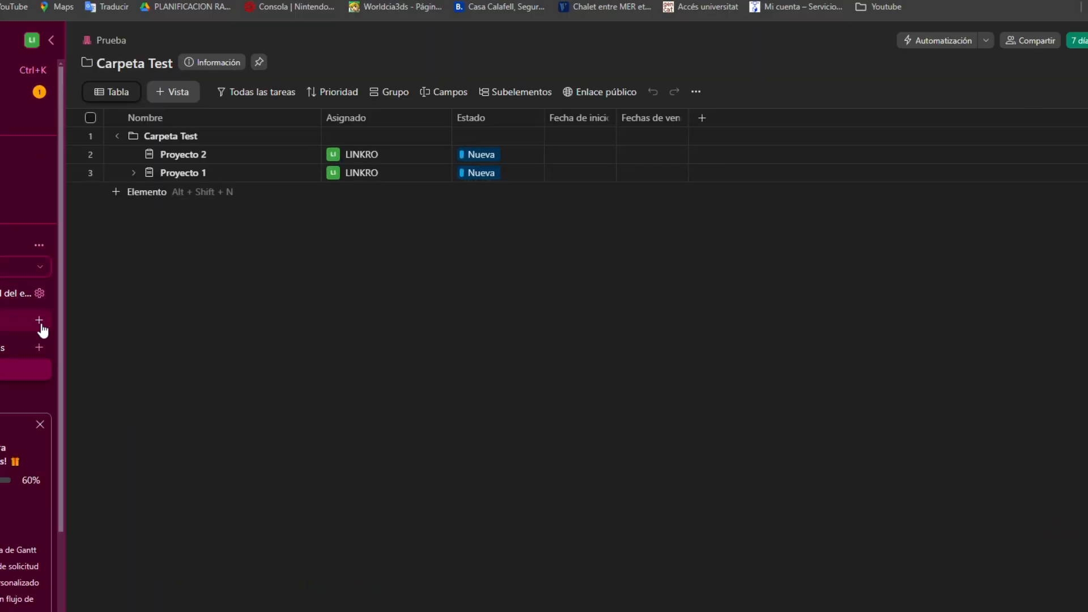
# - Create a new Panel de control in the Prueba space with a widget listing its tasks
pyautogui.click(40, 321)
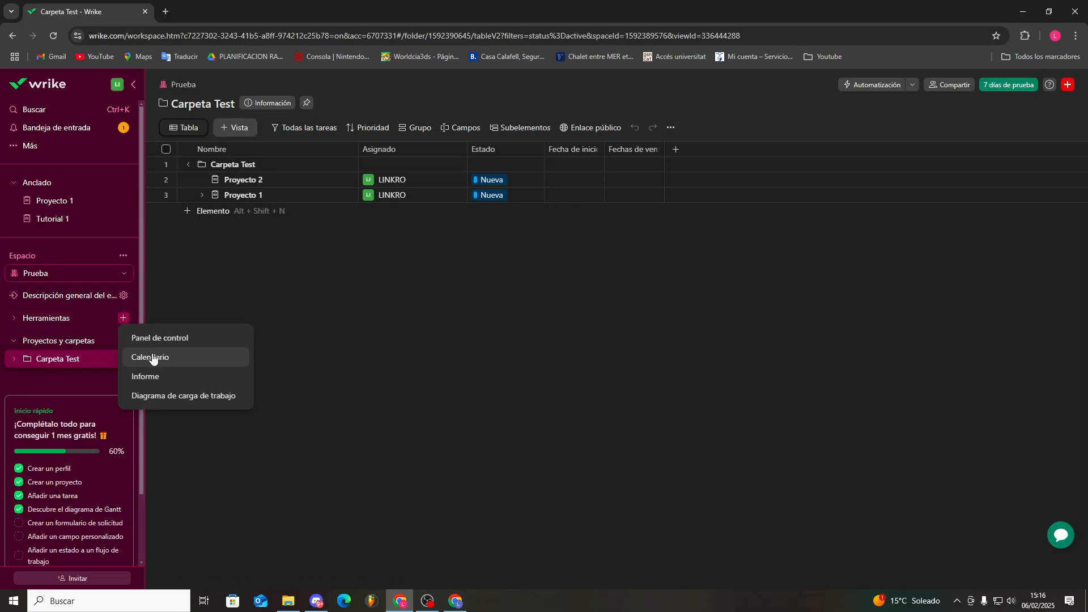
pyautogui.click(159, 338)
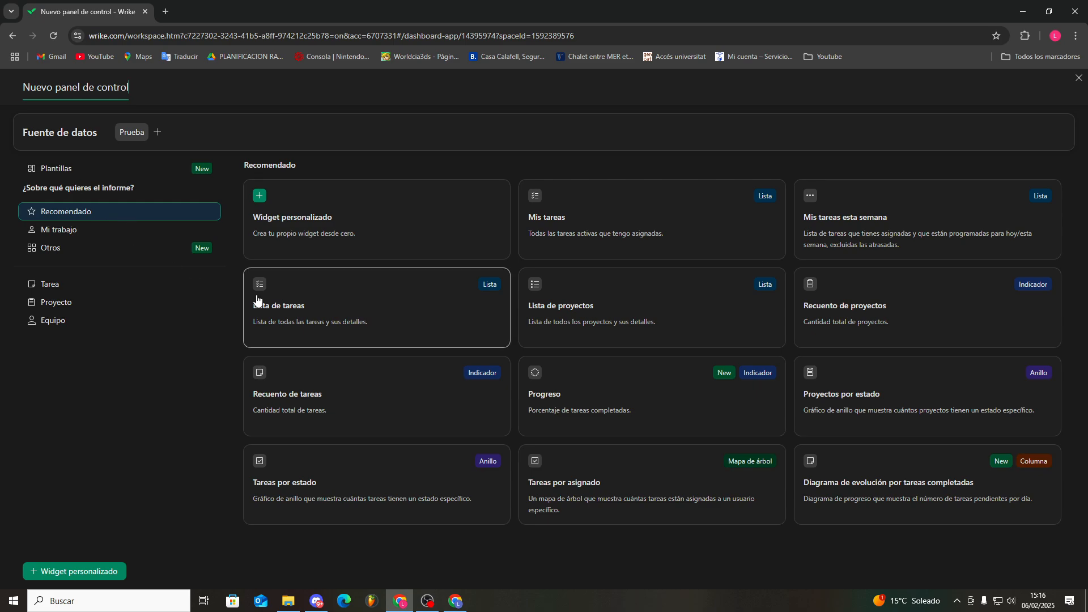
pyautogui.click(306, 320)
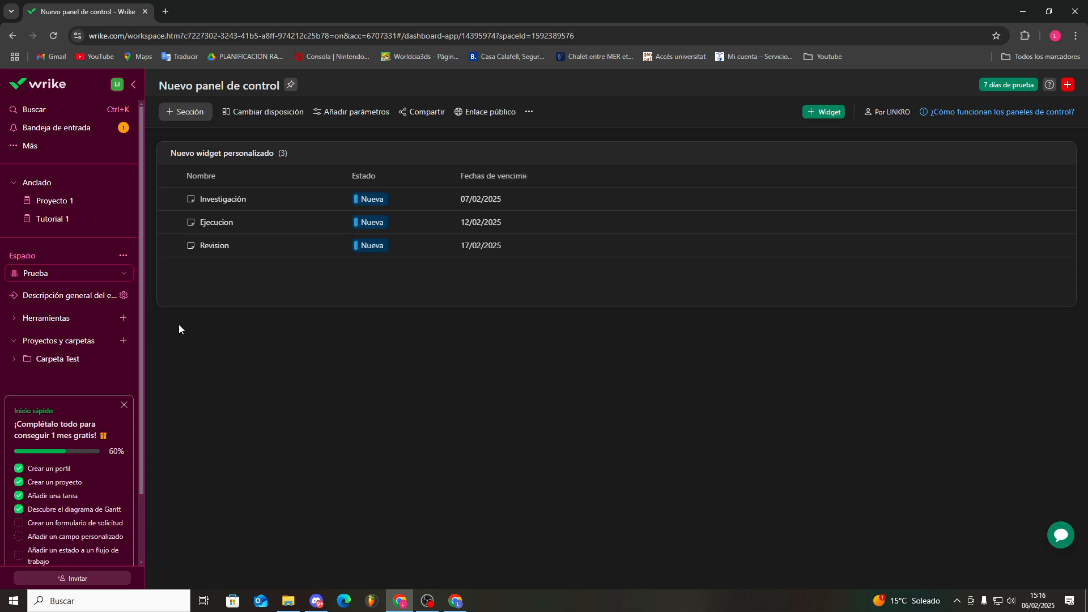
# - Add a section named "Trabajo" to the new dashboard
pyautogui.click(186, 113)
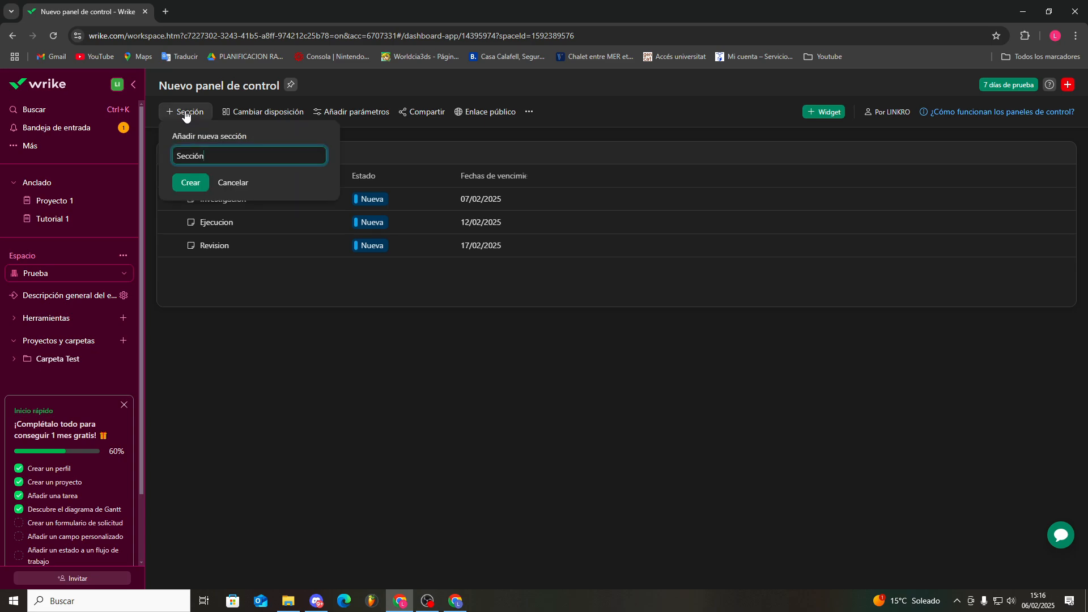
pyautogui.doubleClick(230, 159)
pyautogui.write('Trabajo')
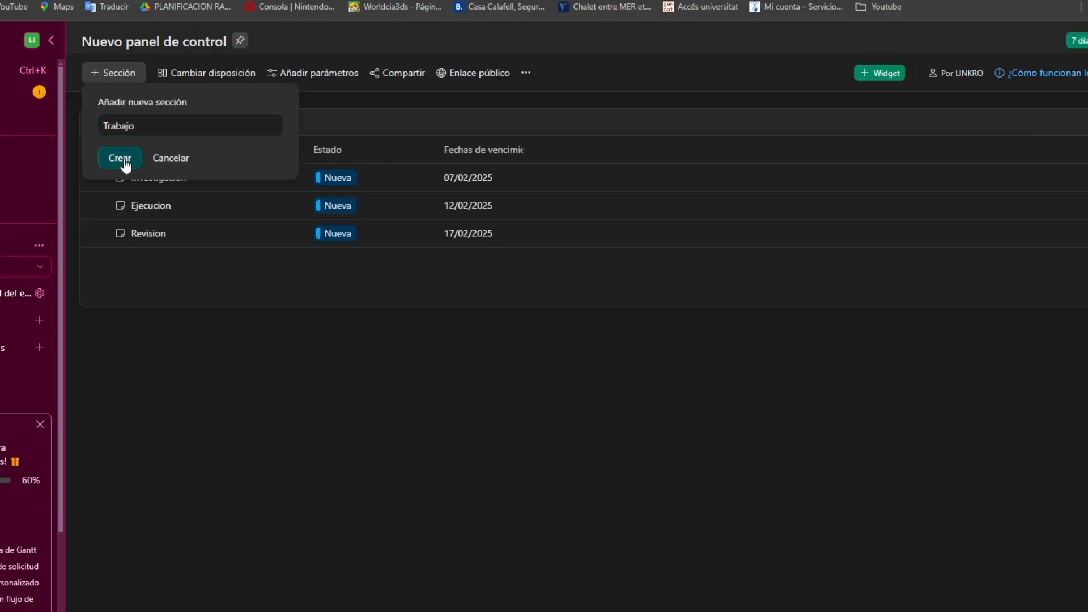
pyautogui.click(195, 184)
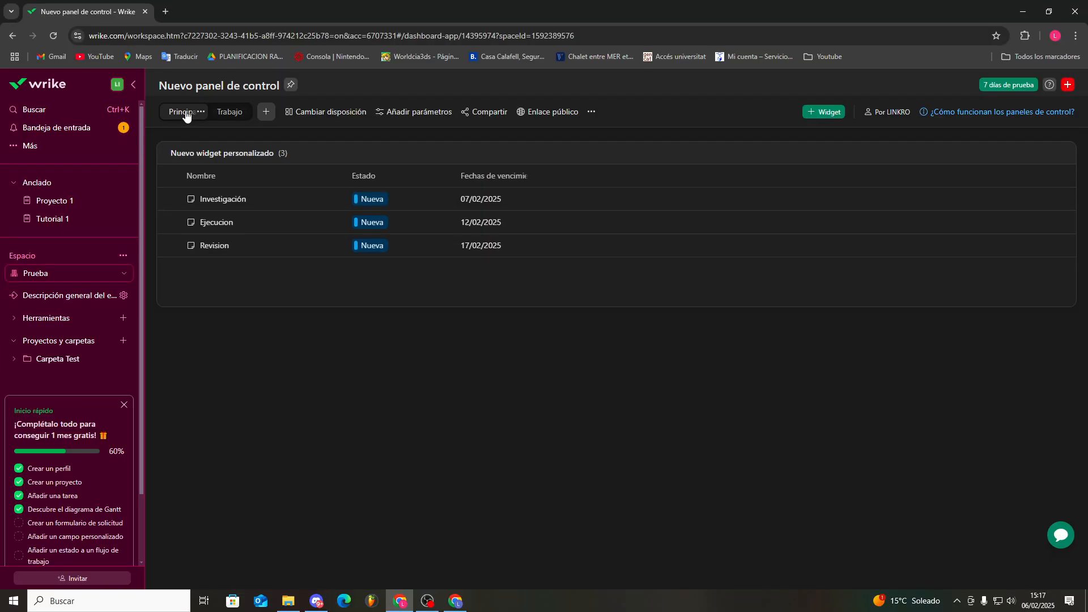
# - Compare the Principal and Trabajo sections, and add the Progreso widget to Trabajo
pyautogui.click(229, 112)
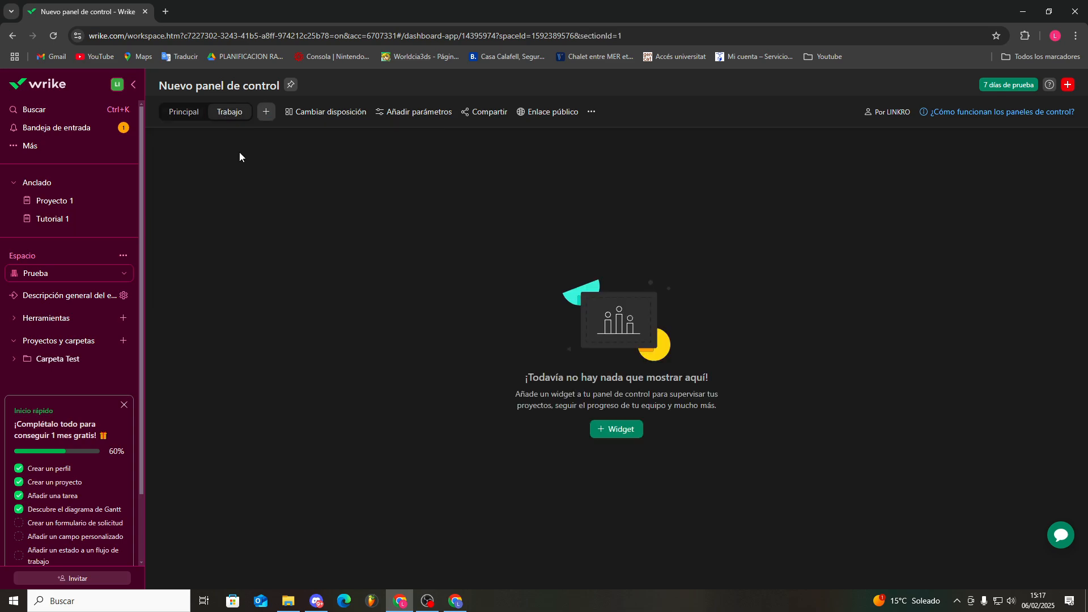
pyautogui.click(190, 112)
pyautogui.click(229, 112)
pyautogui.click(615, 429)
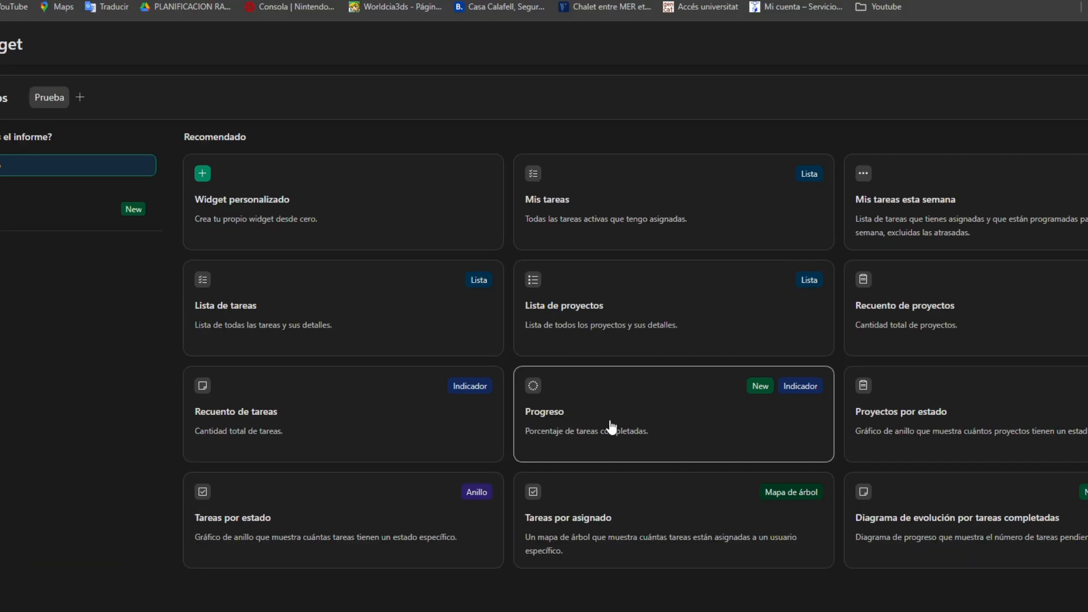
pyautogui.click(609, 422)
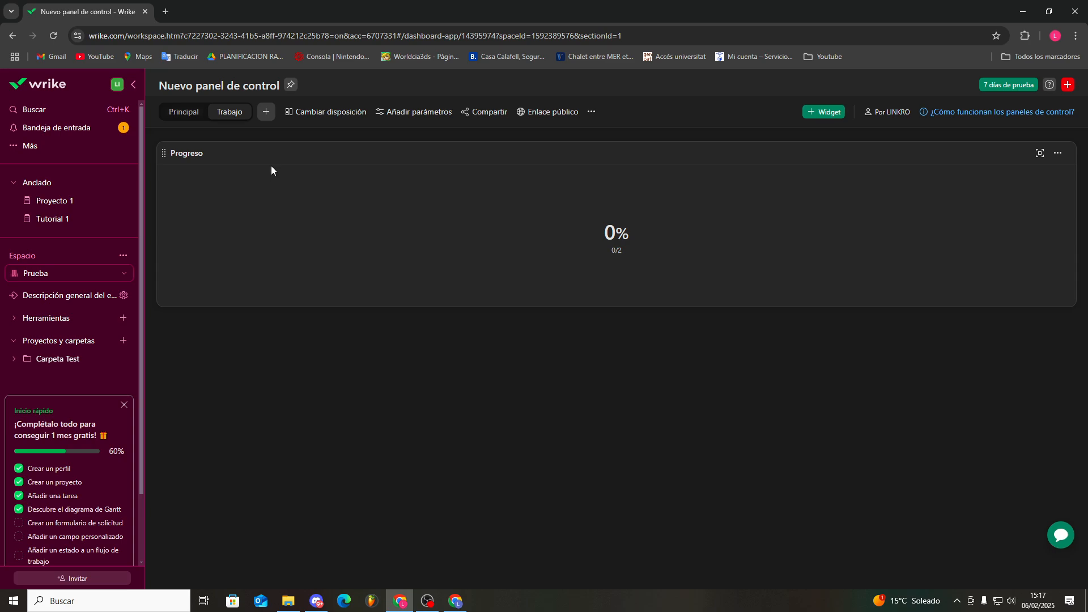
# - Add another dashboard section named "Tuto"
pyautogui.click(267, 117)
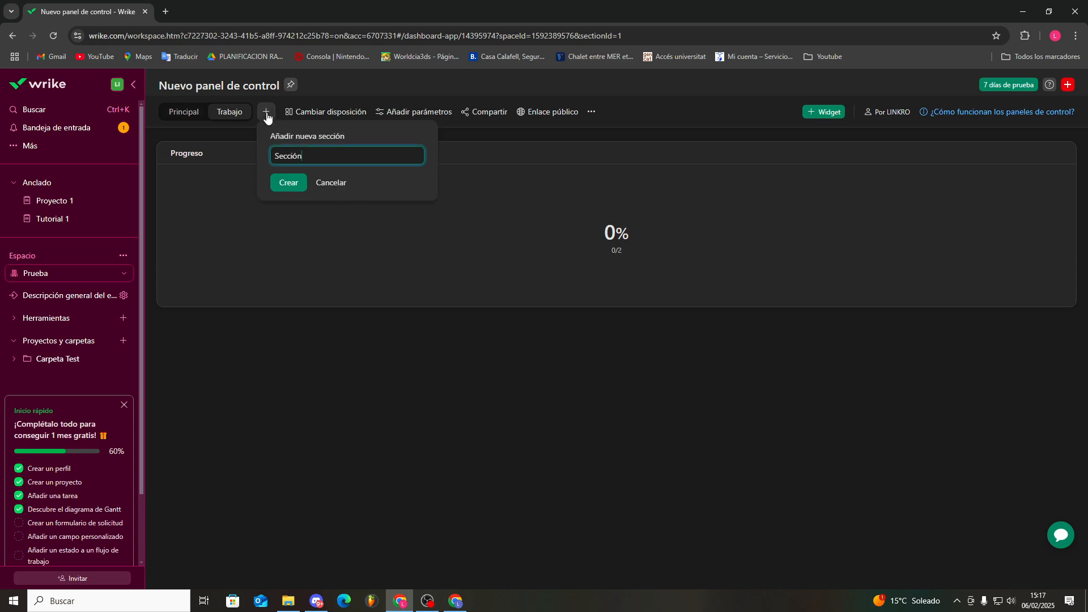
pyautogui.press('BackSpace')
pyautogui.press('BackSpace')
pyautogui.press('BackSpace')
pyautogui.press('BackSpace')
pyautogui.press('BackSpace')
pyautogui.press('BackSpace')
pyautogui.press('BackSpace')
pyautogui.write('Tuto')
pyautogui.click(289, 183)
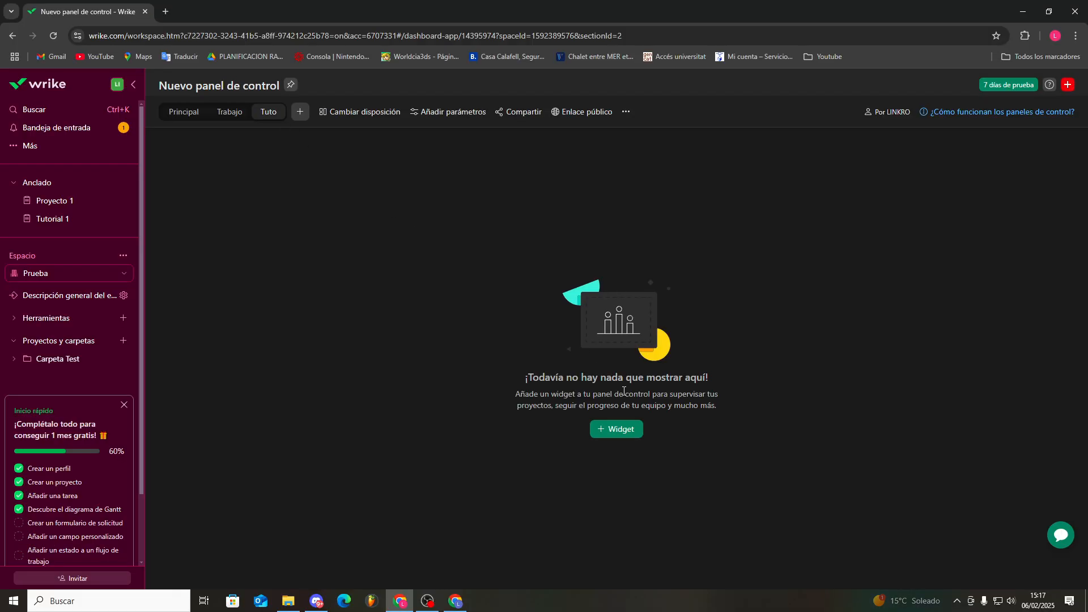
# - Create a custom task widget in the Tuto section, previewing the filters and other chart types before keeping the table layout
pyautogui.click(558, 428)
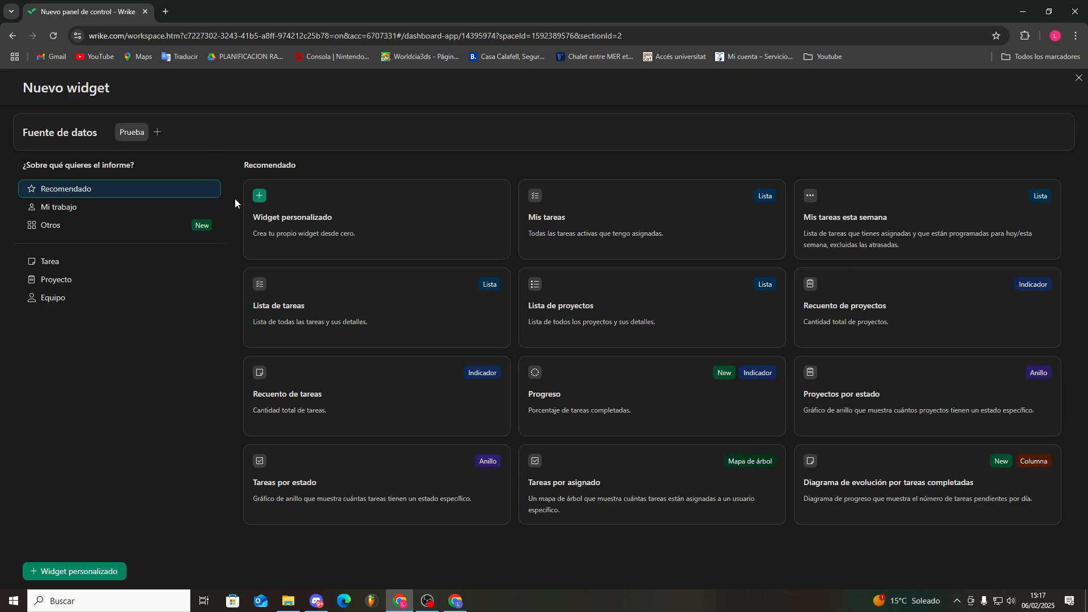
pyautogui.click(355, 209)
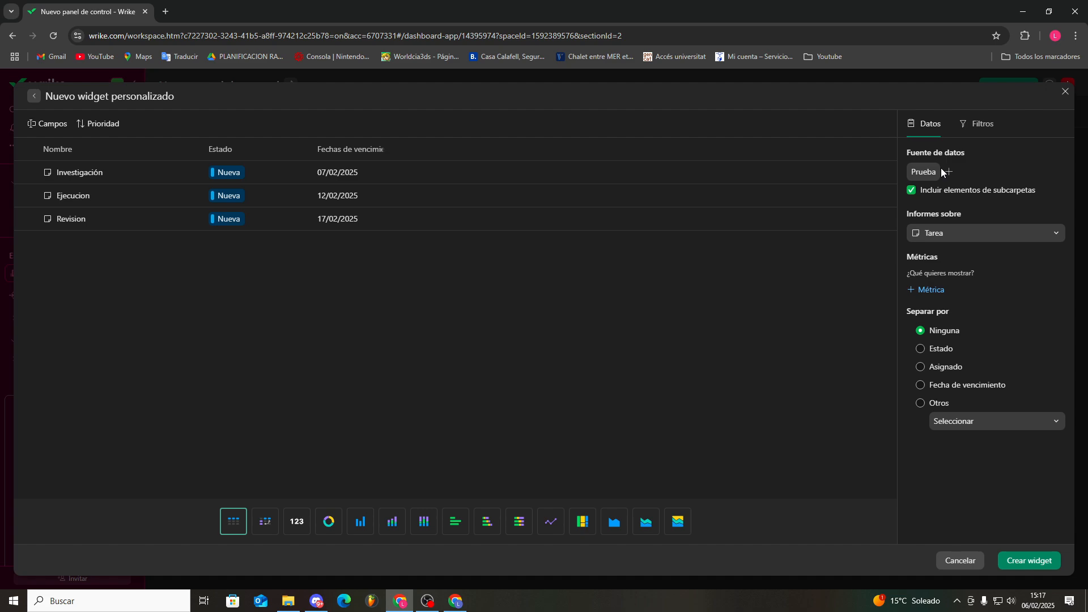
pyautogui.click(979, 125)
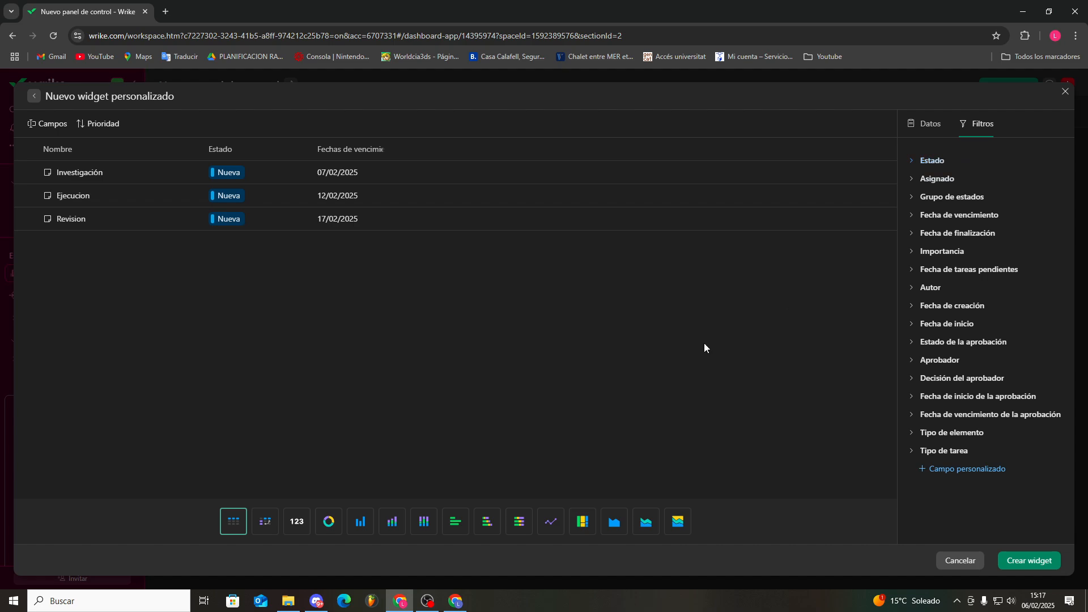
pyautogui.click(329, 522)
pyautogui.click(296, 522)
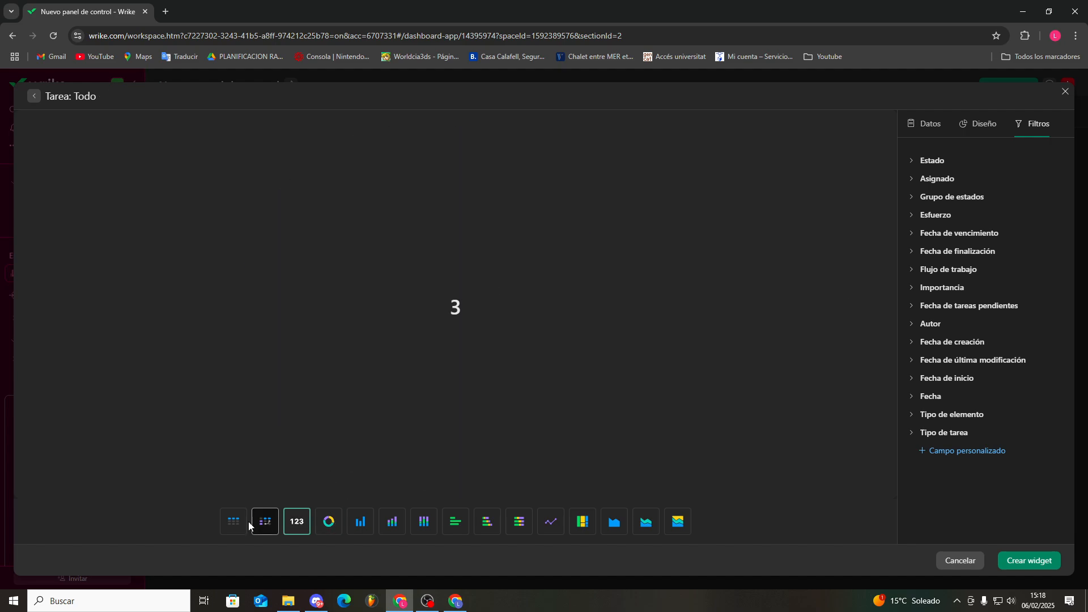
pyautogui.click(234, 522)
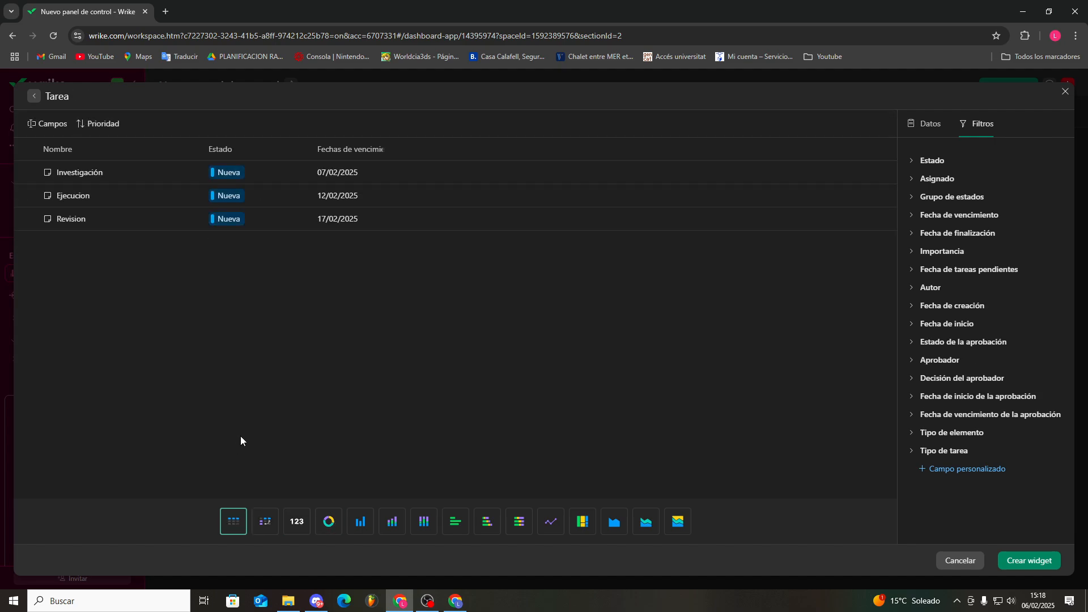
pyautogui.click(1027, 560)
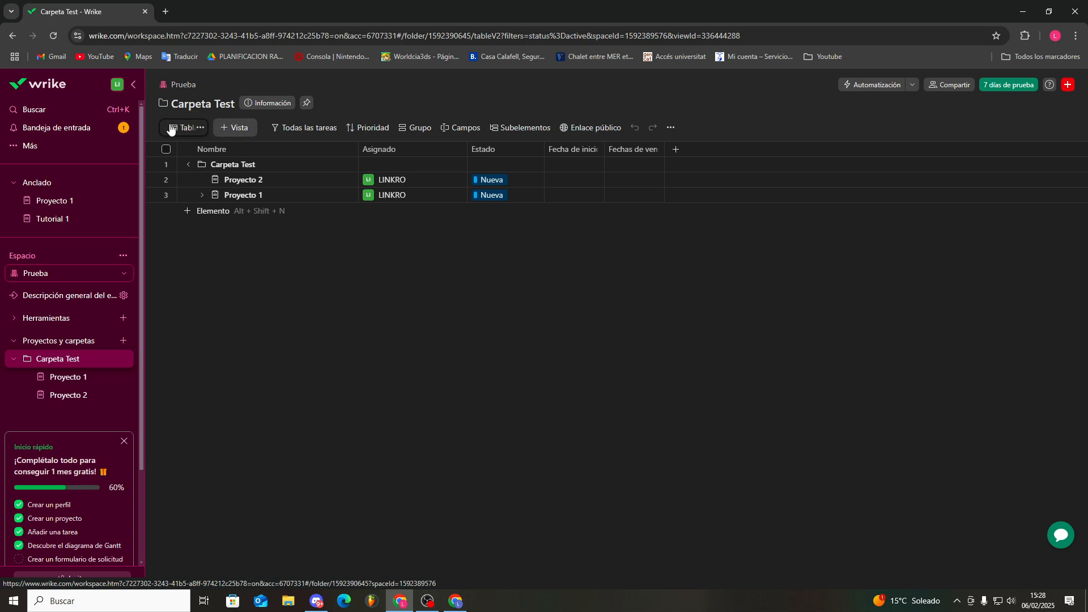
# - Add a Diagrama de Gantt view to Carpeta Test, shared with Cualquiera con acceso (público)
pyautogui.click(226, 128)
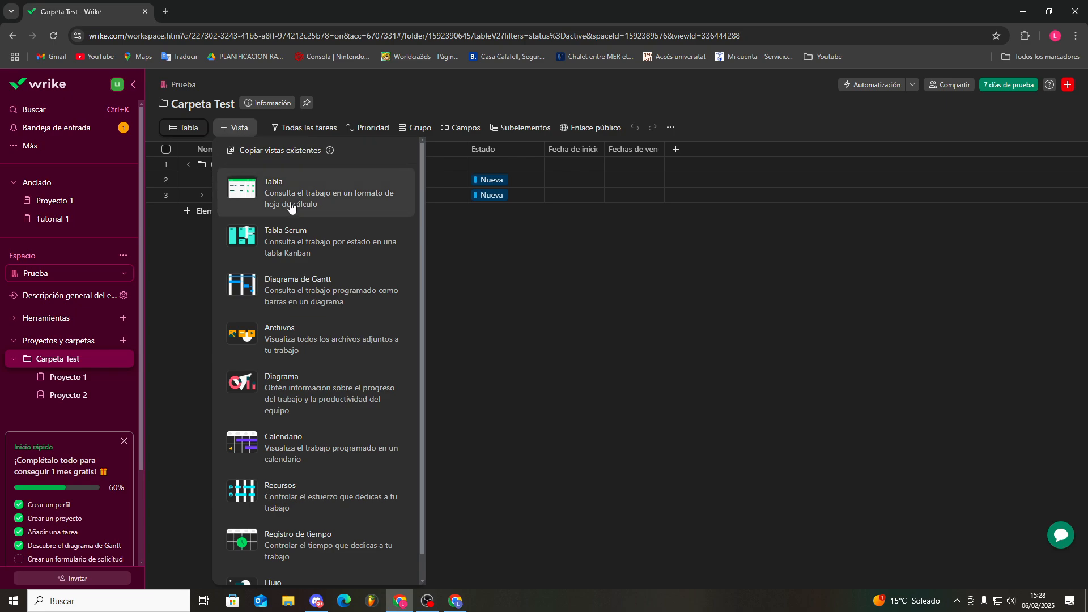
pyautogui.scroll(-1, 297, 288)
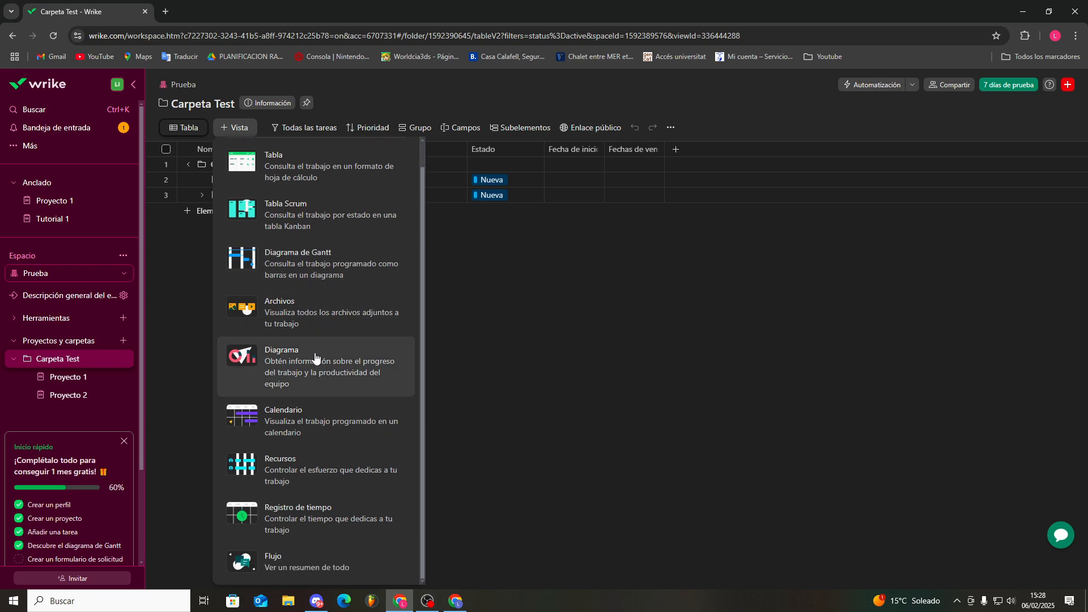
pyautogui.click(290, 274)
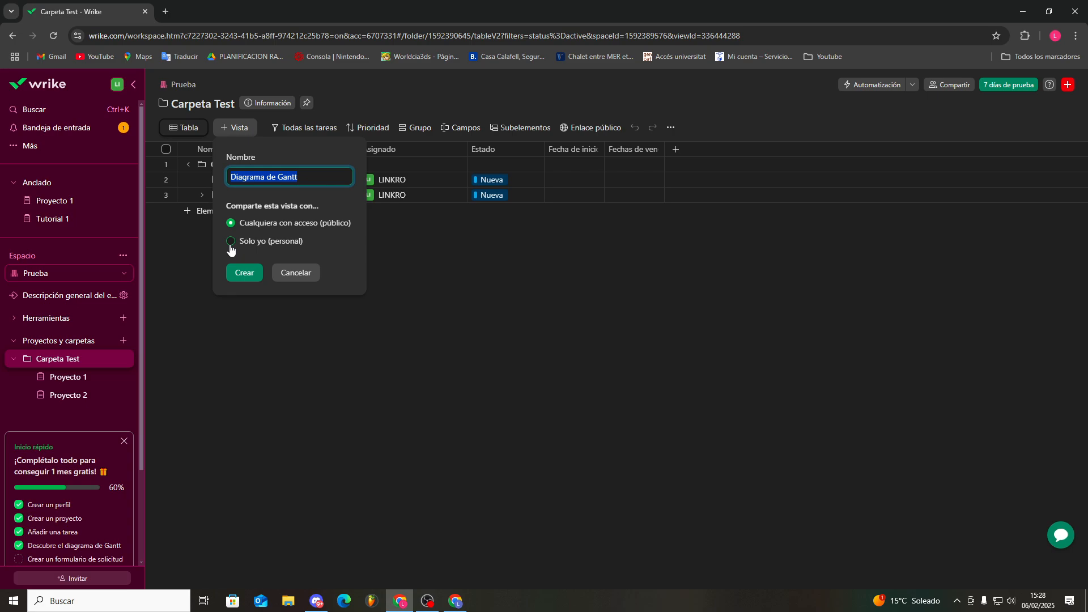
pyautogui.click(251, 274)
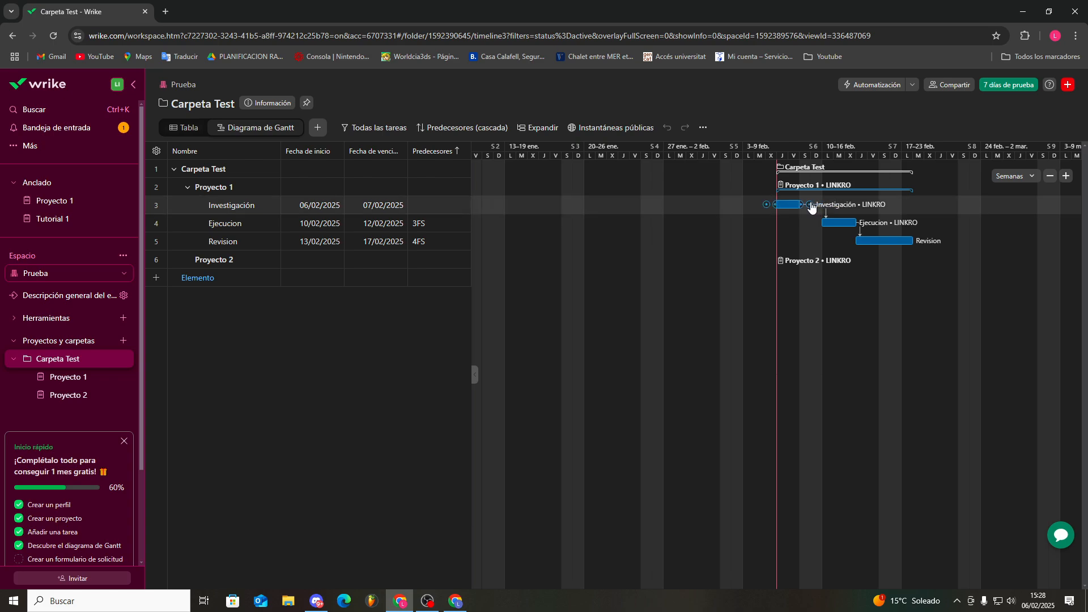
# - Replace the Gantt dependencies so that Revision follows Investigación and Ejecucion follows Revision
pyautogui.click(860, 234)
pyautogui.click(826, 216)
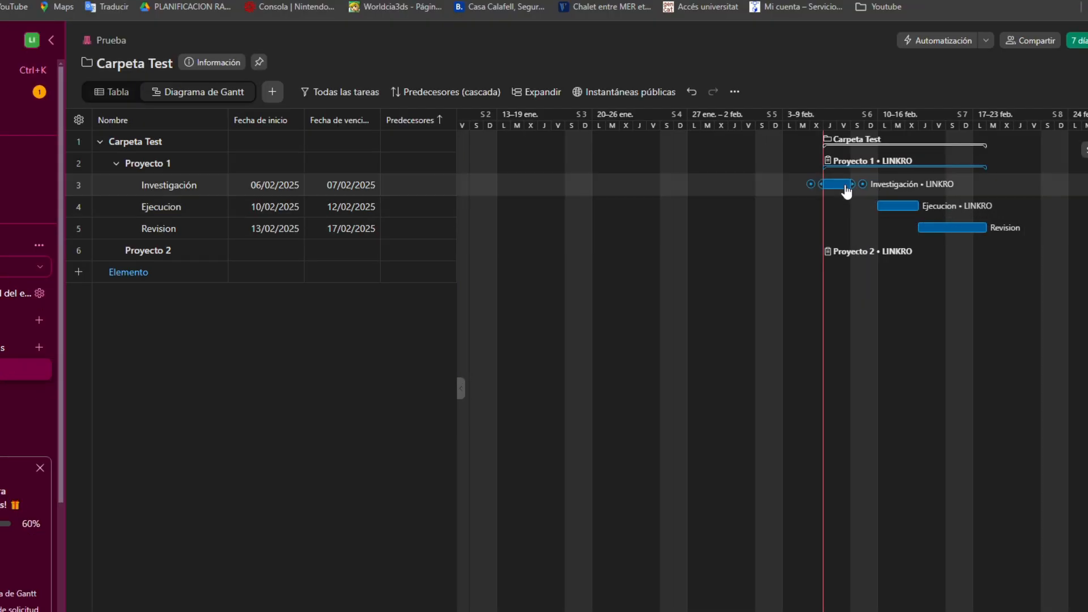
pyautogui.moveTo(862, 187); pyautogui.dragTo(924, 229)
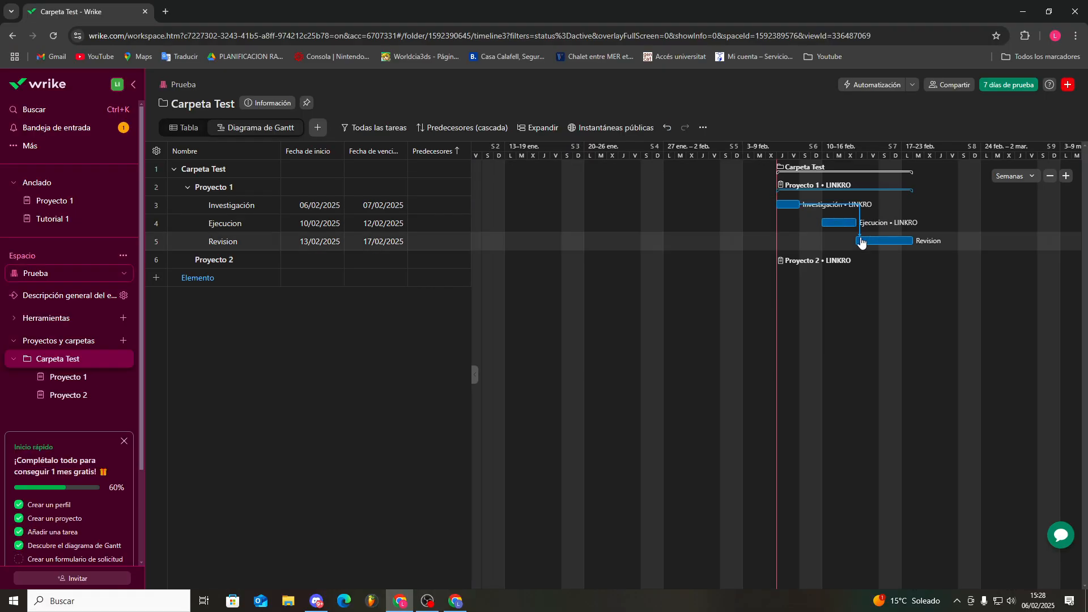
pyautogui.moveTo(862, 242); pyautogui.dragTo(828, 244)
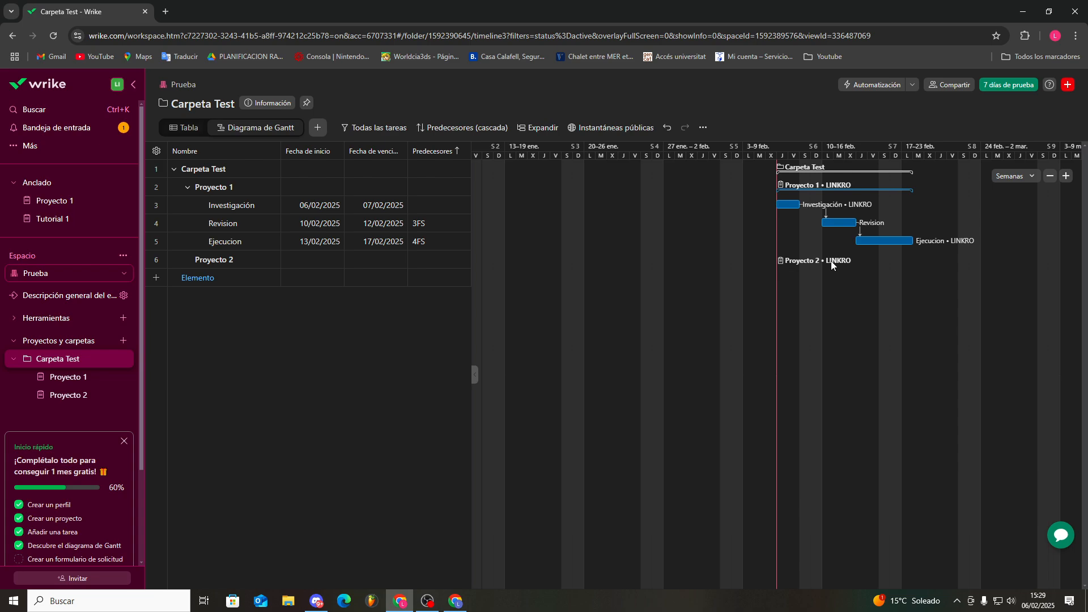
# - Open Proyecto 1, view its Gantt chart, and add an Archivos view to the project
pyautogui.click(63, 382)
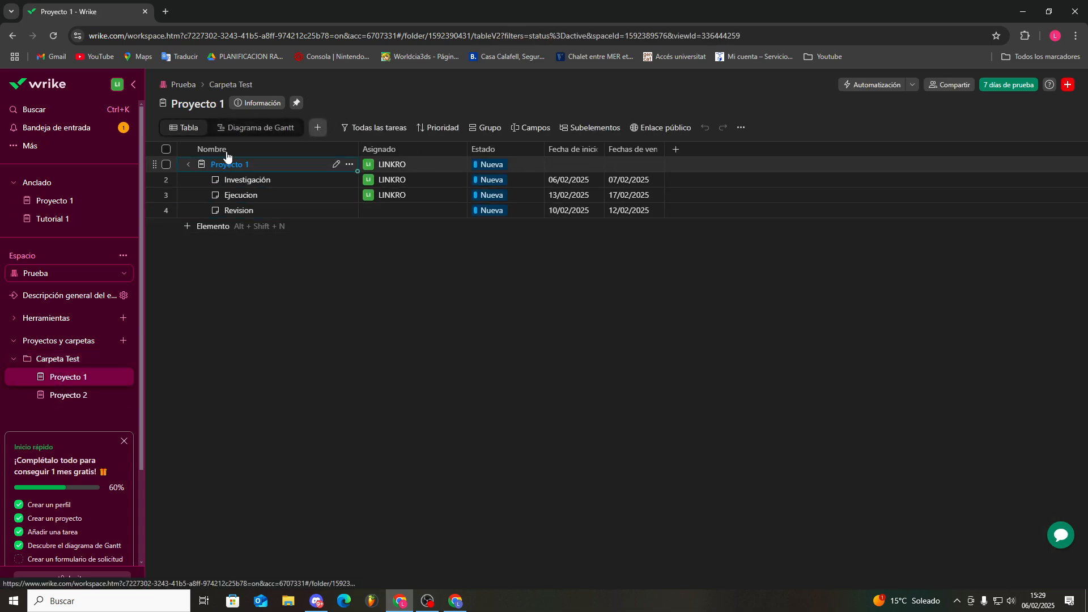
pyautogui.click(243, 130)
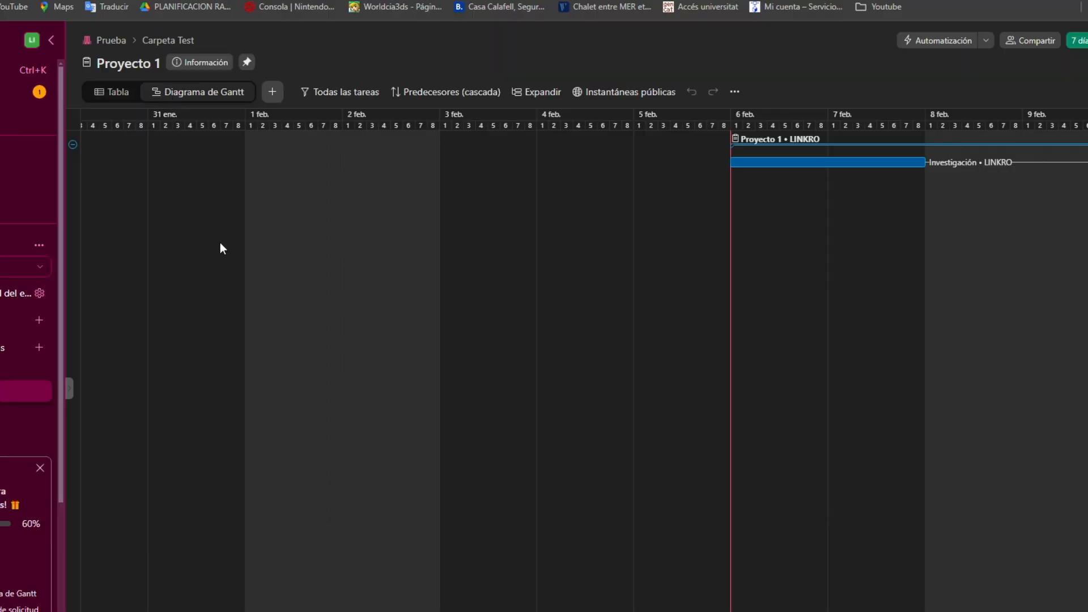
pyautogui.click(272, 92)
pyautogui.scroll(-1, 297, 286)
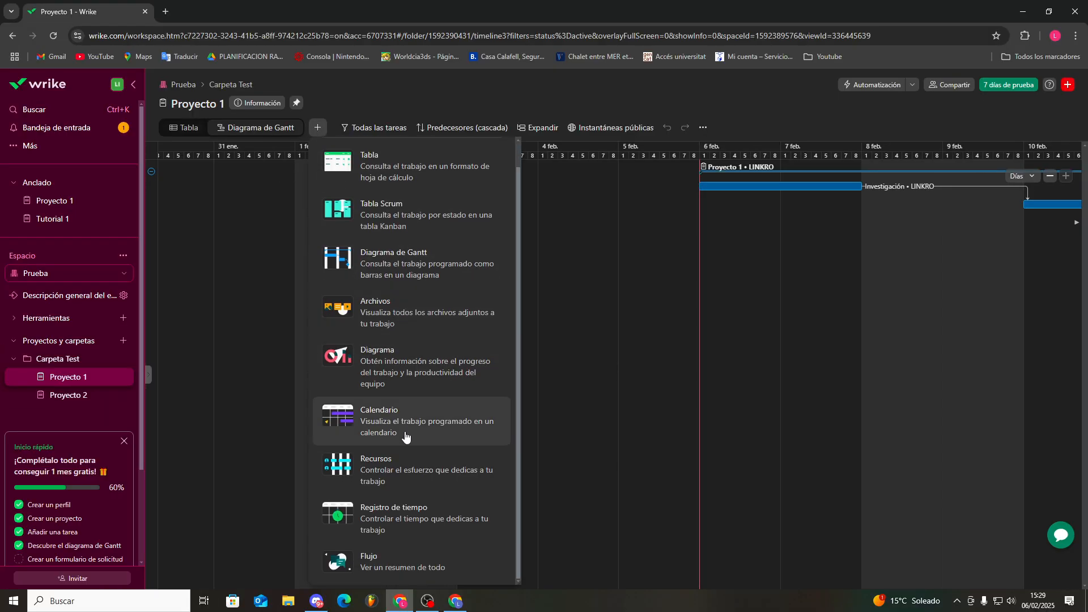
pyautogui.click(388, 309)
pyautogui.click(348, 272)
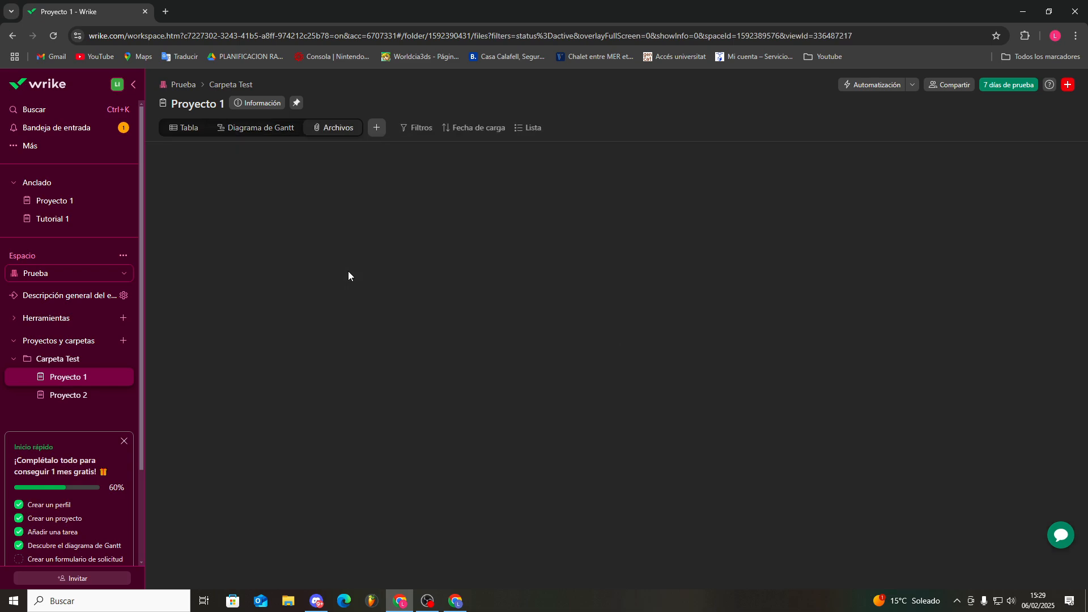
pyautogui.rightClick(579, 331)
pyautogui.click(498, 338)
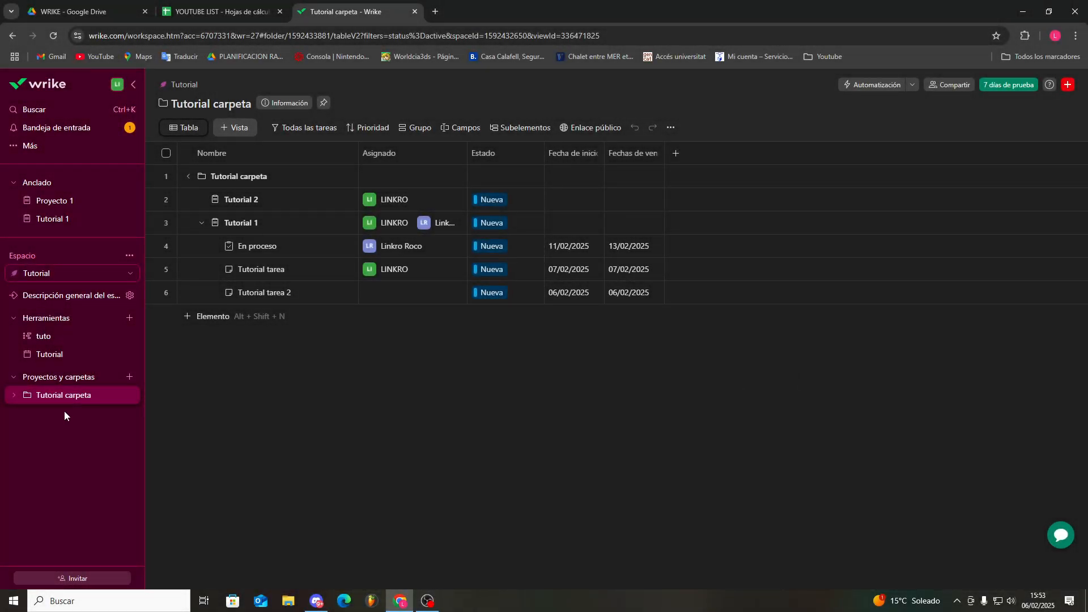
pyautogui.click(645, 203)
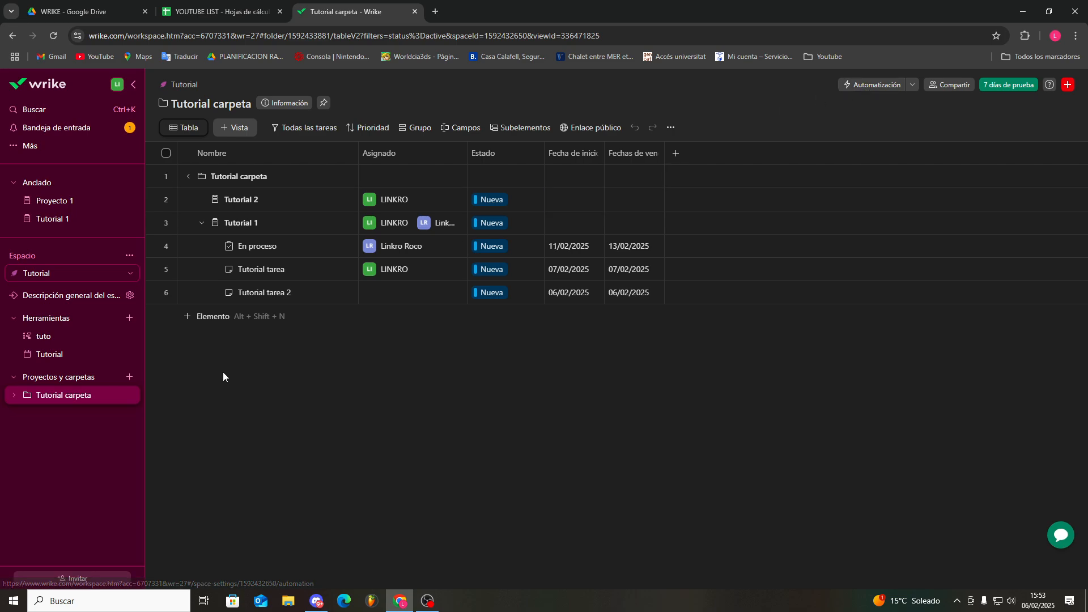
pyautogui.click(85, 295)
pyautogui.click(66, 397)
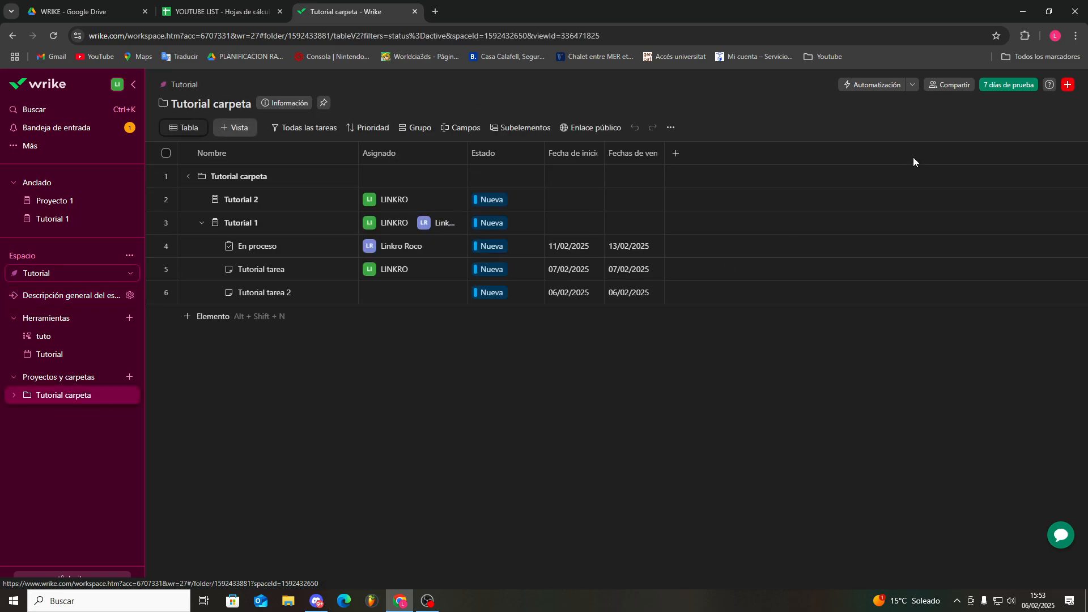
# - Open the automation rule templates for the Tutorial space and check the blank custom rule form before returning to the templates
pyautogui.click(872, 85)
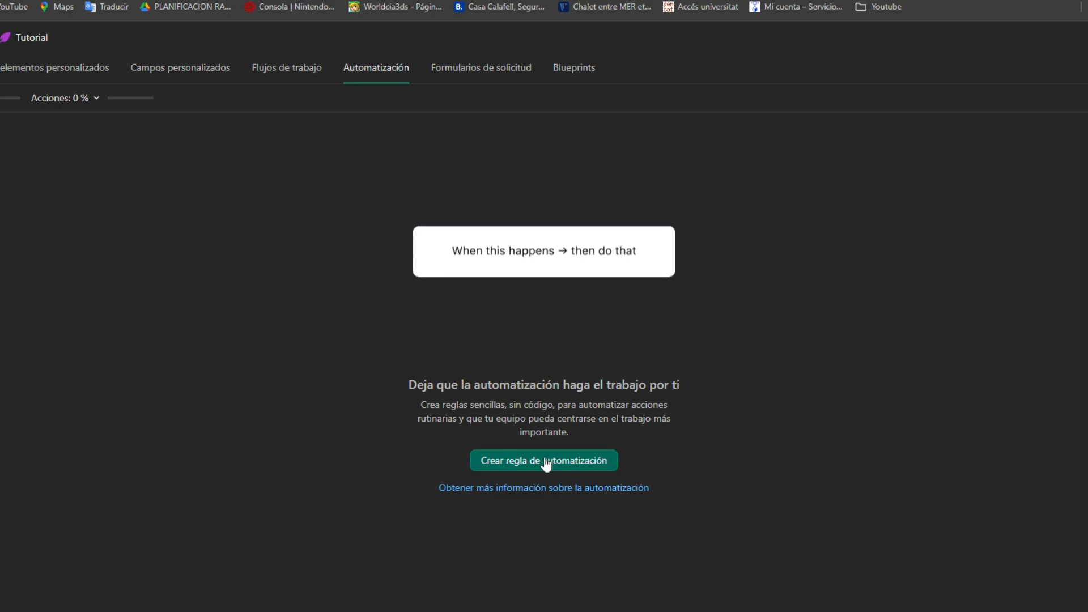
pyautogui.click(546, 461)
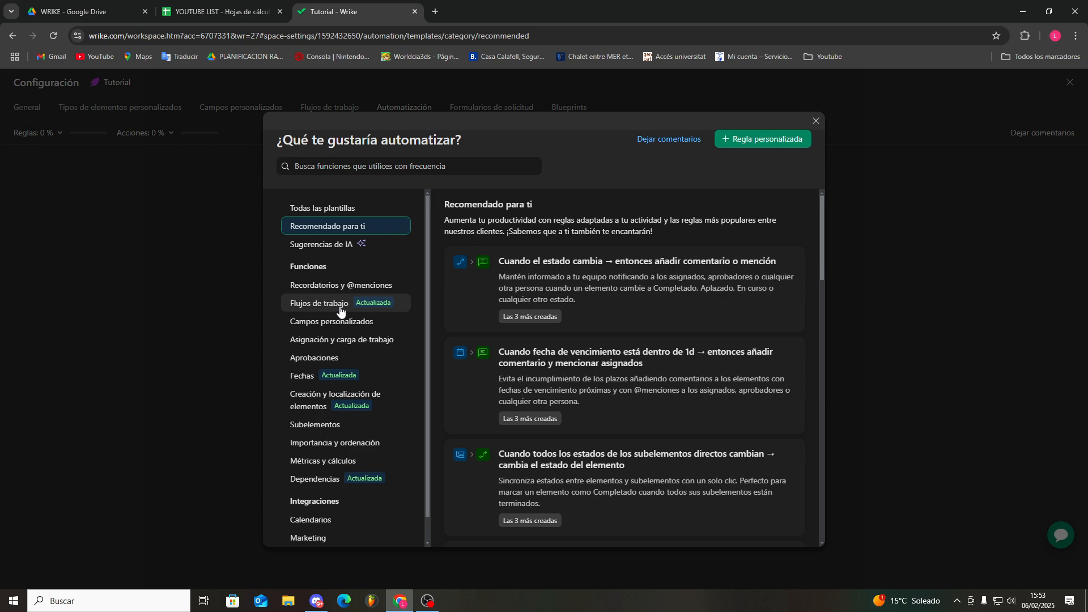
pyautogui.click(757, 144)
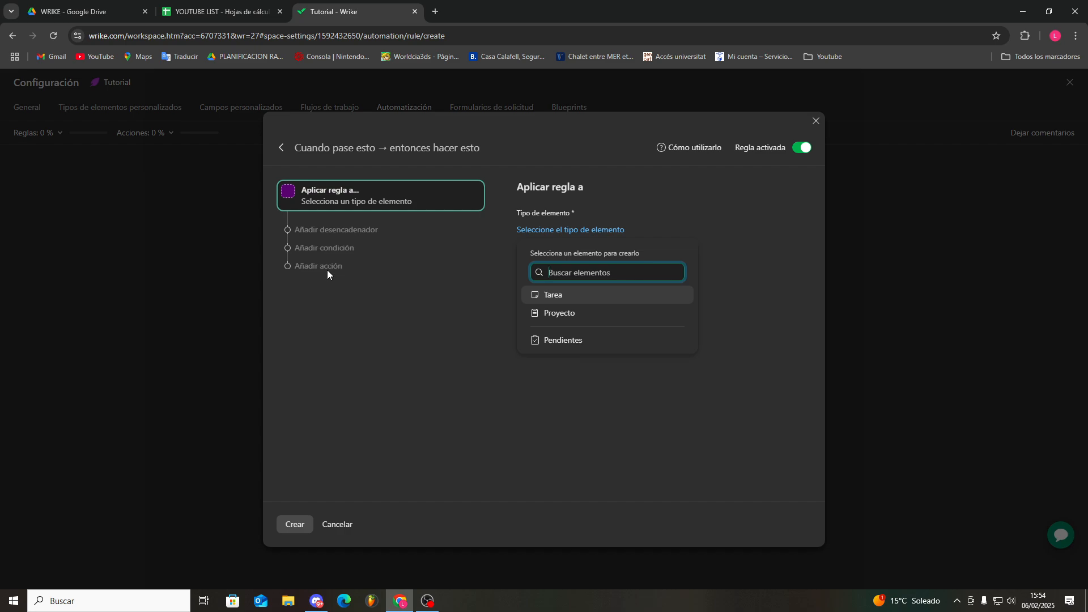
pyautogui.click(282, 149)
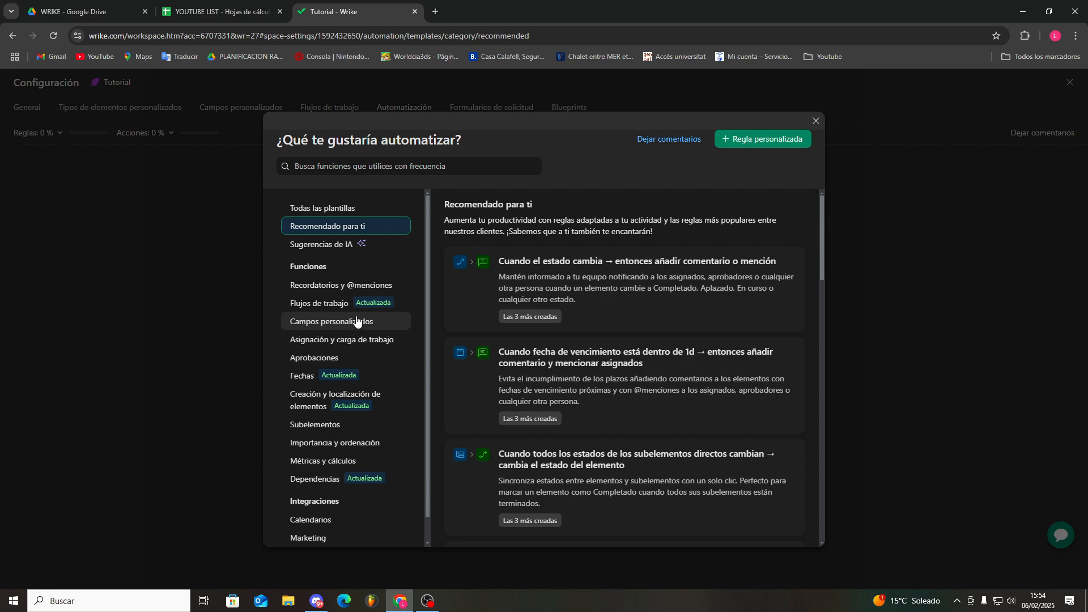
# - Look through the automation template categories and view the Sugerencias de IA section
pyautogui.scroll(-1, 357, 321)
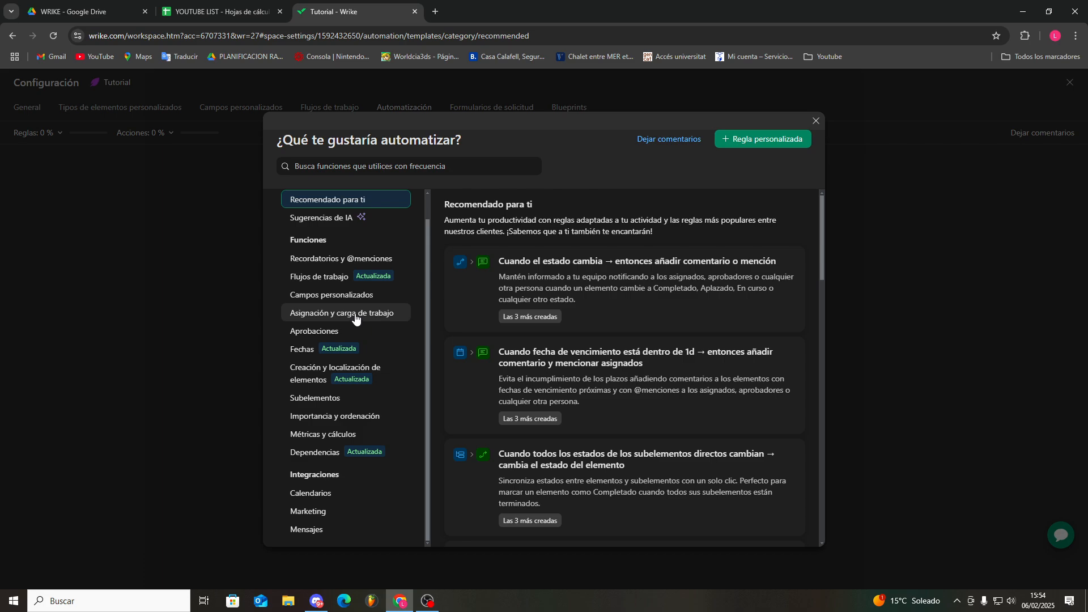
pyautogui.scroll(1, 337, 282)
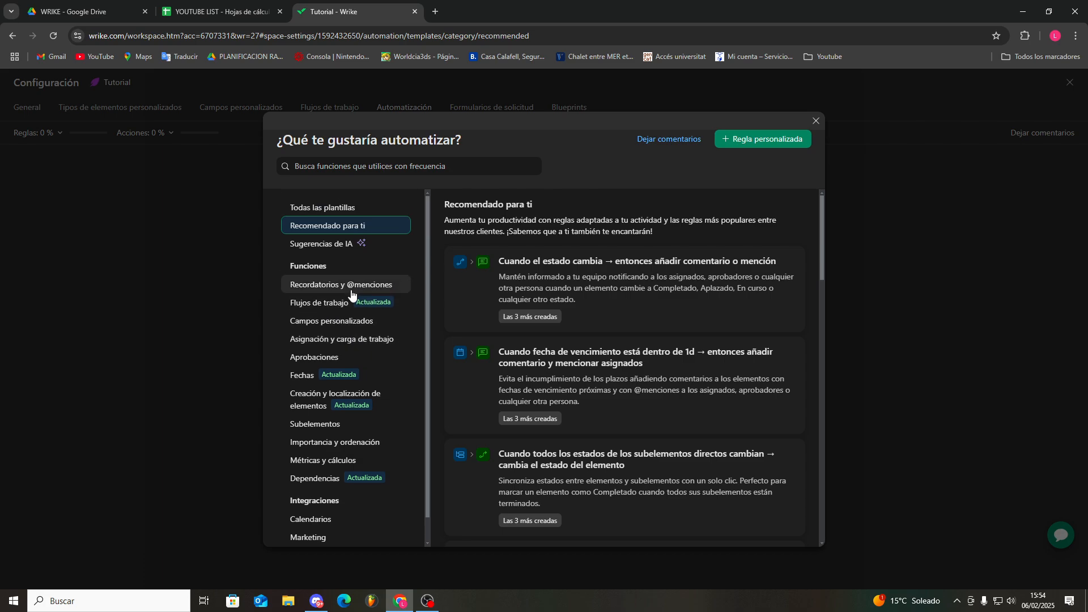
pyautogui.click(342, 249)
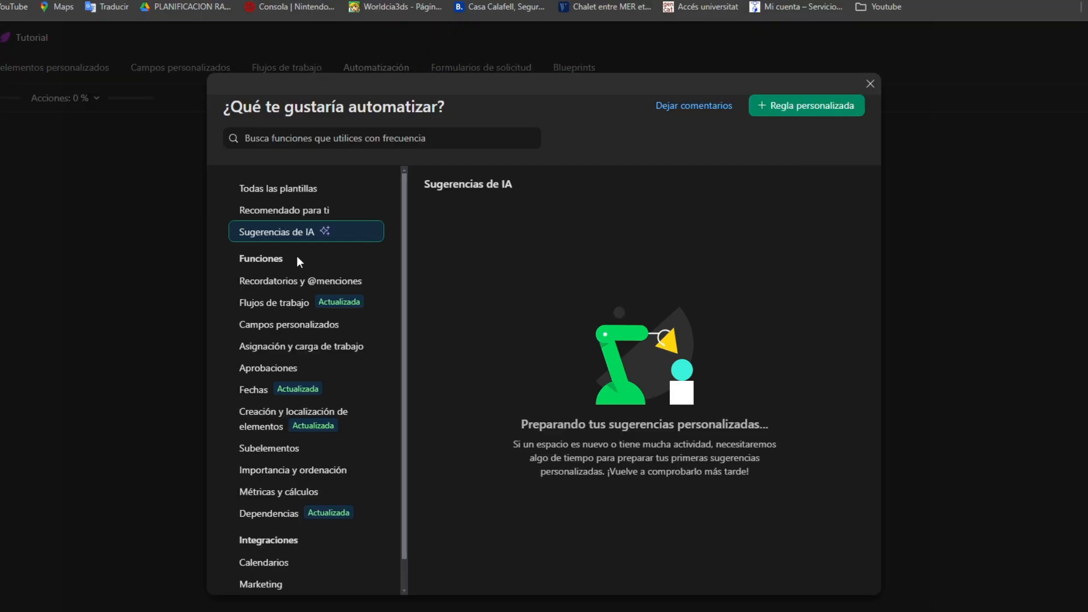
# - Start the Fechas rule that removes the due date when the status changes, applied to Tarea and triggered by Todo completado
pyautogui.click(326, 376)
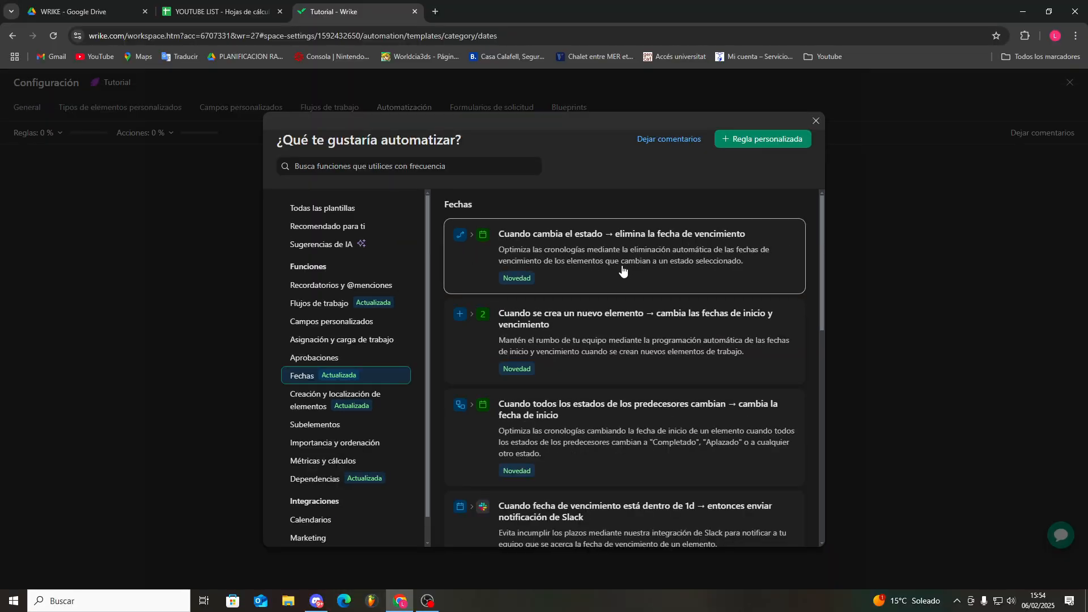
pyautogui.click(468, 264)
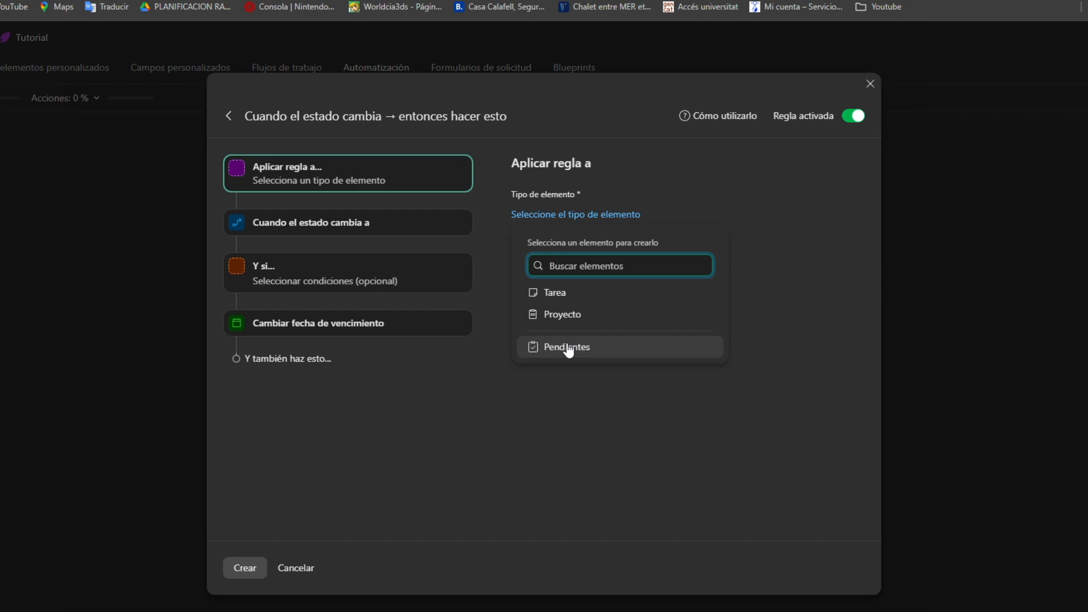
pyautogui.click(563, 300)
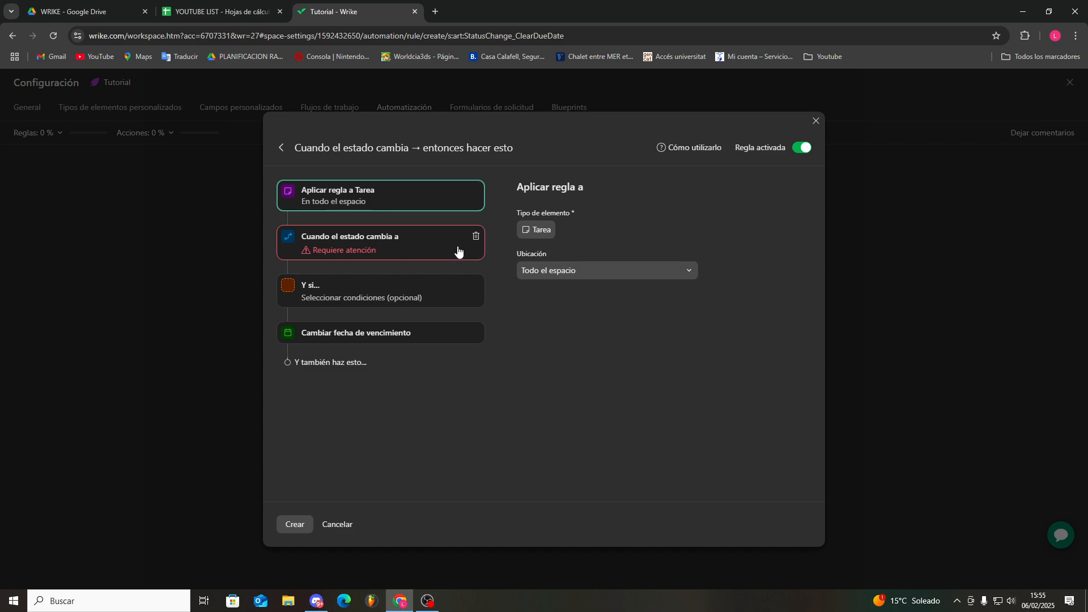
pyautogui.click(371, 237)
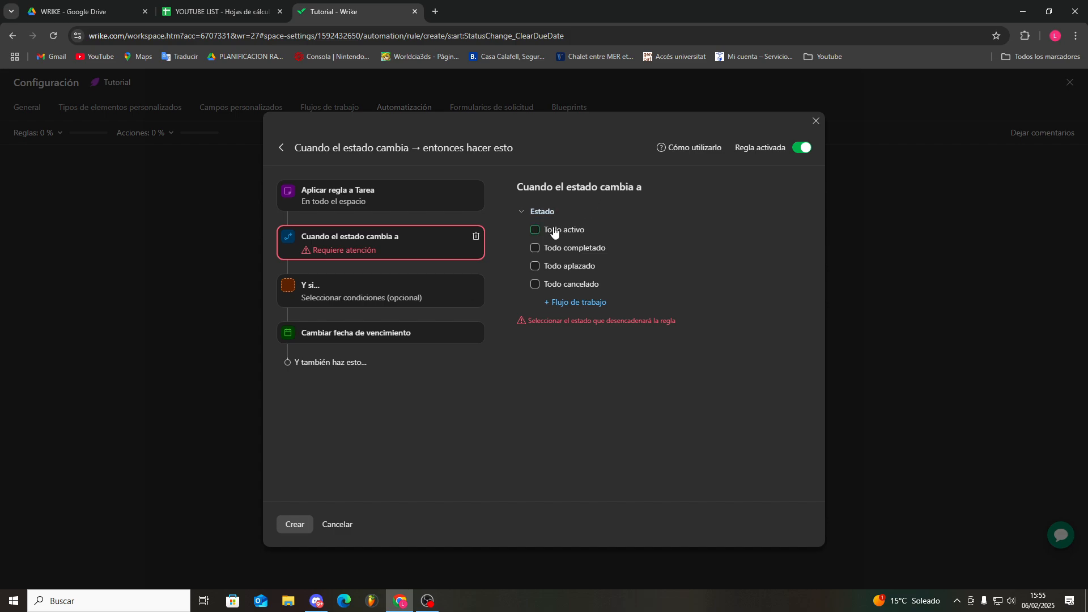
pyautogui.click(535, 249)
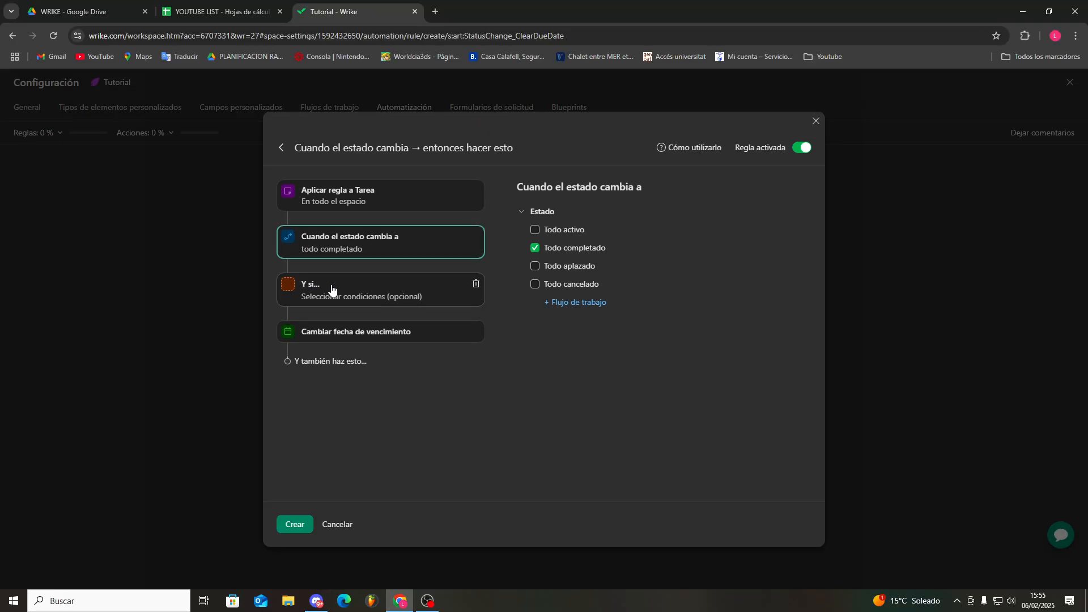
# - Remove the optional condition, check the Empty() due-date formula and its help, and create the automation rule
pyautogui.click(288, 286)
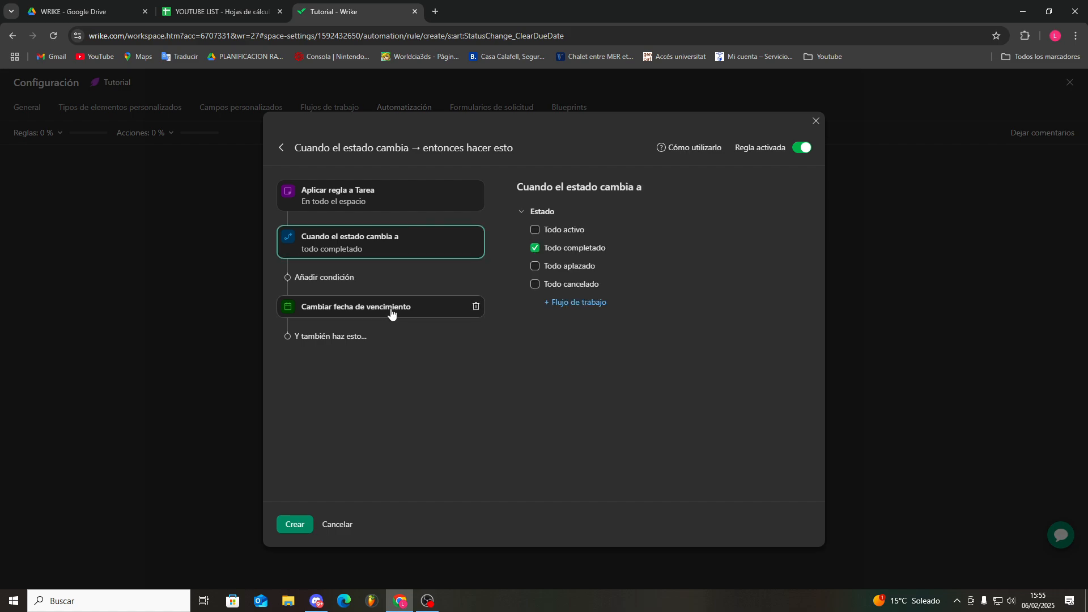
pyautogui.click(391, 312)
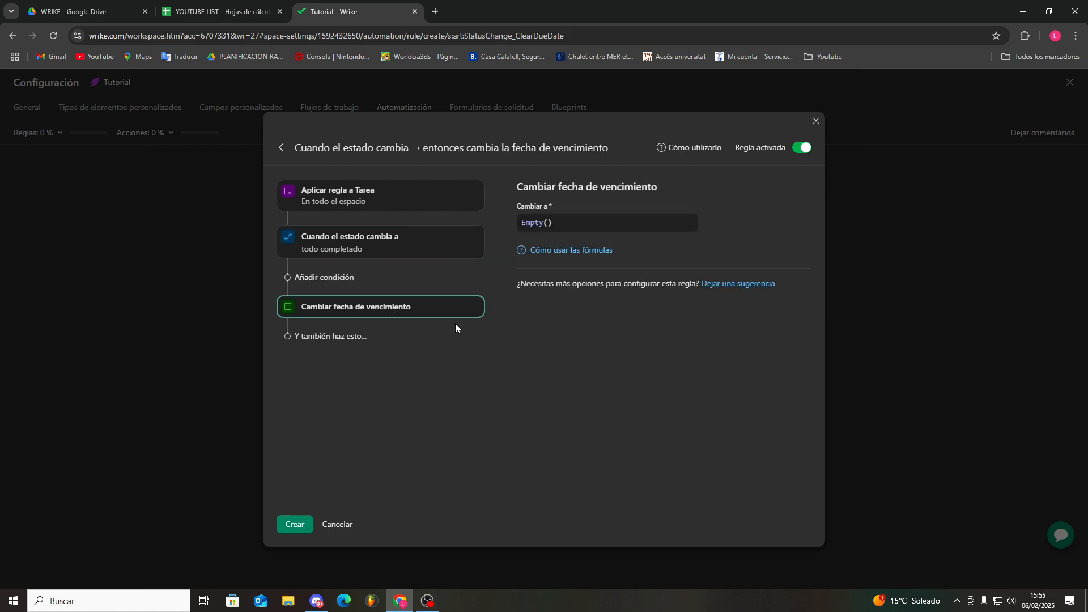
pyautogui.moveTo(553, 249)
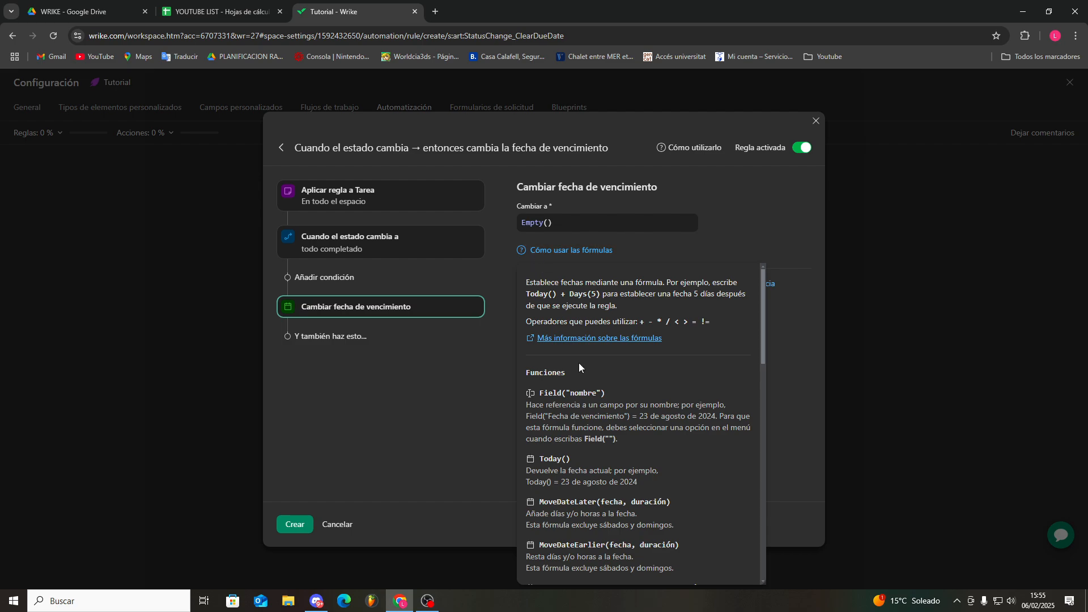
pyautogui.scroll(-12, 578, 362)
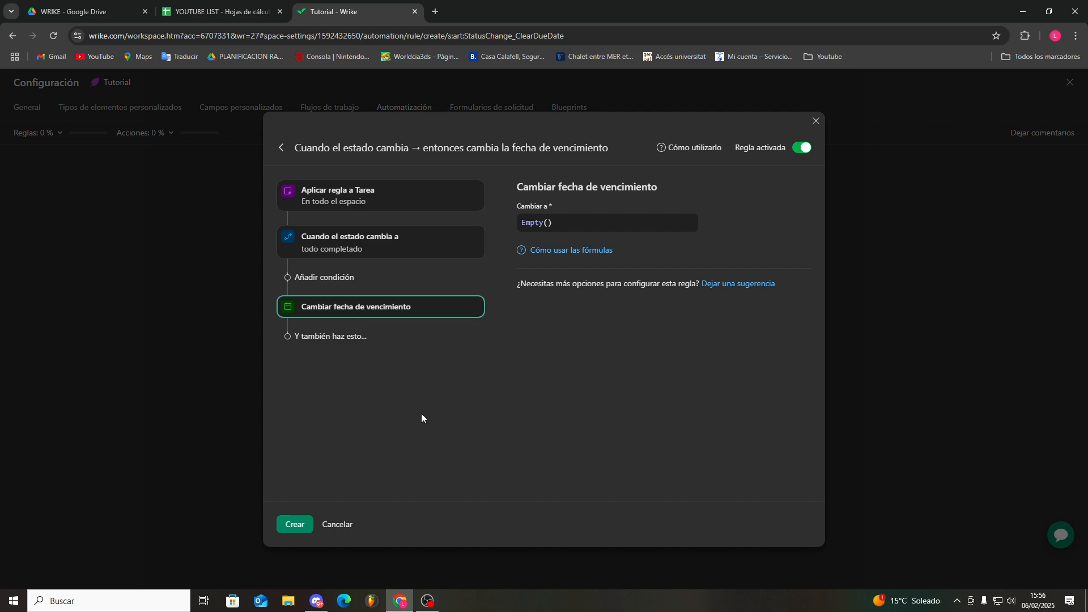
pyautogui.click(301, 524)
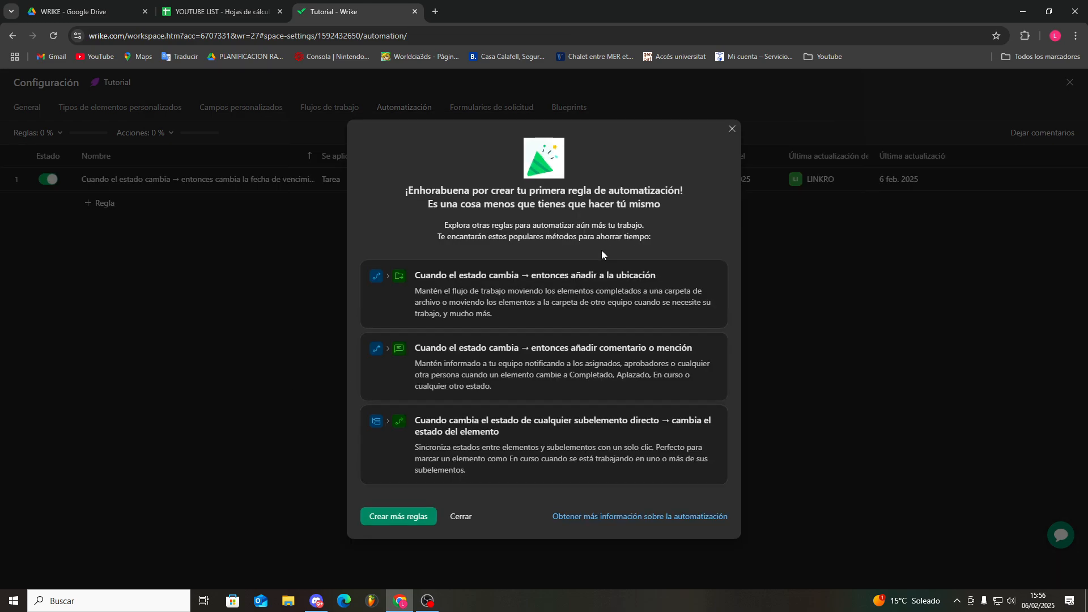
pyautogui.click(727, 128)
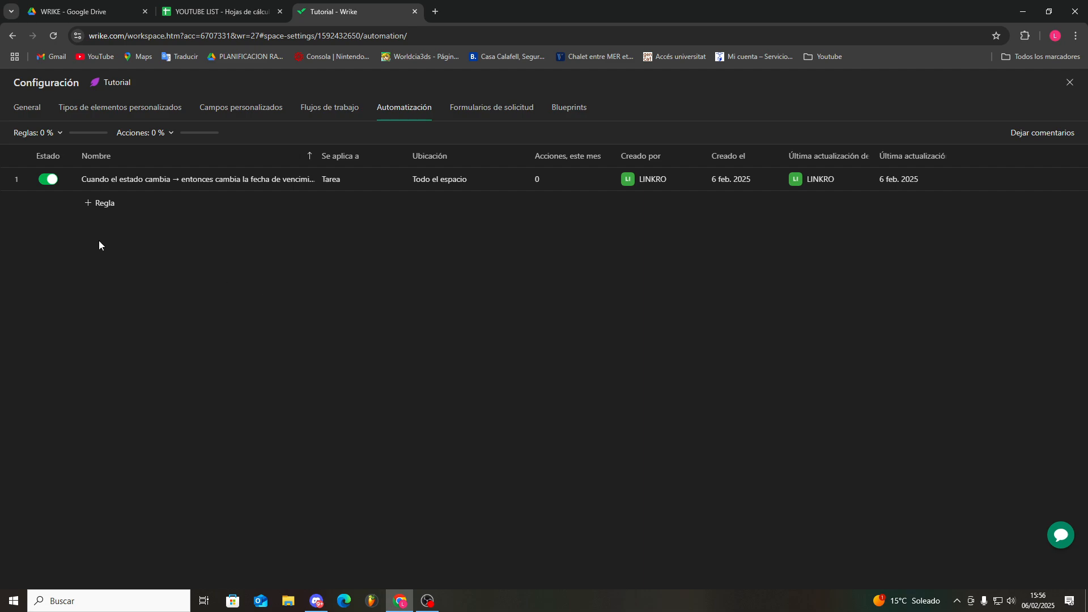
pyautogui.click(101, 203)
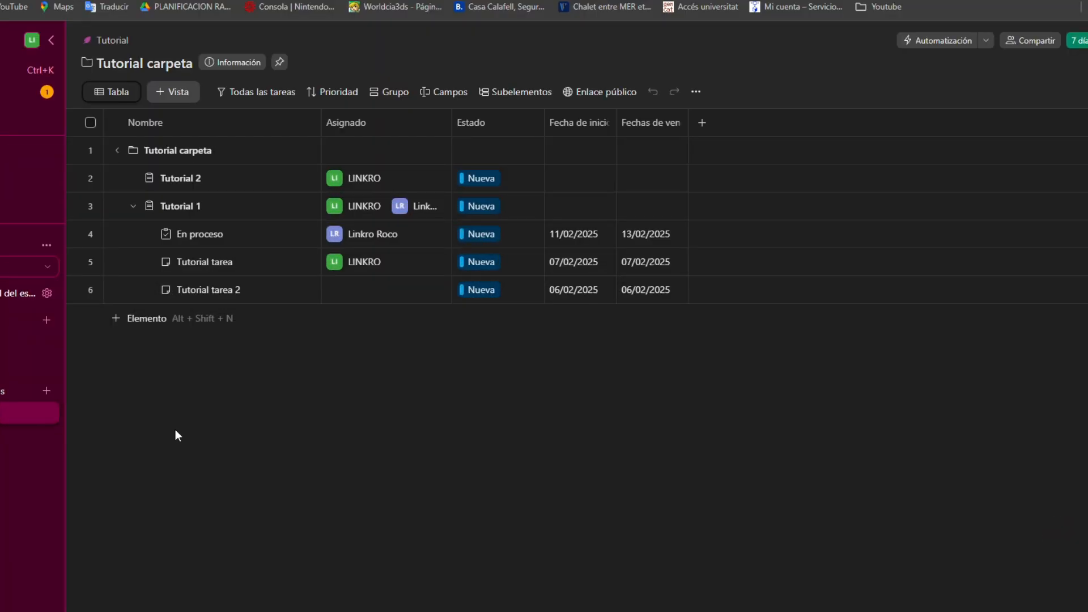
# - Open the Tutorial 1 project and export its table to Excel
pyautogui.click(14, 434)
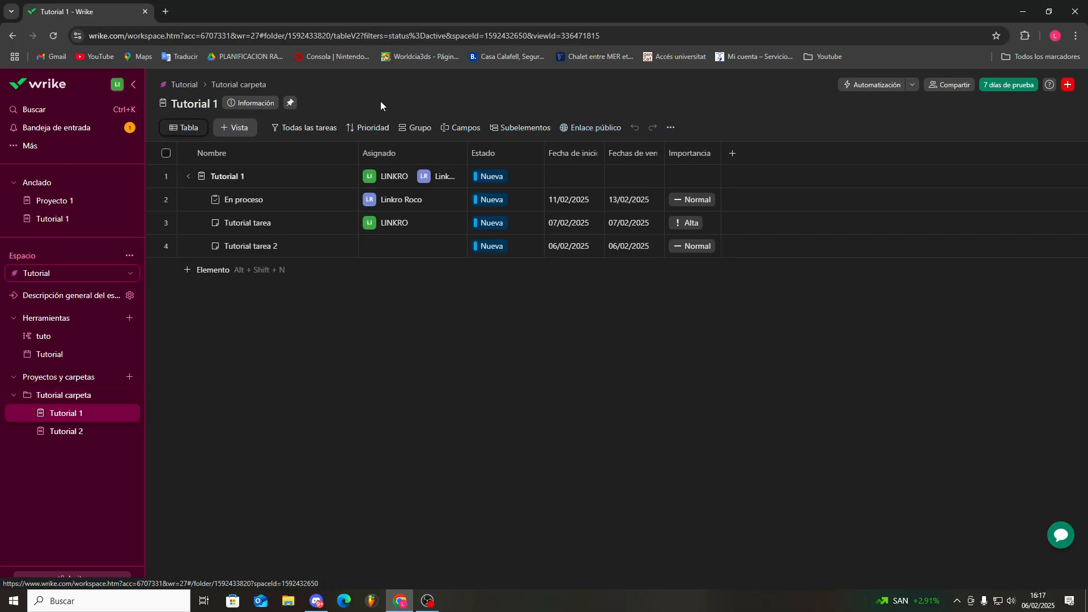
pyautogui.click(670, 129)
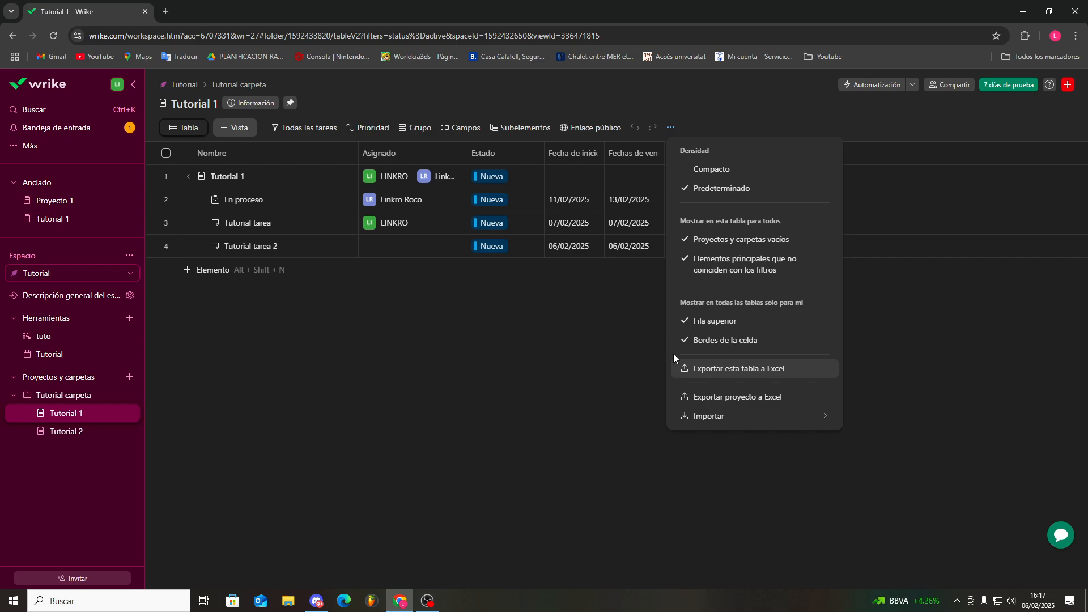
pyautogui.moveTo(713, 419)
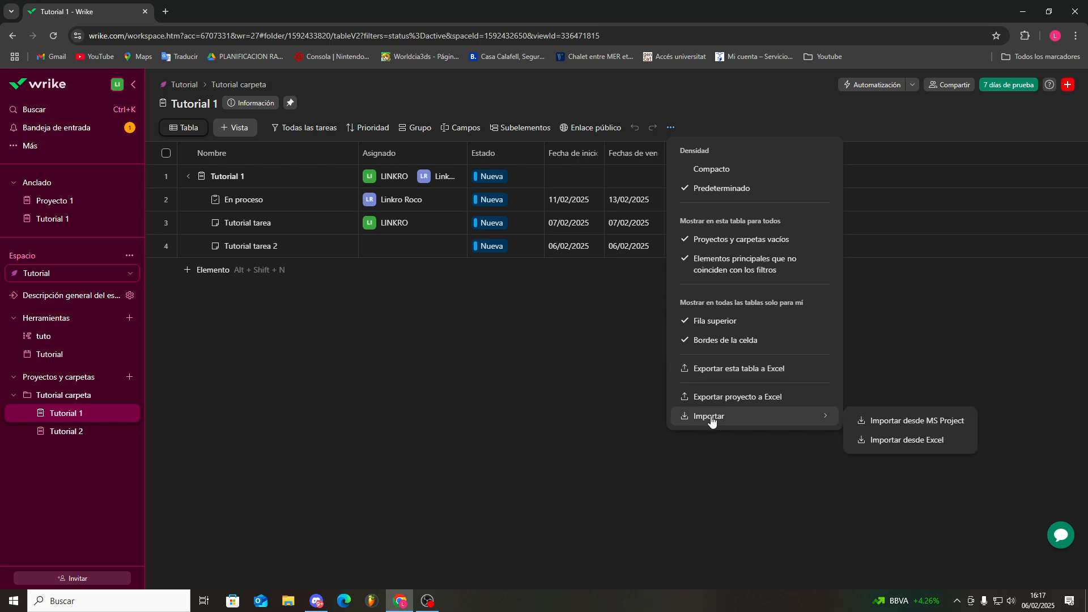
pyautogui.click(738, 369)
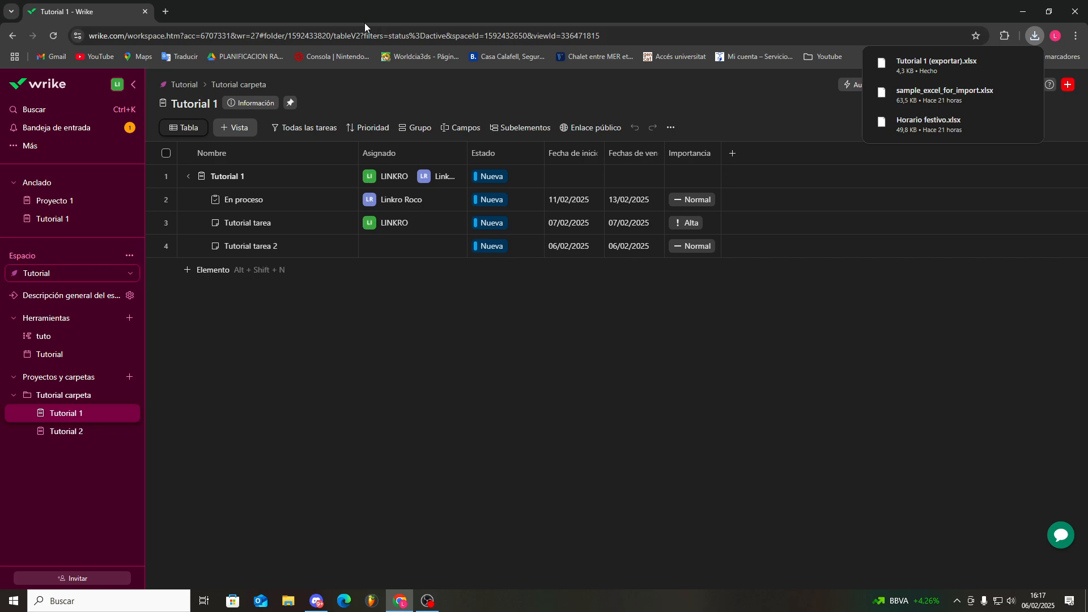
# - Import Tutorial 1 (exportar).xlsx into a new Google Sheets spreadsheet, replacing the existing spreadsheet, and view the imported data
pyautogui.click(166, 13)
pyautogui.click(1041, 86)
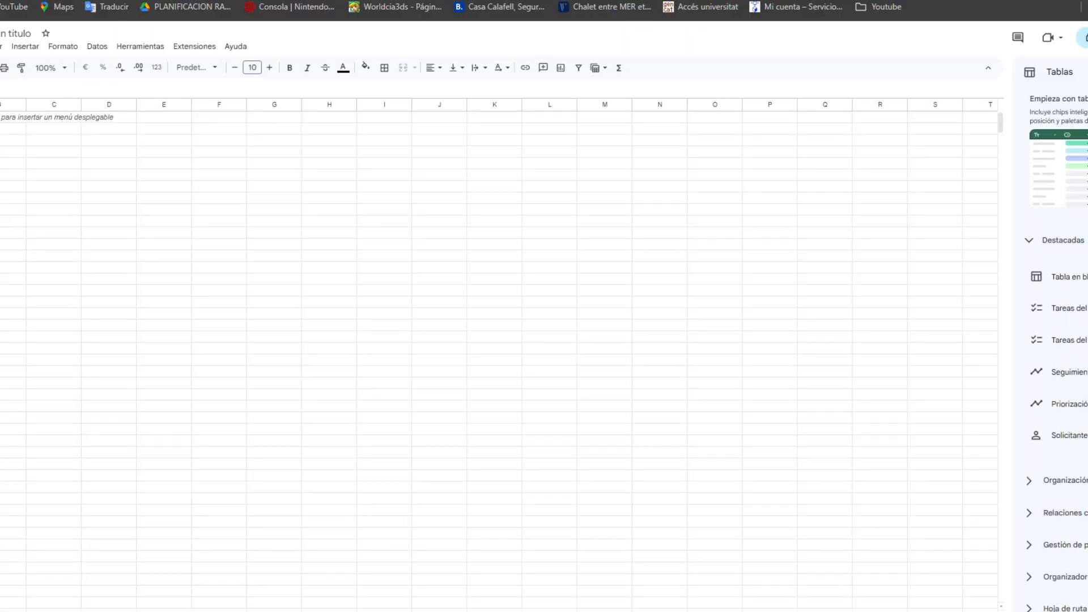
pyautogui.hotkey('alt', 'f')
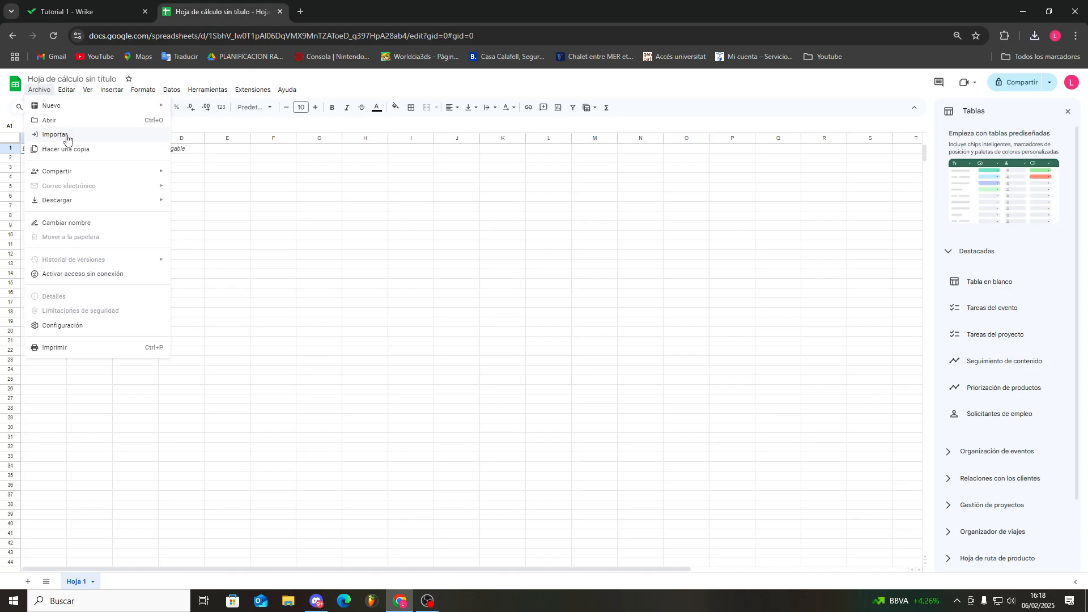
pyautogui.click(67, 135)
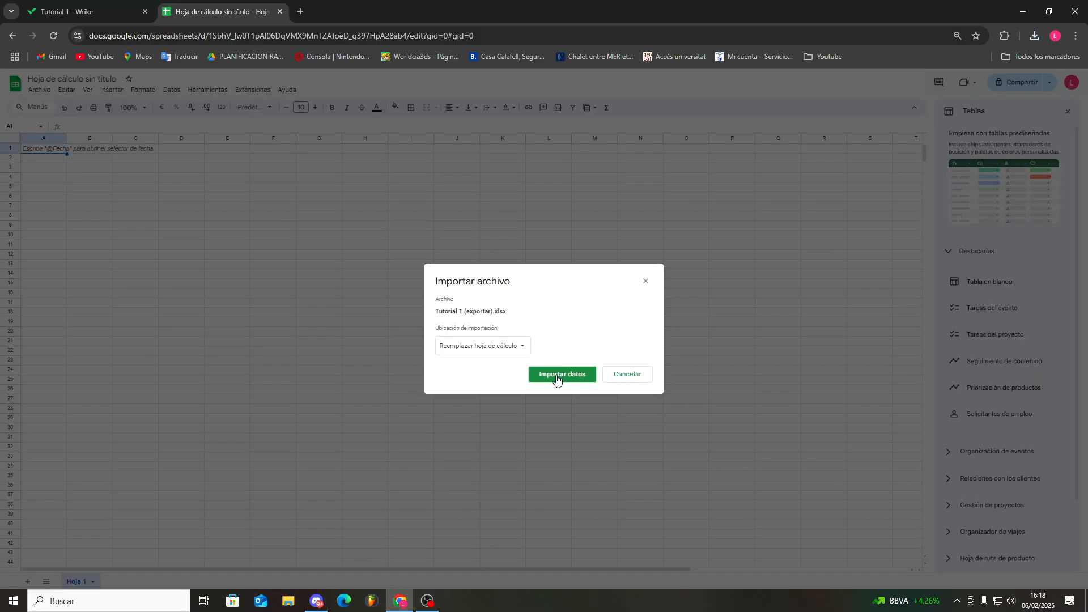
pyautogui.click(559, 375)
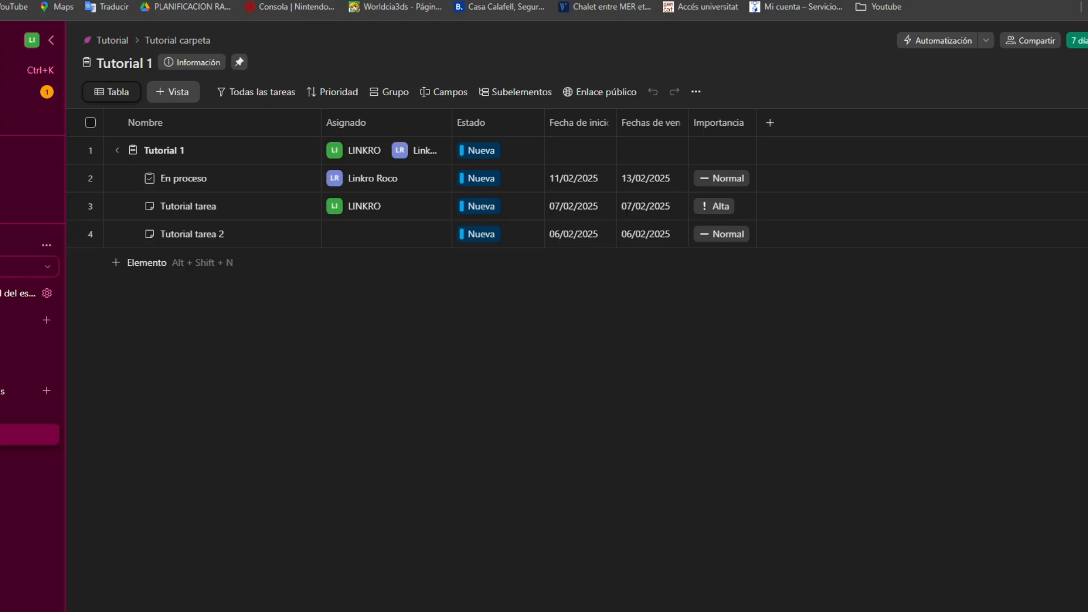
pyautogui.click(221, 12)
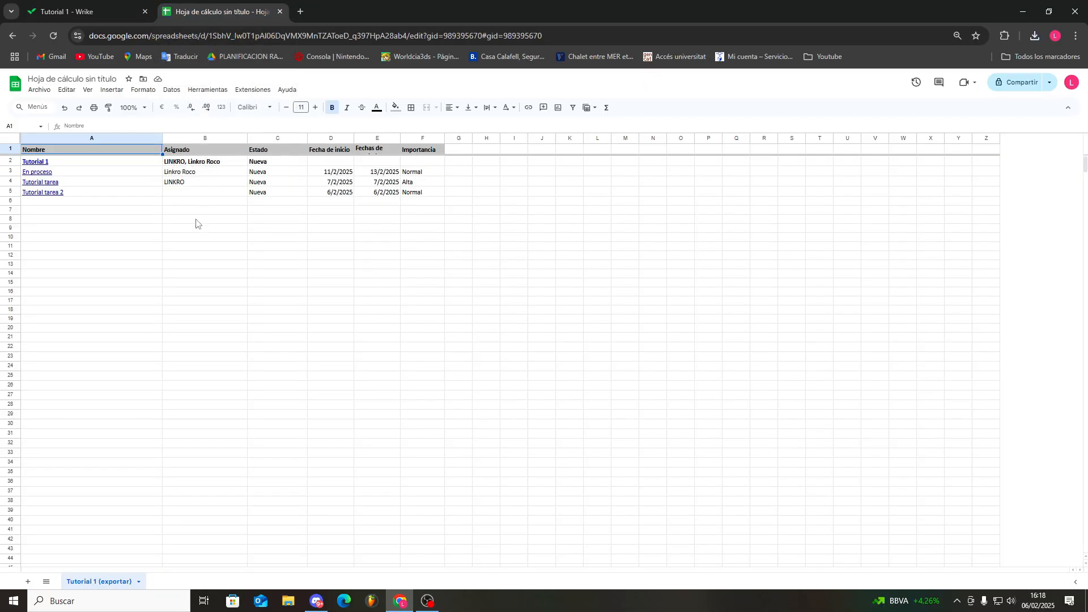
# - Switch back to Wrike and view the import from Excel options for the Tutorial 1 project, closing them without importing
pyautogui.click(85, 12)
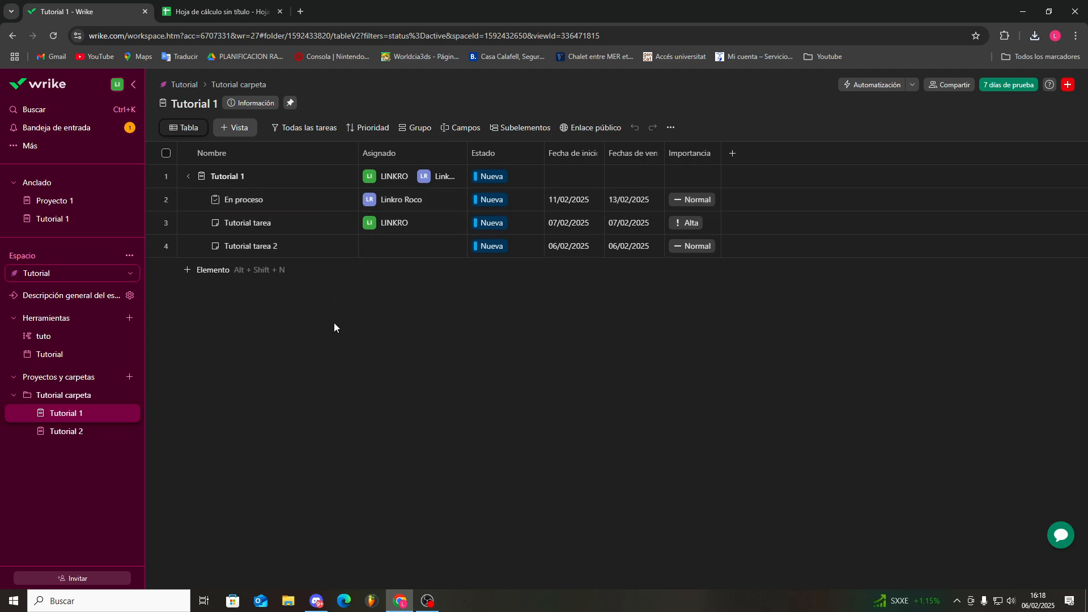
pyautogui.click(670, 128)
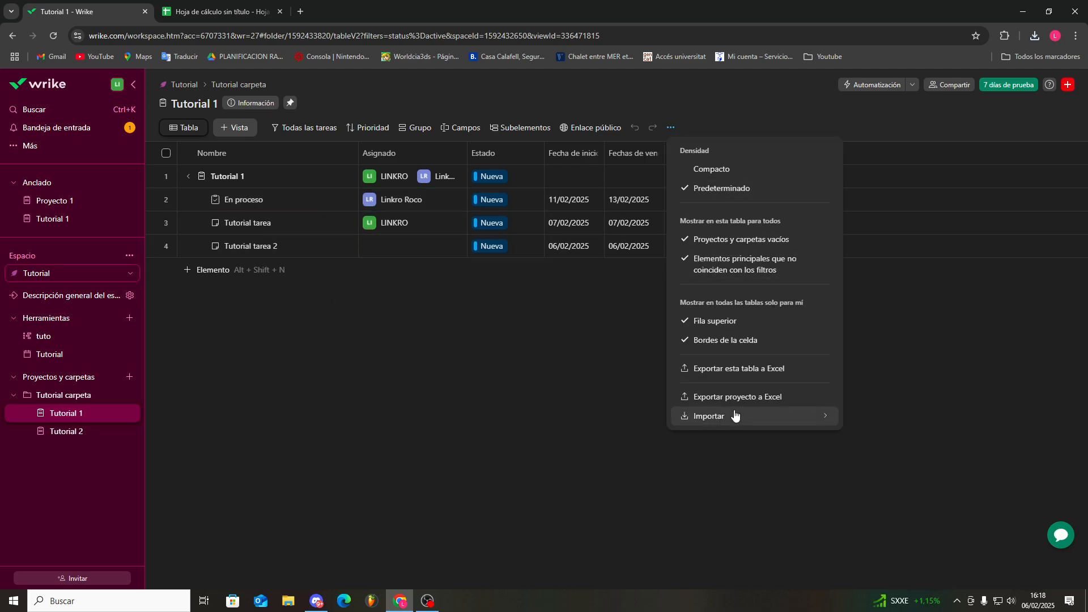
pyautogui.moveTo(731, 419)
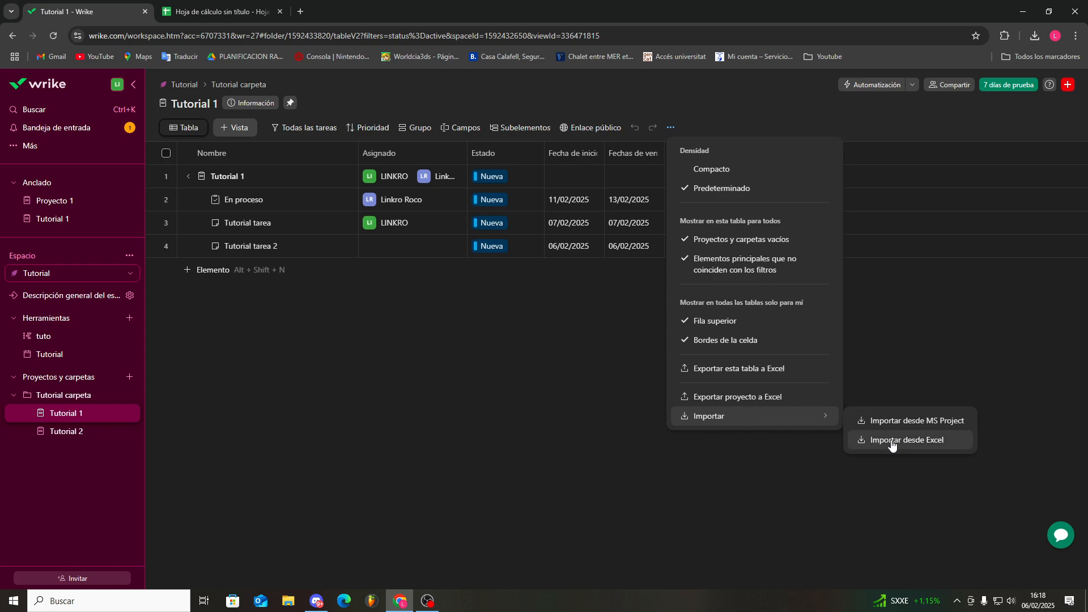
pyautogui.click(978, 465)
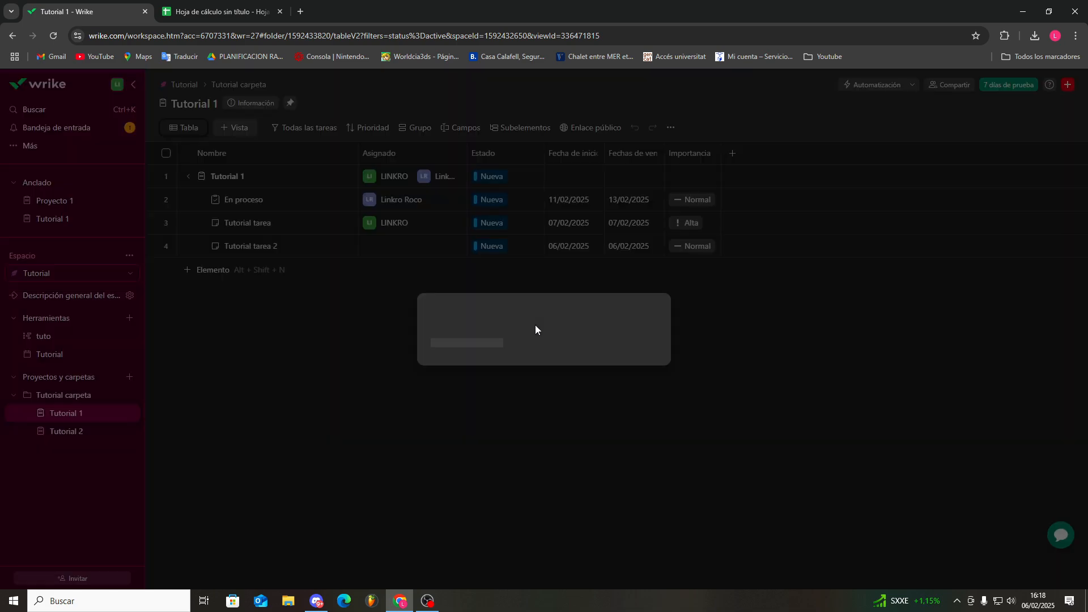
pyautogui.click(563, 419)
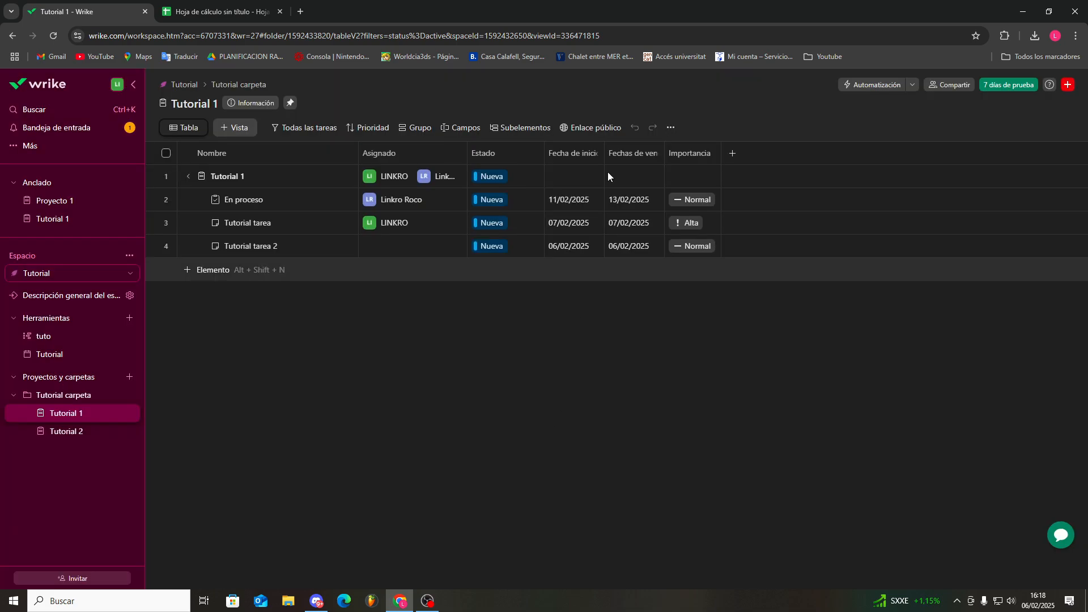
# - Open the import from Excel for the Tutorial 1 project and download the simple template
pyautogui.click(671, 129)
pyautogui.moveTo(733, 416)
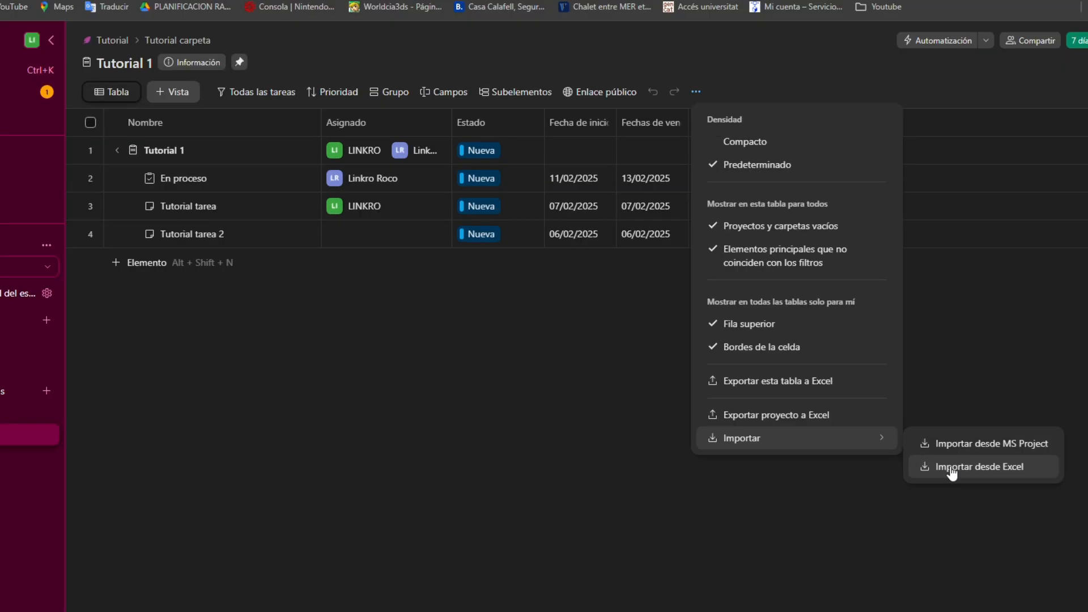
pyautogui.click(951, 468)
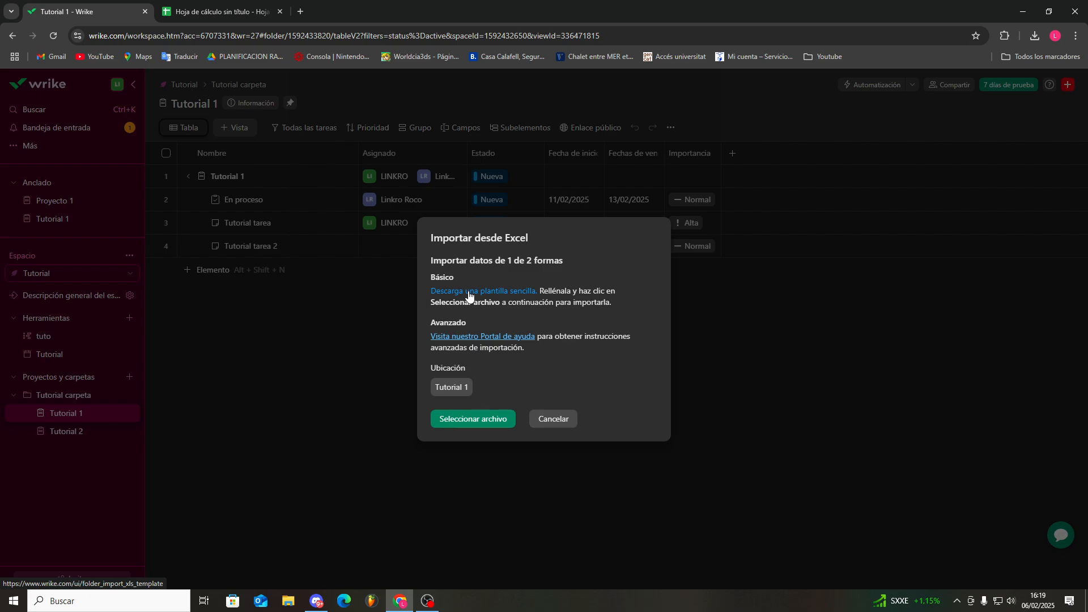
pyautogui.click(469, 291)
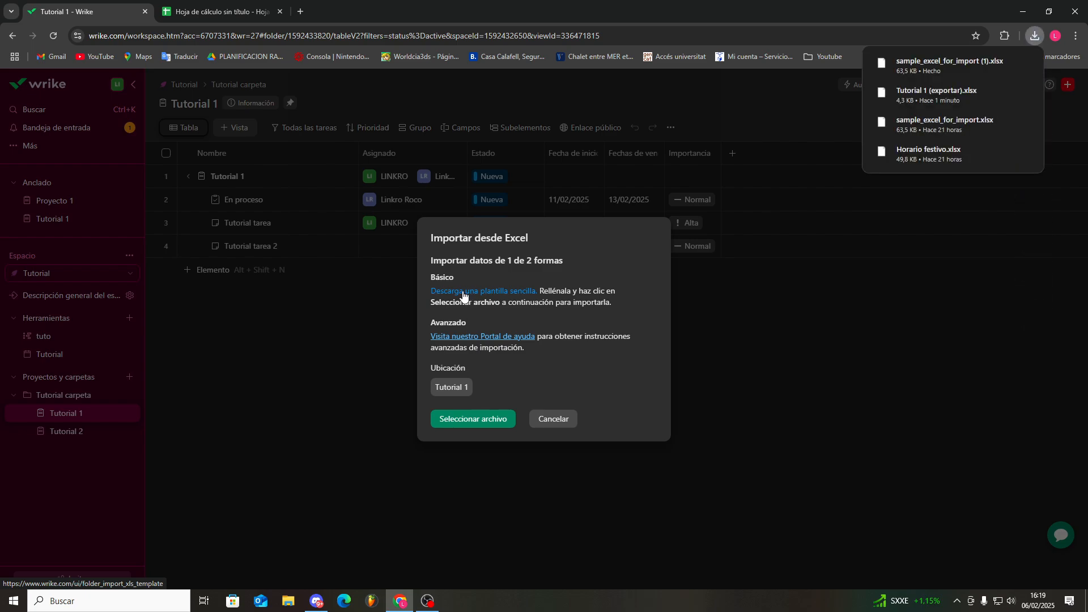
# - Switch to Google Sheets and import sample_excel_for_import (1).xlsx as a separate spreadsheet
pyautogui.click(199, 9)
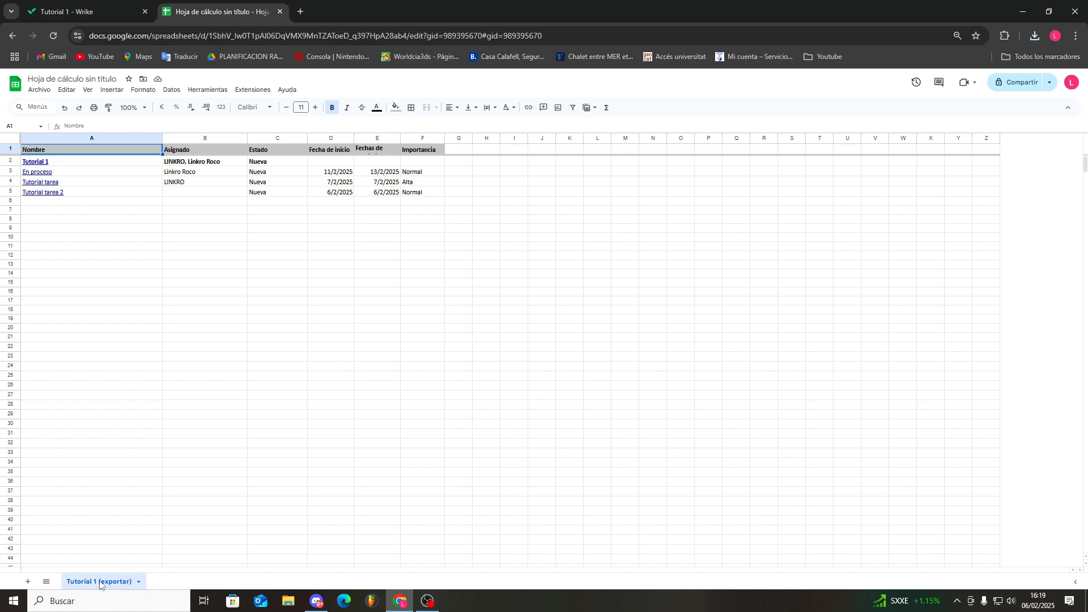
pyautogui.click(27, 581)
pyautogui.click(36, 91)
pyautogui.click(56, 135)
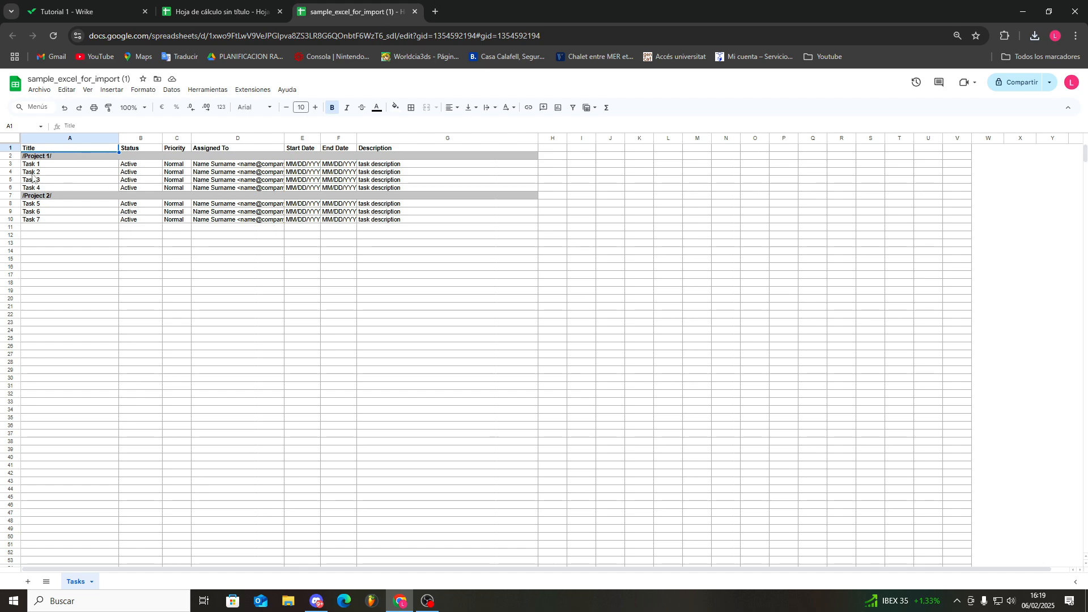
# - Fill the first task with Tareas, Alta, end date 06/02/2025 and prueba, rename Task 2 as Organizacion, and download the spreadsheet as Microsoft Excel (.xlsx)
pyautogui.doubleClick(46, 164)
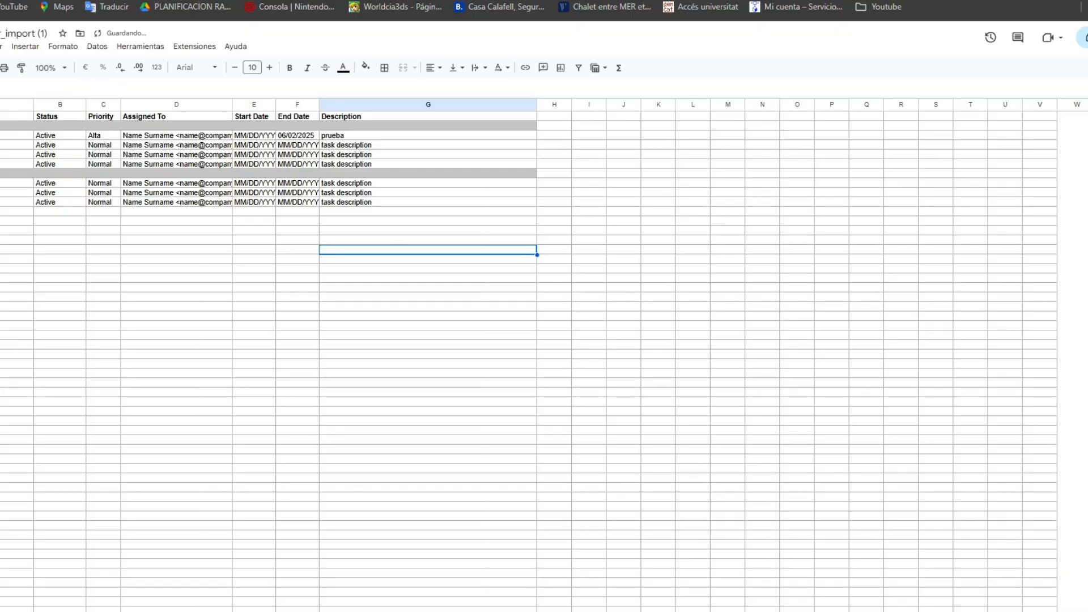
pyautogui.click(0, 46)
pyautogui.moveTo(22, 180)
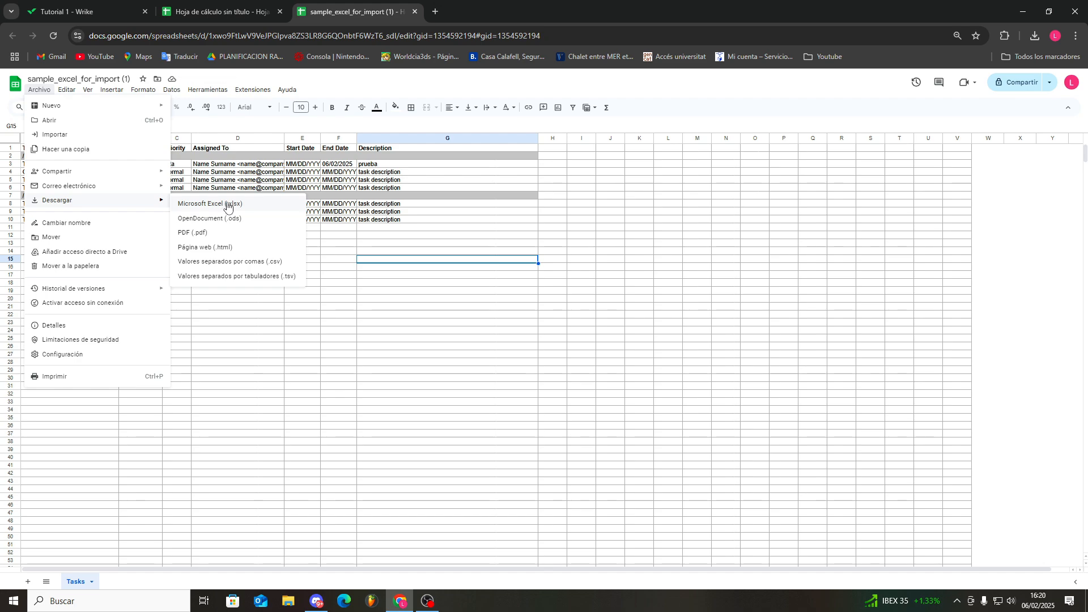
pyautogui.click(227, 208)
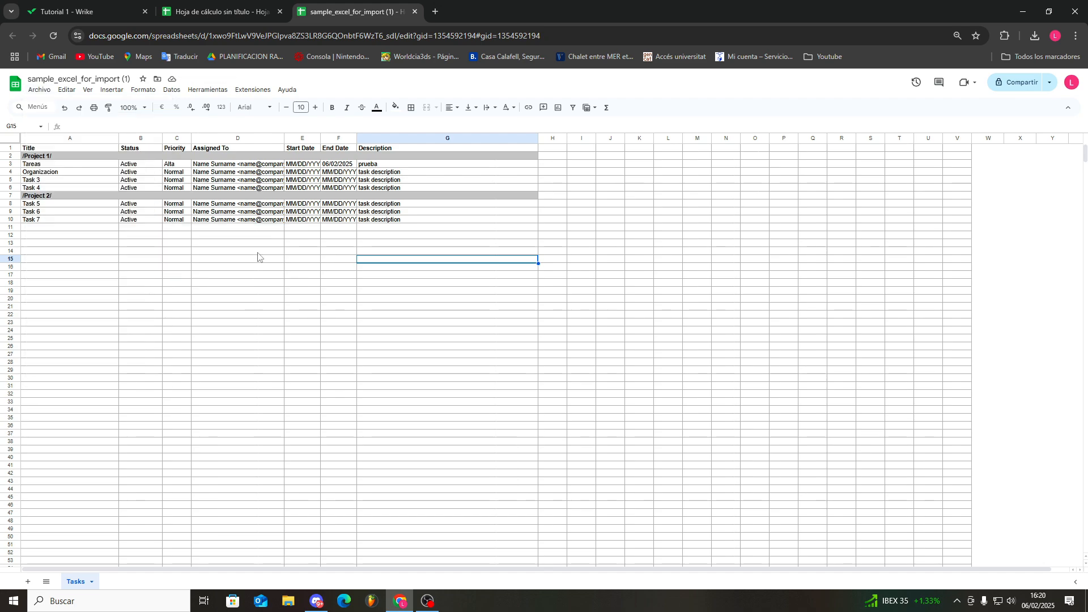
# - Try to import the downloaded Excel workbook into Wrike's Tutorial 1 project, leaving the user matching empty
pyautogui.click(90, 11)
pyautogui.click(547, 420)
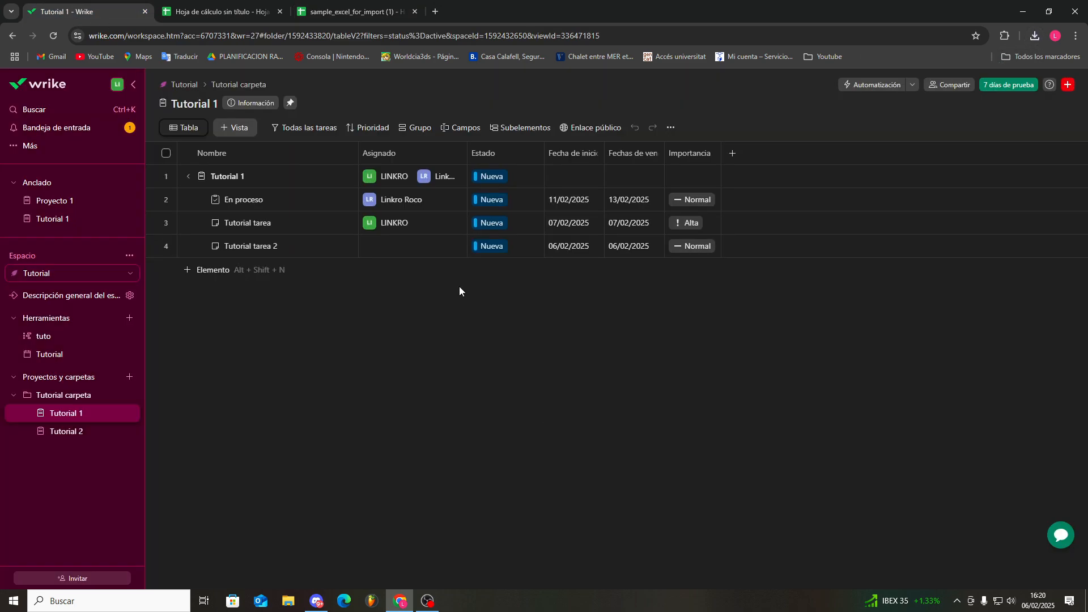
pyautogui.moveTo(392, 205)
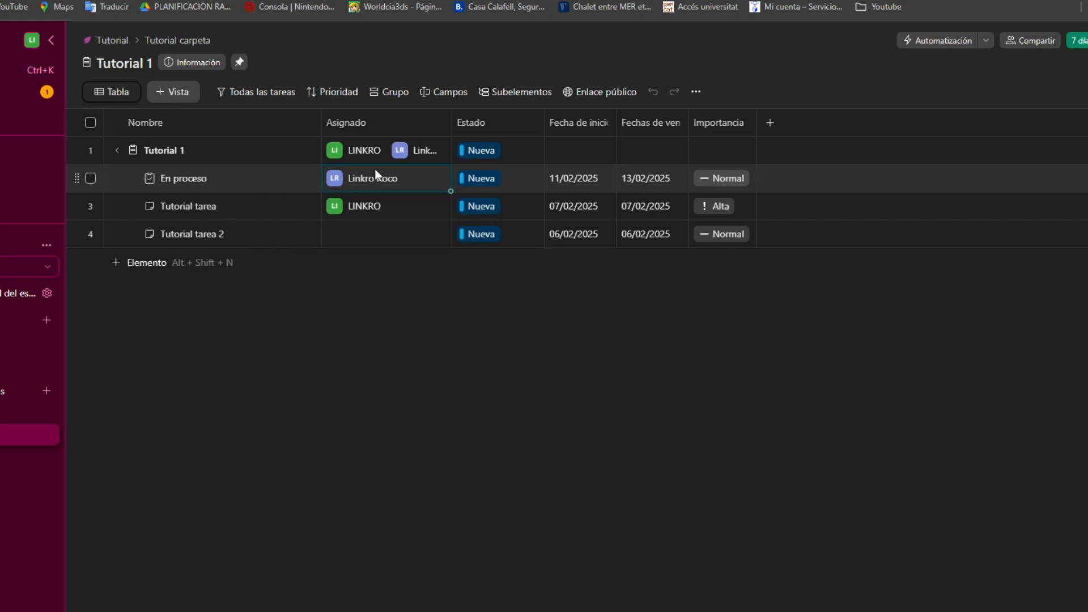
pyautogui.click(695, 92)
pyautogui.moveTo(782, 437)
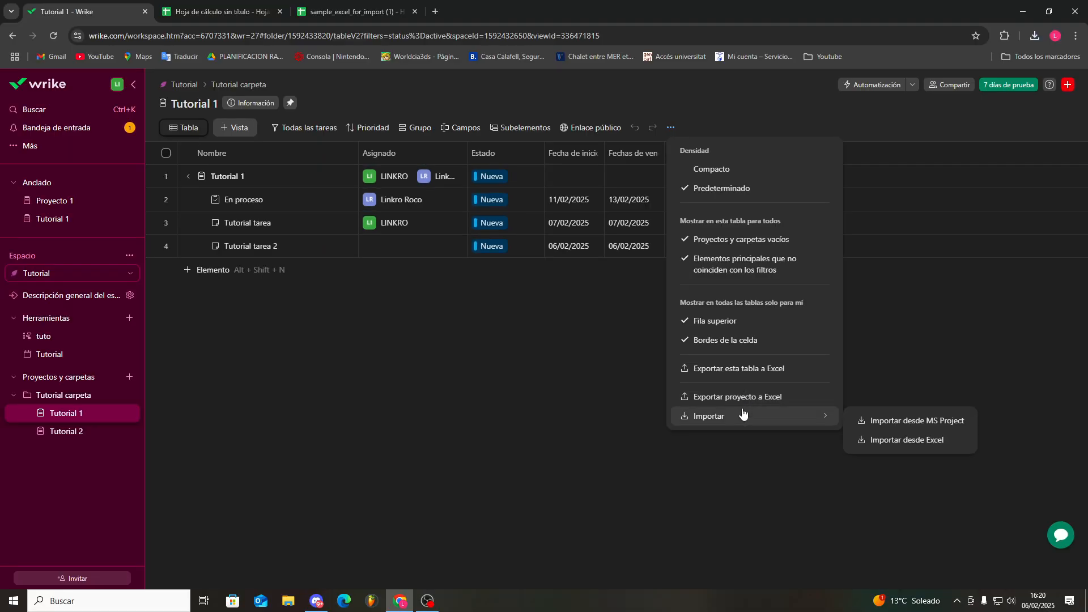
pyautogui.click(946, 466)
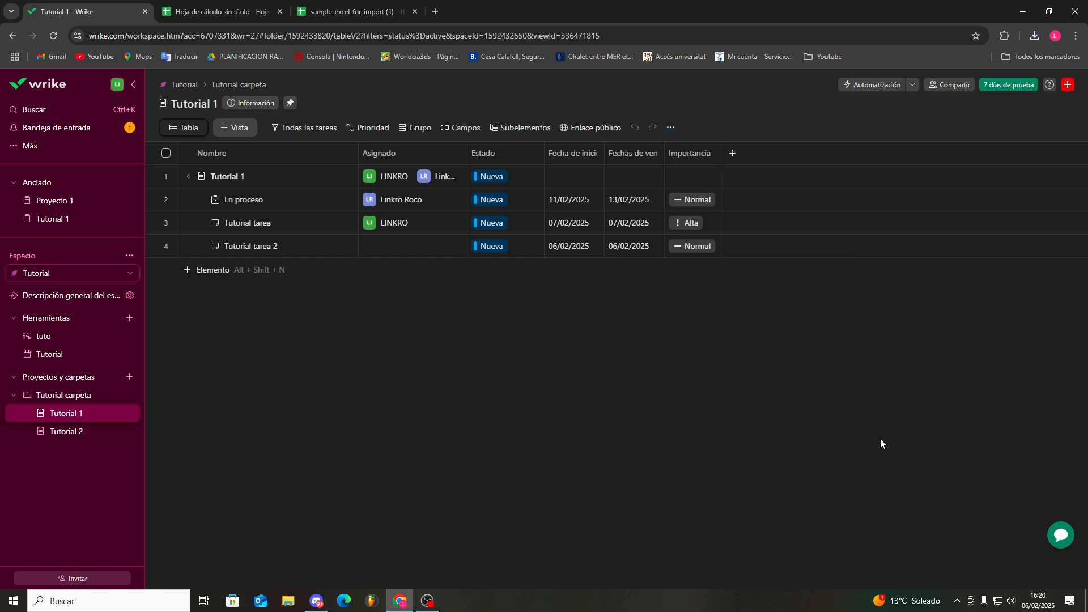
pyautogui.click(463, 419)
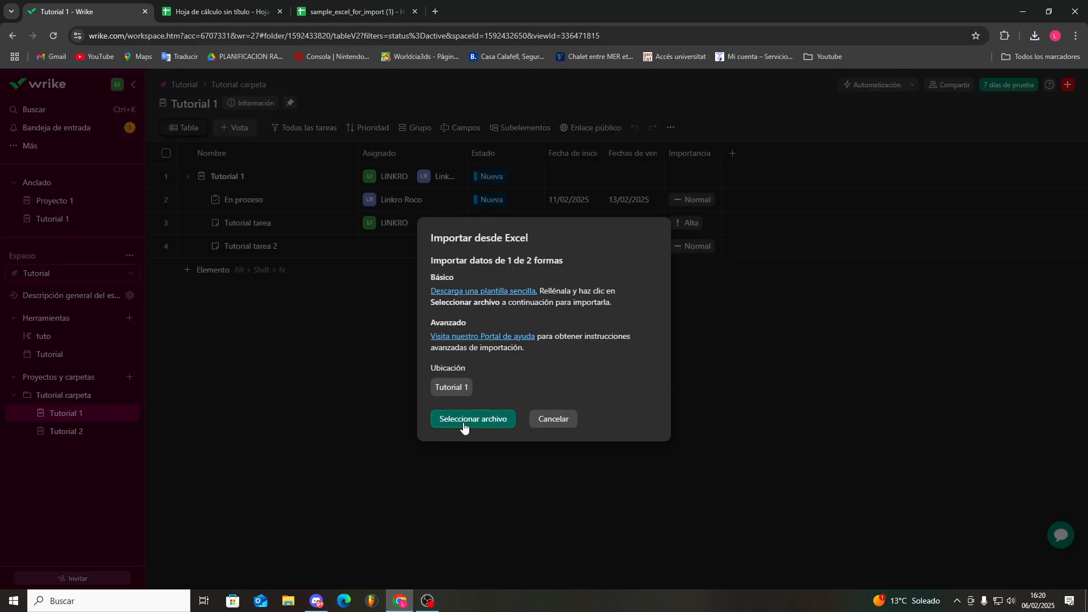
pyautogui.doubleClick(421, 442)
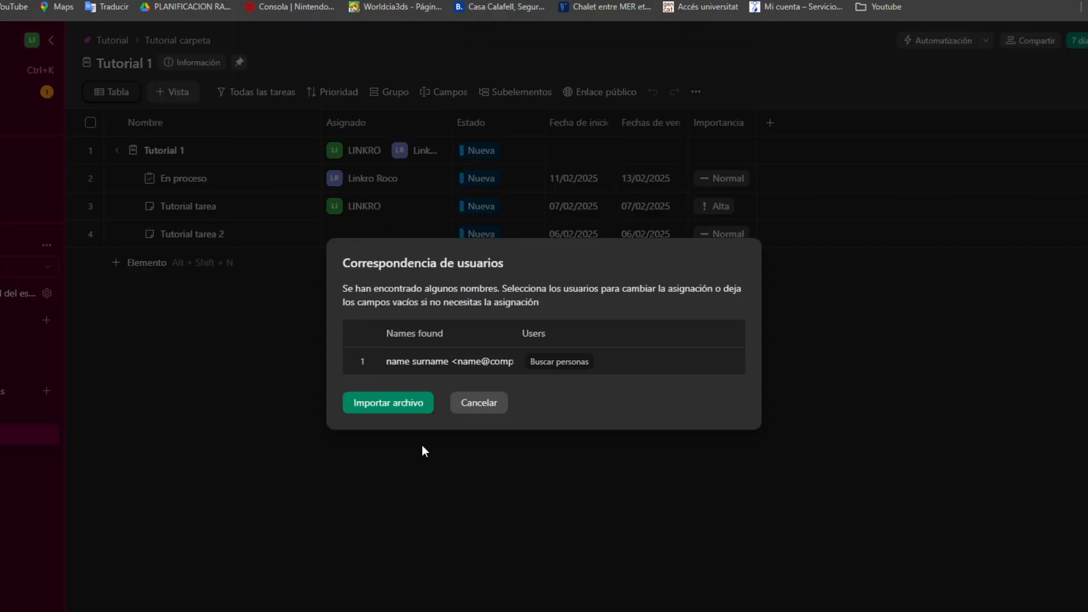
pyautogui.click(397, 404)
pyautogui.click(467, 358)
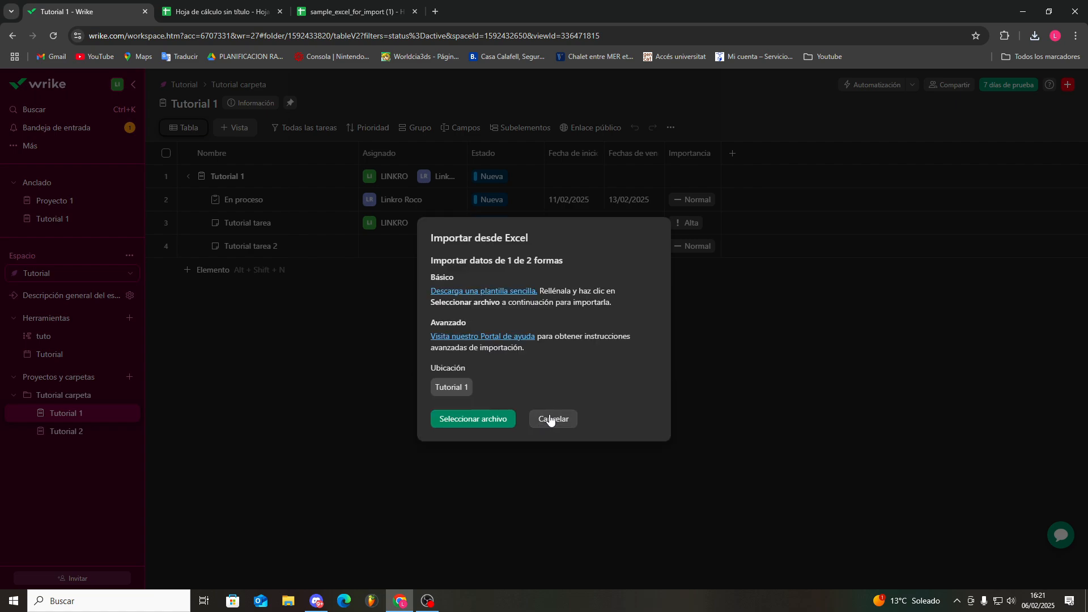
pyautogui.click(553, 419)
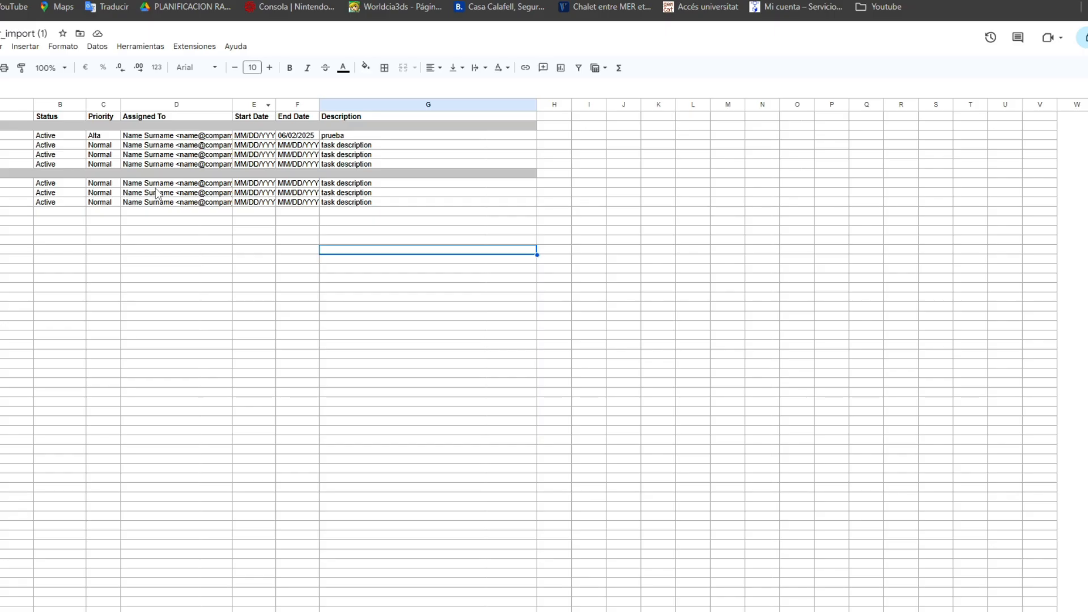
# - Edit the template's Assigned To entries and import the newly downloaded workbook into Tutorial 1, refreshing the view and expanding Project 1
pyautogui.doubleClick(177, 164)
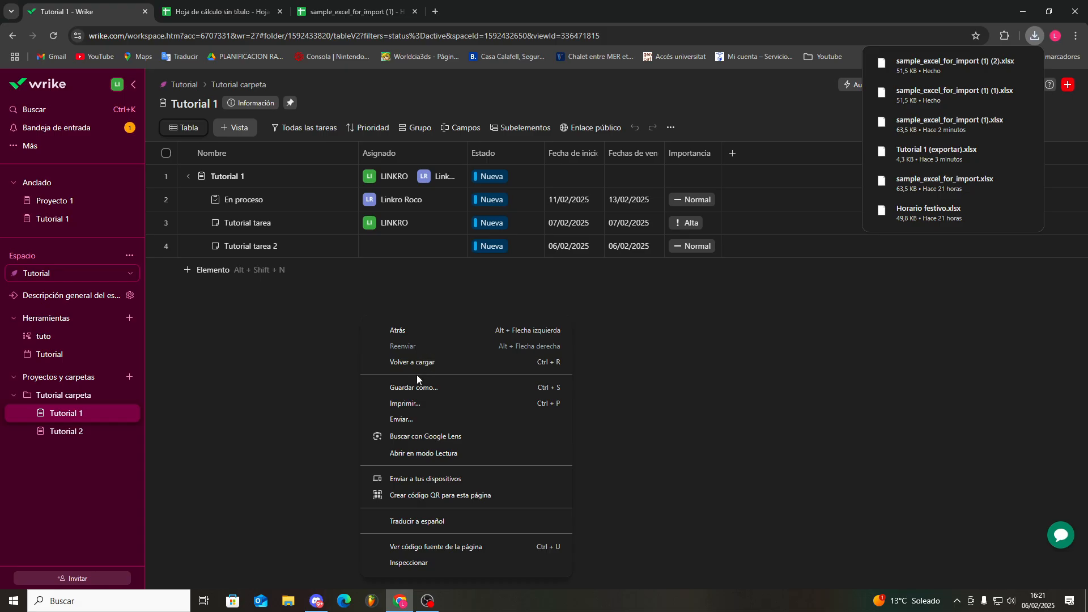
pyautogui.click(431, 292)
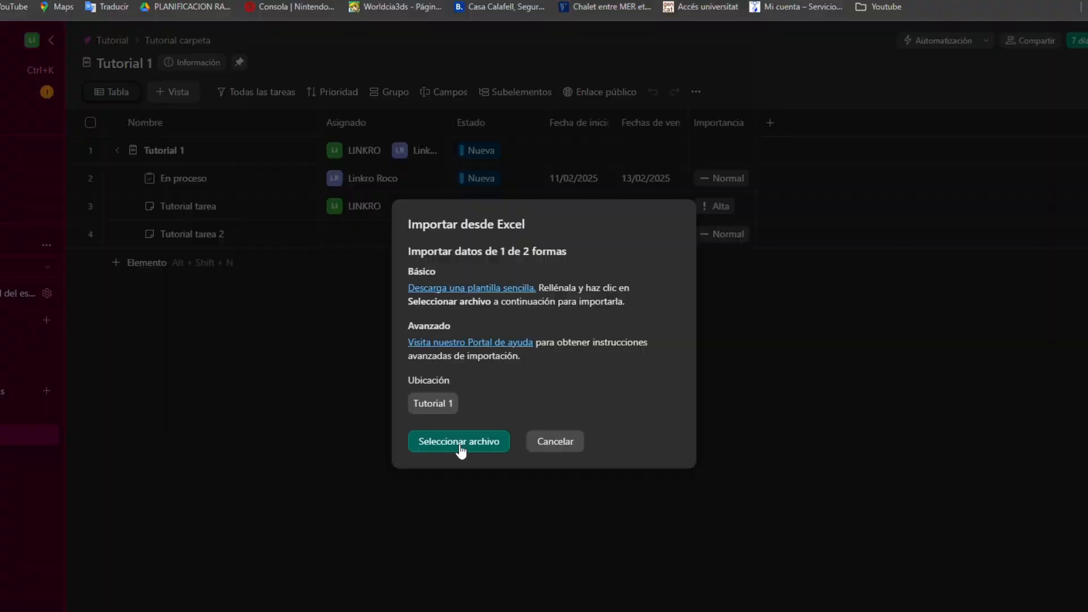
pyautogui.click(460, 441)
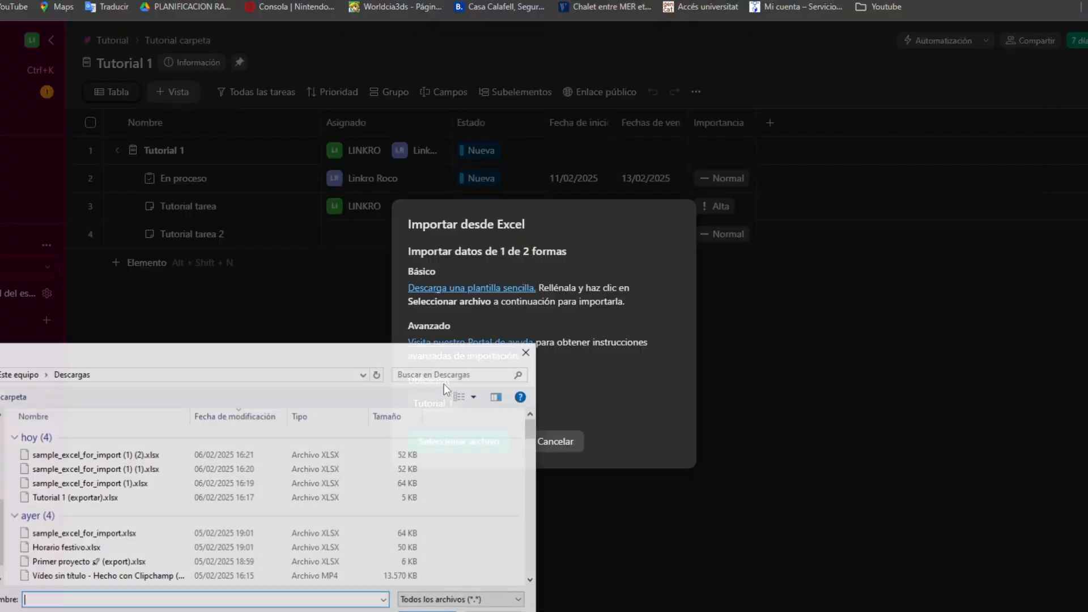
pyautogui.doubleClick(73, 383)
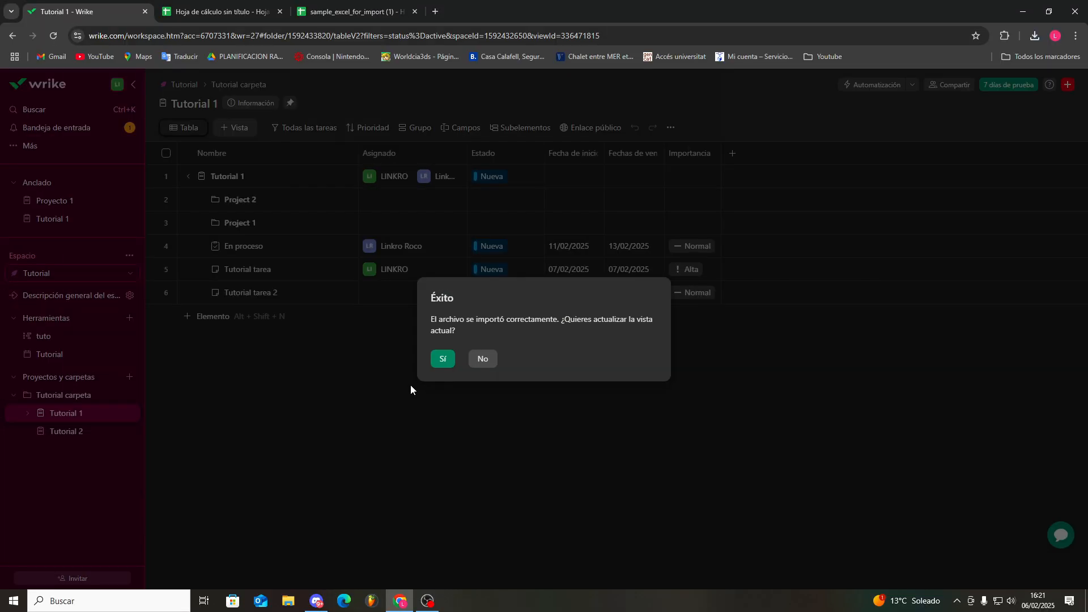
pyautogui.click(443, 359)
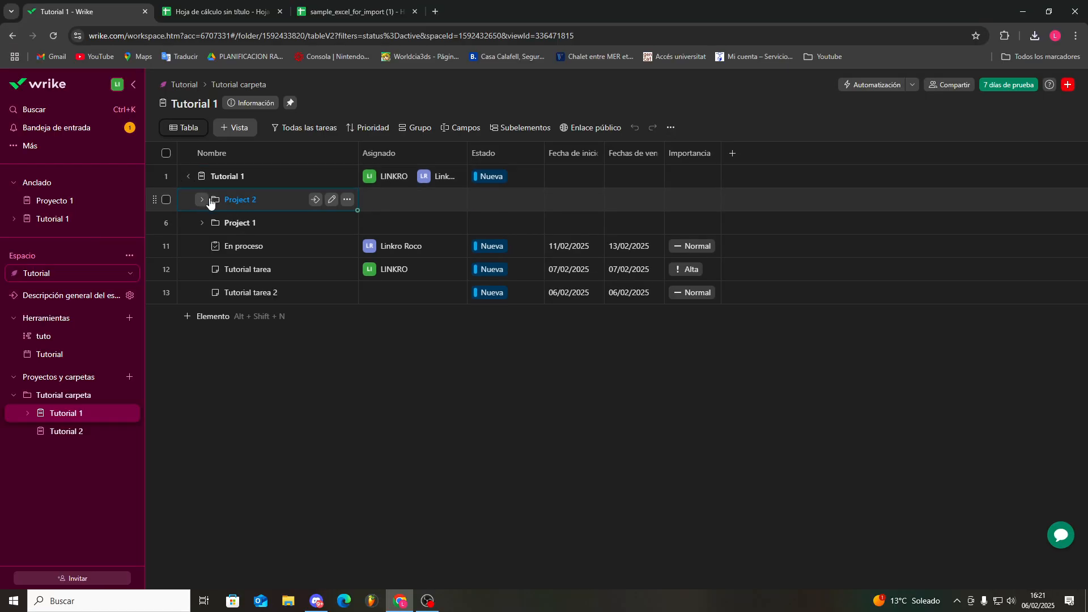
pyautogui.click(202, 222)
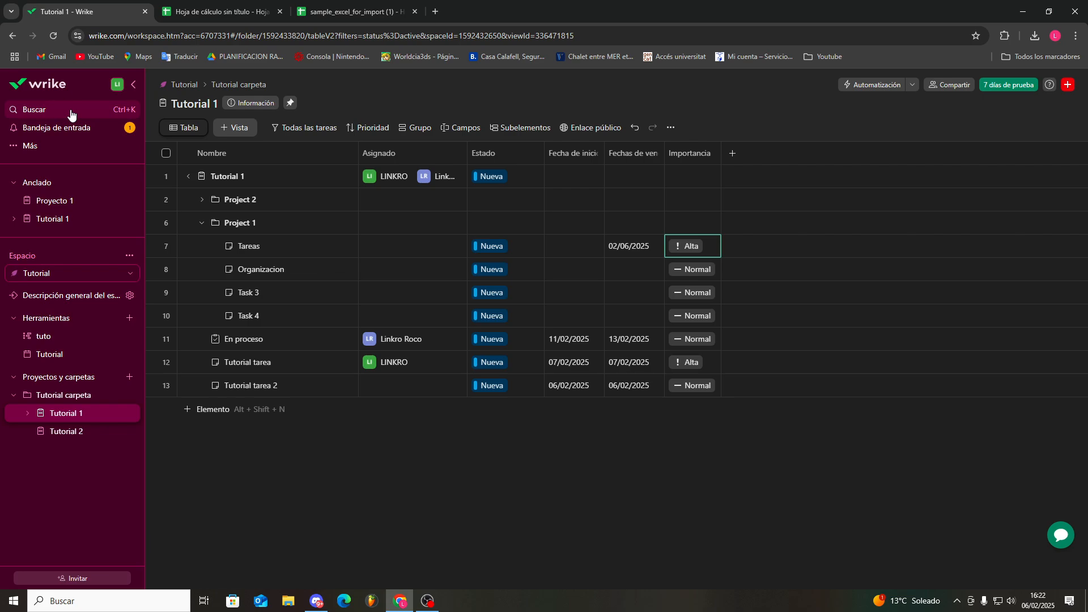
# - Show more recent projects in the search, search everywhere for "tutoria", and open the Tutorial tarea task
pyautogui.click(71, 115)
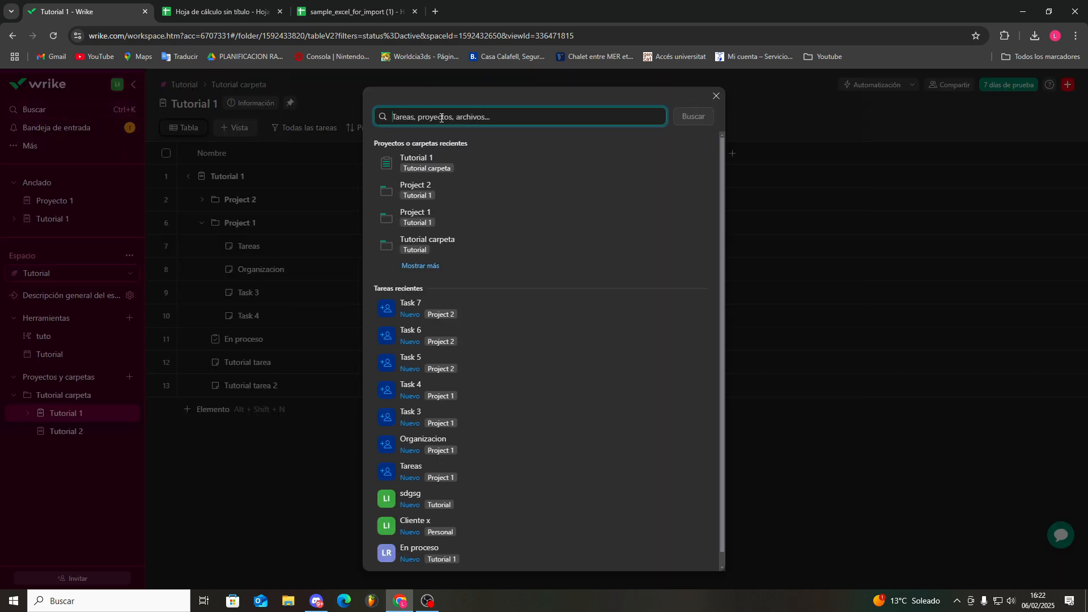
pyautogui.click(422, 266)
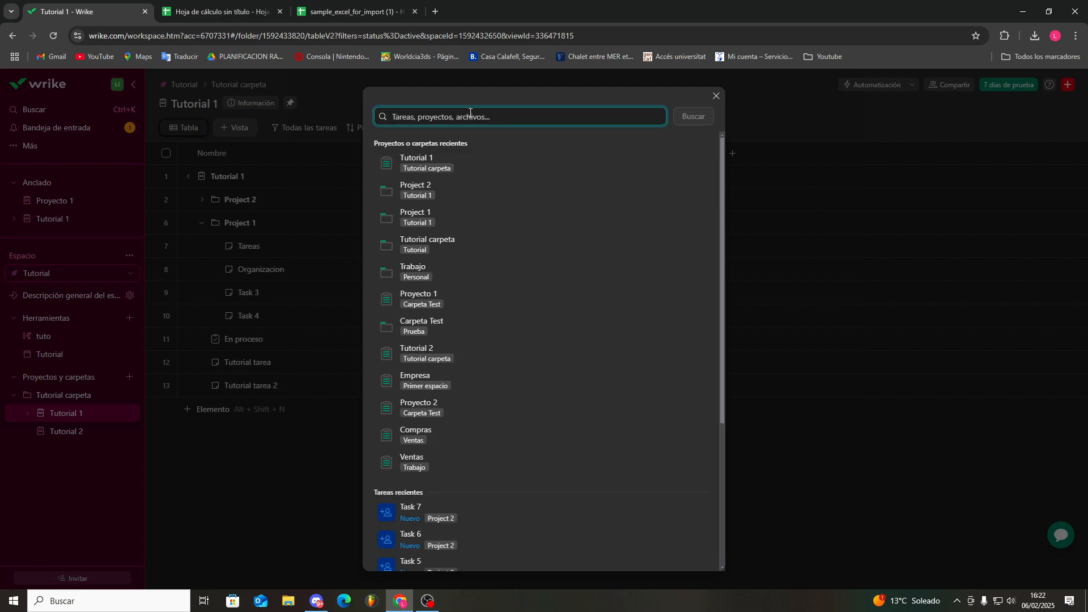
pyautogui.write('tutoria')
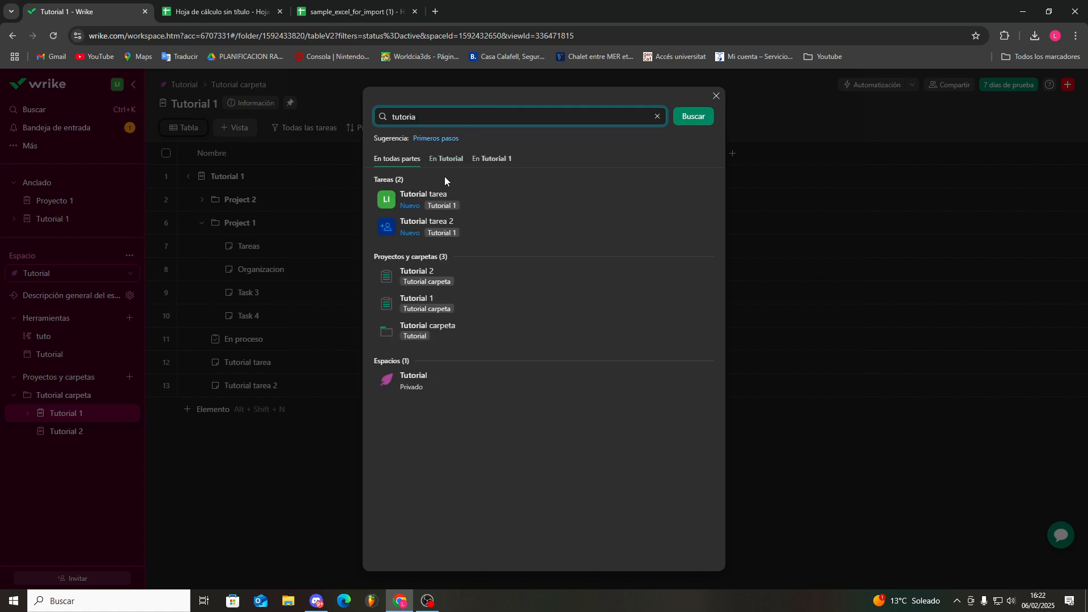
pyautogui.click(475, 199)
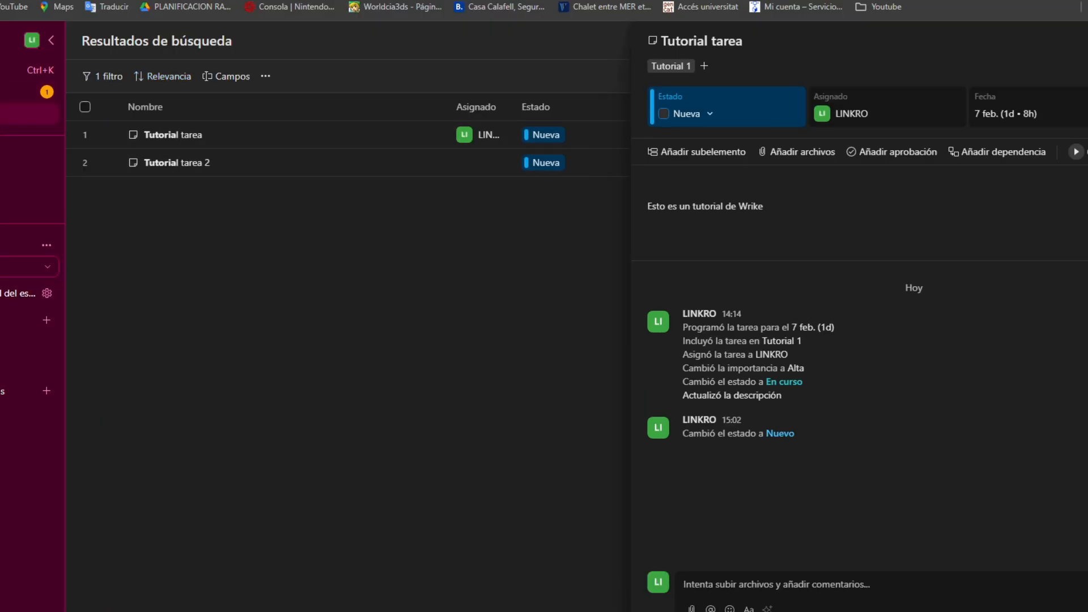
# - View the list of spaces, open the pinned Proyecto 1 project, and show its task filter presets
pyautogui.click(28, 266)
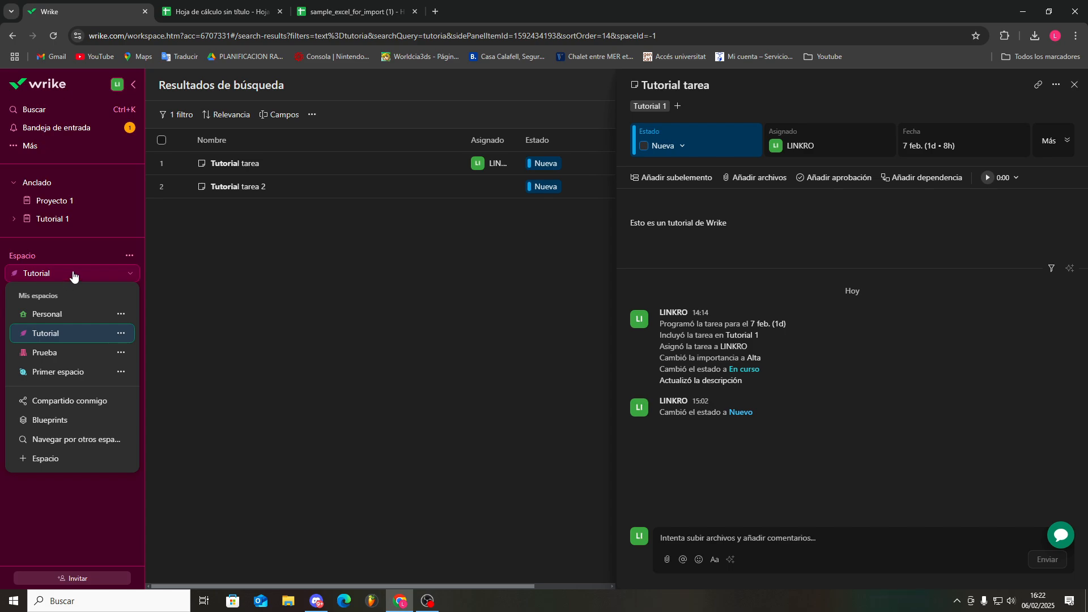
pyautogui.click(73, 275)
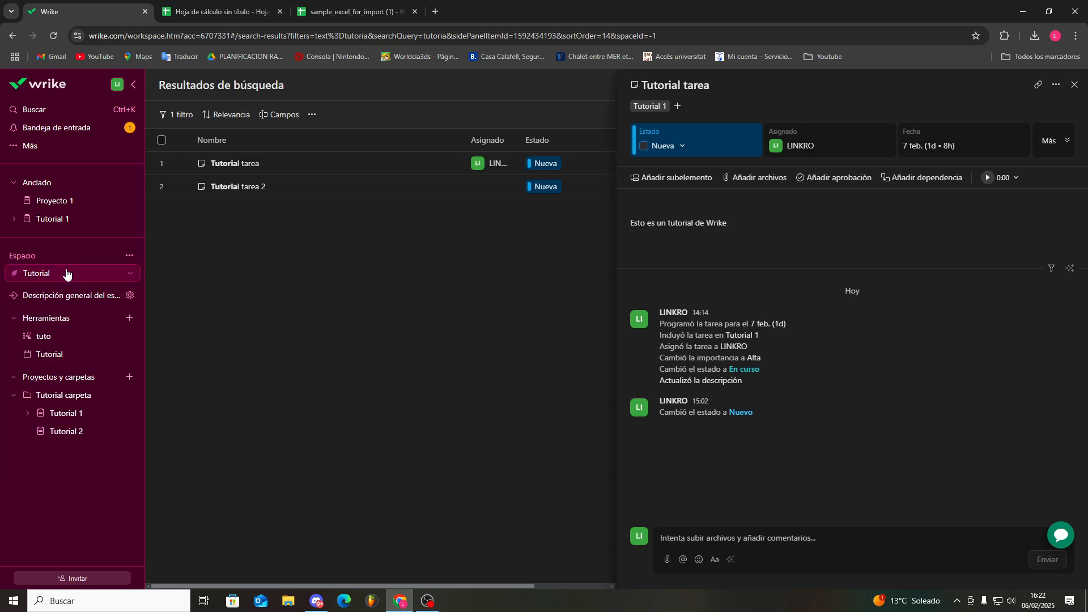
pyautogui.click(55, 203)
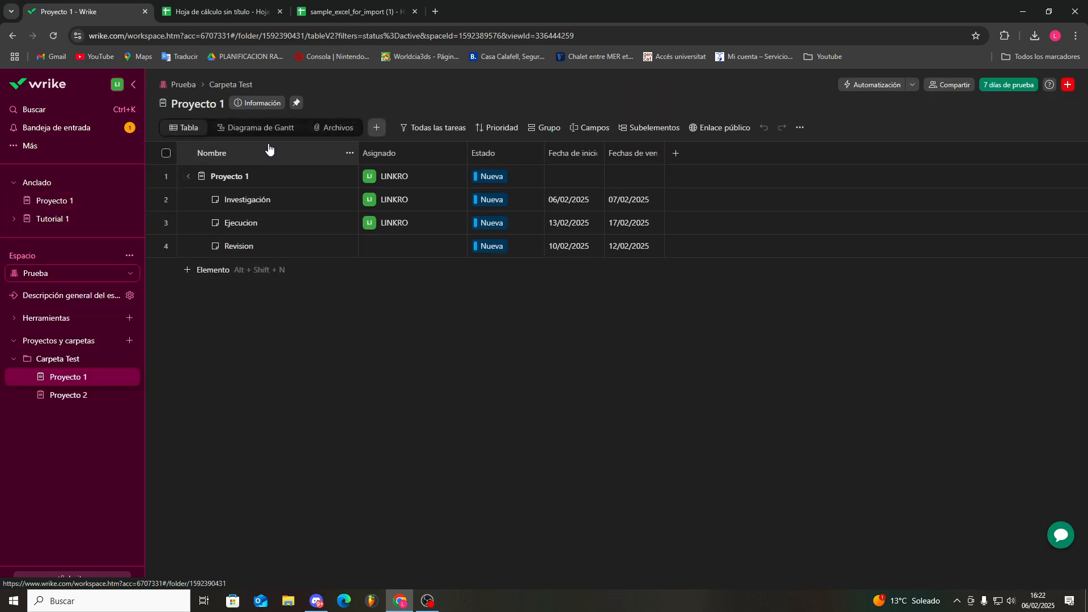
pyautogui.click(411, 130)
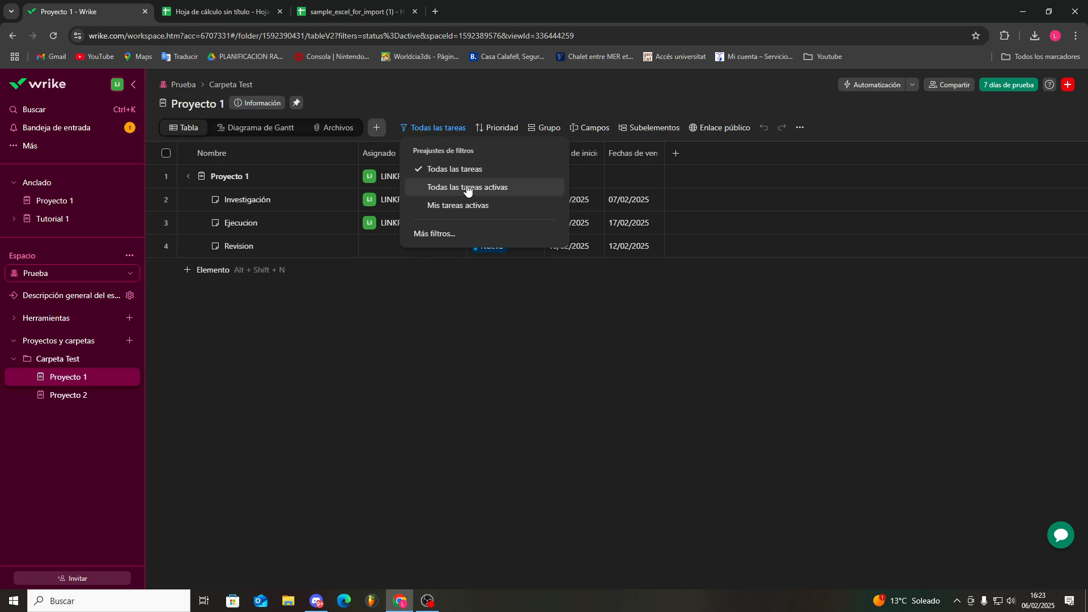
# - Open the additional task filters for Proyecto 1 and examine the Estado, Tareas pendientes and Fecha de inicio filter options
pyautogui.click(458, 234)
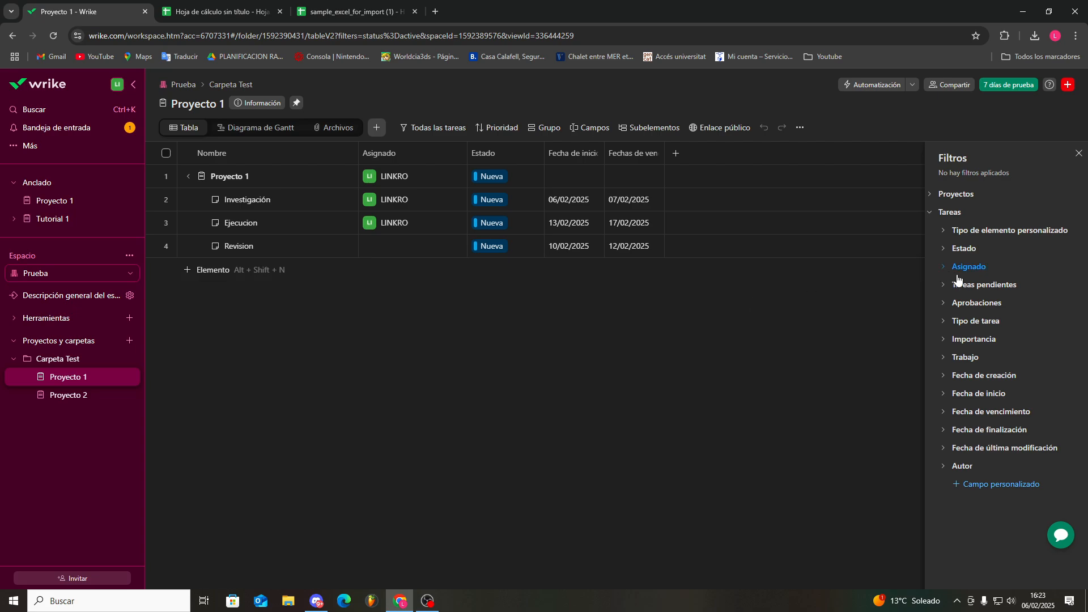
pyautogui.click(950, 252)
pyautogui.click(952, 249)
pyautogui.click(957, 286)
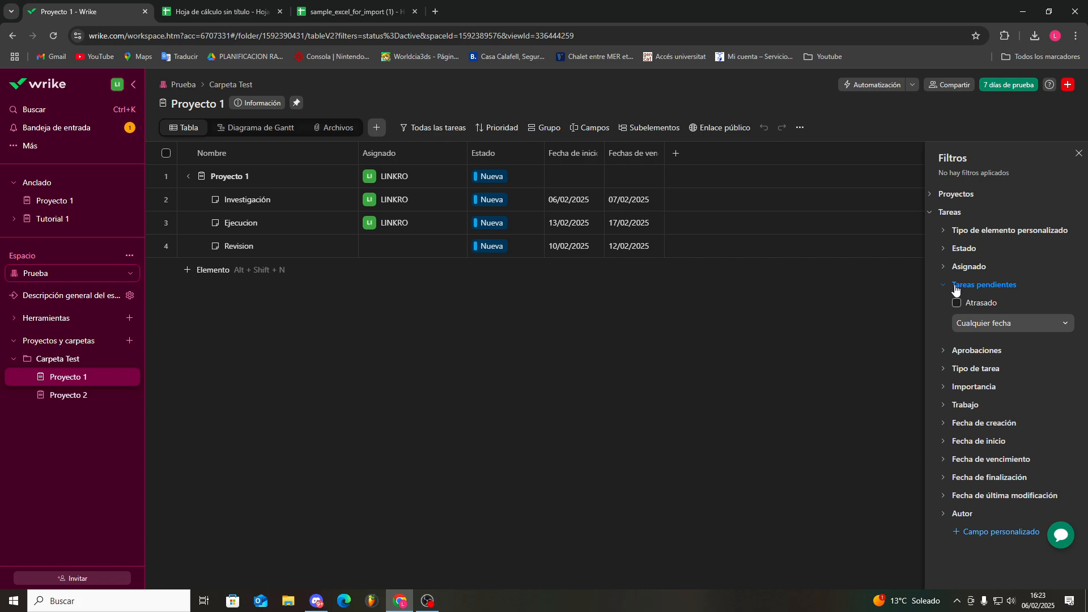
pyautogui.click(955, 288)
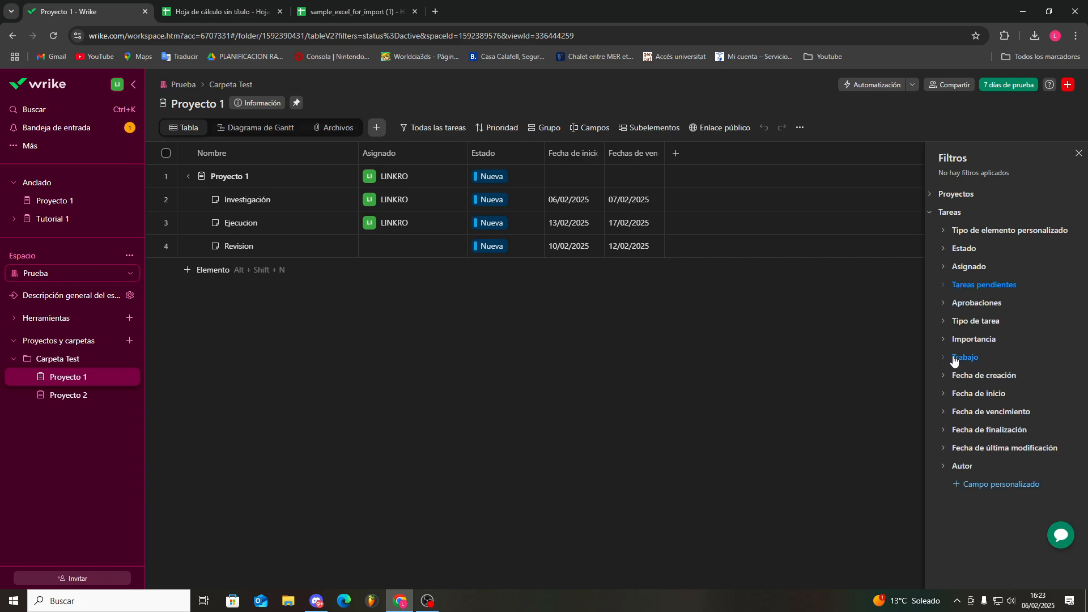
pyautogui.click(966, 397)
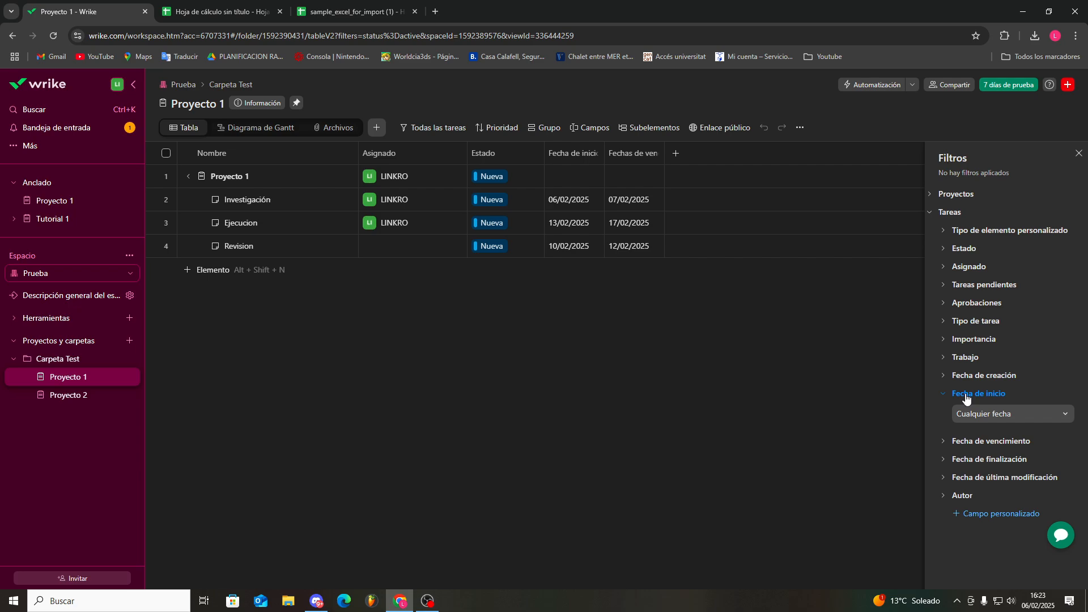
pyautogui.click(966, 397)
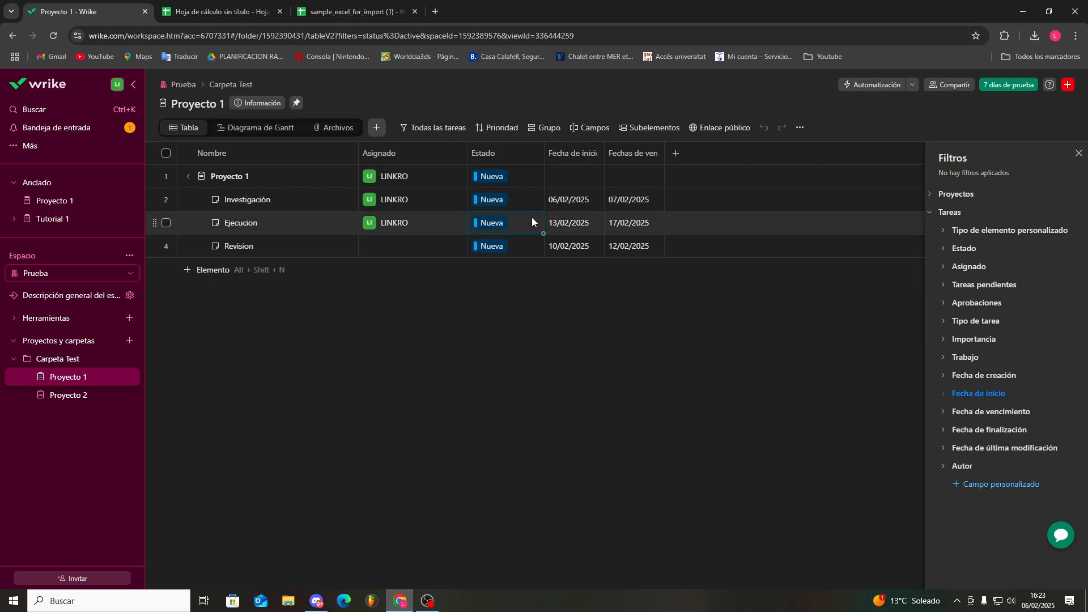
# - Review the available sort criteria for Proyecto 1's table and sort it by Asignado
pyautogui.click(481, 130)
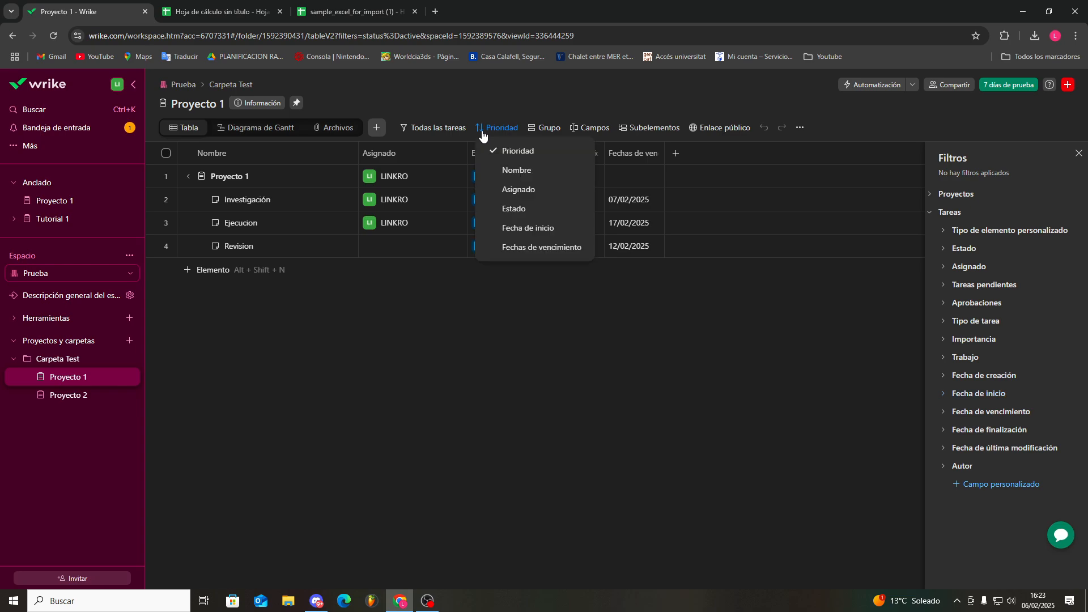
pyautogui.click(515, 150)
pyautogui.click(483, 132)
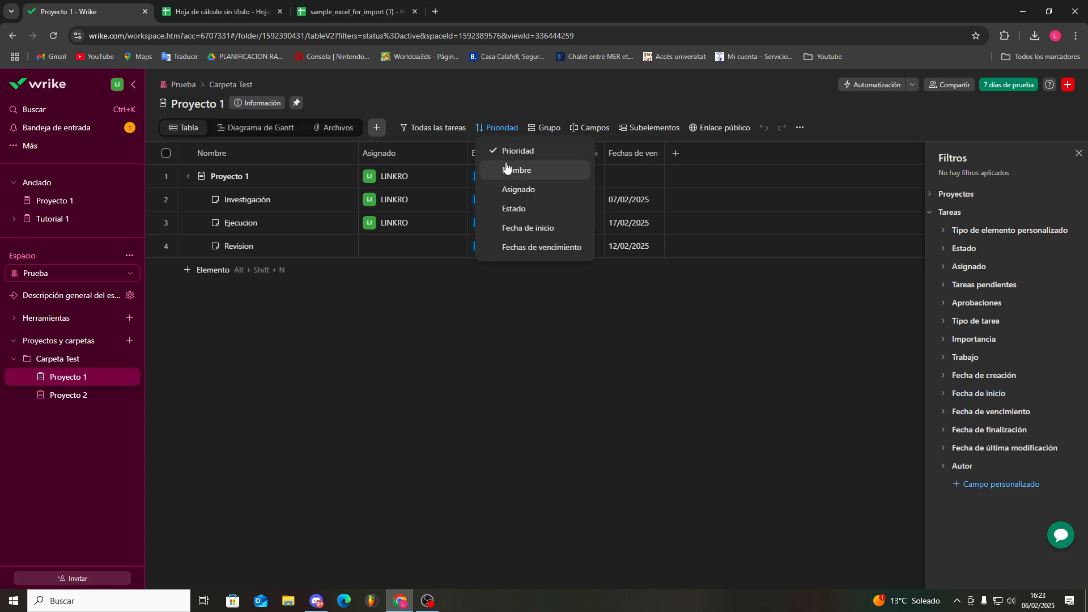
pyautogui.click(518, 189)
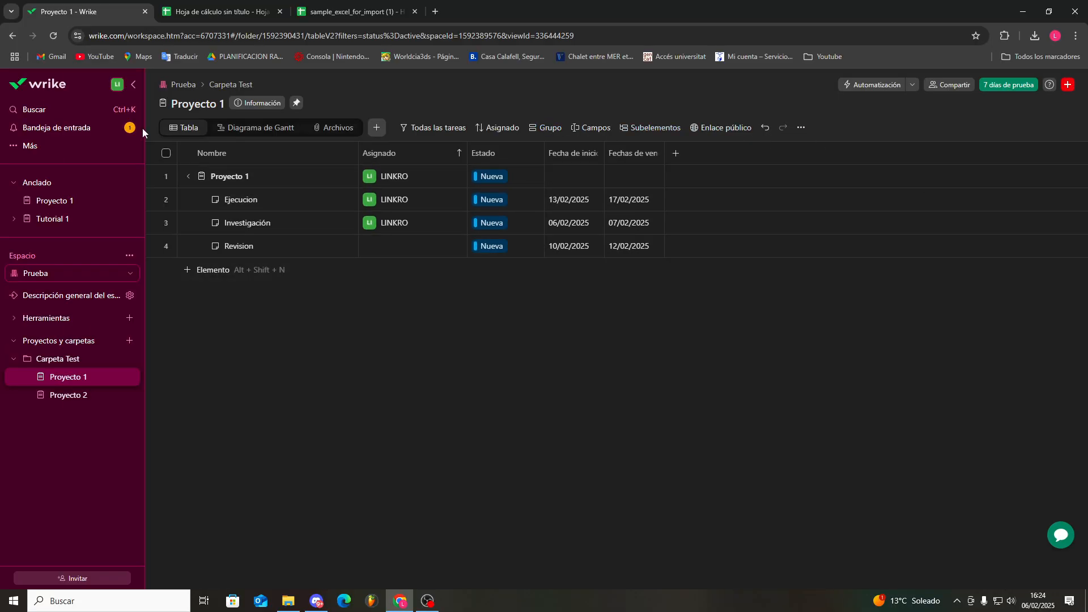
# - Customize the sidebar menu to show Creado por mí, Mis tareas and Tareas favoritas, and save it
pyautogui.click(57, 146)
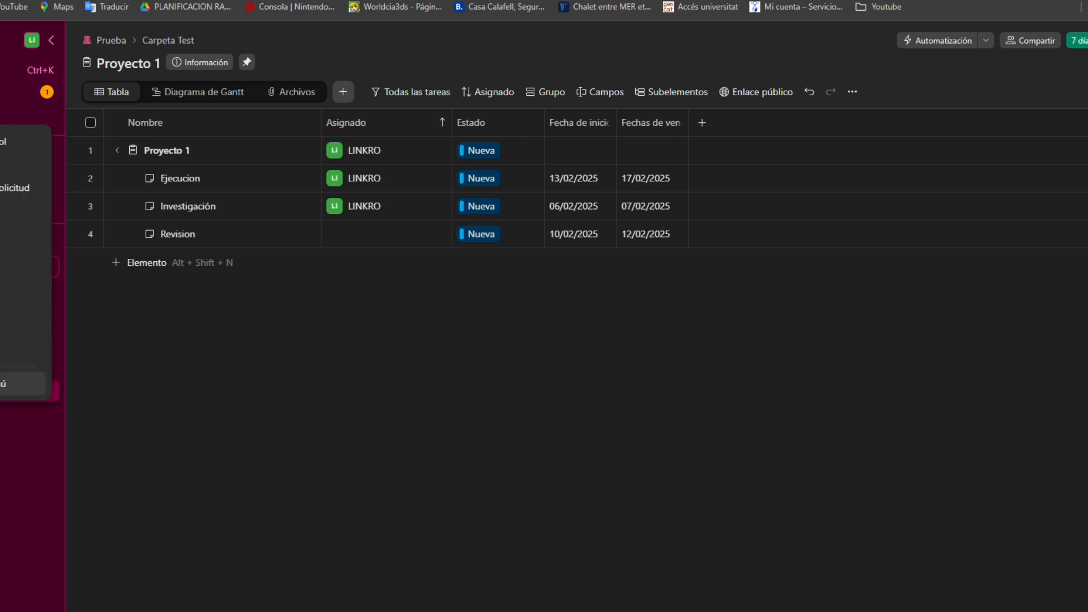
pyautogui.click(9, 384)
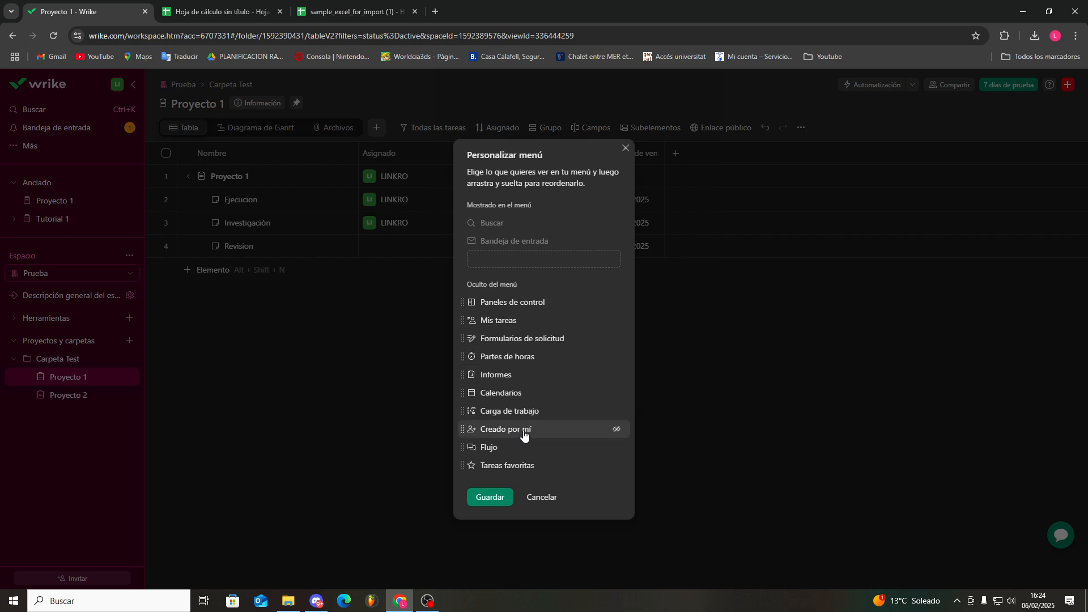
pyautogui.moveTo(523, 435); pyautogui.dragTo(532, 272)
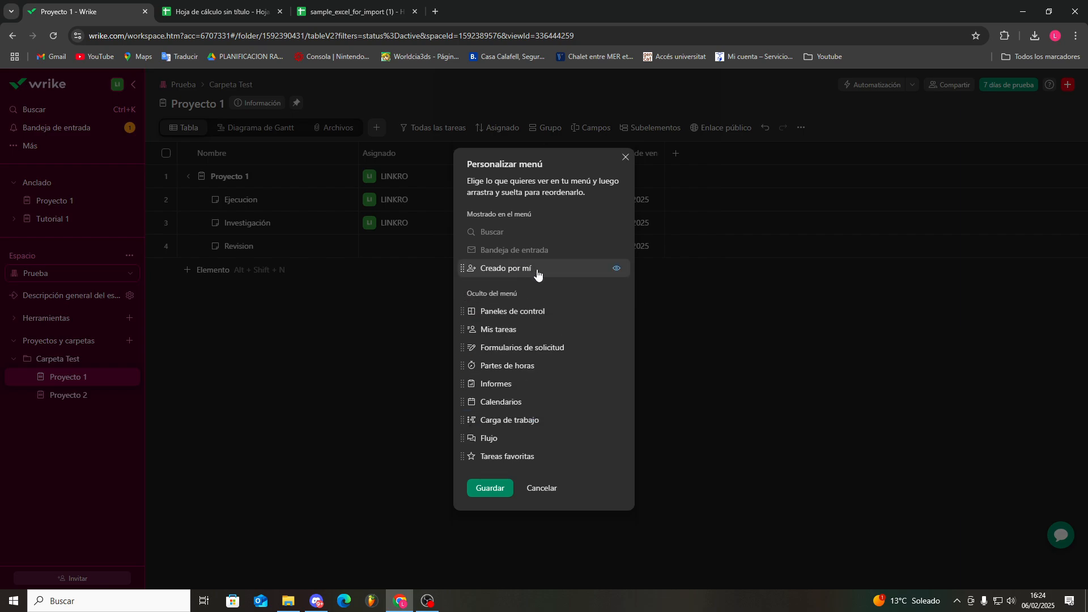
pyautogui.click(616, 331)
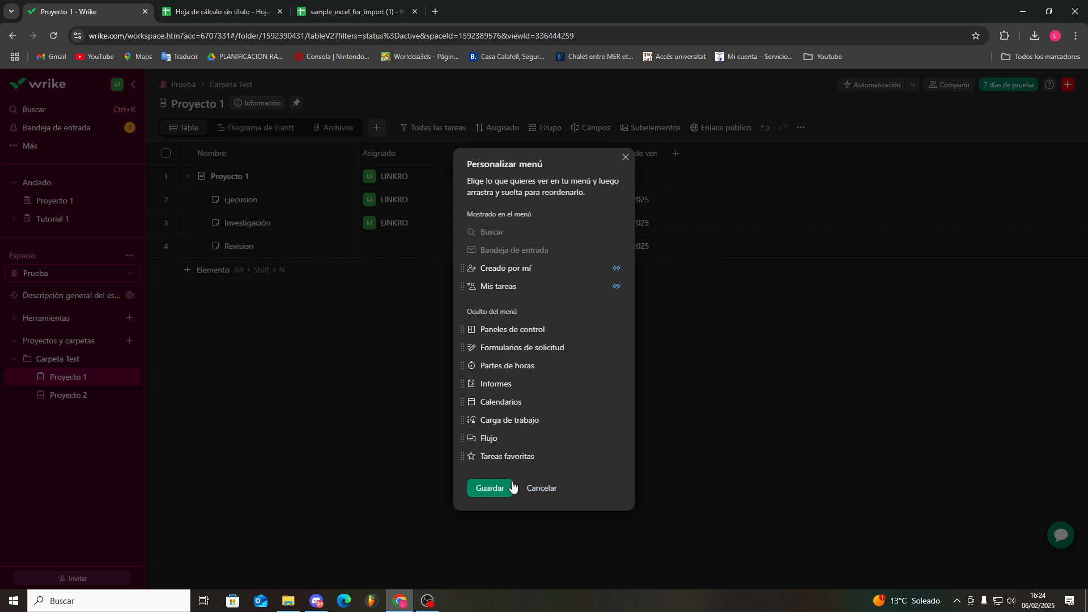
pyautogui.click(617, 457)
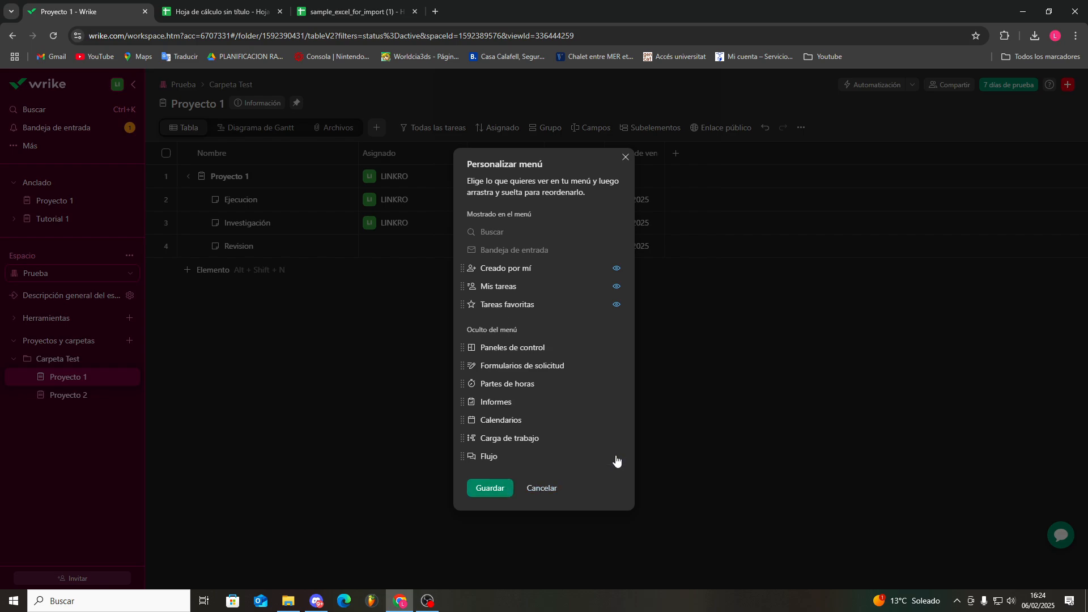
pyautogui.click(491, 488)
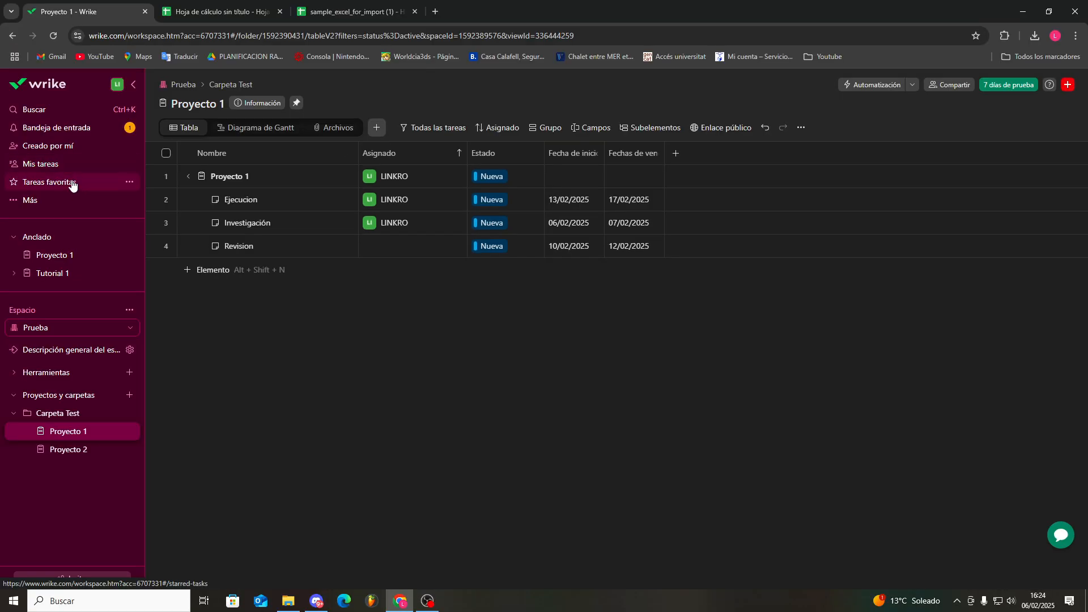
# - Open Proyecto 2 in Carpeta Test, pin it to the sidebar, and open it from the pinned list
pyautogui.click(70, 415)
pyautogui.click(74, 432)
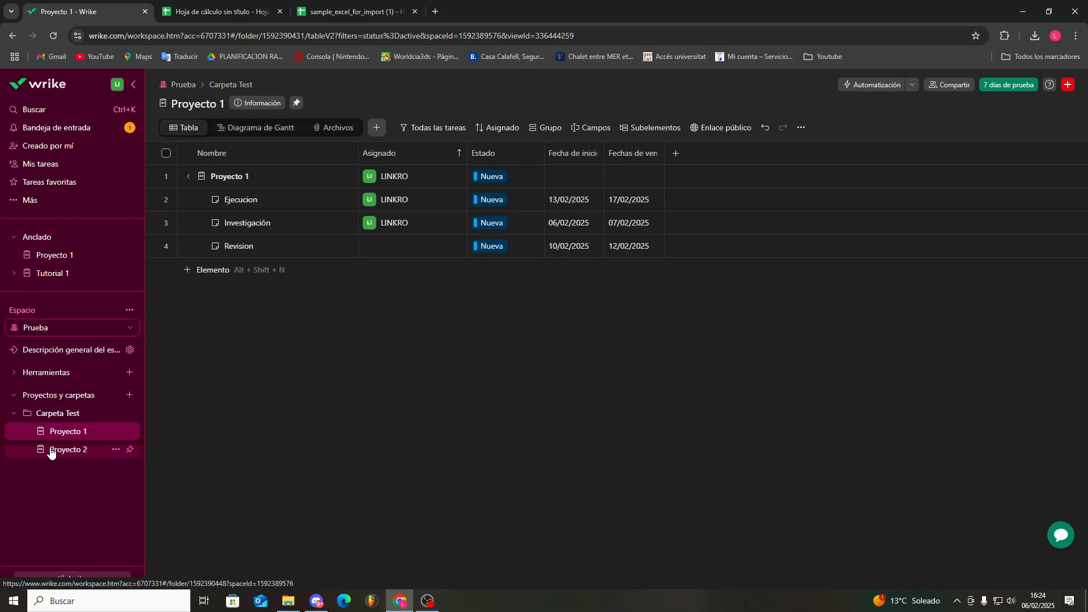
pyautogui.click(51, 450)
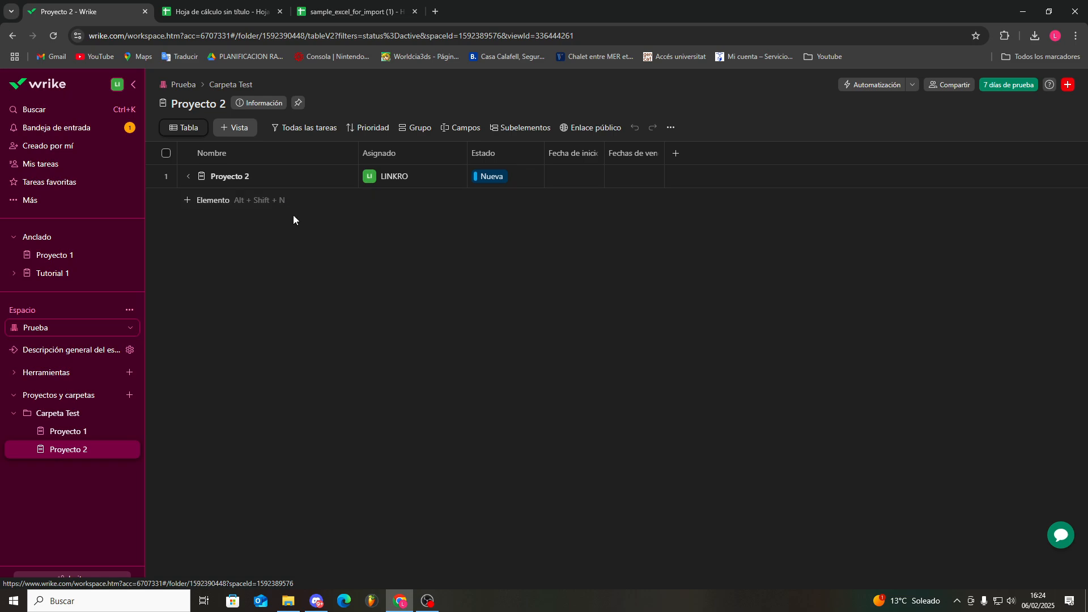
pyautogui.click(297, 103)
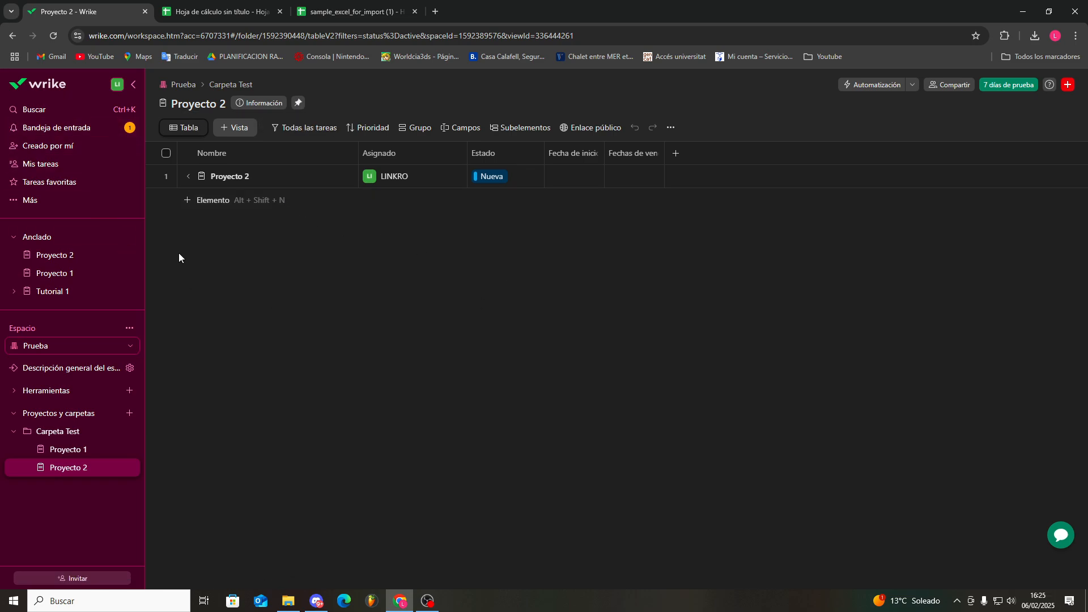
pyautogui.click(68, 255)
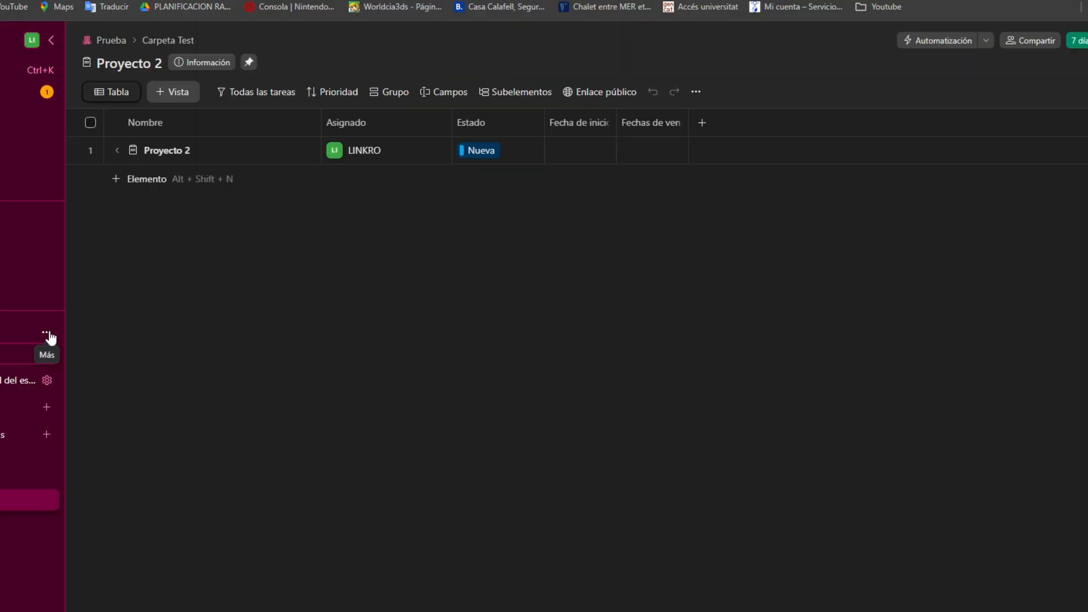
# - Show all my spaces in the sidebar, look through them, and switch the display back to only the selected space
pyautogui.click(47, 334)
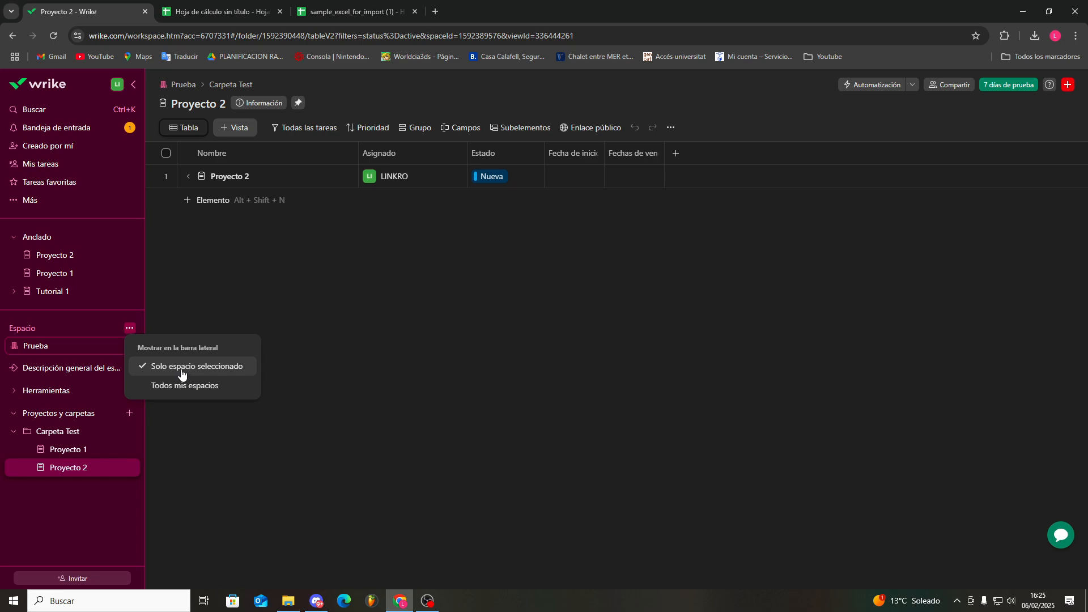
pyautogui.click(49, 340)
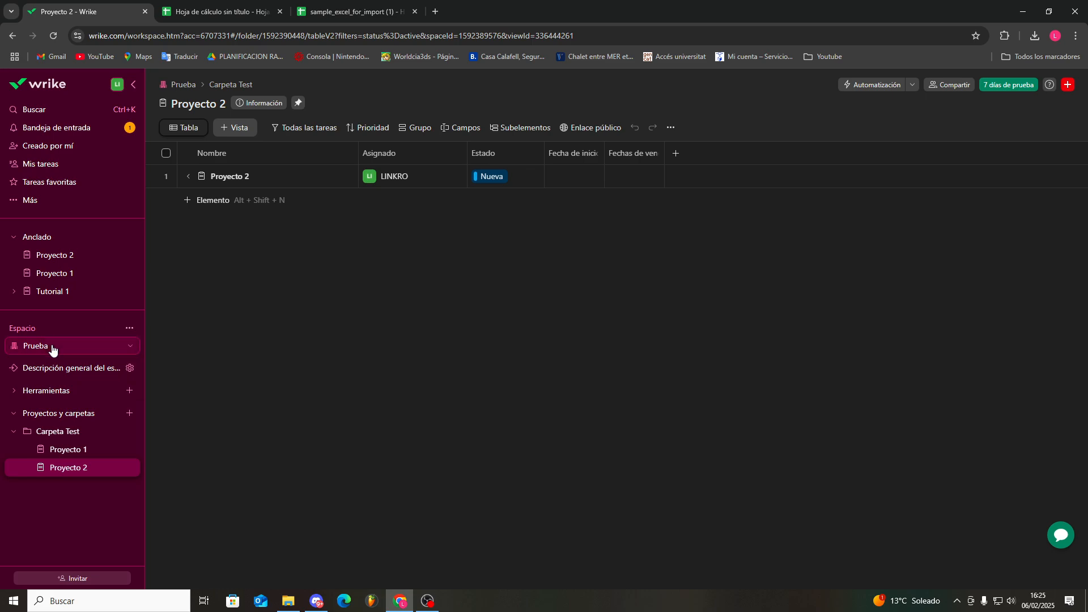
pyautogui.click(52, 347)
pyautogui.click(52, 347)
pyautogui.click(127, 327)
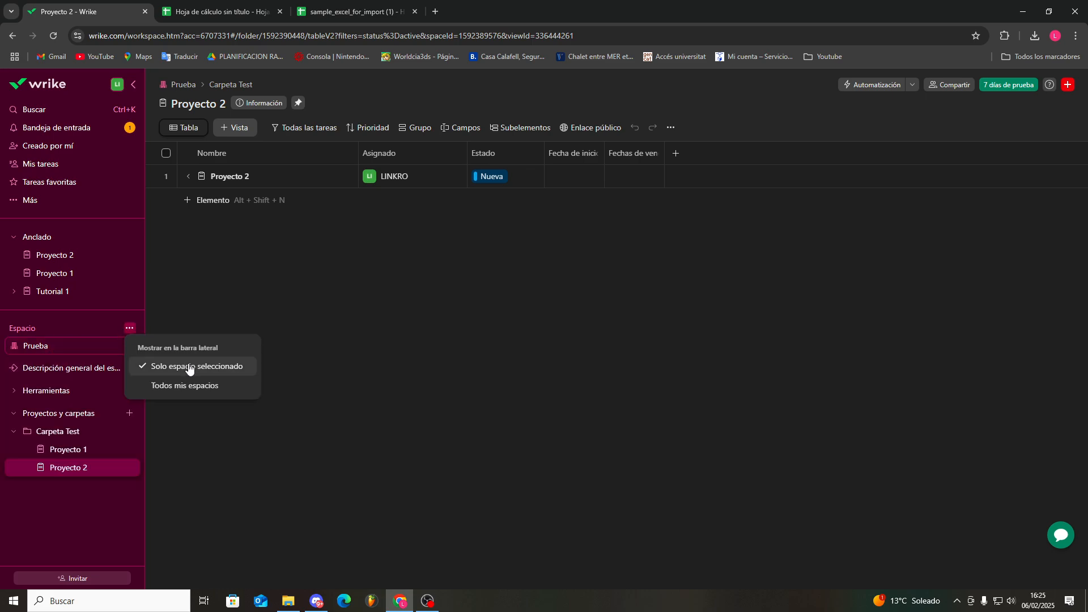
pyautogui.click(199, 384)
pyautogui.scroll(-1, 63, 385)
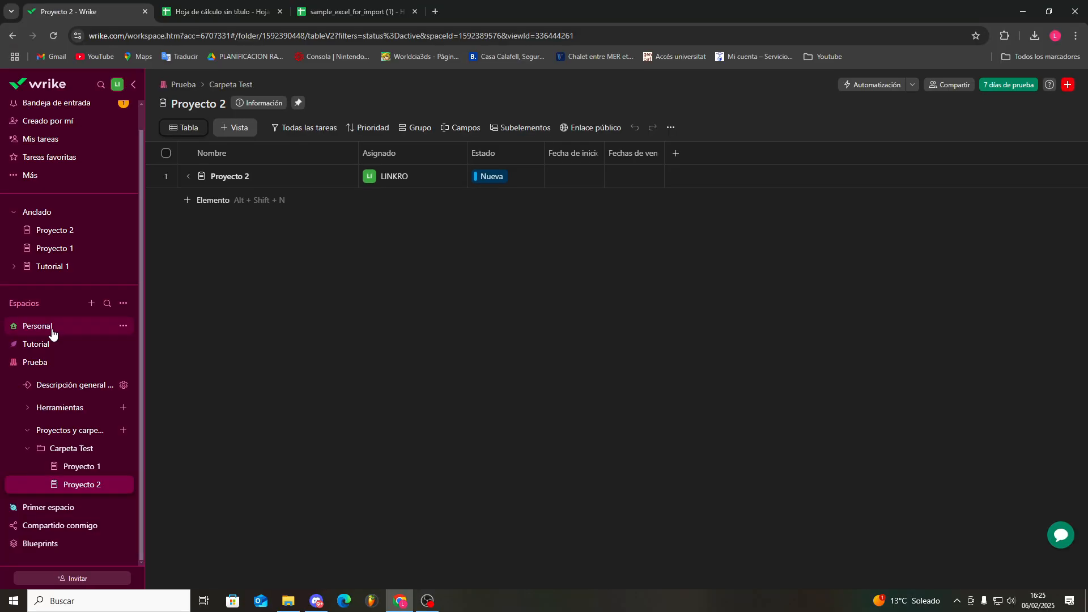
pyautogui.click(123, 305)
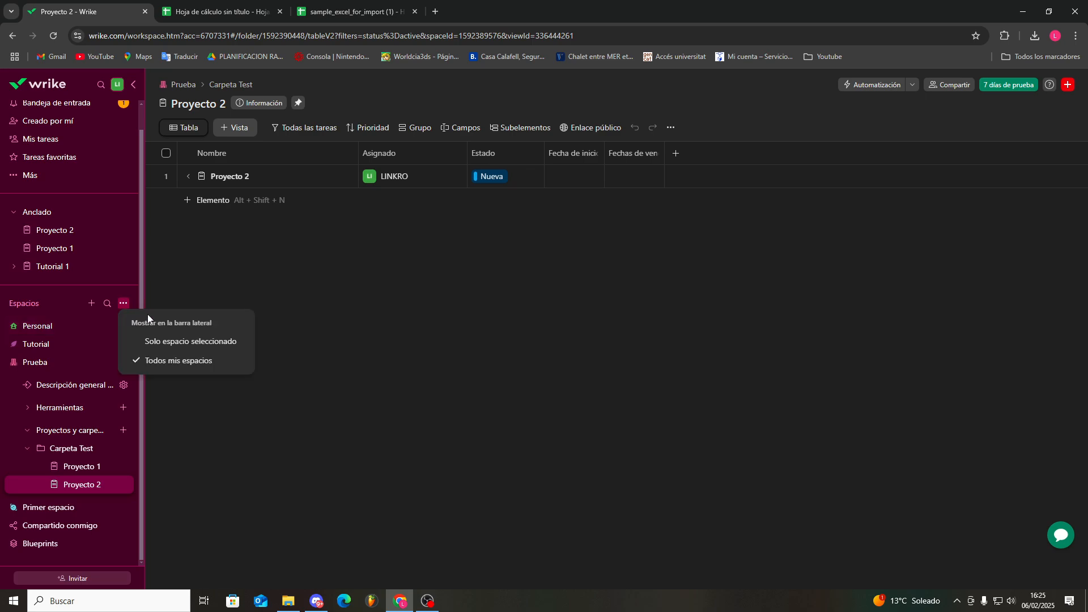
pyautogui.click(193, 343)
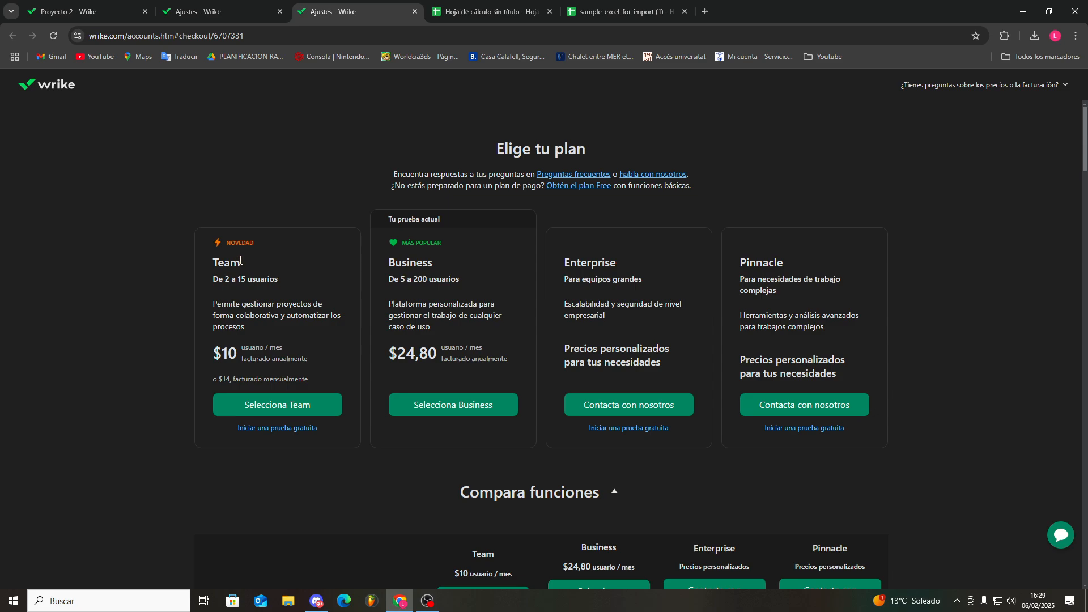
# - Examine the Team, Business, Enterprise and Pinnacle plans and compare their features, from general work management to resource planning
pyautogui.scroll(-1, 159, 222)
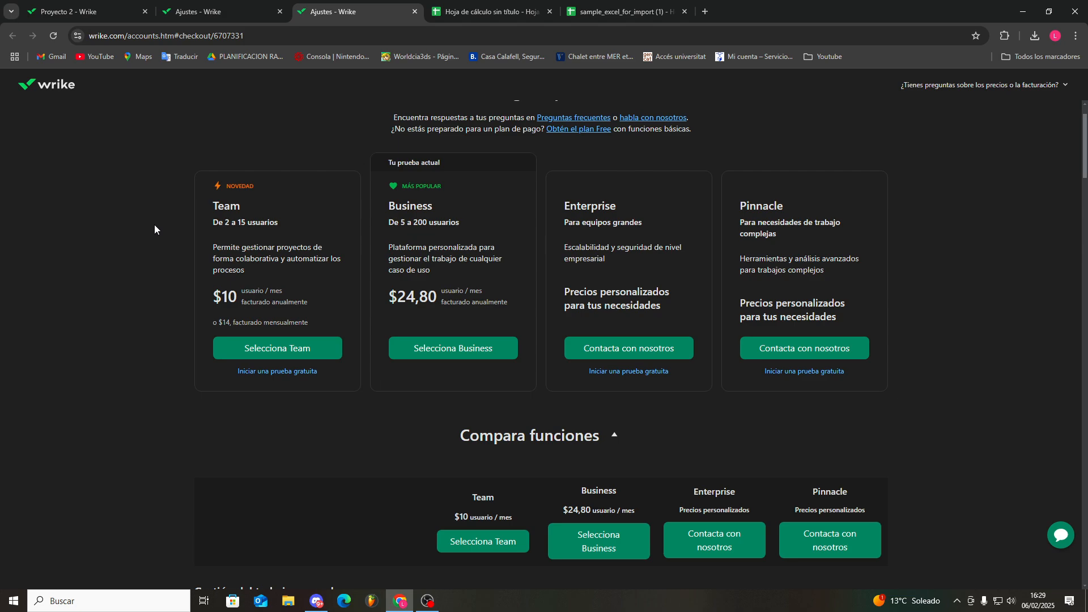
pyautogui.scroll(-6, 154, 224)
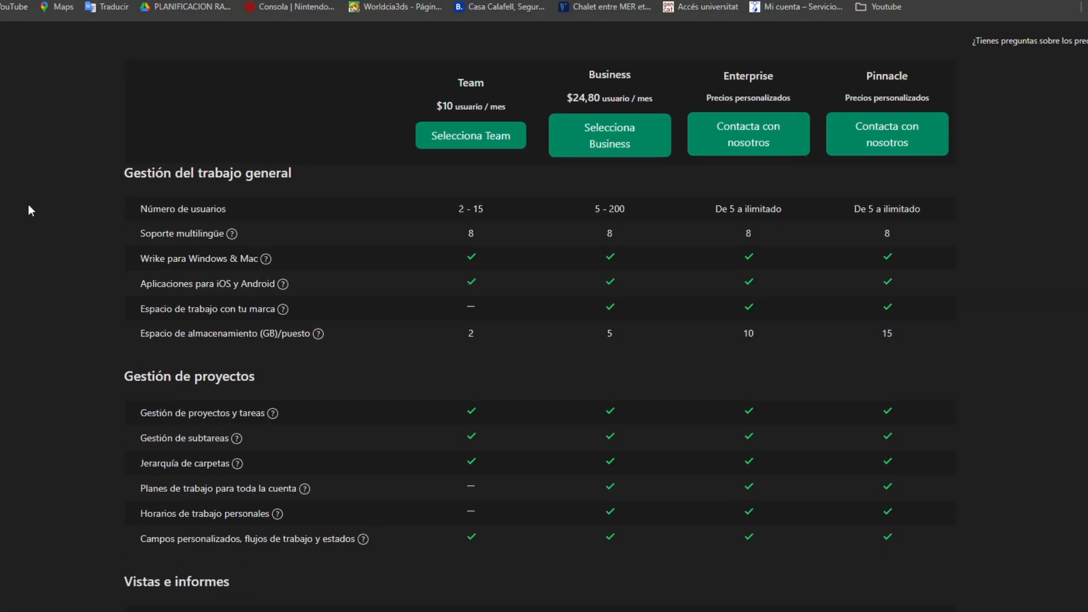
pyautogui.scroll(1, 26, 206)
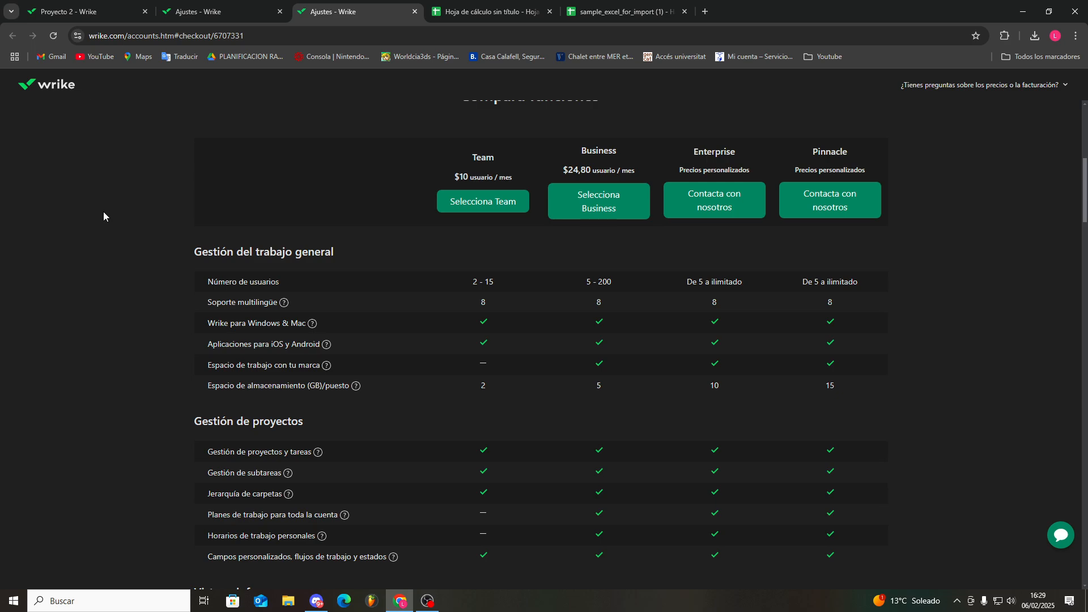
pyautogui.scroll(-4, 94, 351)
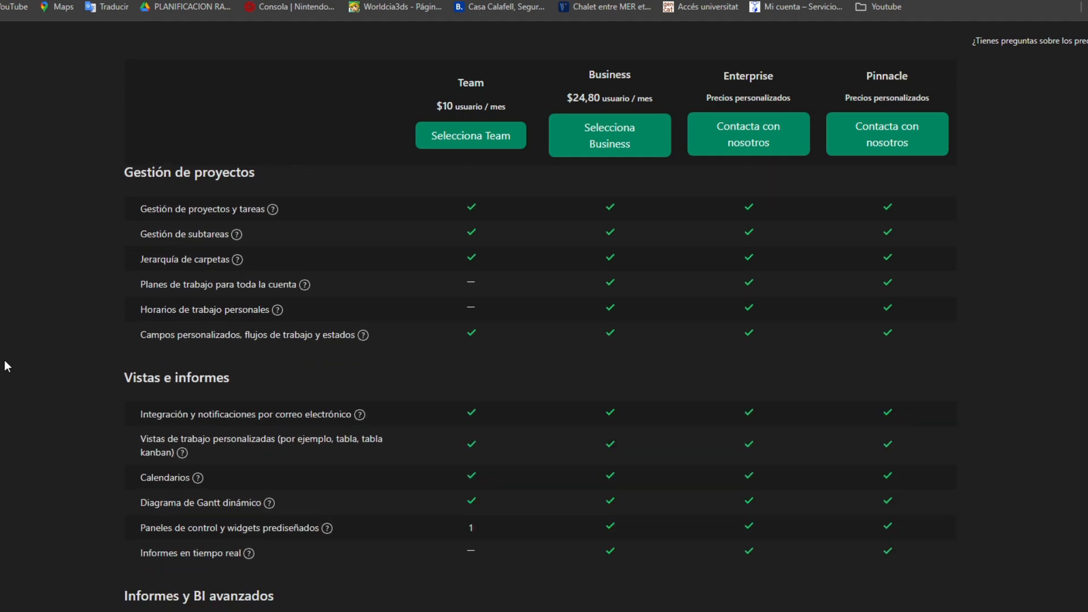
pyautogui.scroll(-4, 4, 358)
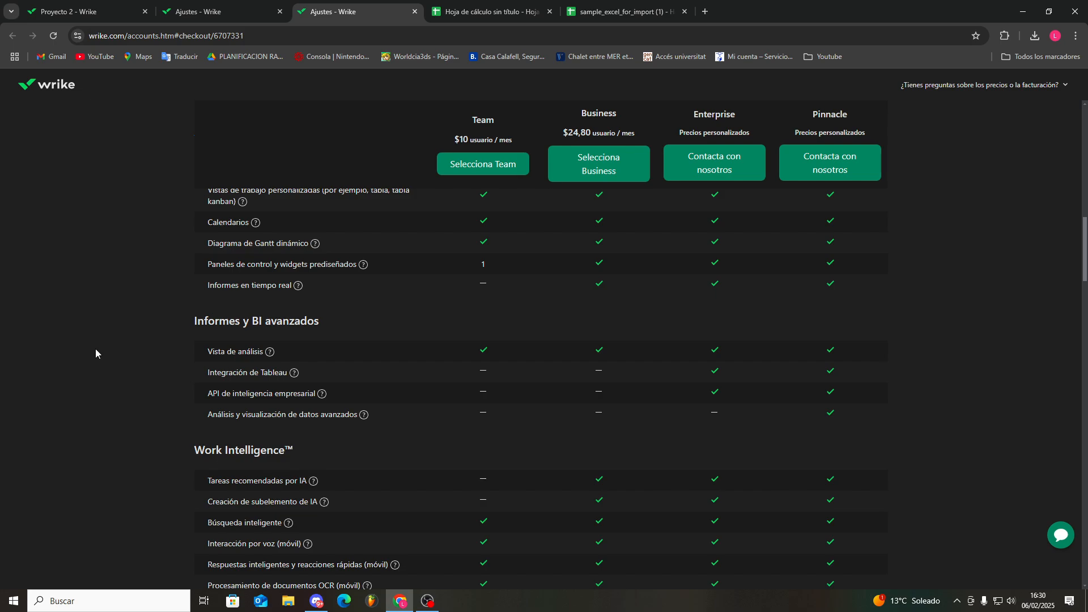
pyautogui.scroll(-10, 95, 350)
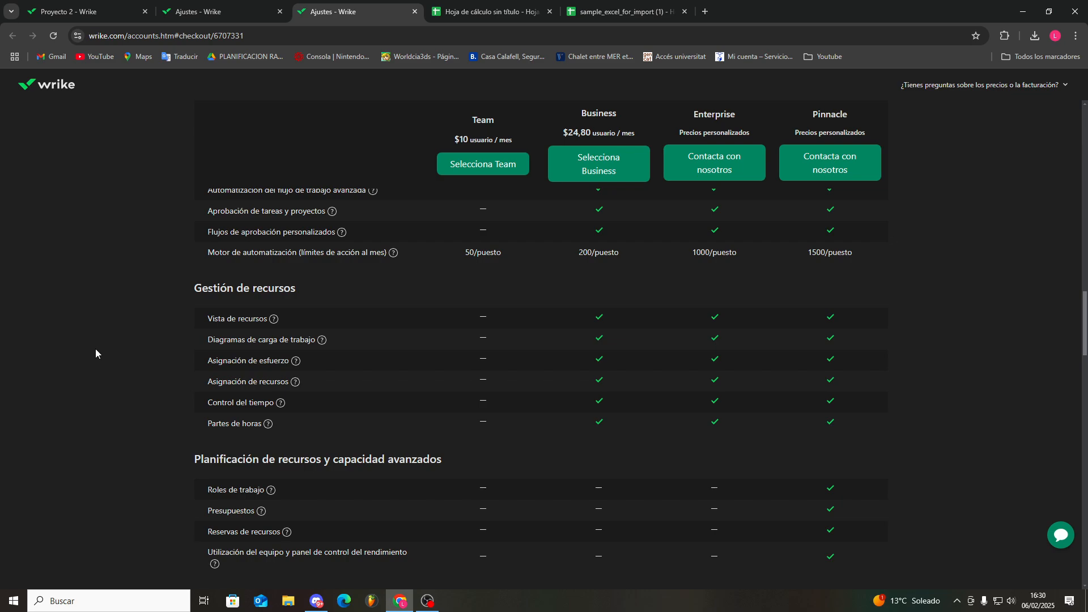
pyautogui.scroll(15, 95, 349)
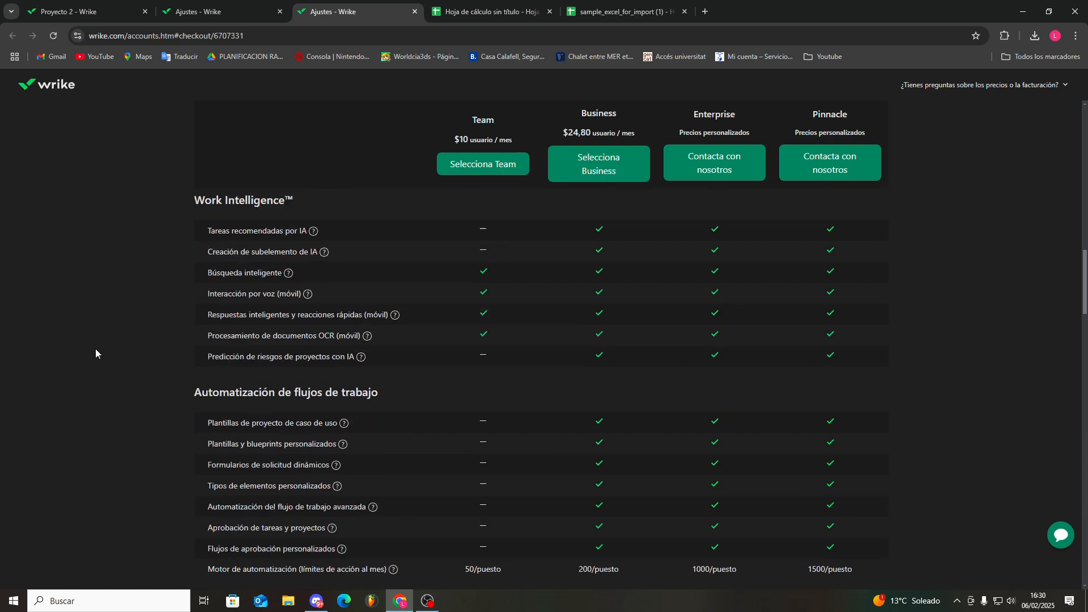
pyautogui.scroll(-2, 96, 349)
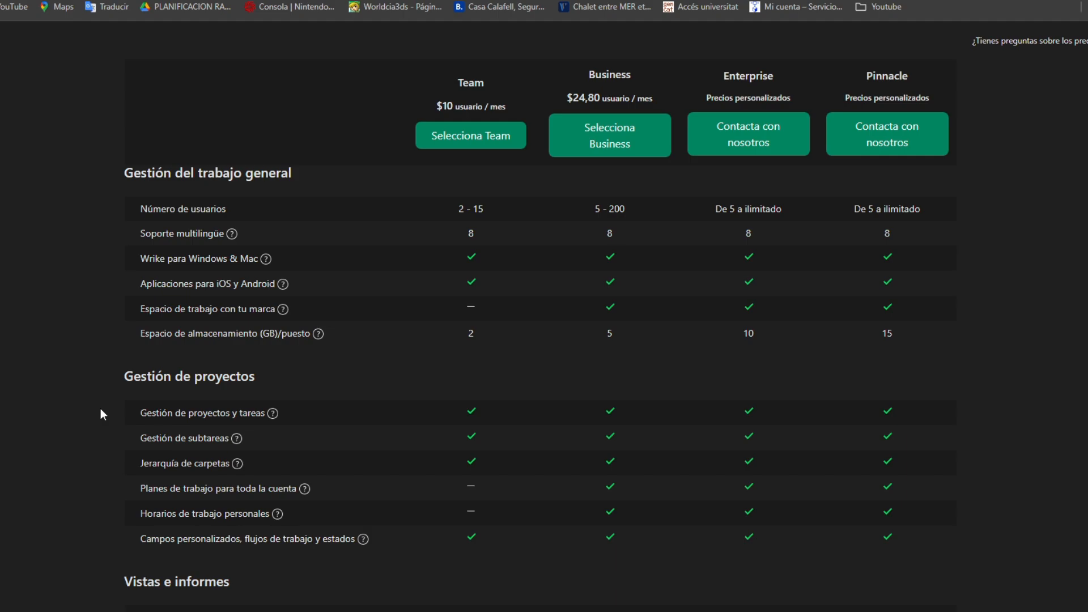
pyautogui.scroll(-5, 100, 408)
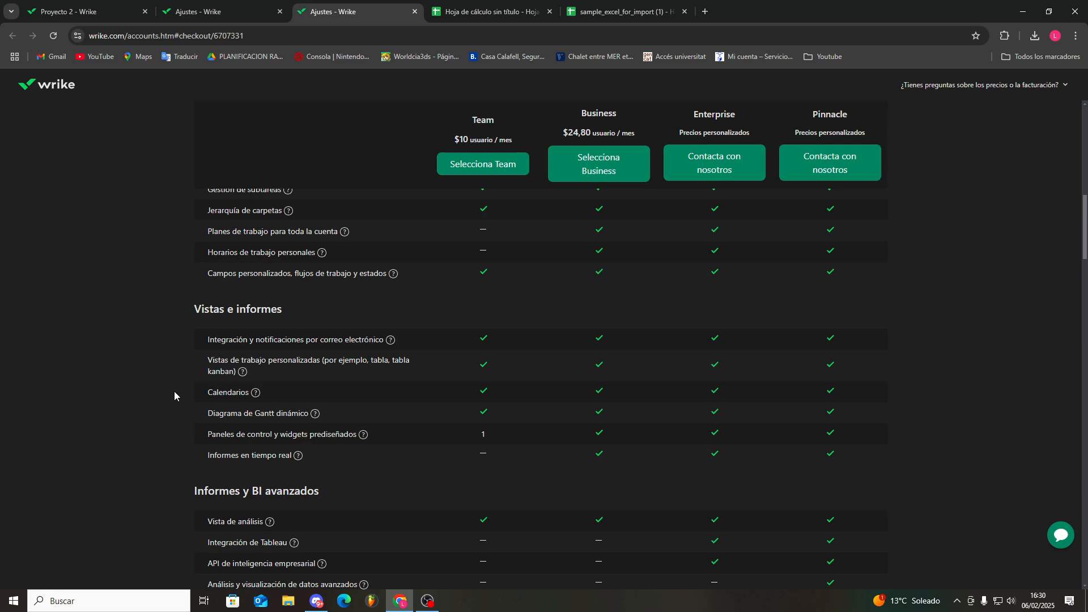
pyautogui.scroll(-4, 175, 391)
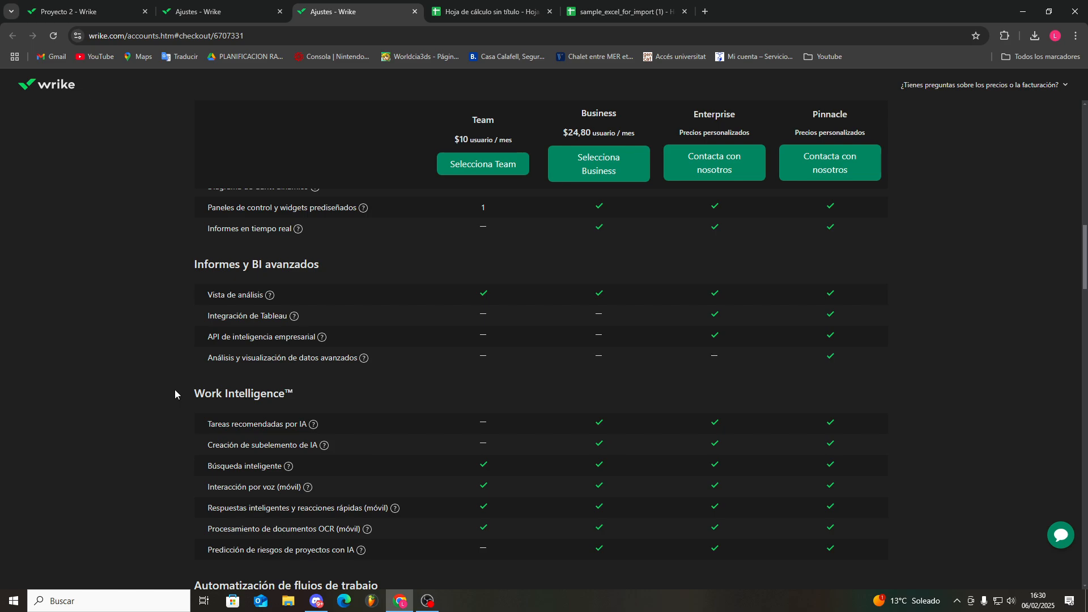
pyautogui.scroll(-4, 175, 393)
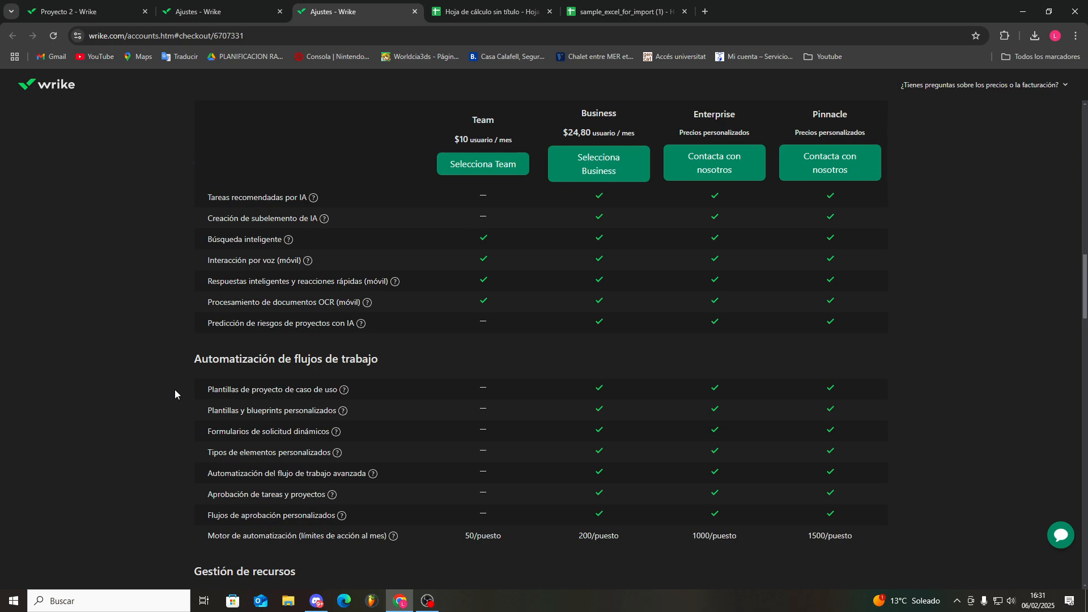
# - Compare the plans' reporting, Work Intelligence, workflow automation, resource management and advanced capacity planning features
pyautogui.scroll(-4, 174, 389)
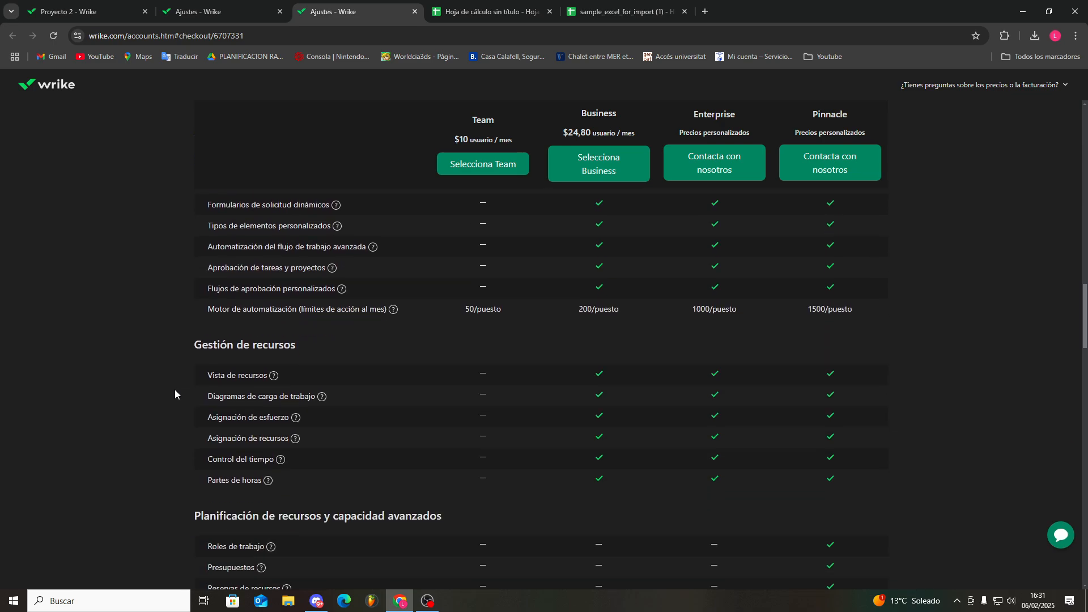
pyautogui.scroll(-3, 176, 389)
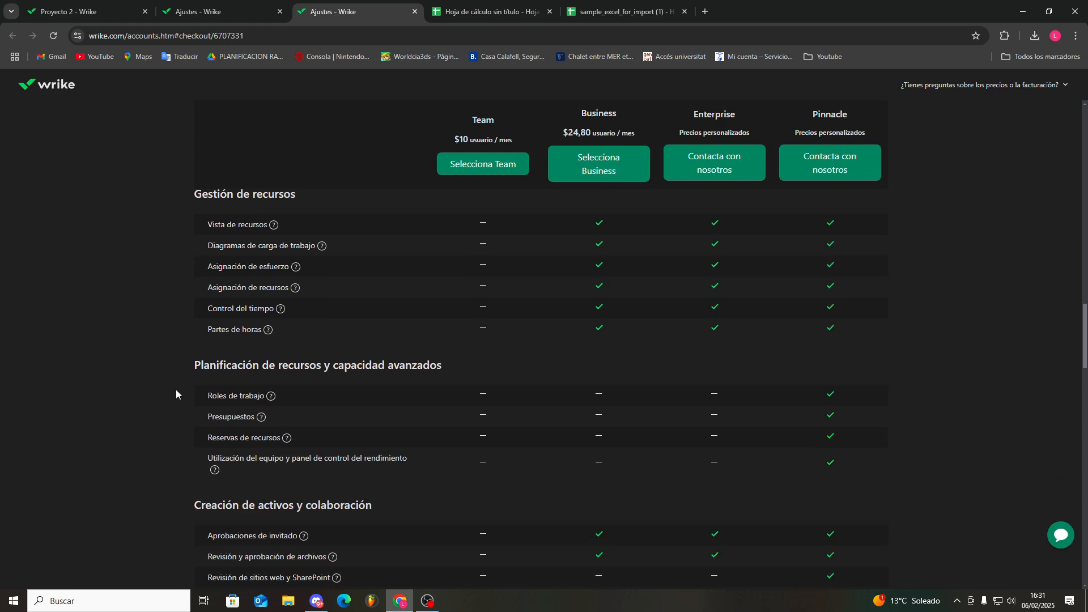
pyautogui.scroll(11, 176, 389)
pyautogui.scroll(10, 175, 390)
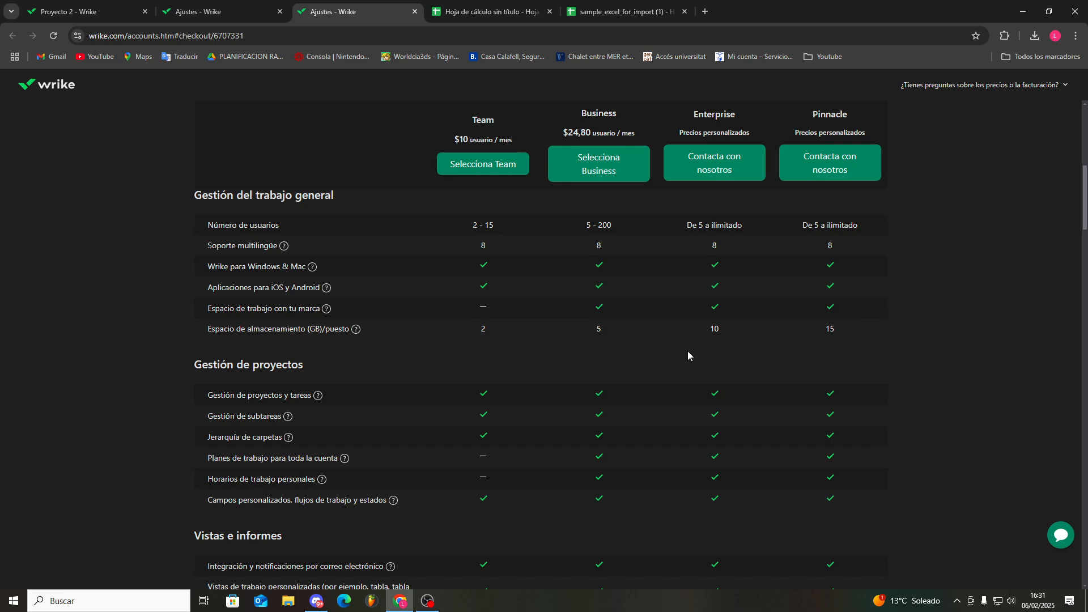
pyautogui.scroll(-4, 688, 351)
pyautogui.scroll(-2, 688, 348)
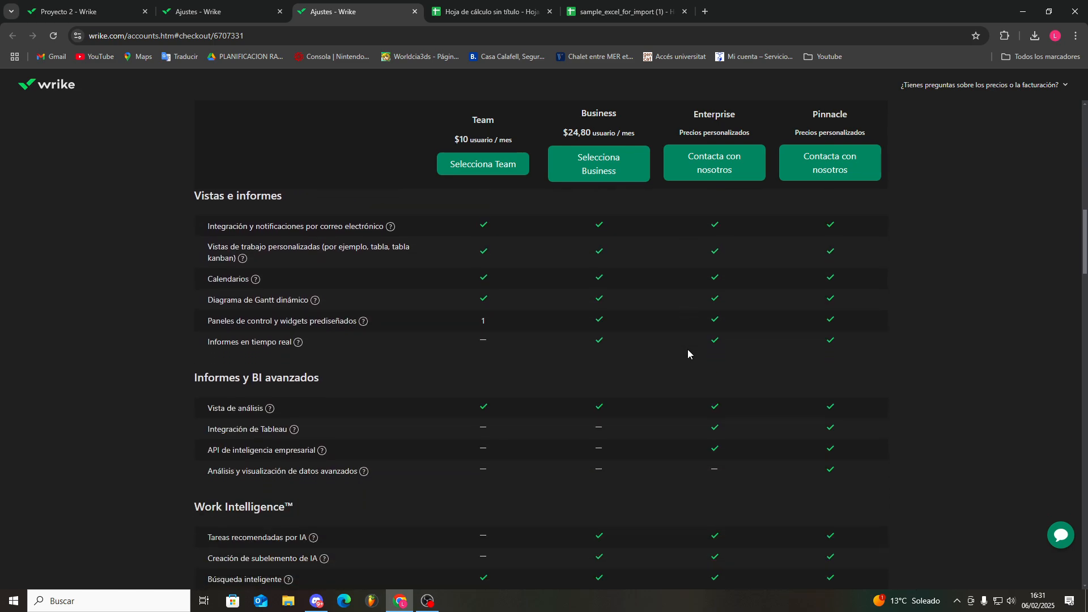
pyautogui.scroll(-1, 688, 353)
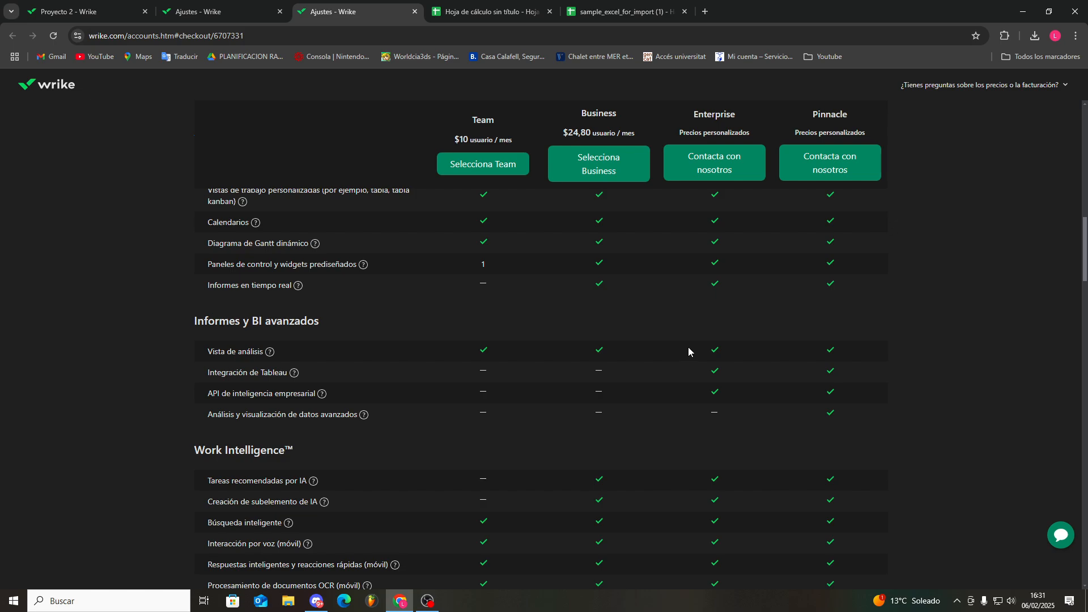
pyautogui.scroll(-6, 687, 347)
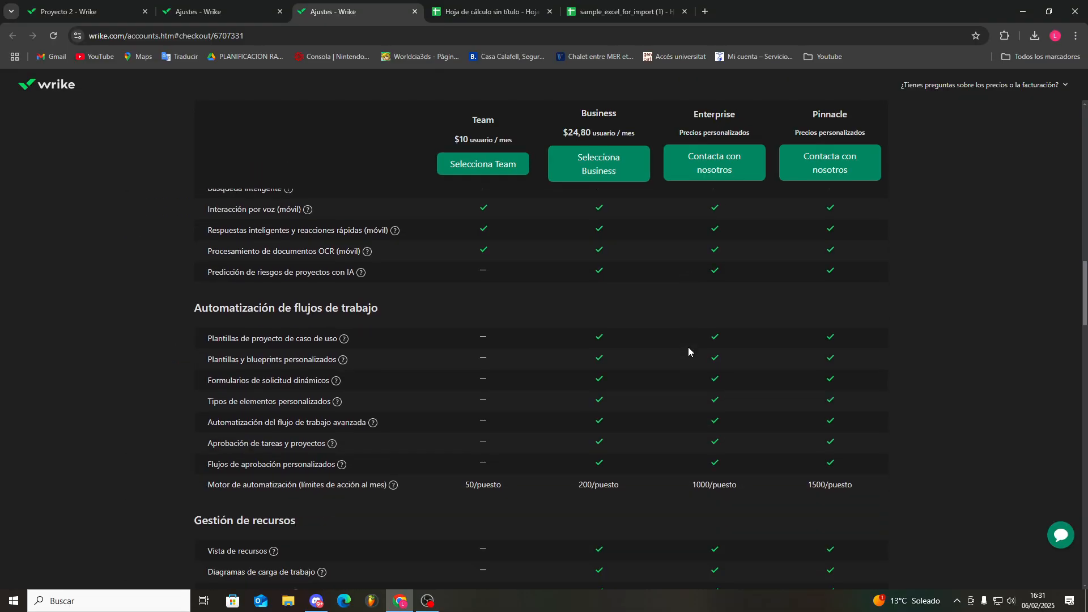
pyautogui.scroll(-1, 688, 347)
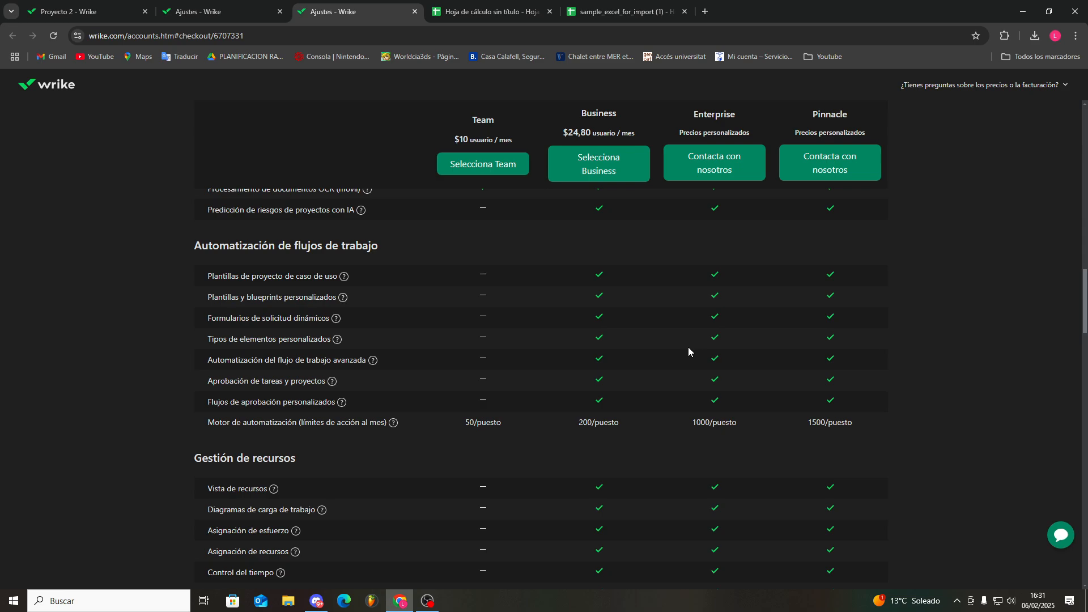
pyautogui.scroll(-2, 688, 350)
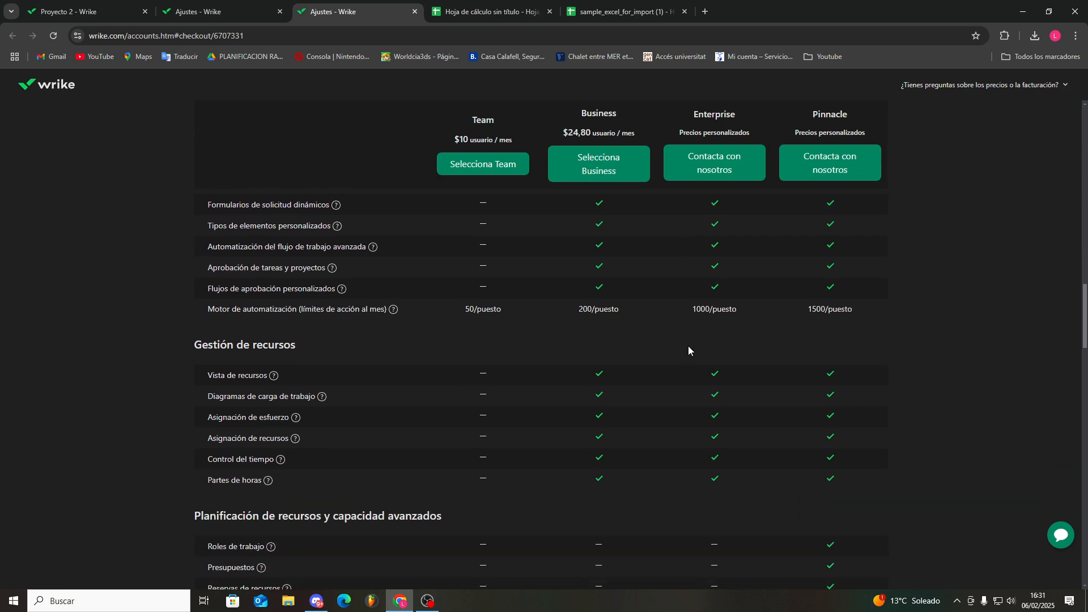
pyautogui.scroll(-3, 688, 347)
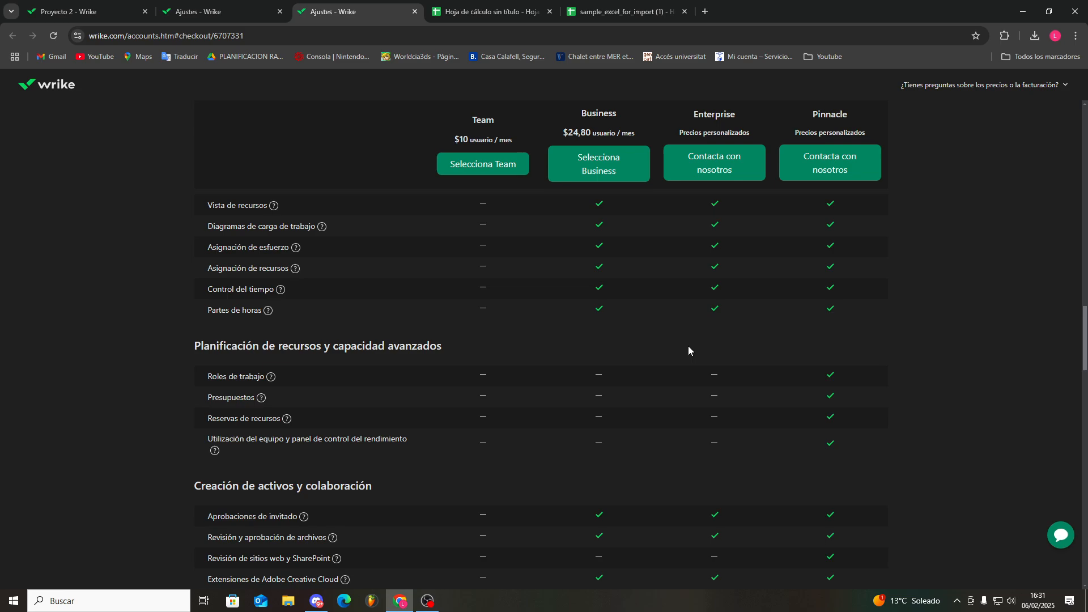
pyautogui.scroll(-3, 688, 347)
pyautogui.scroll(15, 688, 346)
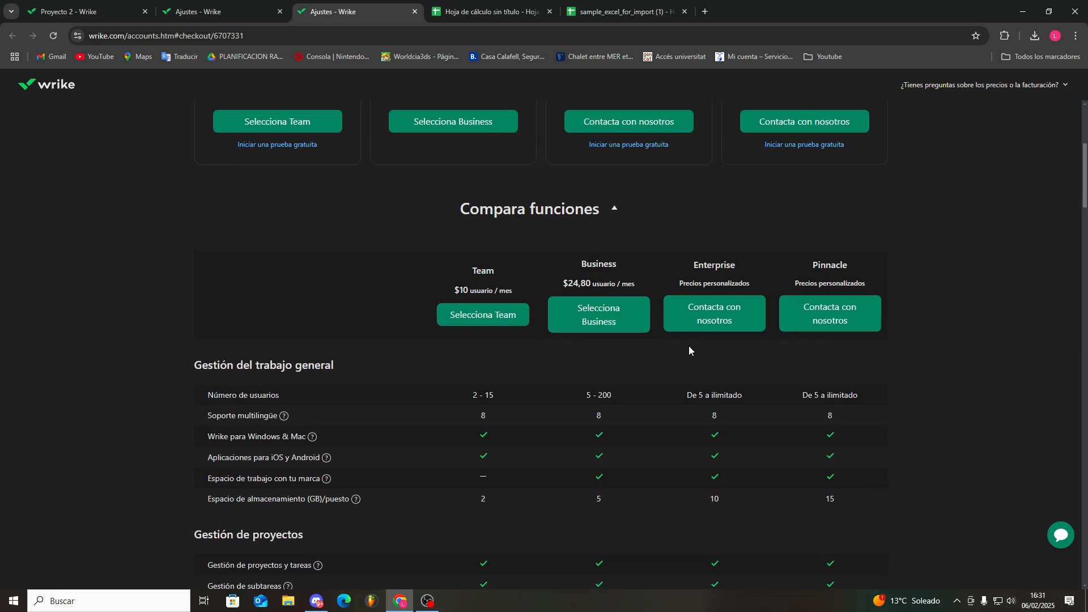
# - Examine the entire plan comparison, from general work management through integration, administration and security to the additional functions
pyautogui.scroll(-1, 689, 350)
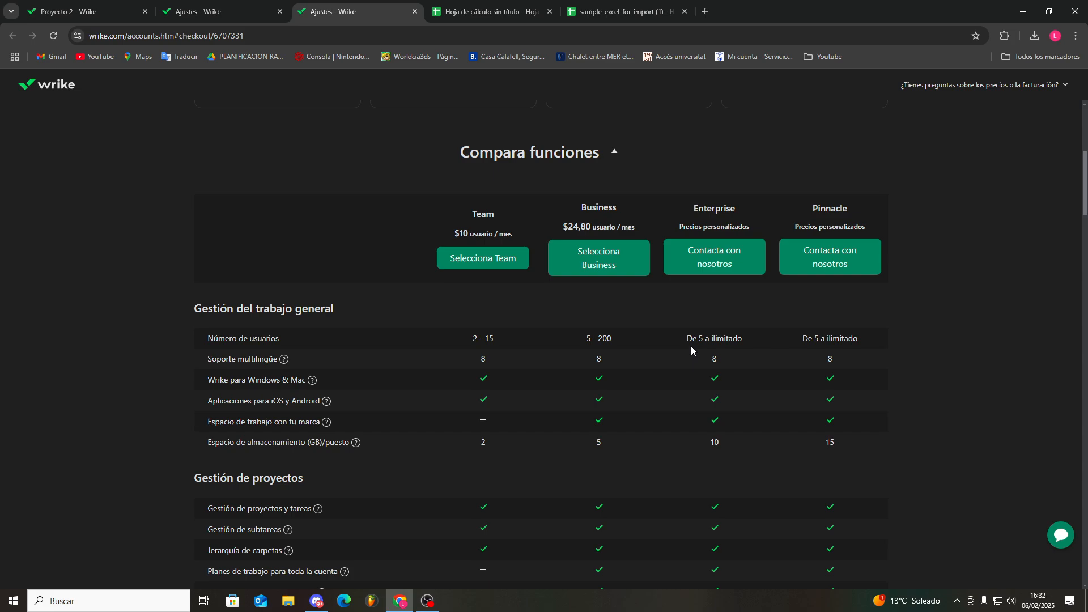
pyautogui.scroll(-2, 669, 382)
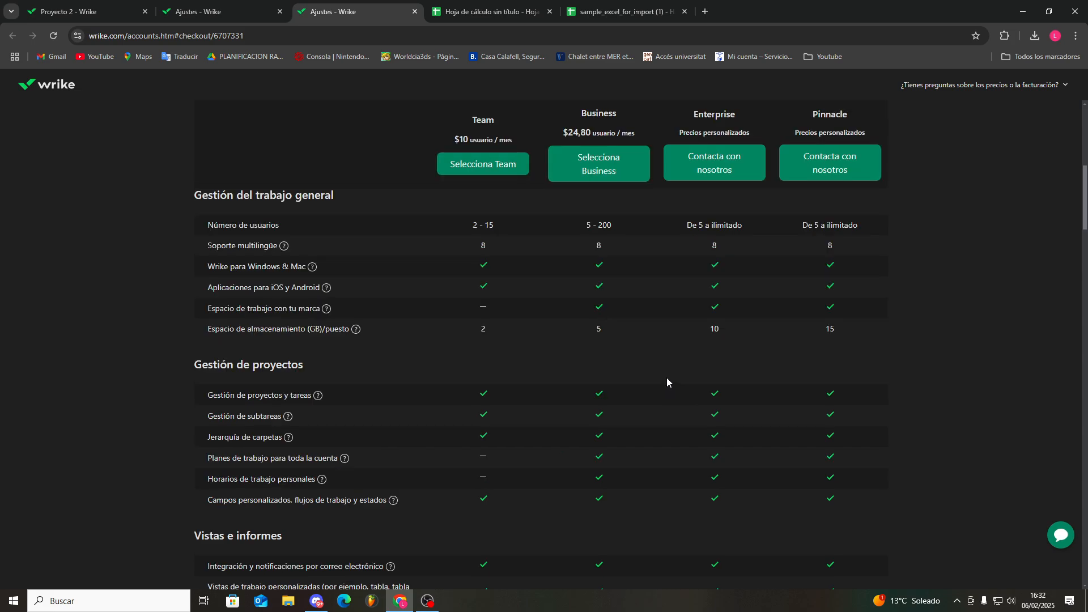
pyautogui.scroll(-4, 666, 376)
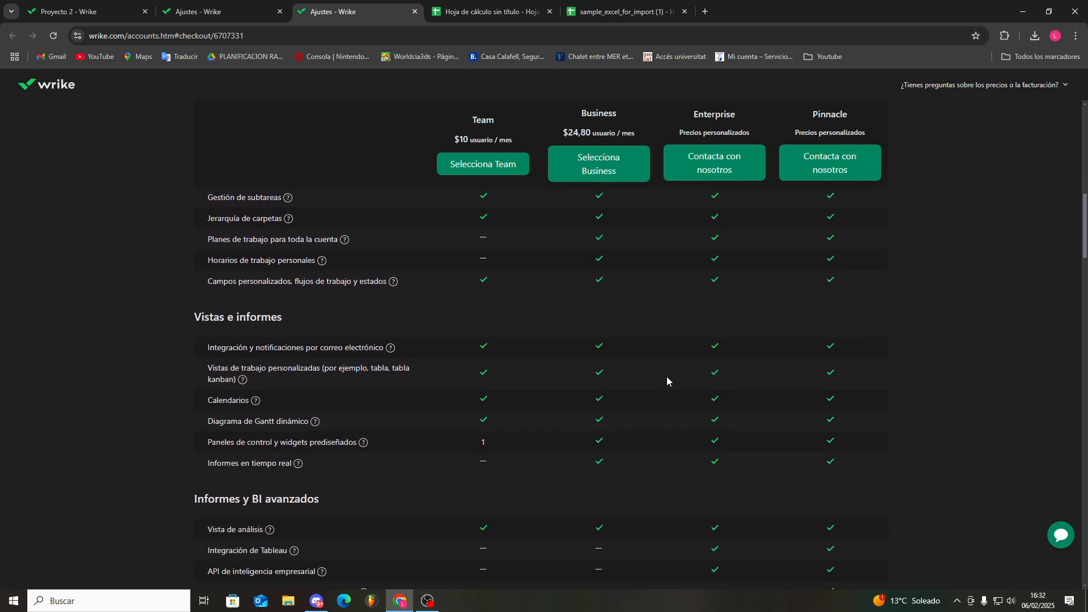
pyautogui.scroll(-2, 667, 375)
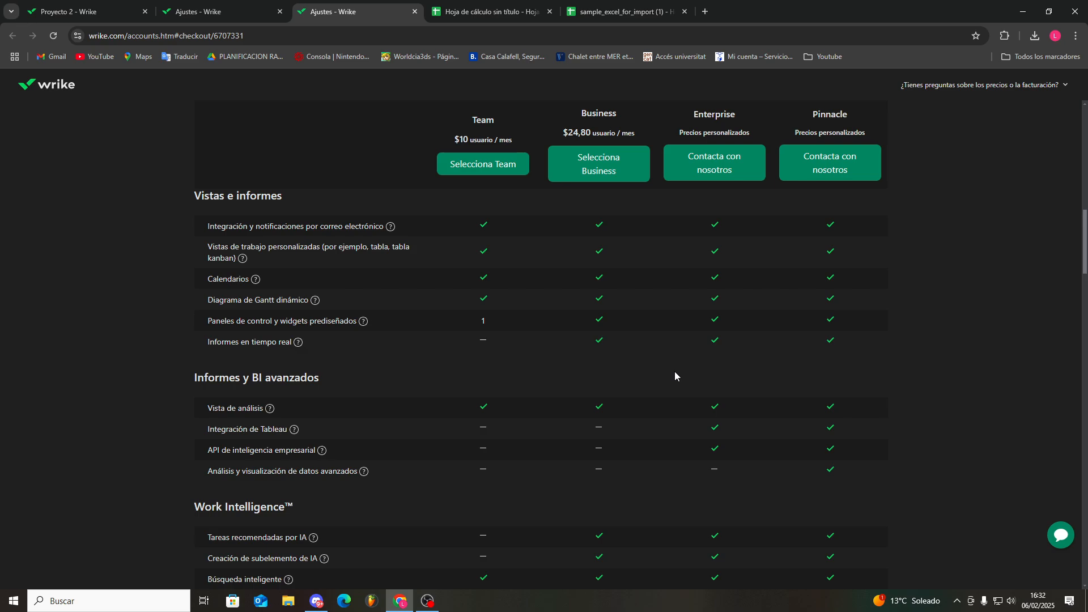
pyautogui.scroll(-4, 674, 372)
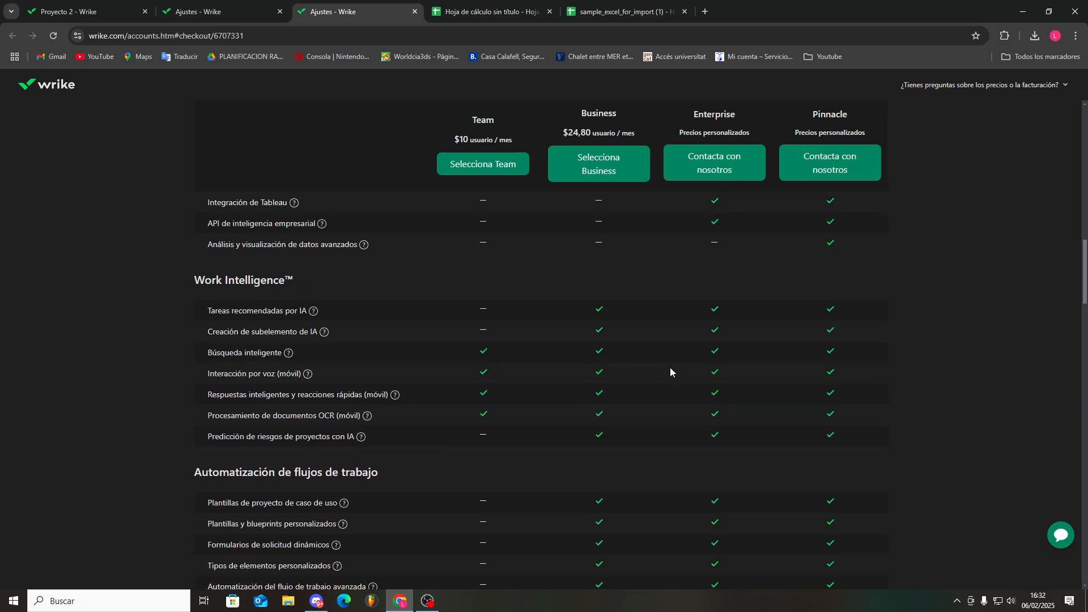
pyautogui.scroll(-3, 670, 367)
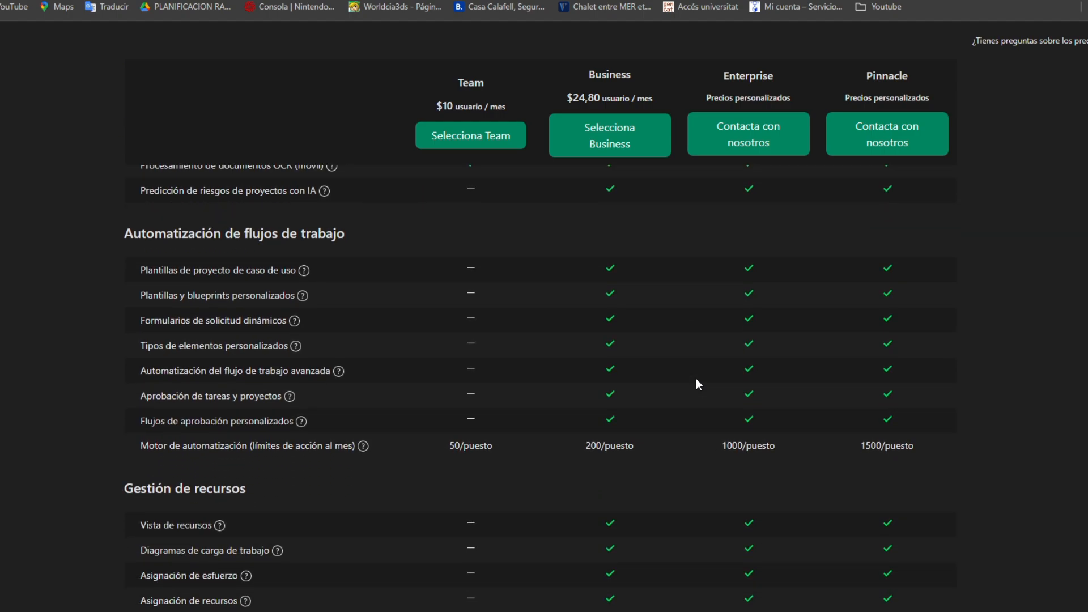
pyautogui.scroll(-3, 696, 378)
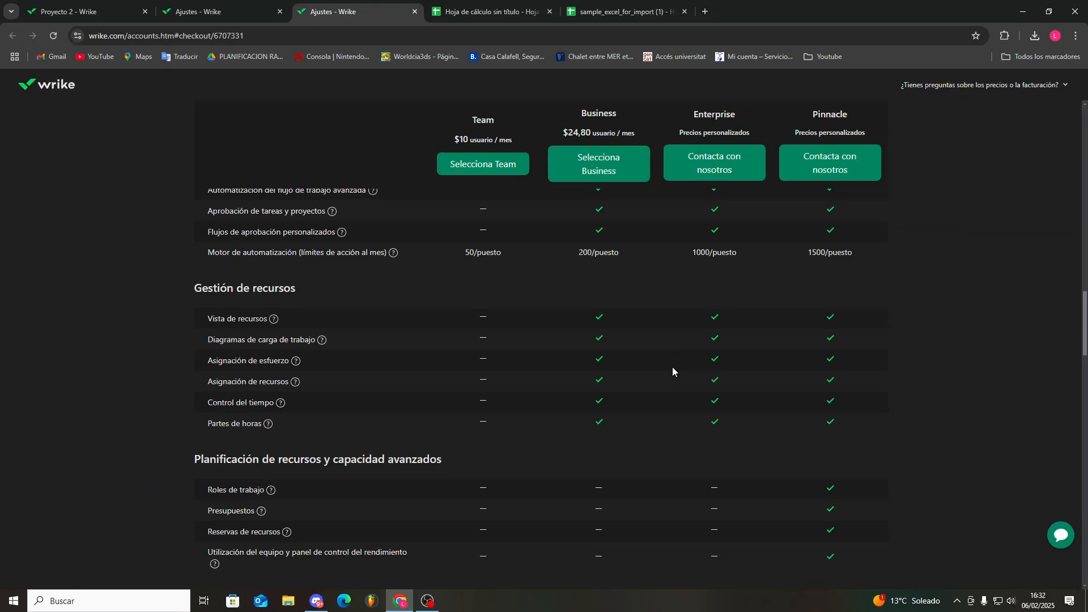
pyautogui.scroll(-7, 675, 368)
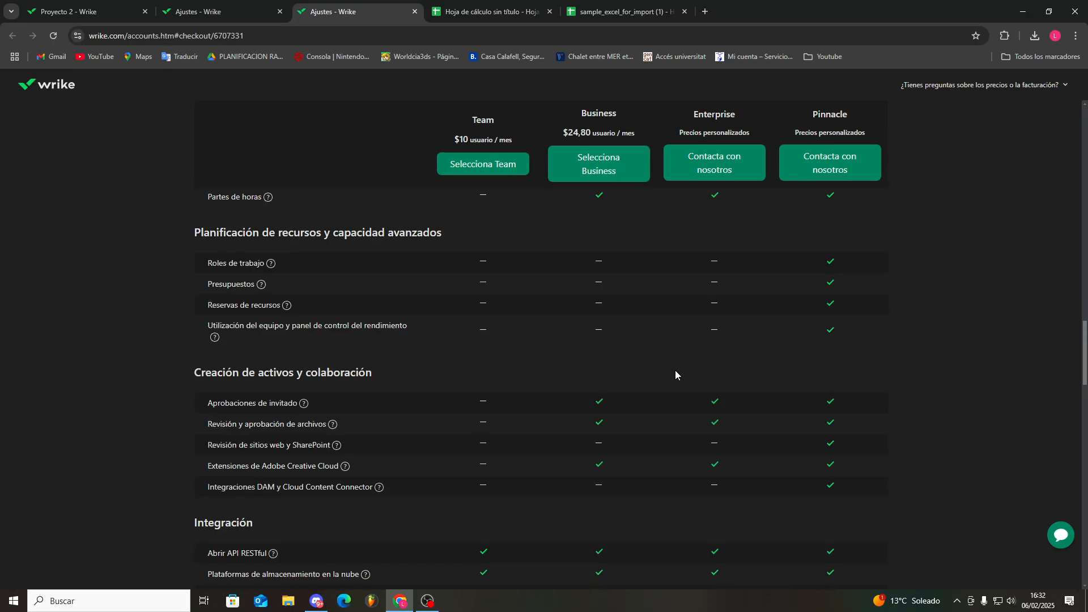
pyautogui.scroll(-5, 677, 368)
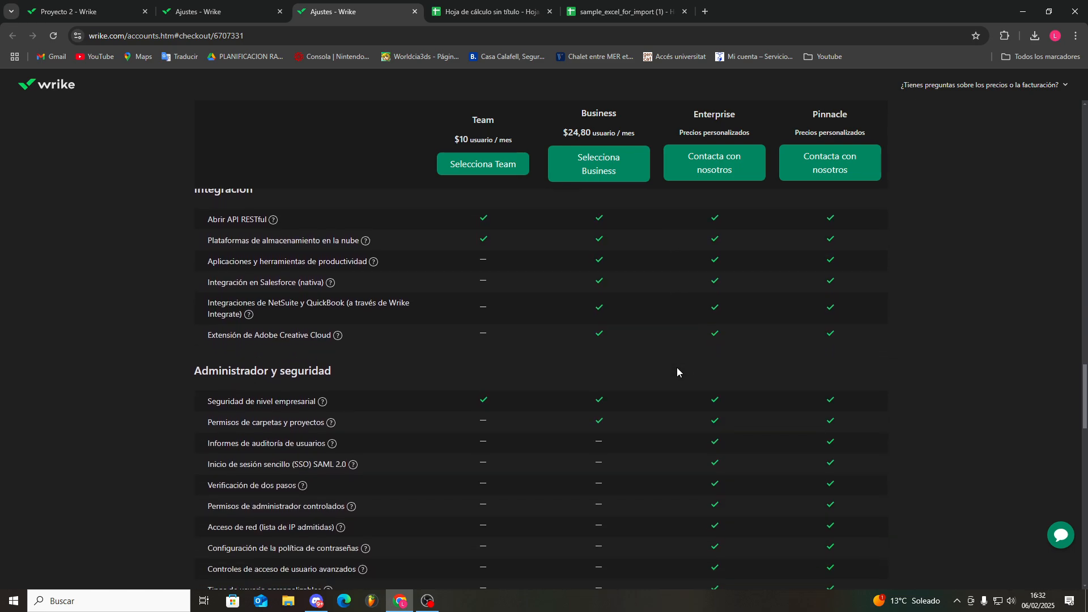
pyautogui.scroll(-3, 678, 368)
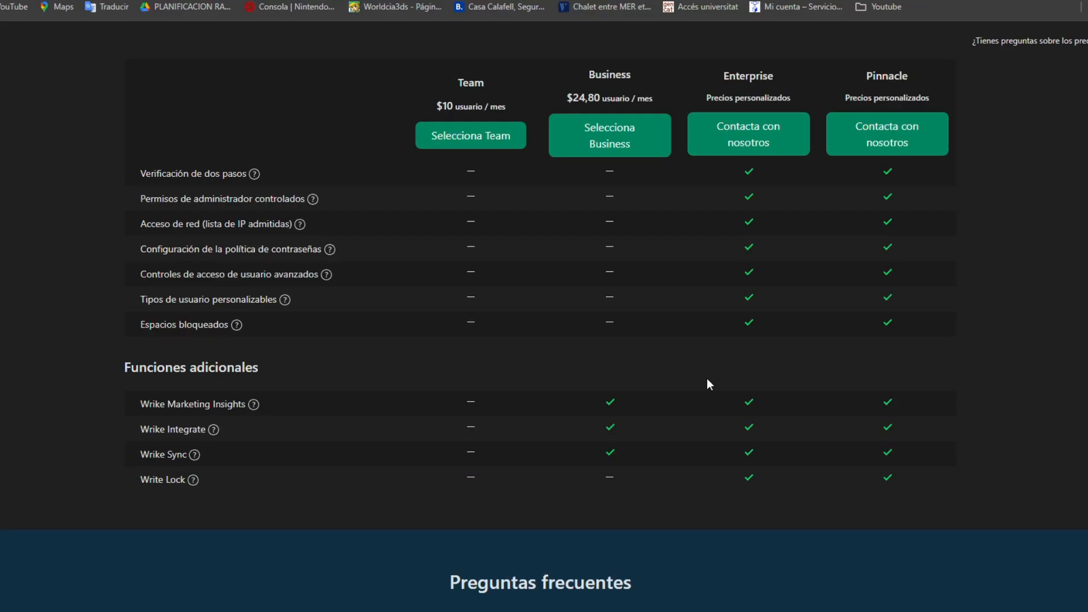
pyautogui.scroll(18, 678, 369)
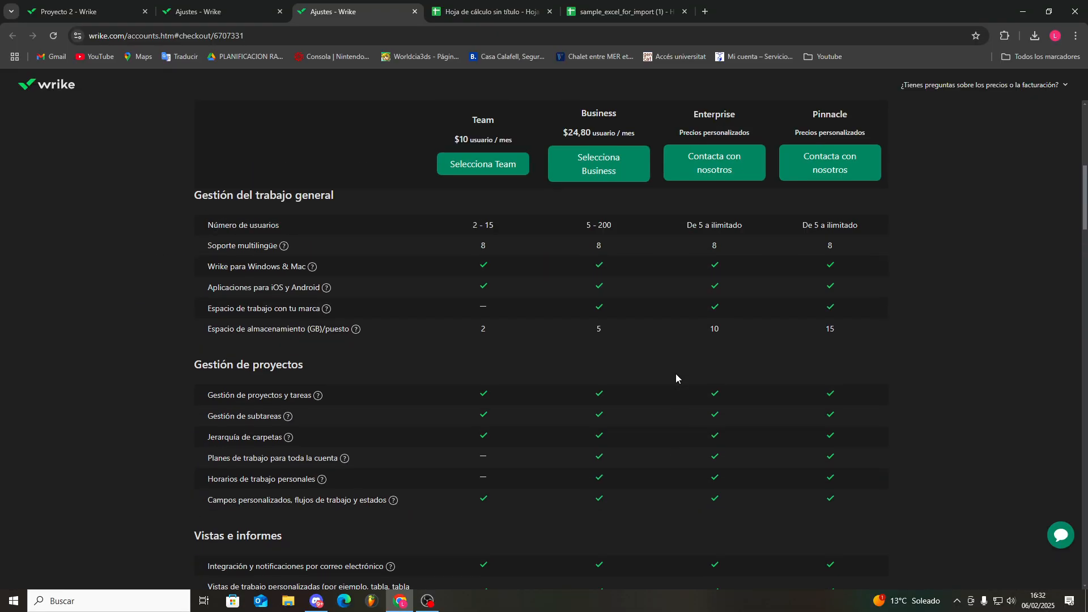
pyautogui.scroll(4, 676, 372)
pyautogui.scroll(-3, 677, 376)
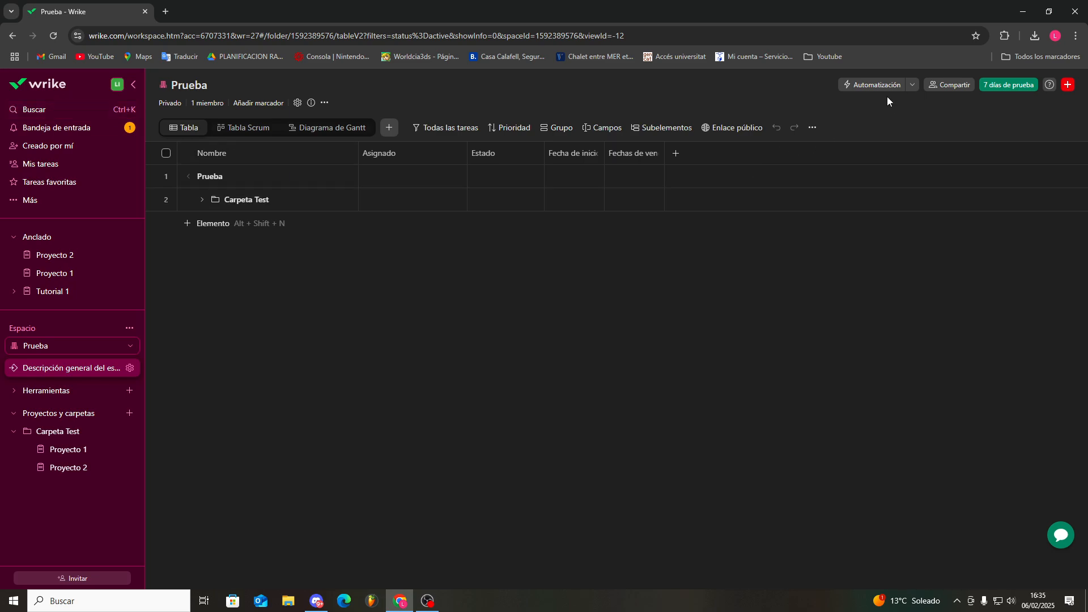
# - Open the trial period notice and start a chat with the Wrike team about extending the trial
pyautogui.click(1003, 85)
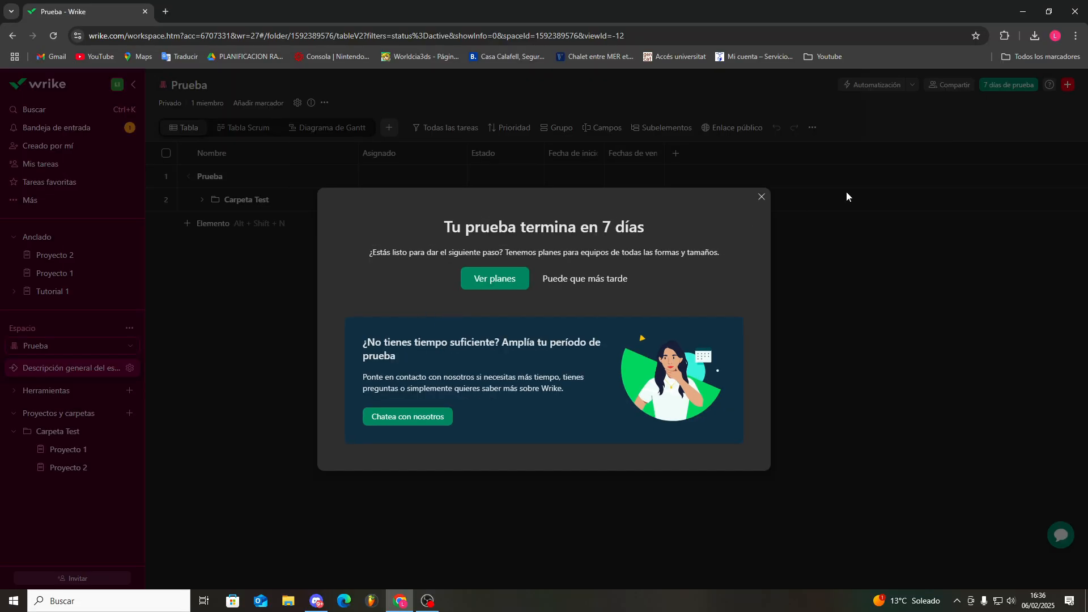
pyautogui.click(804, 174)
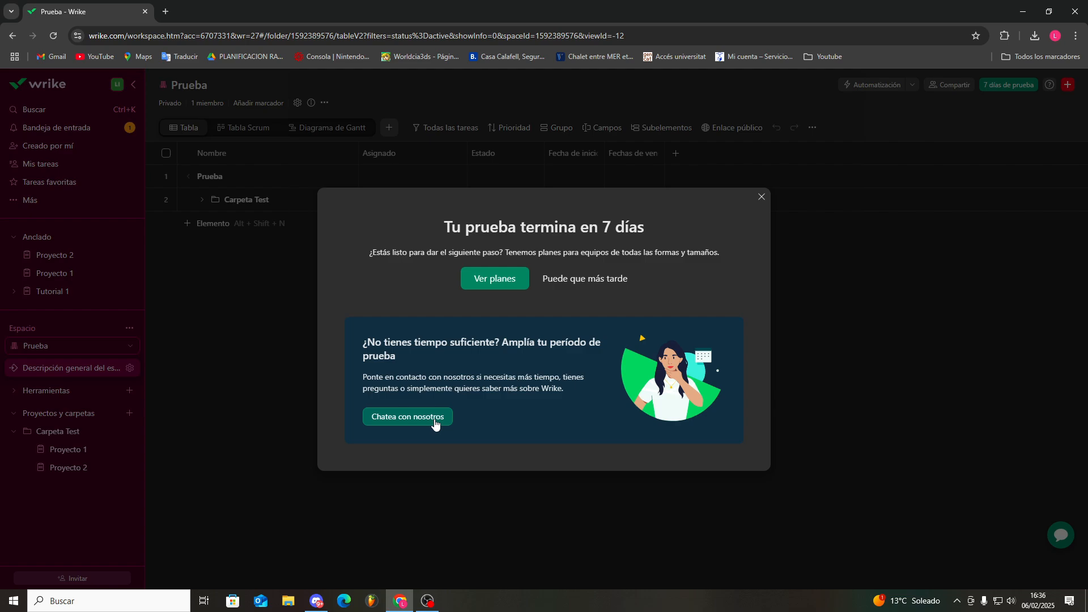
pyautogui.click(434, 421)
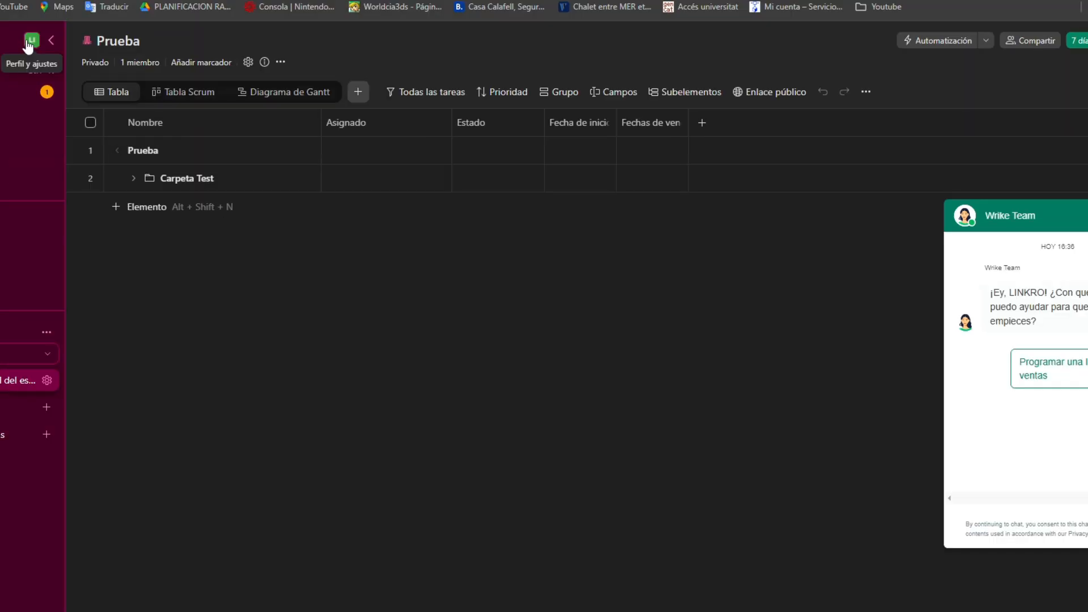
# - Open the account settings from the profile and show the Suscripción page
pyautogui.click(28, 46)
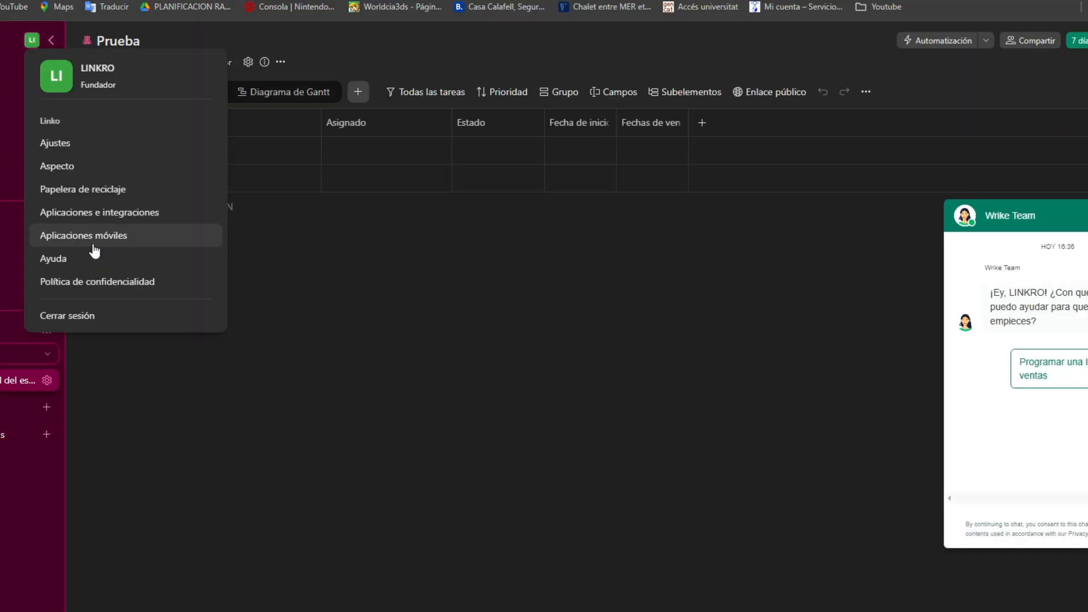
pyautogui.click(60, 144)
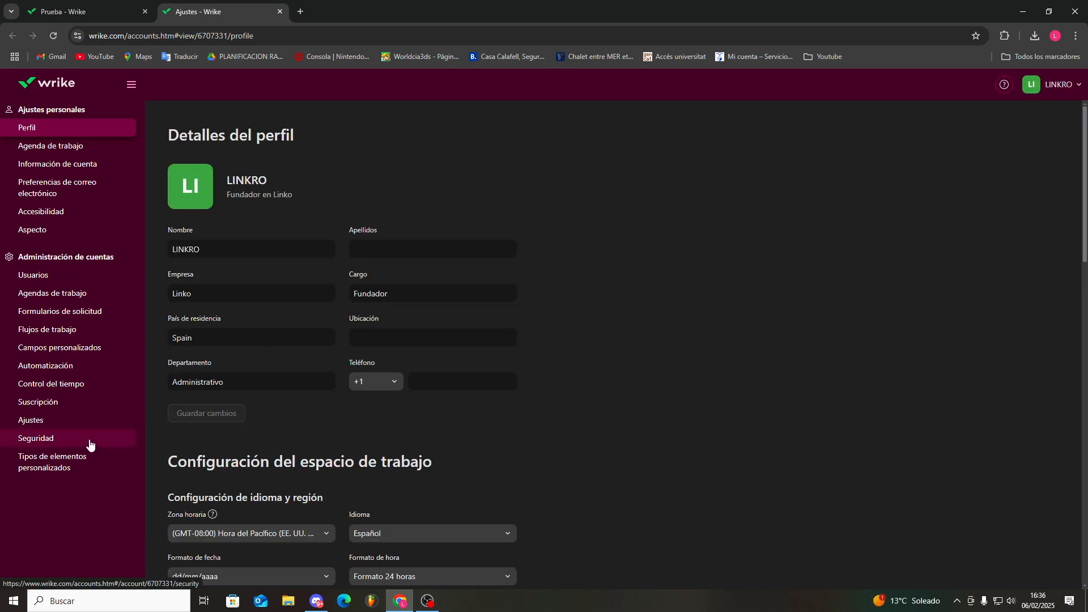
pyautogui.click(71, 403)
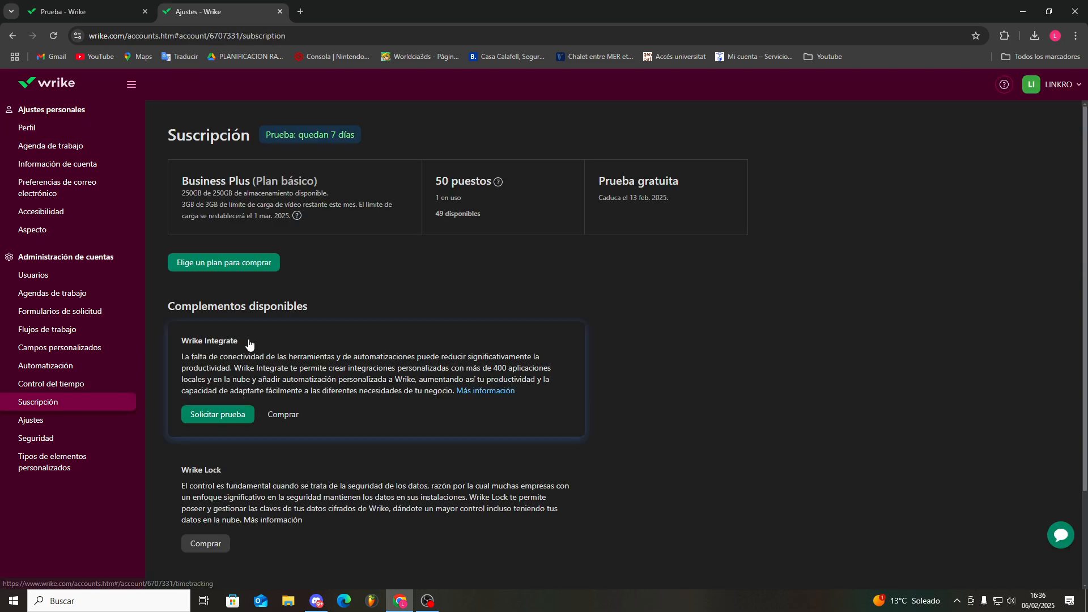
# - Open the trial request form for the Wrike Integrate add-on at its phone number field
pyautogui.scroll(-1, 421, 291)
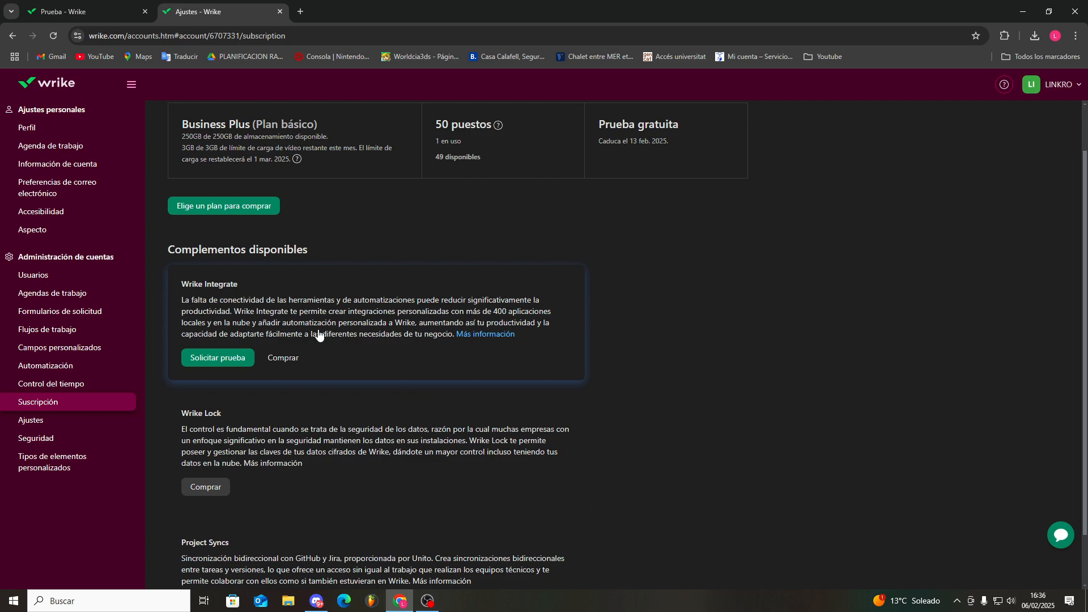
pyautogui.click(223, 360)
pyautogui.click(549, 321)
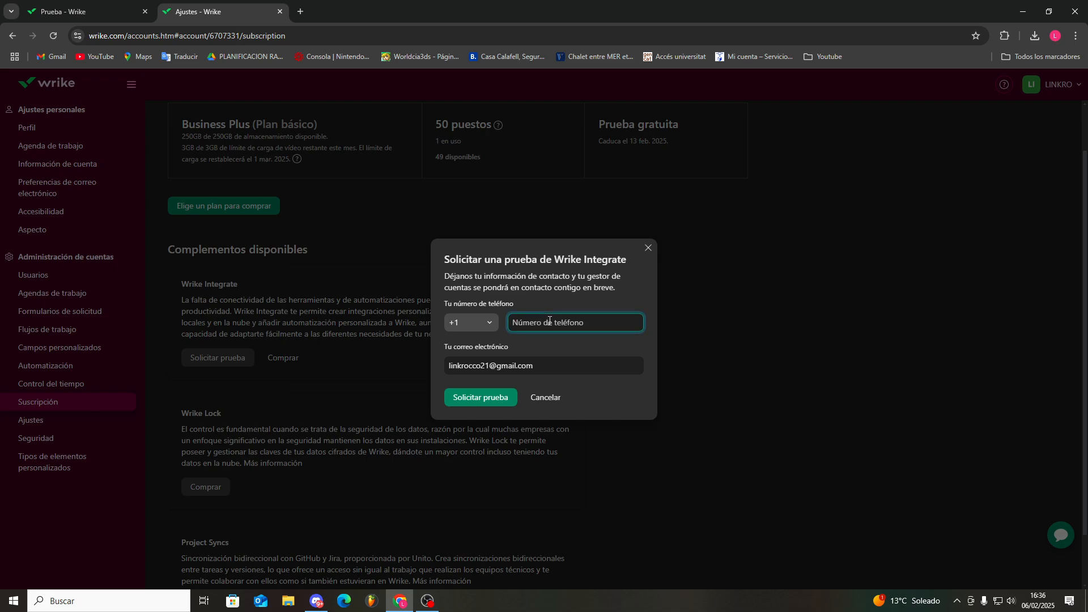